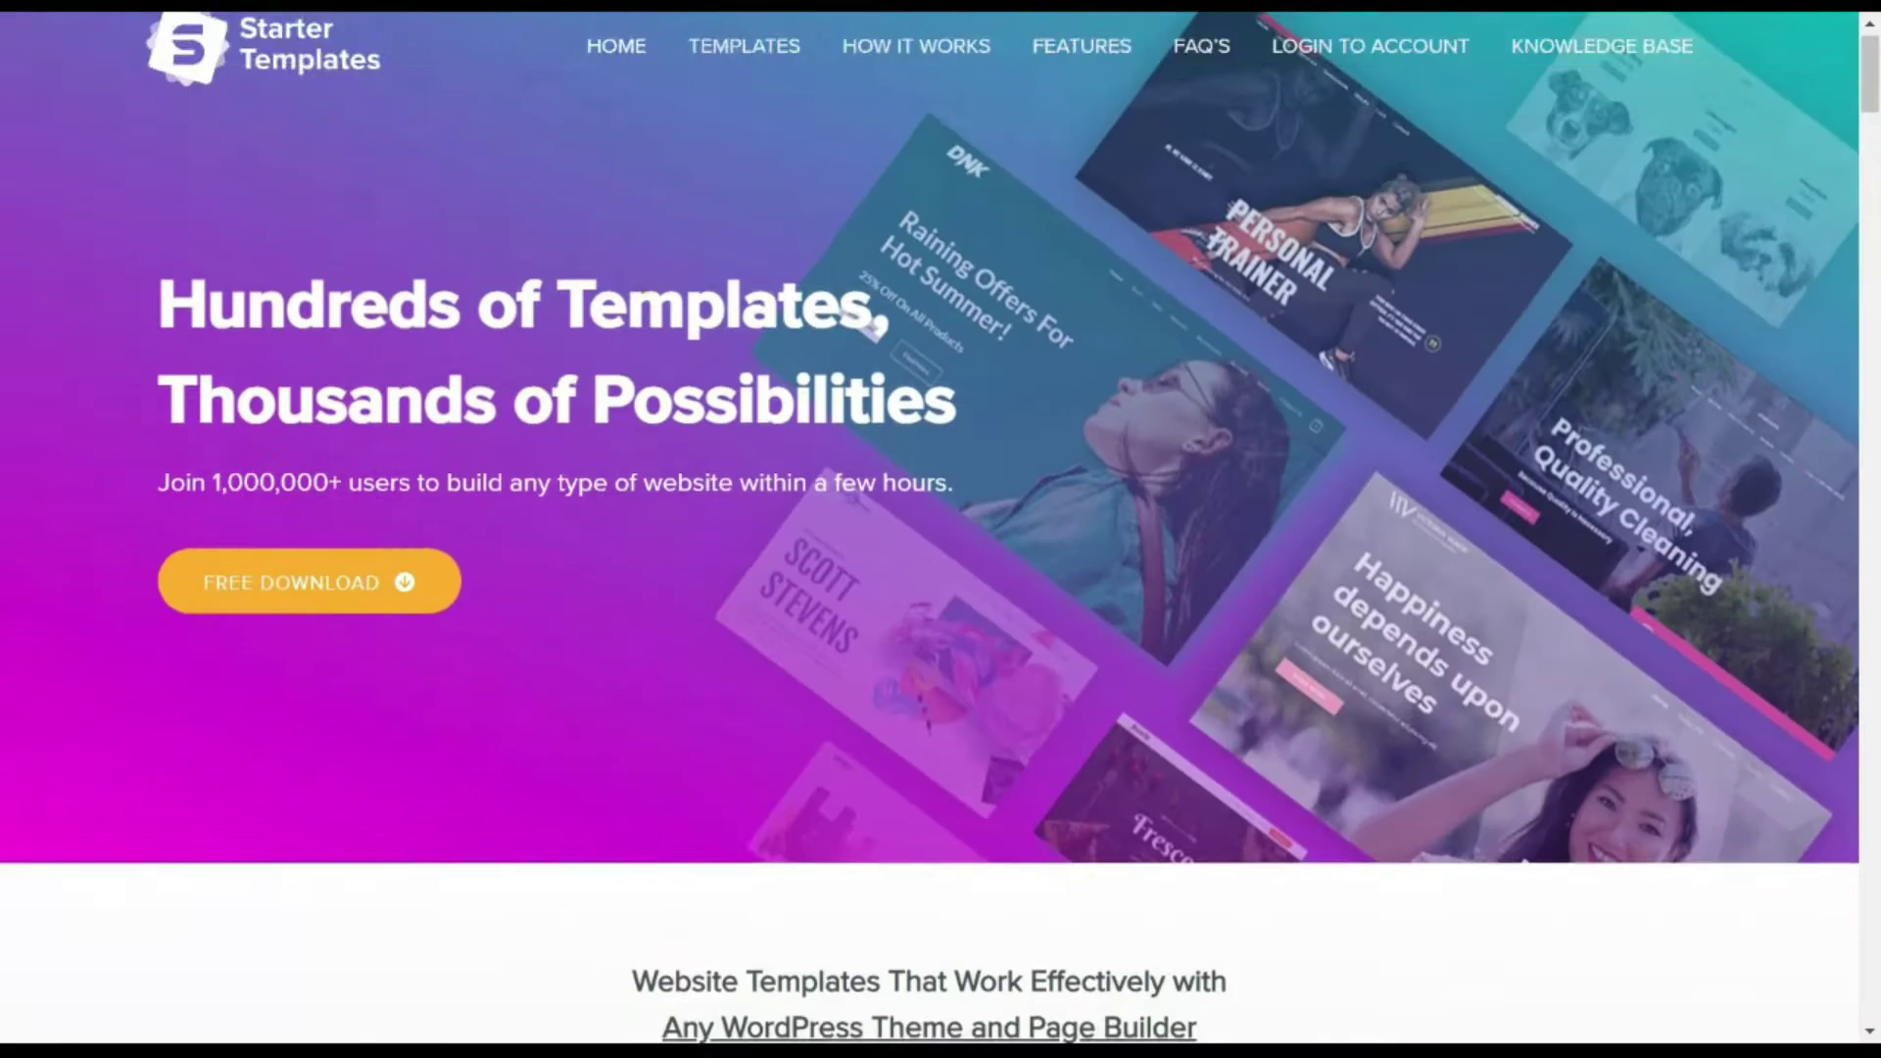
# Step: Browse the Starter Templates gallery and look through the travel, yoga studio, baby store and hotel demo sites
pyautogui.scroll(-6, 931, 529)
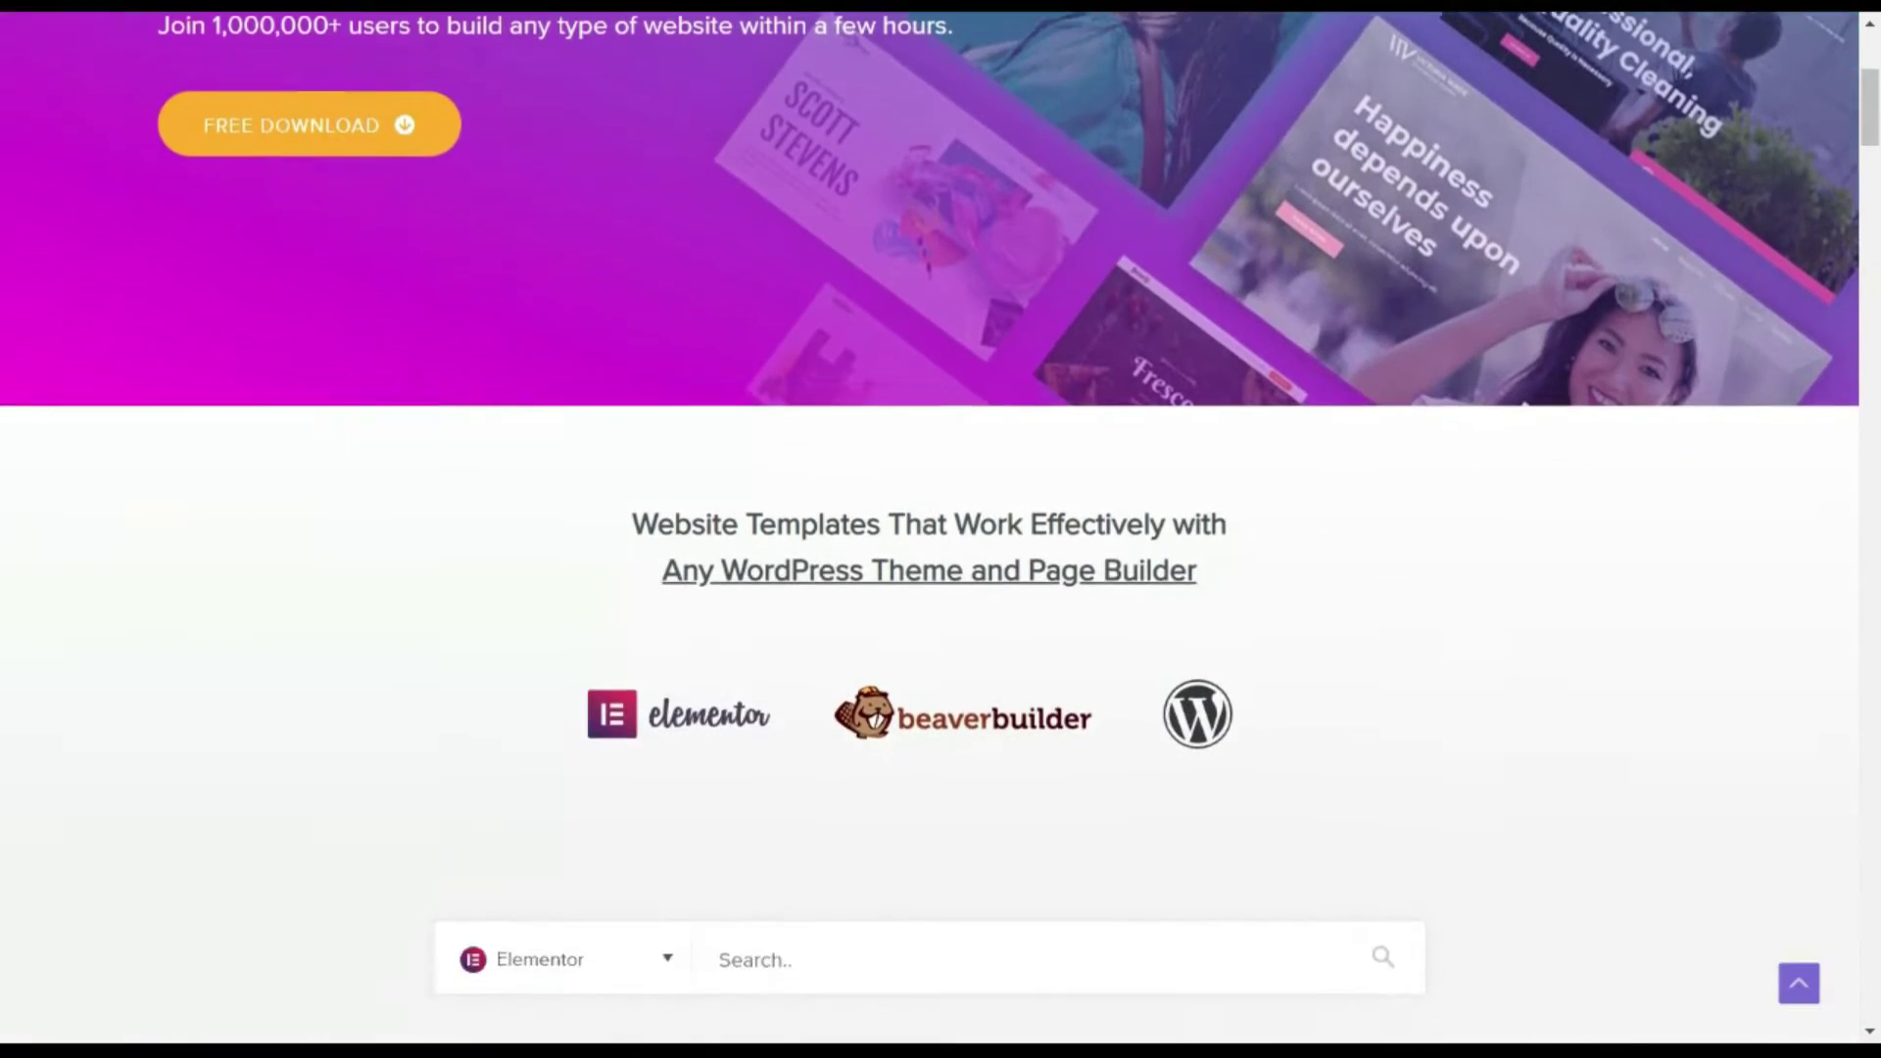
pyautogui.scroll(-6, 931, 529)
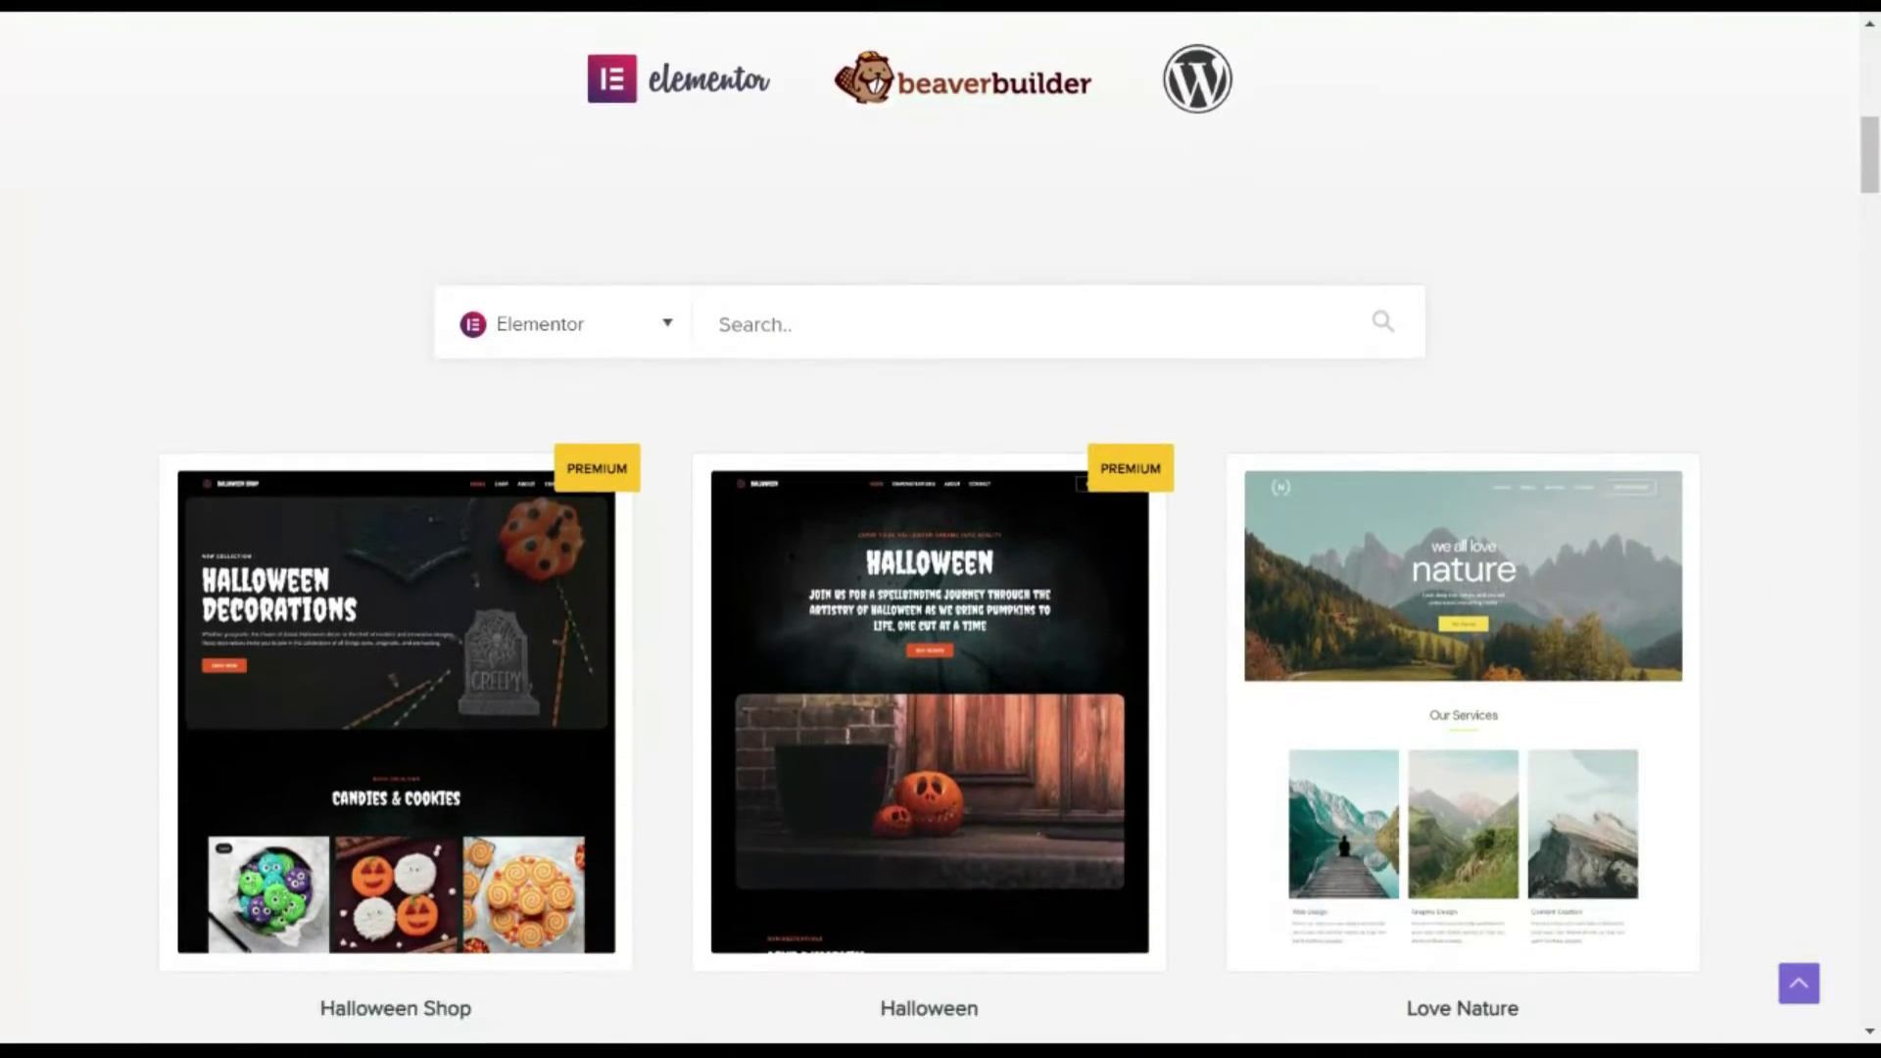
pyautogui.scroll(-4, 930, 529)
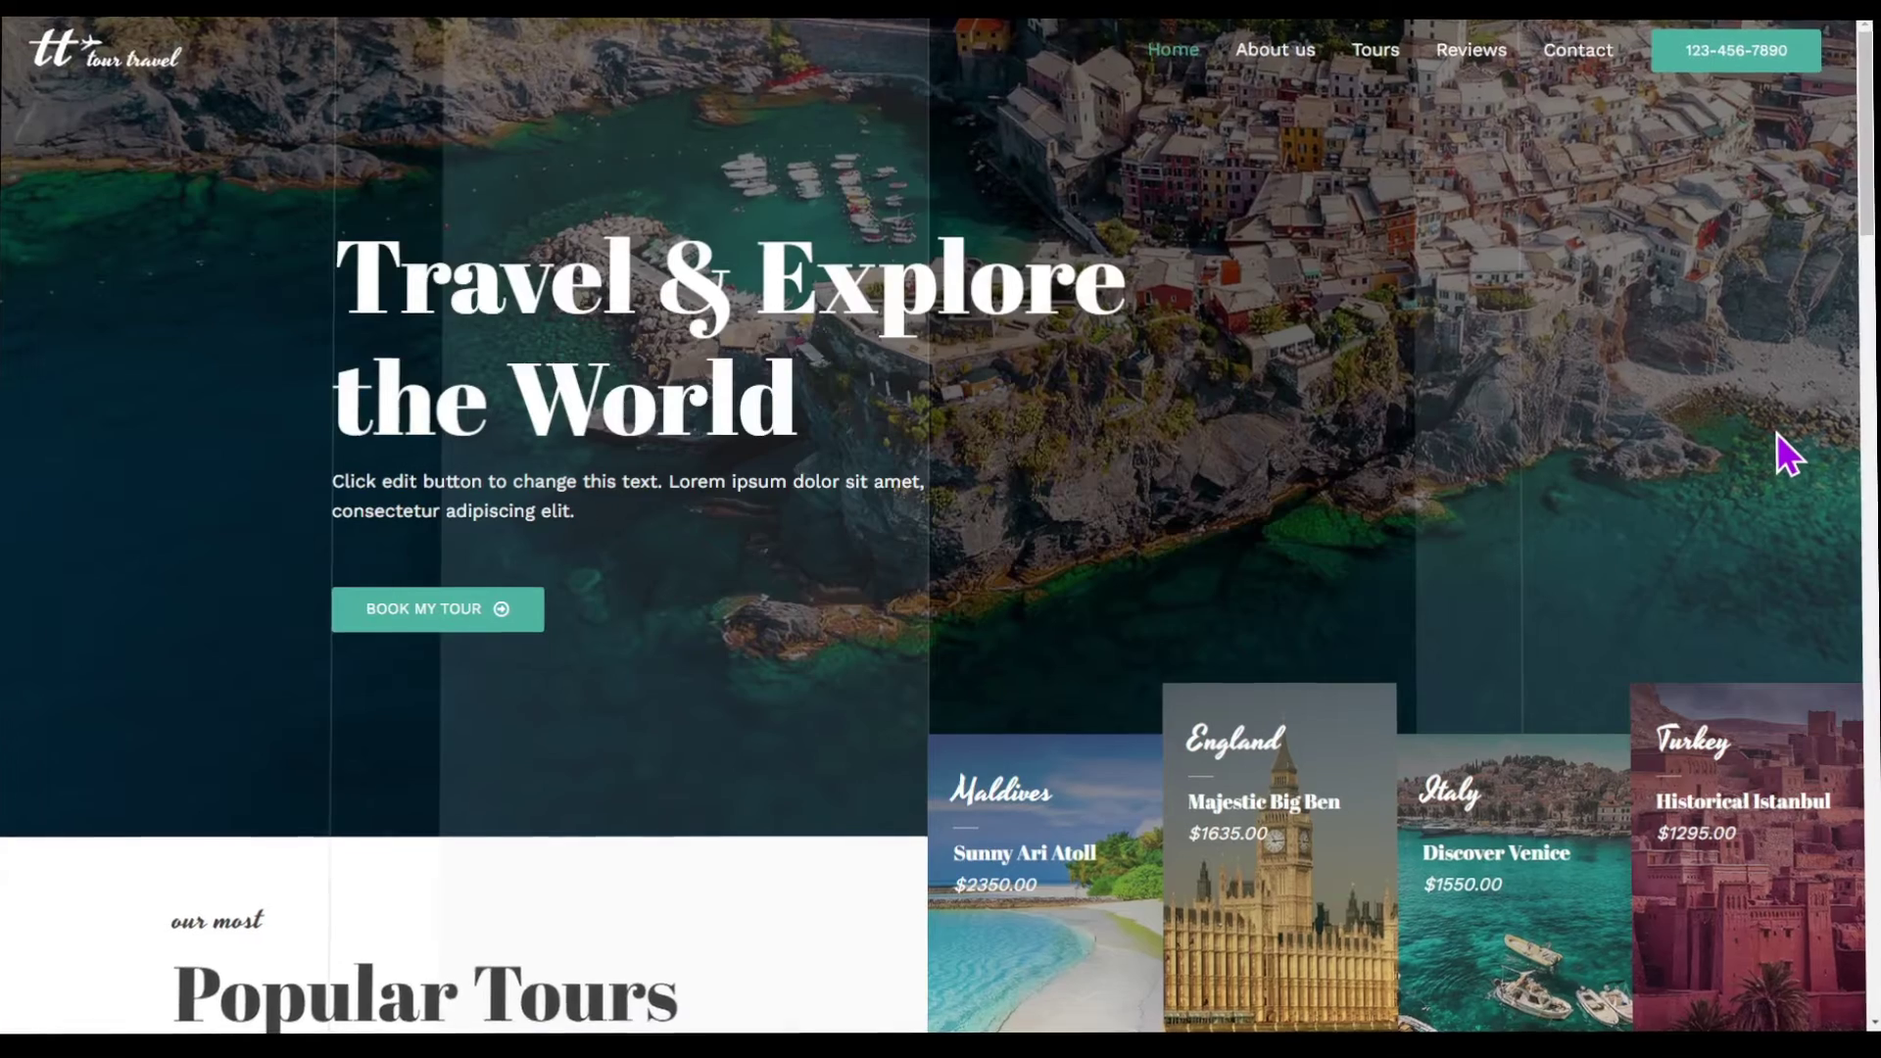
pyautogui.scroll(-10, 1778, 433)
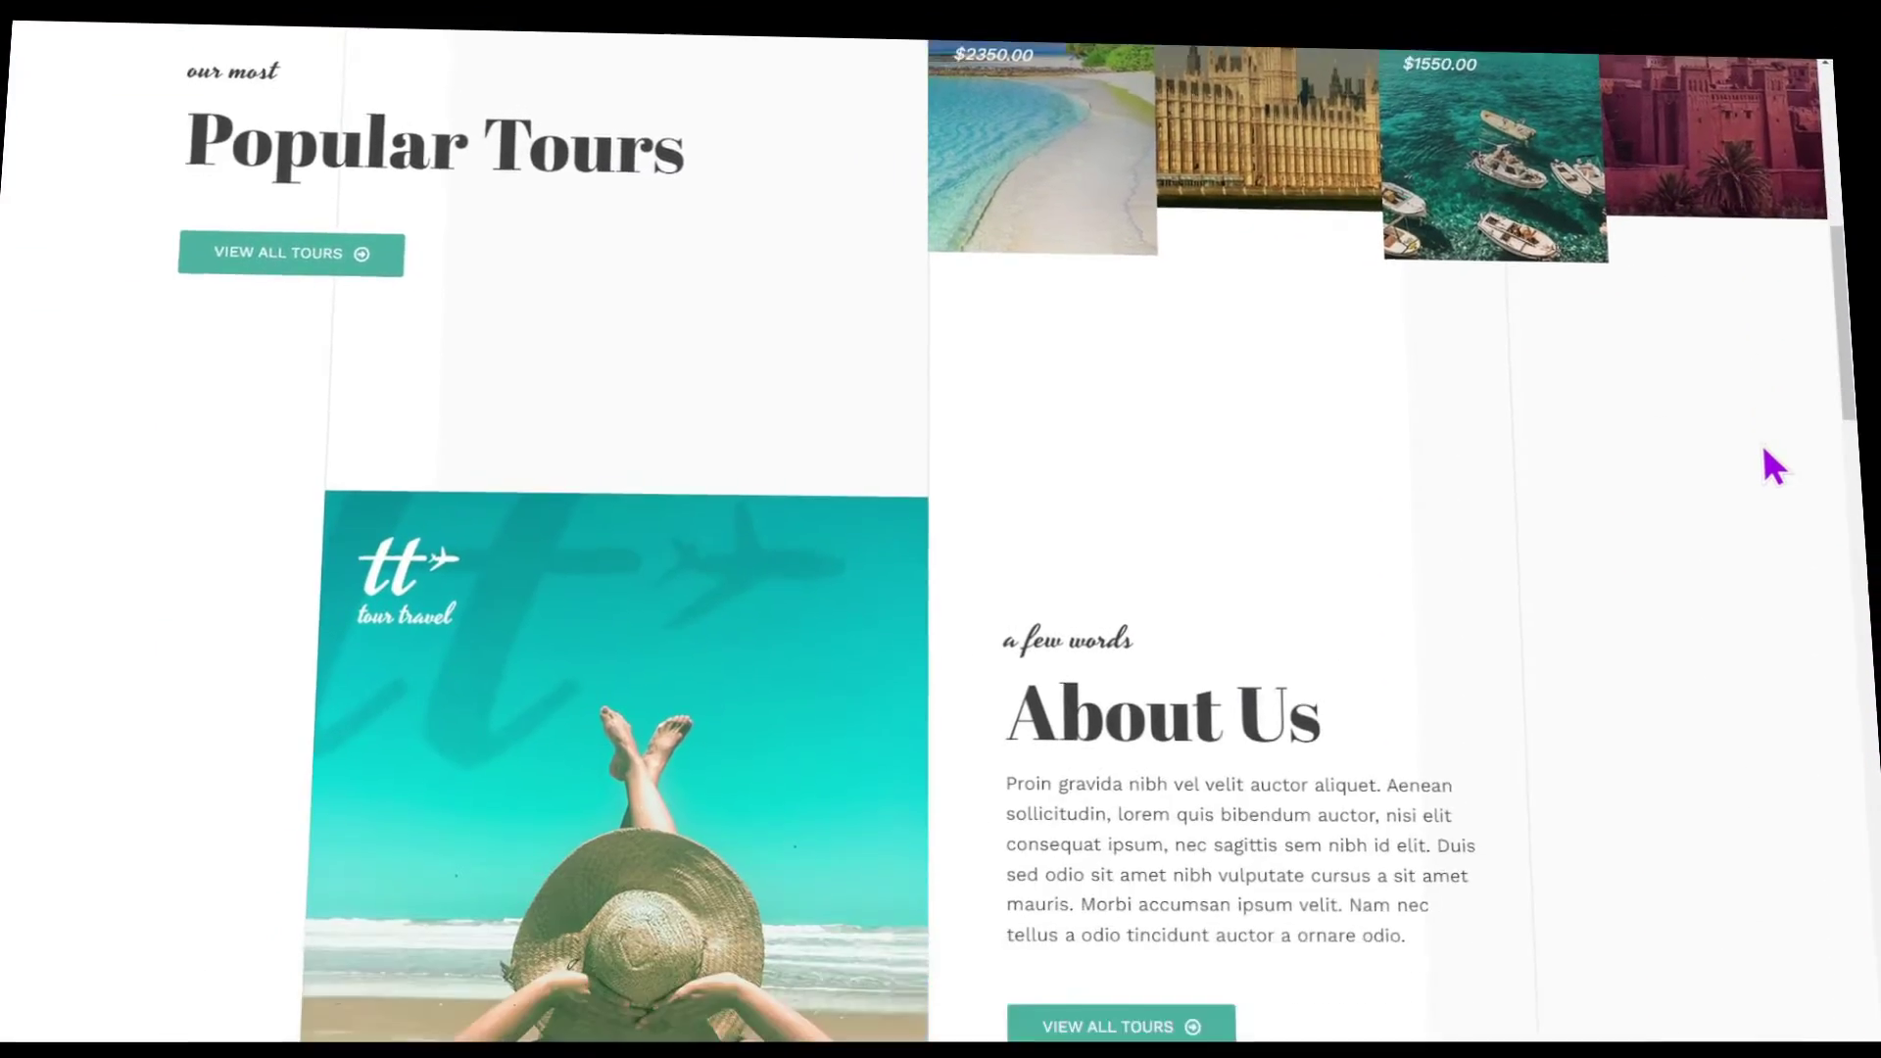
pyautogui.scroll(-10, 1771, 472)
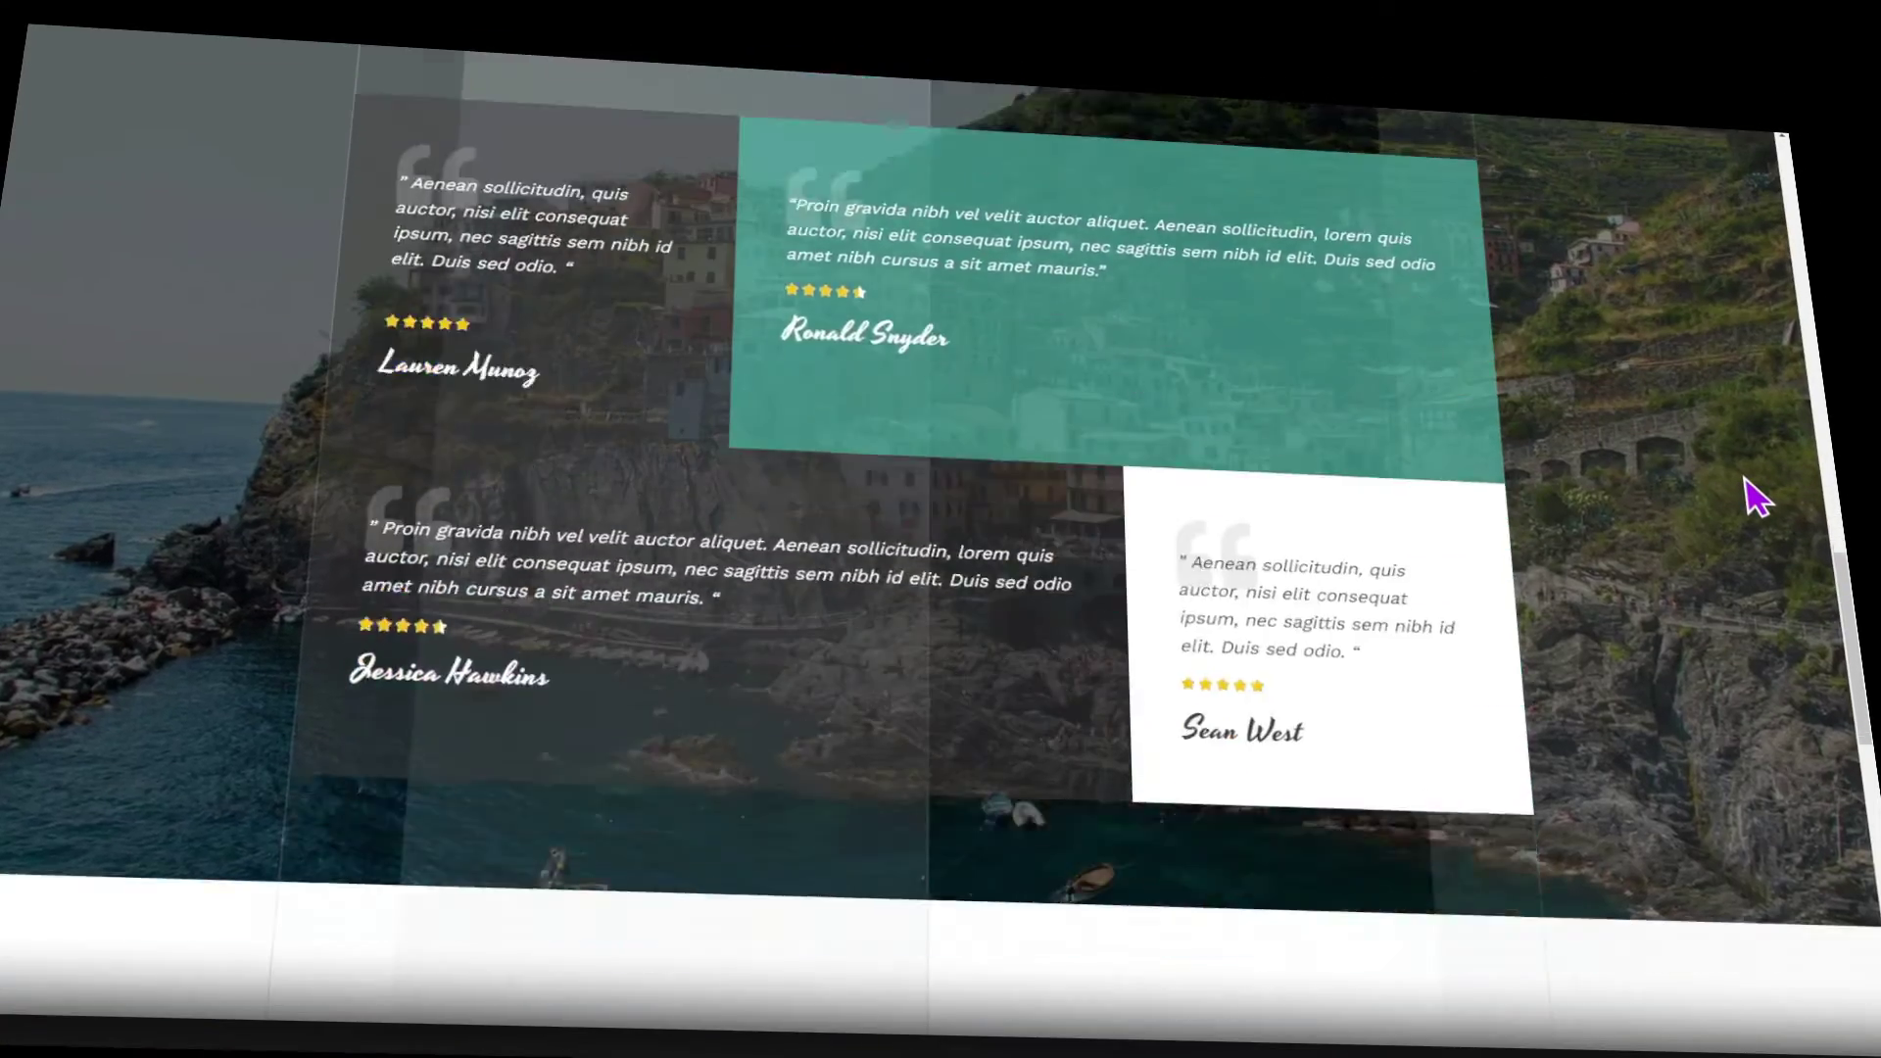
pyautogui.scroll(-5, 1756, 497)
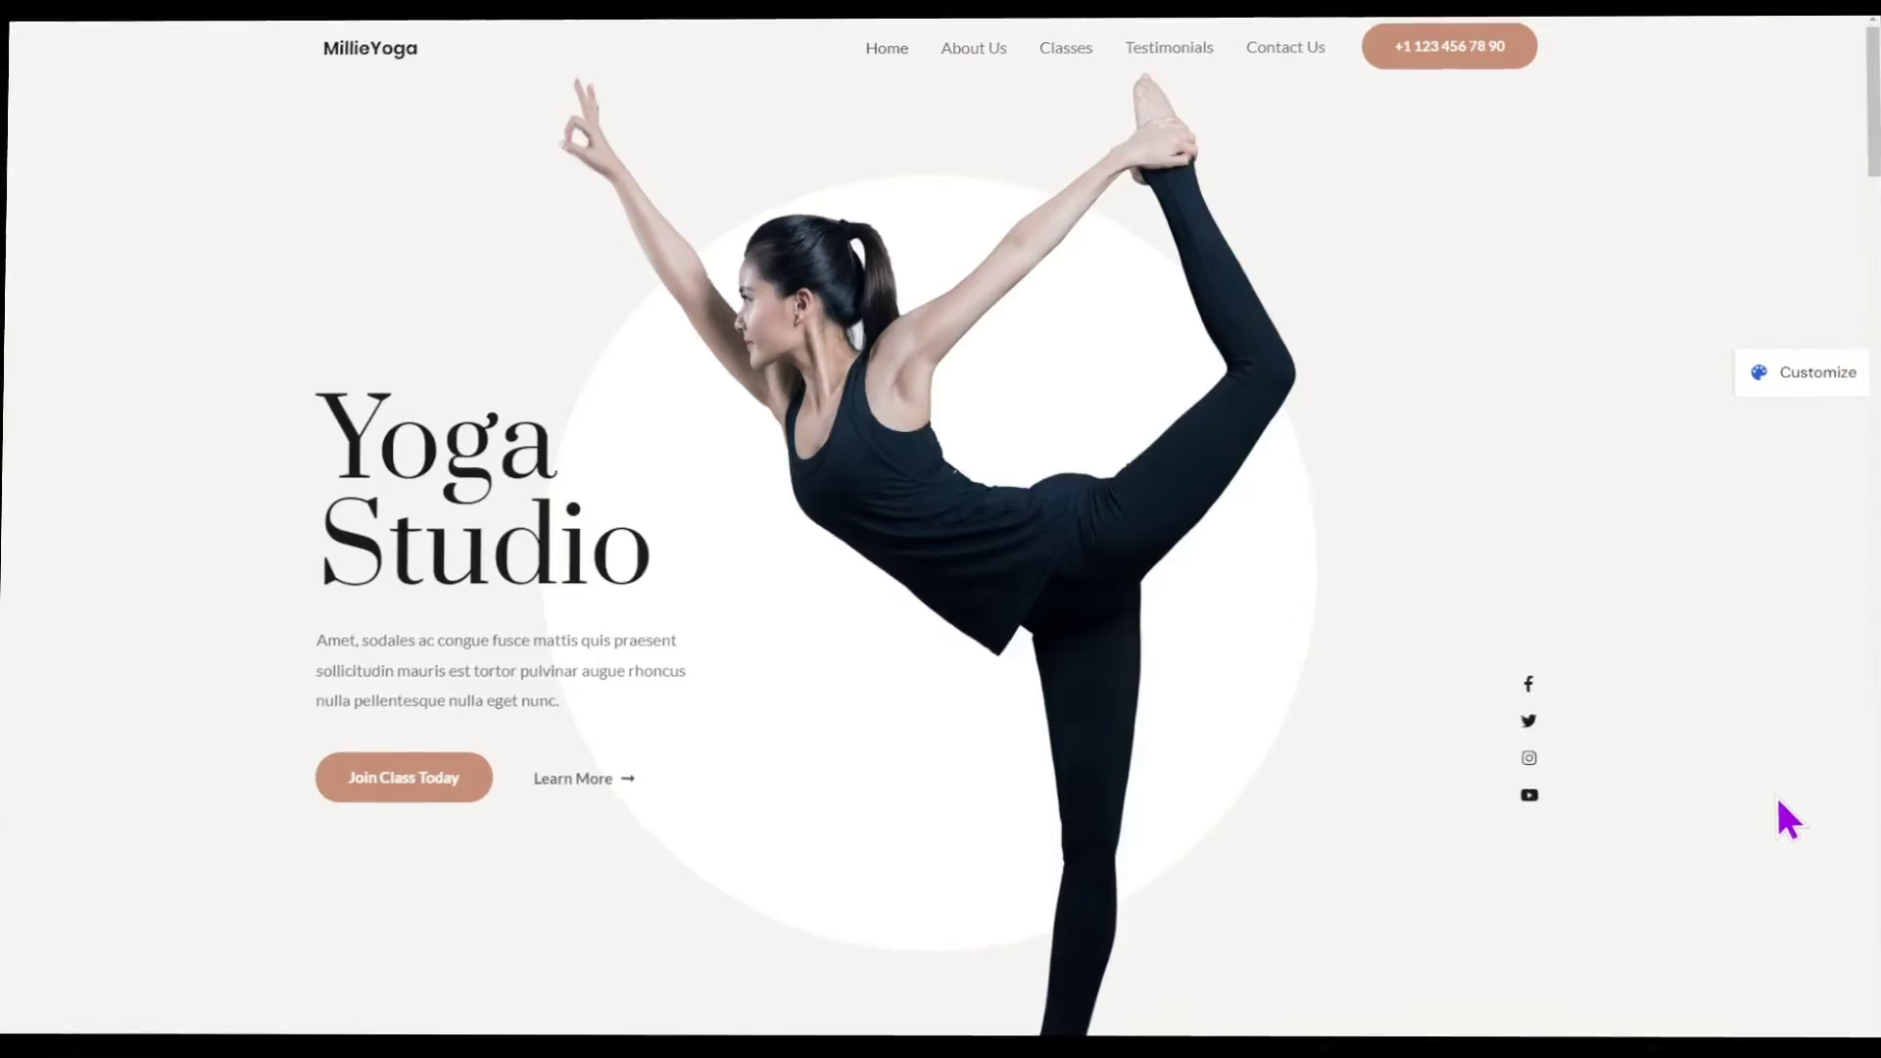
pyautogui.scroll(-10, 1791, 801)
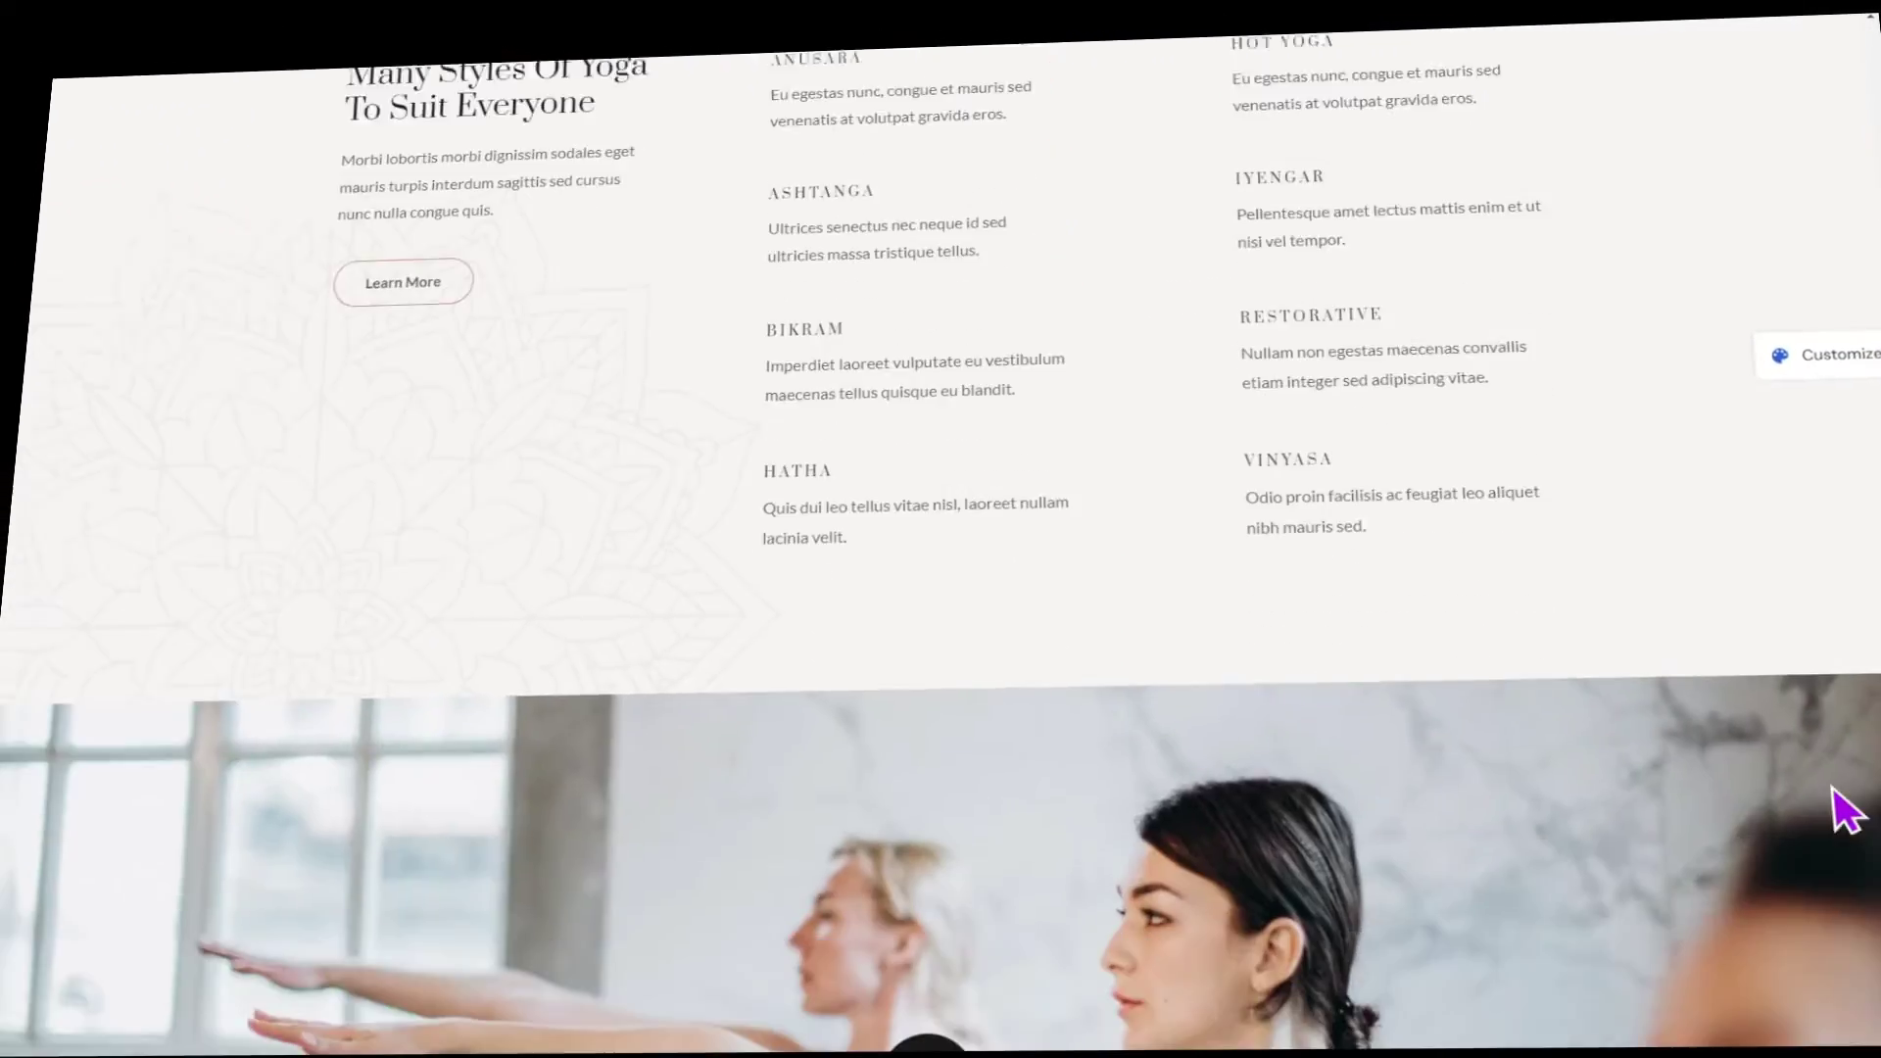
pyautogui.scroll(-10, 1859, 801)
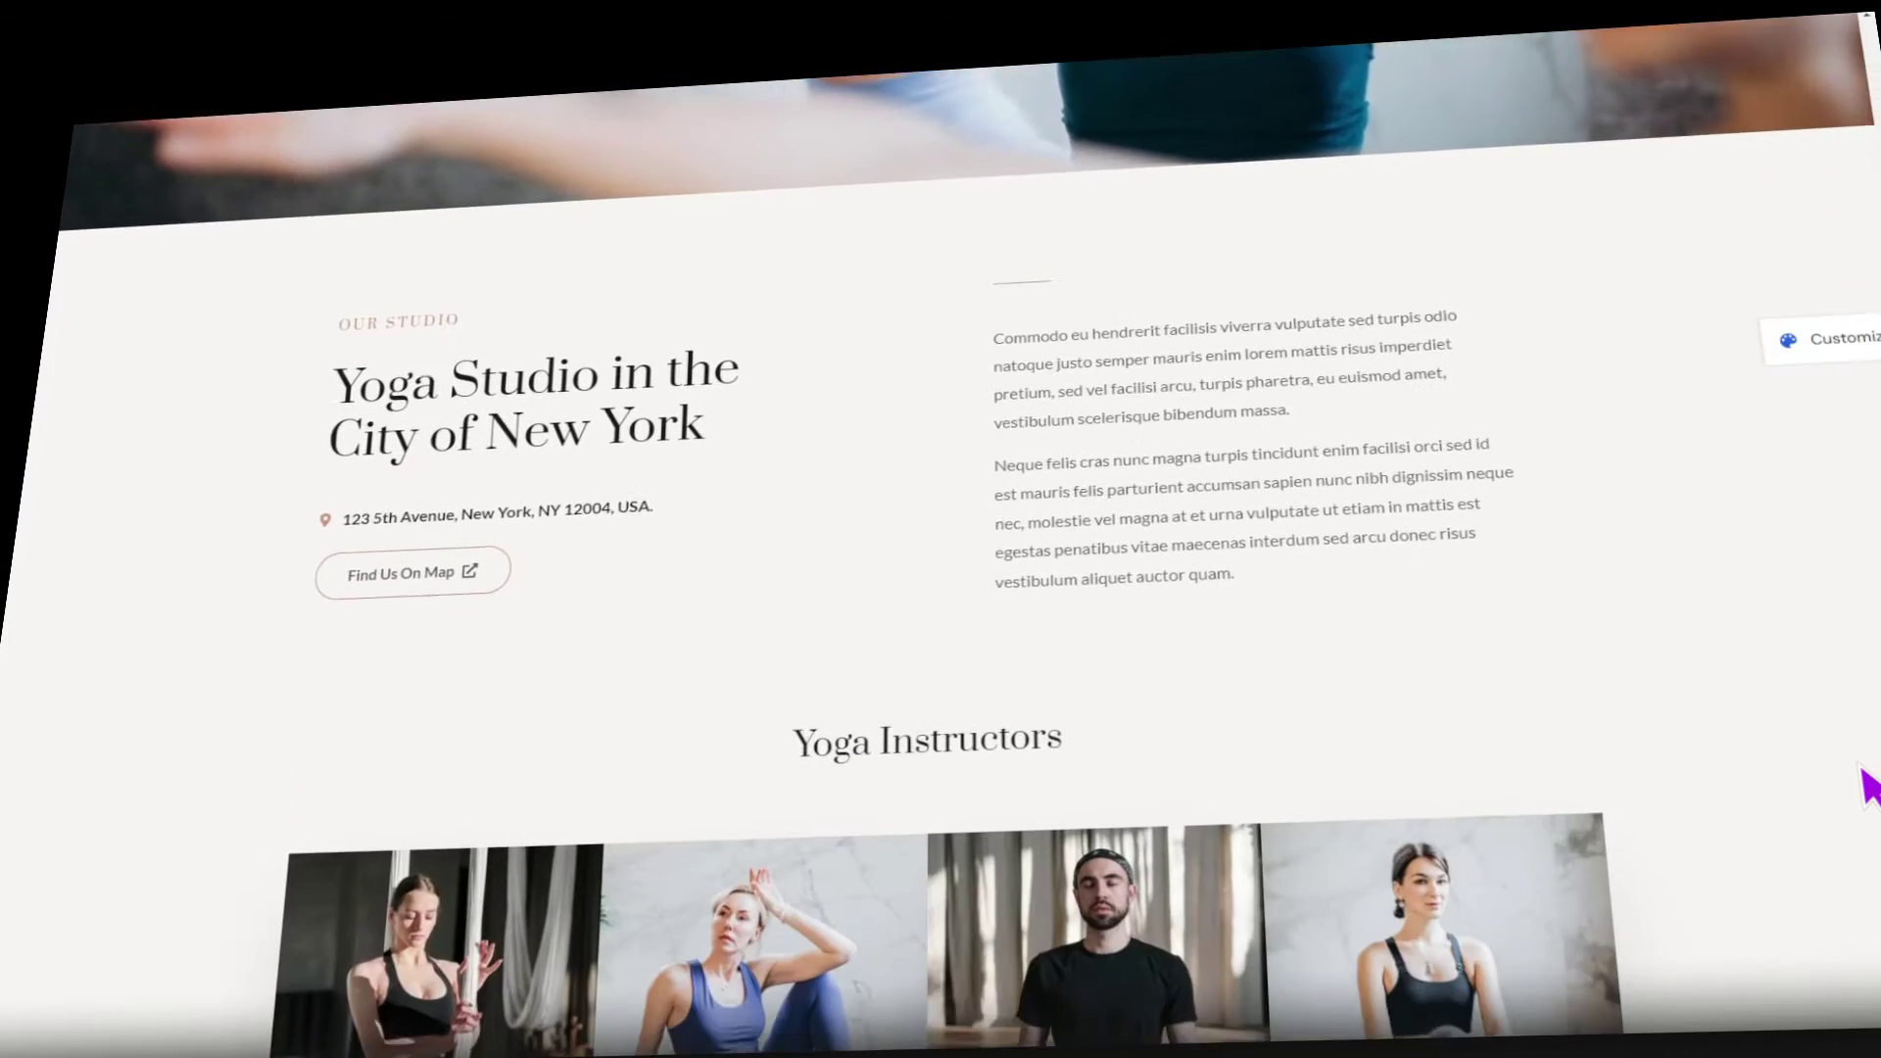
pyautogui.scroll(-8, 1866, 783)
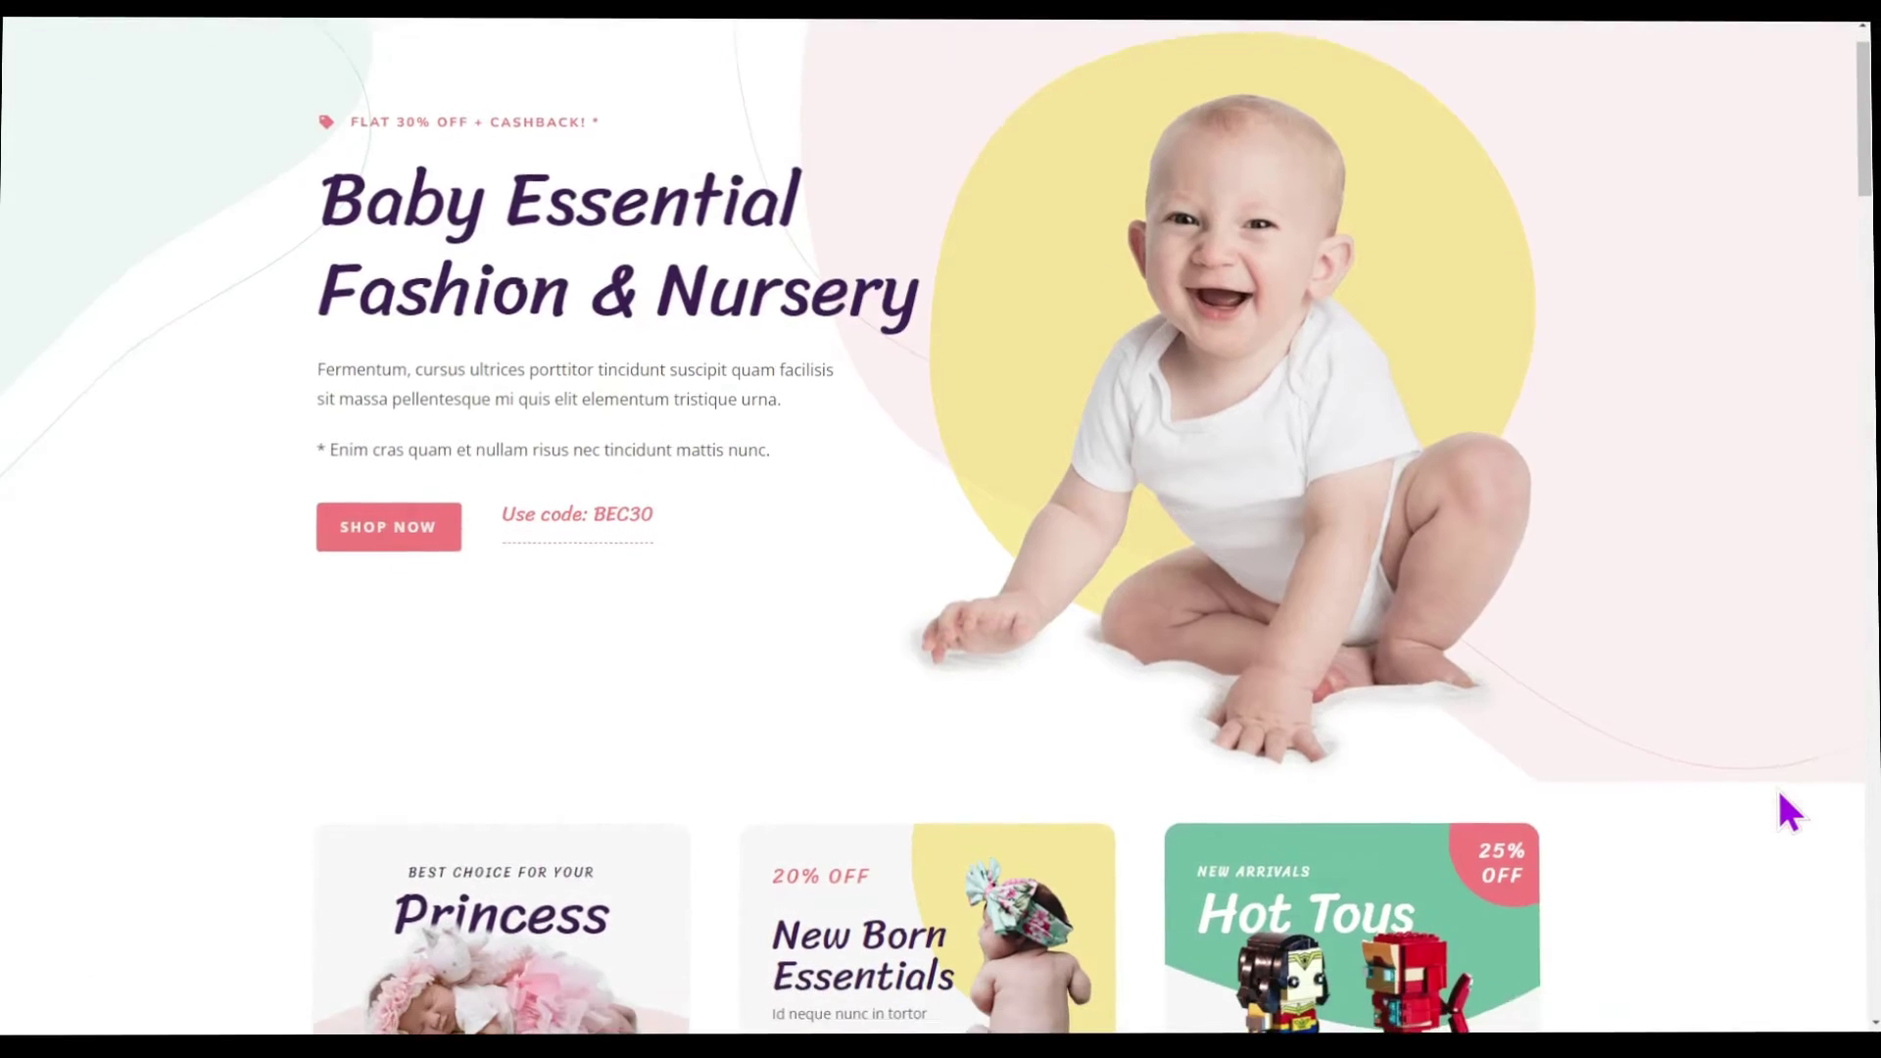
pyautogui.scroll(-5, 1778, 788)
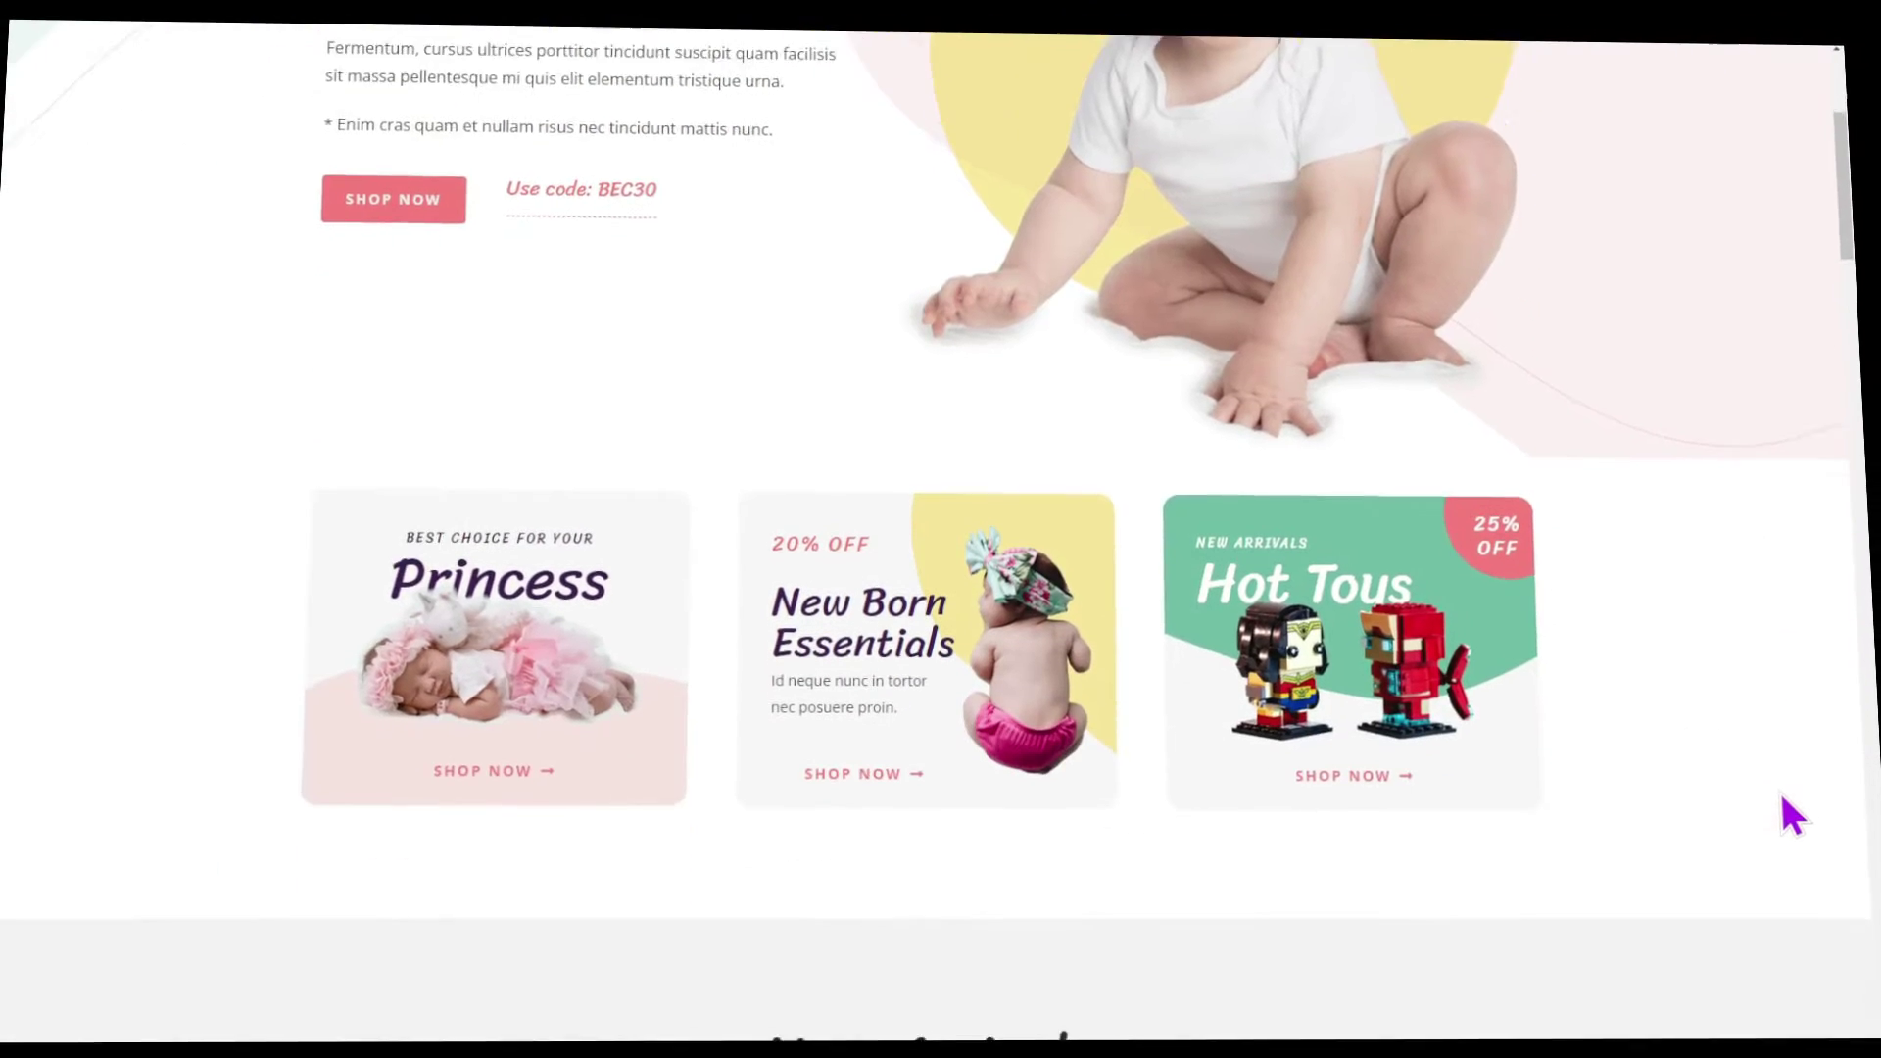
pyautogui.scroll(-6, 1783, 801)
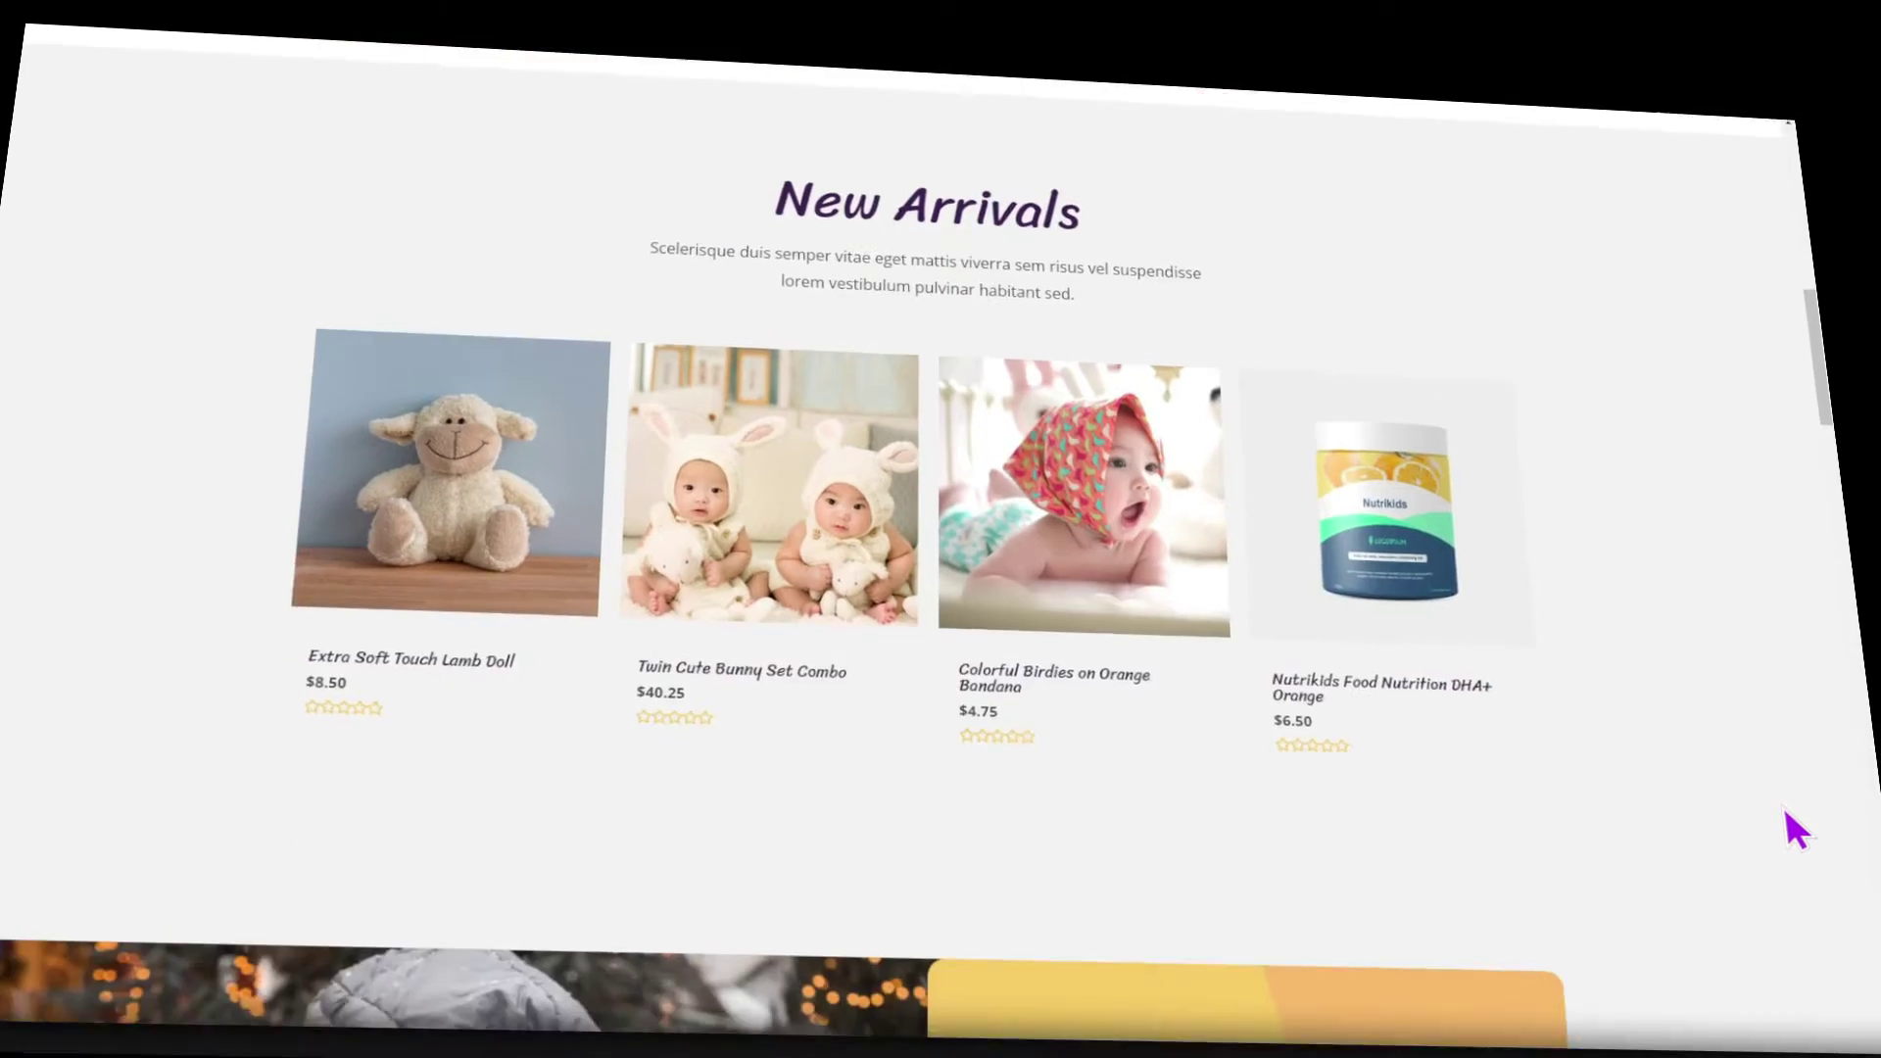
pyautogui.scroll(-4, 1784, 807)
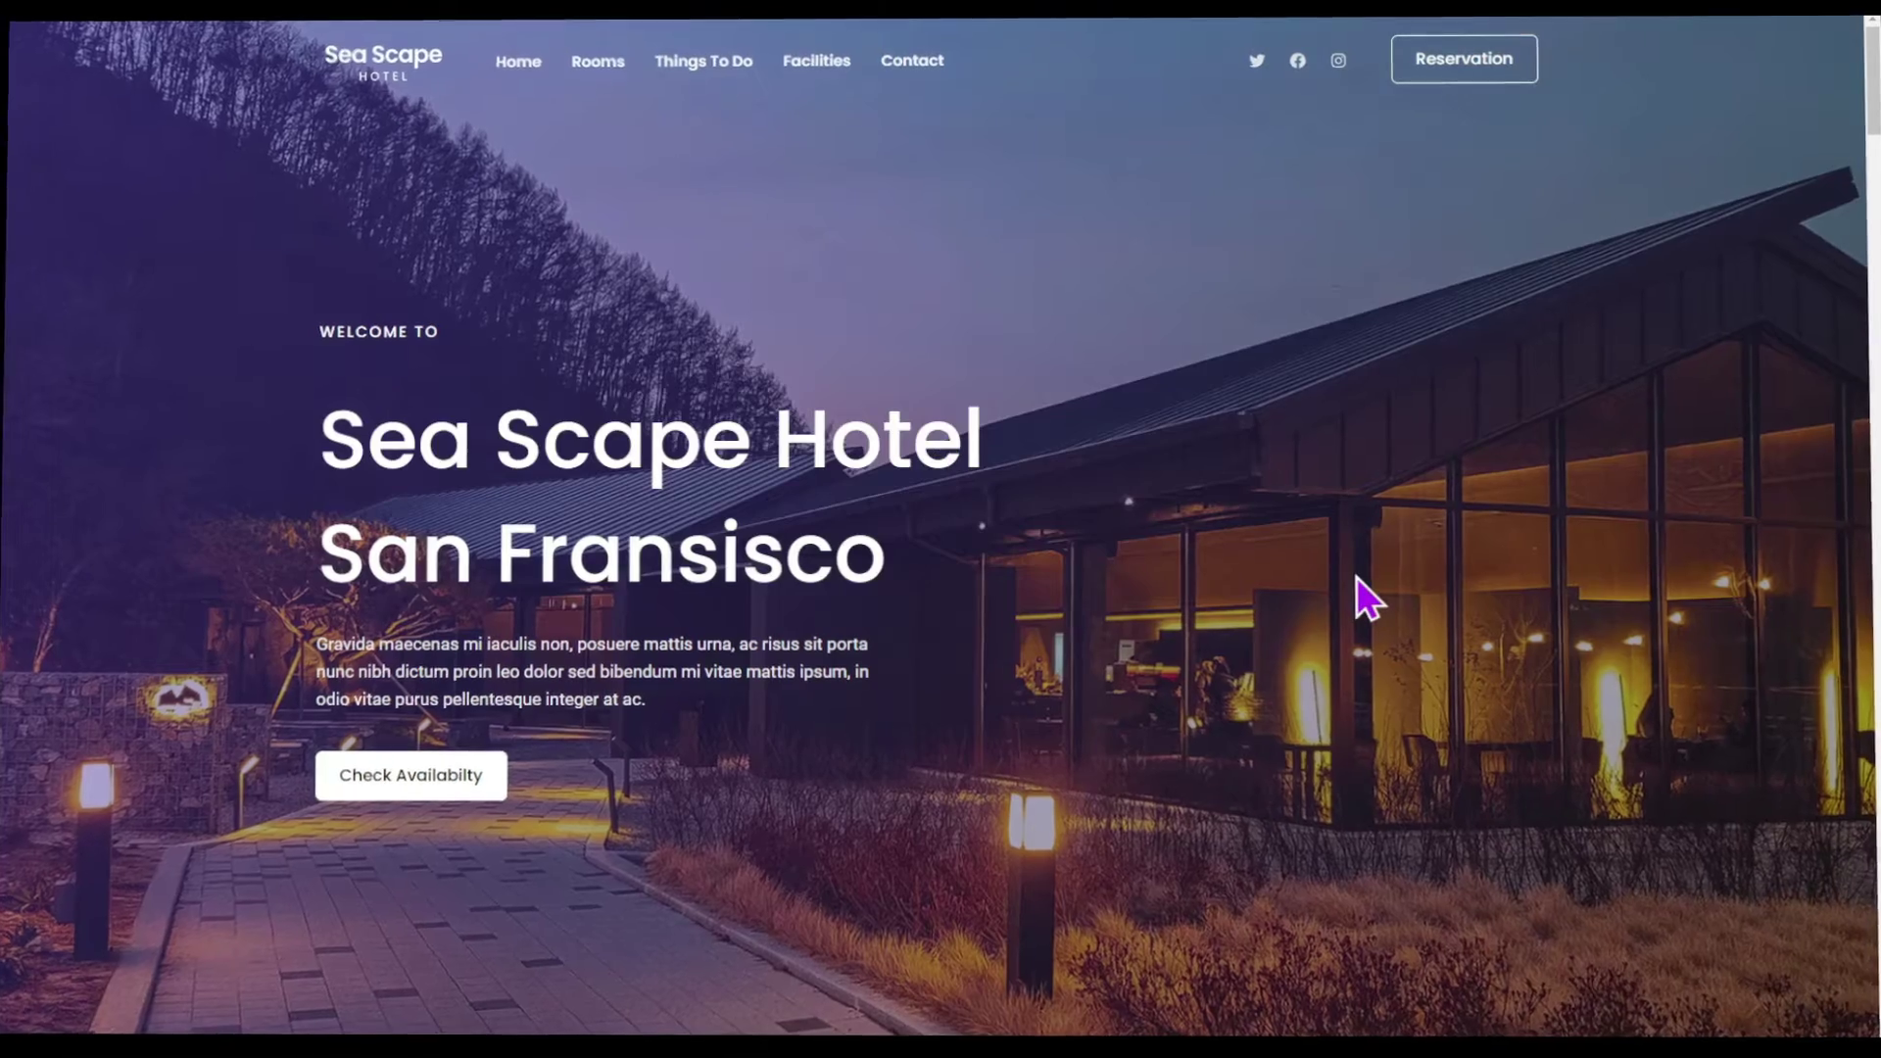
pyautogui.scroll(-8, 1357, 578)
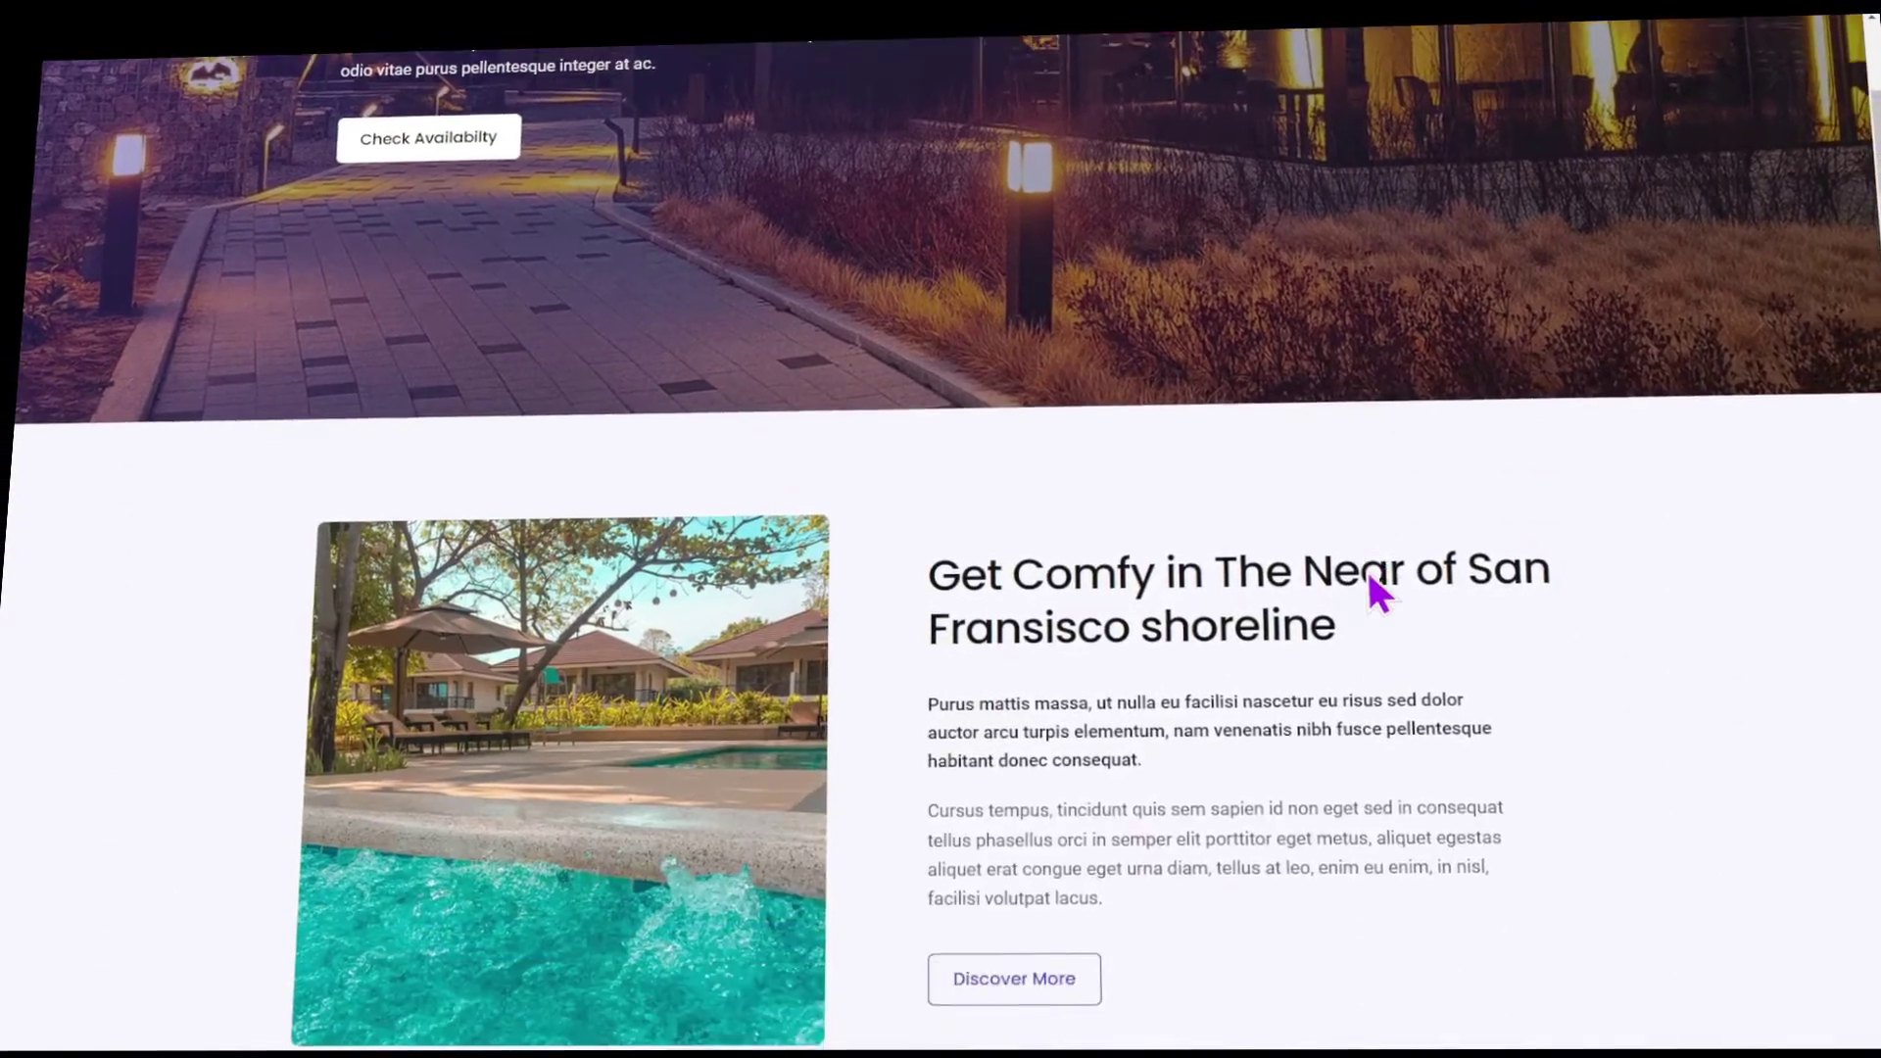
pyautogui.scroll(-10, 1381, 589)
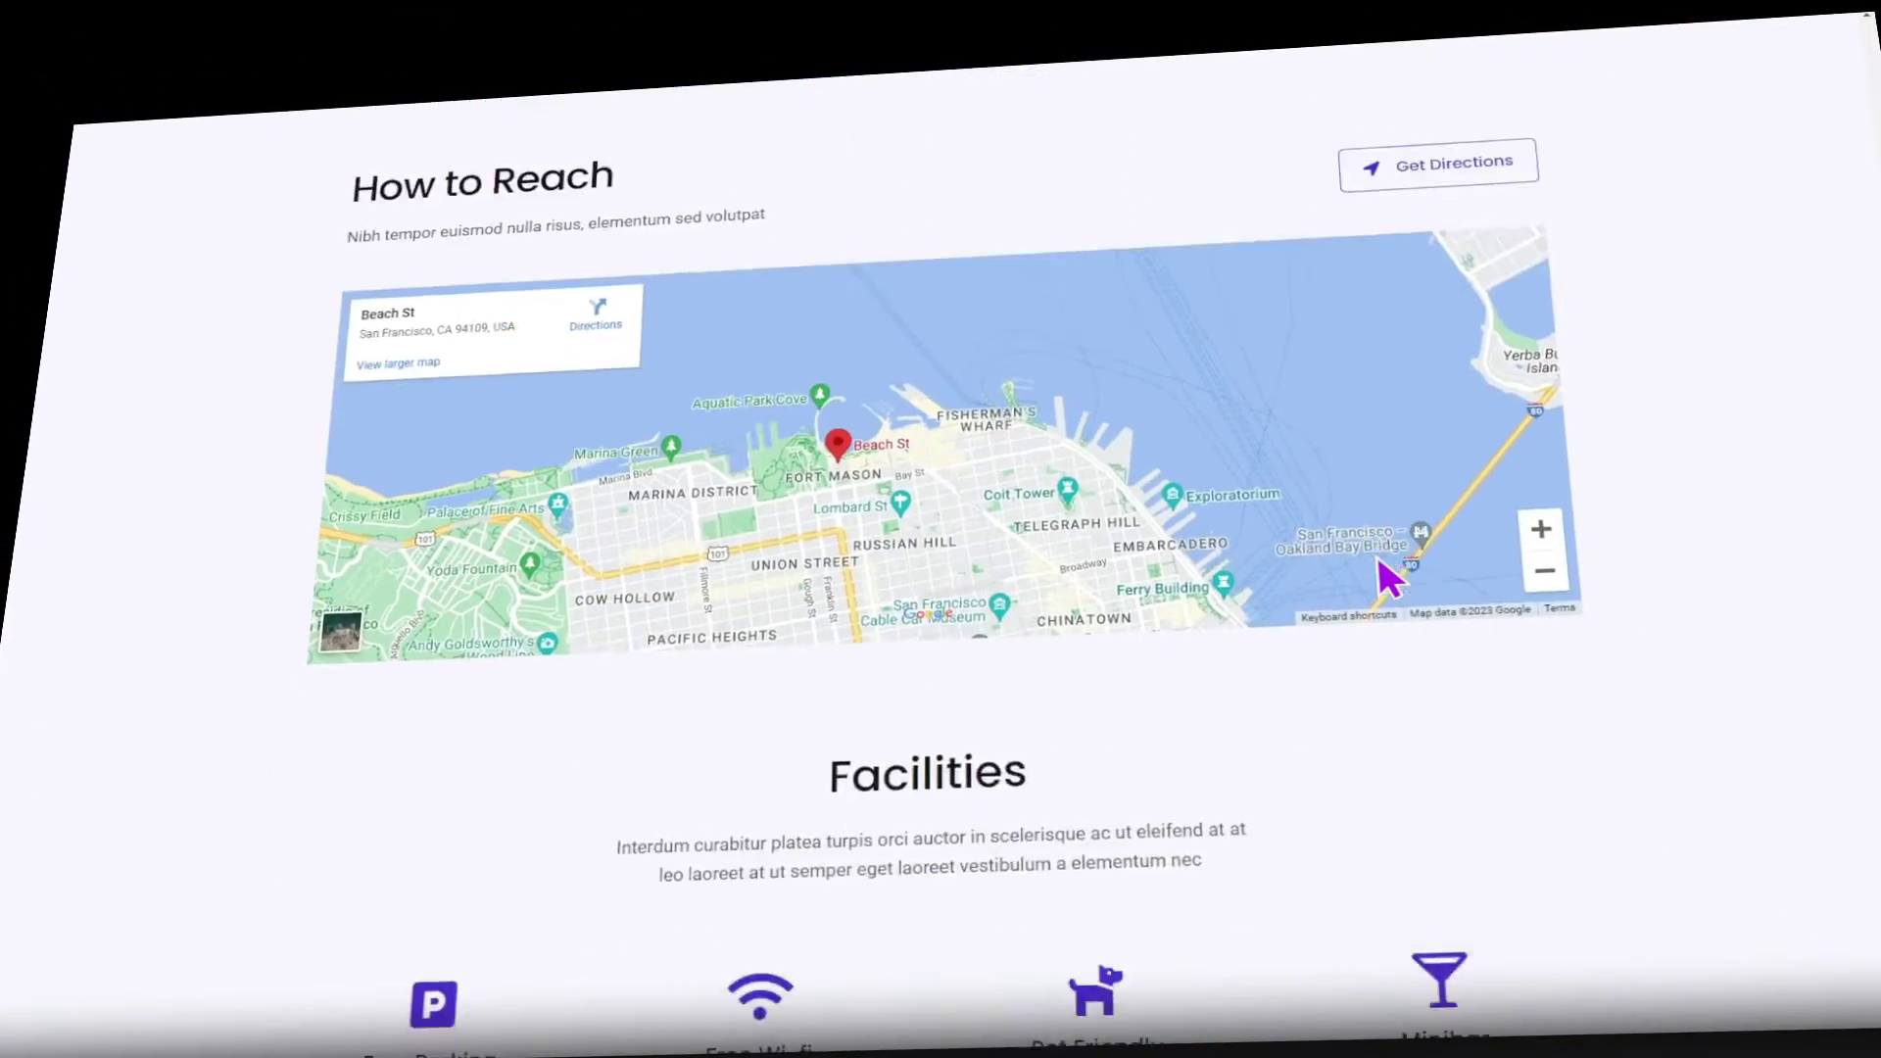
pyautogui.scroll(-10, 1381, 569)
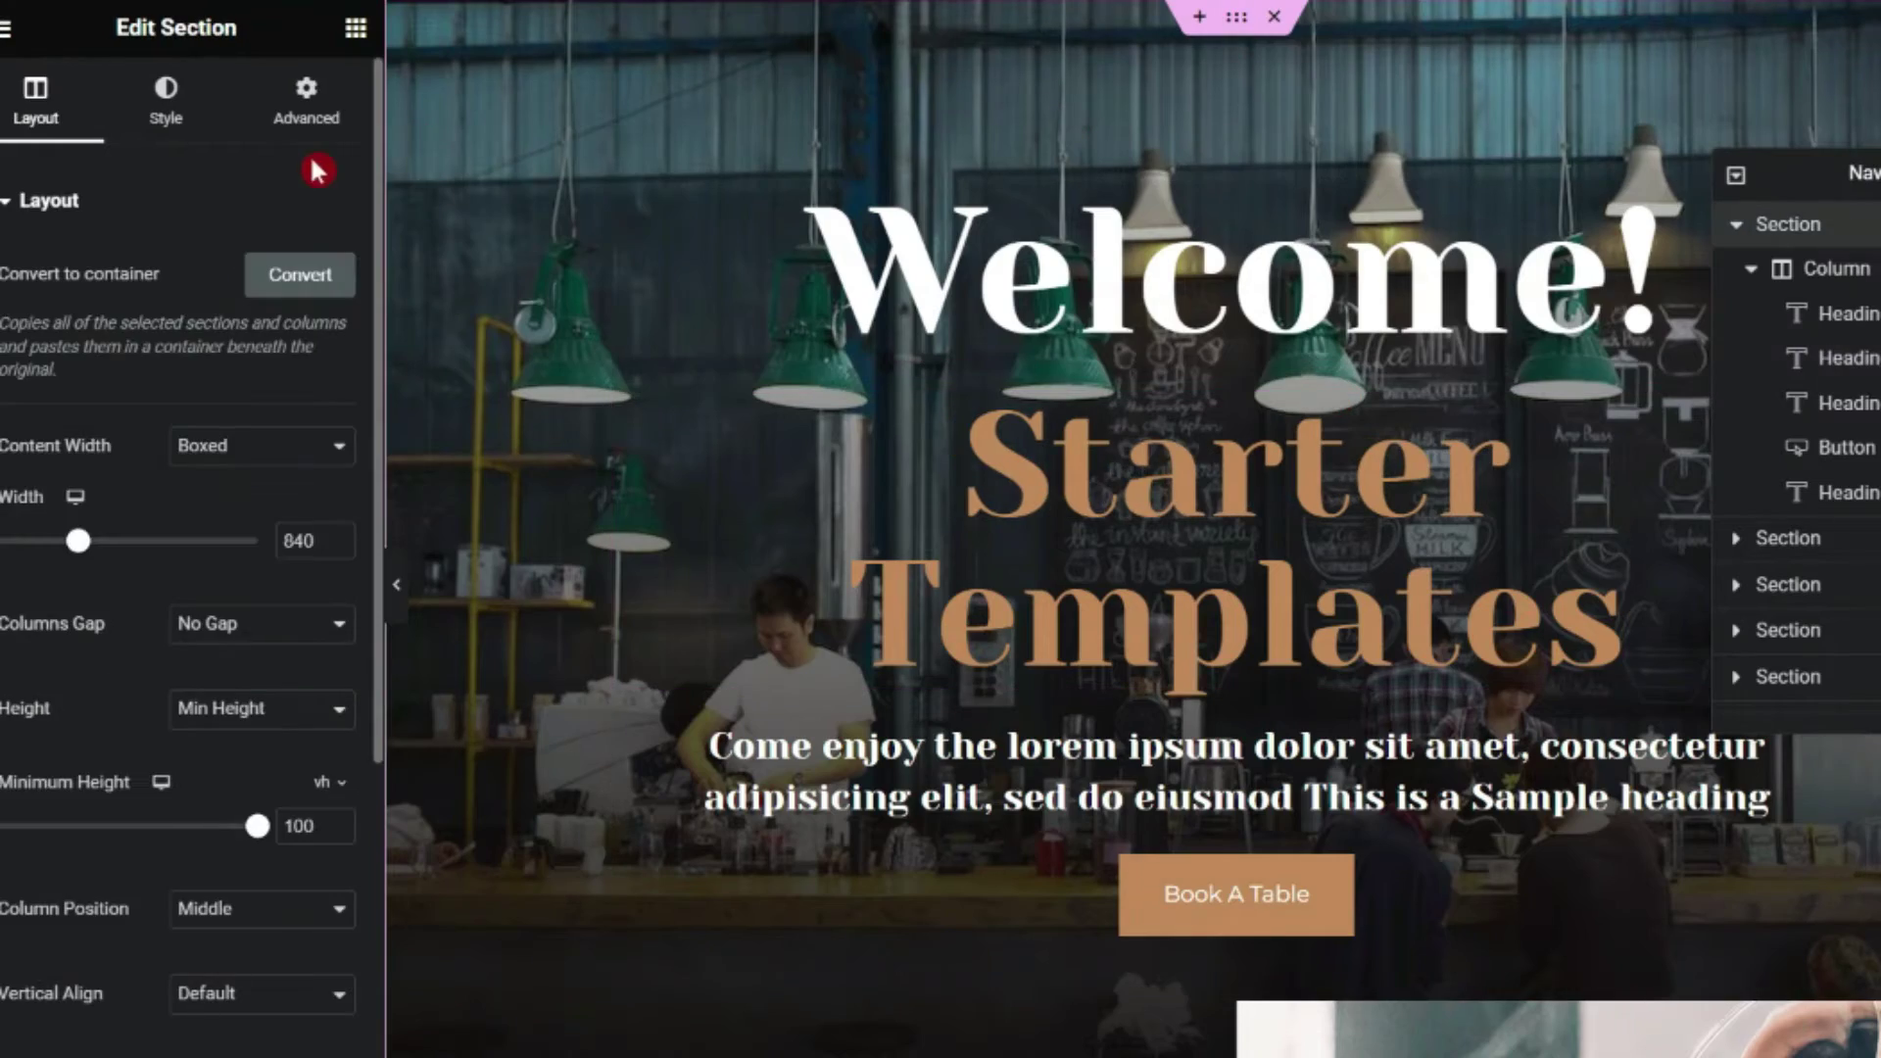
# Step: Replace the background image of the "Welcome!" hero section with another image from the media library
pyautogui.click(166, 98)
pyautogui.click(167, 596)
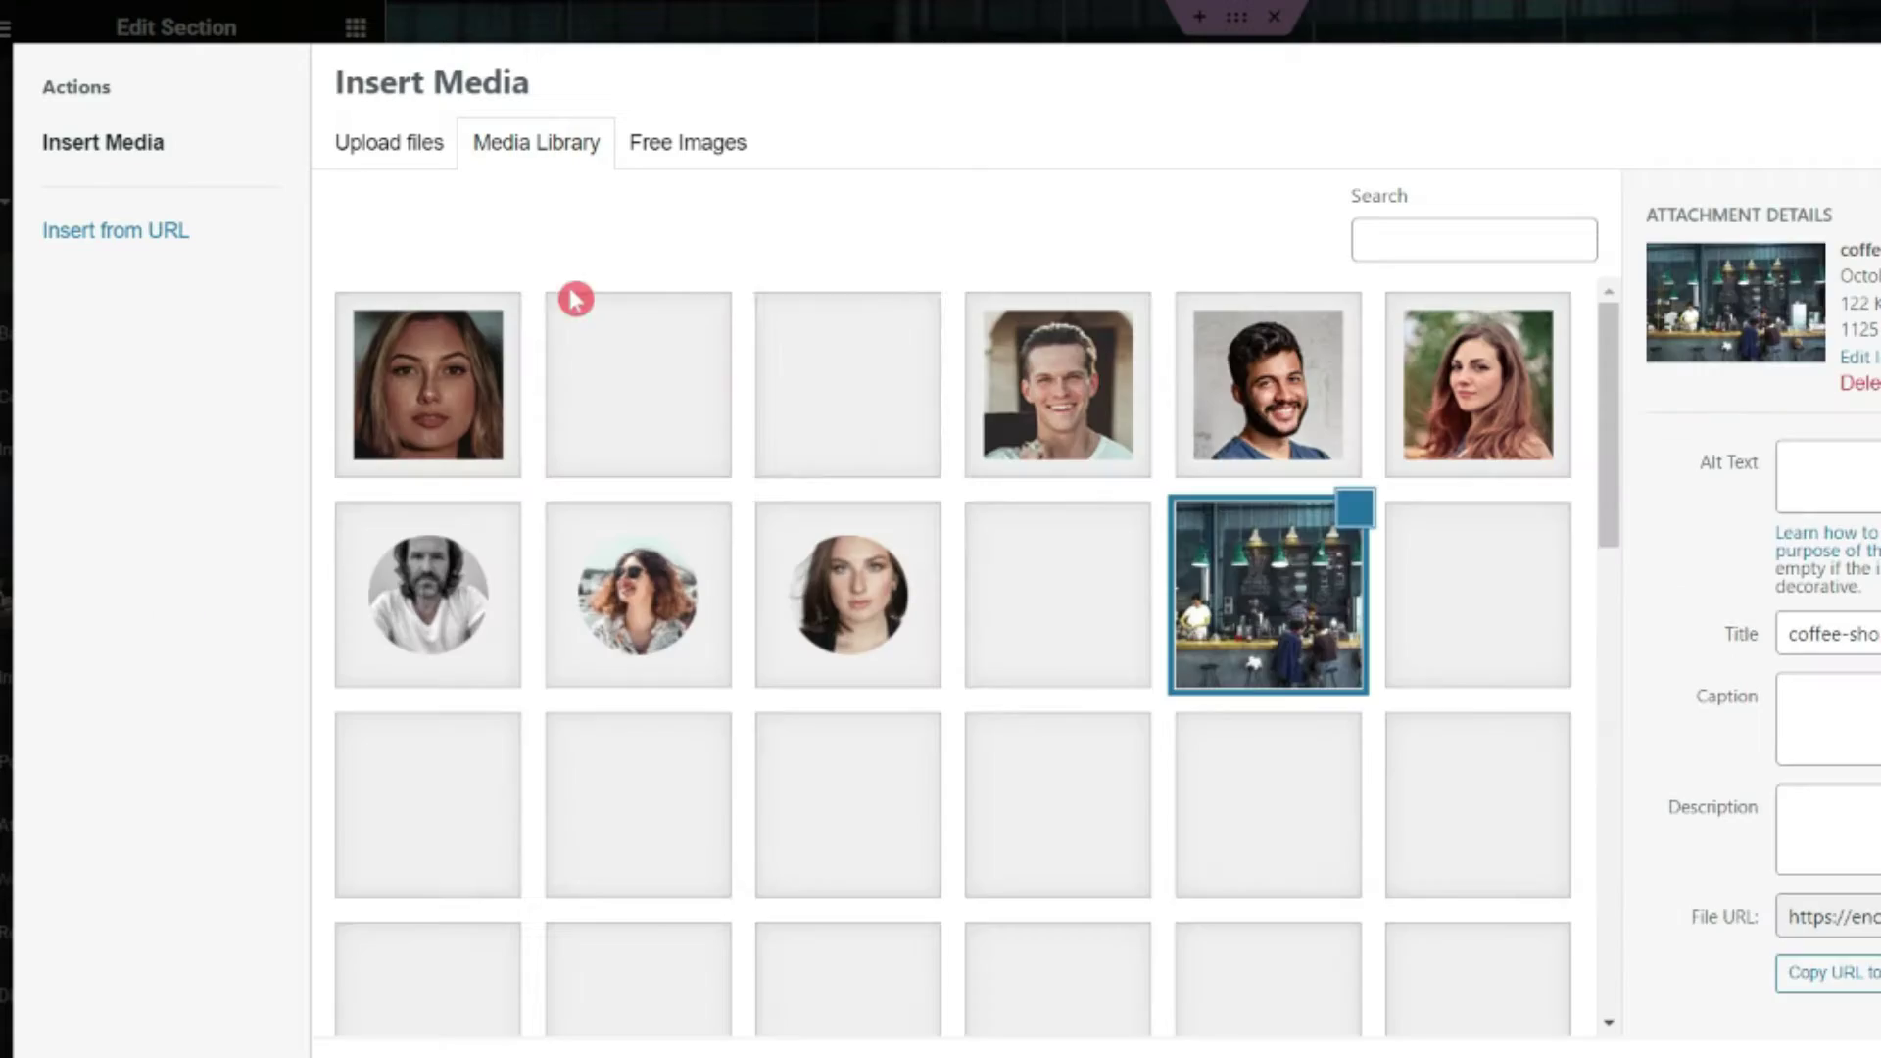
pyautogui.click(869, 428)
pyautogui.click(1802, 1029)
# Step: Look through the coffee house, nutritionist and Fresco restaurant demo sites from header to lower sections
pyautogui.scroll(-5, 495, 605)
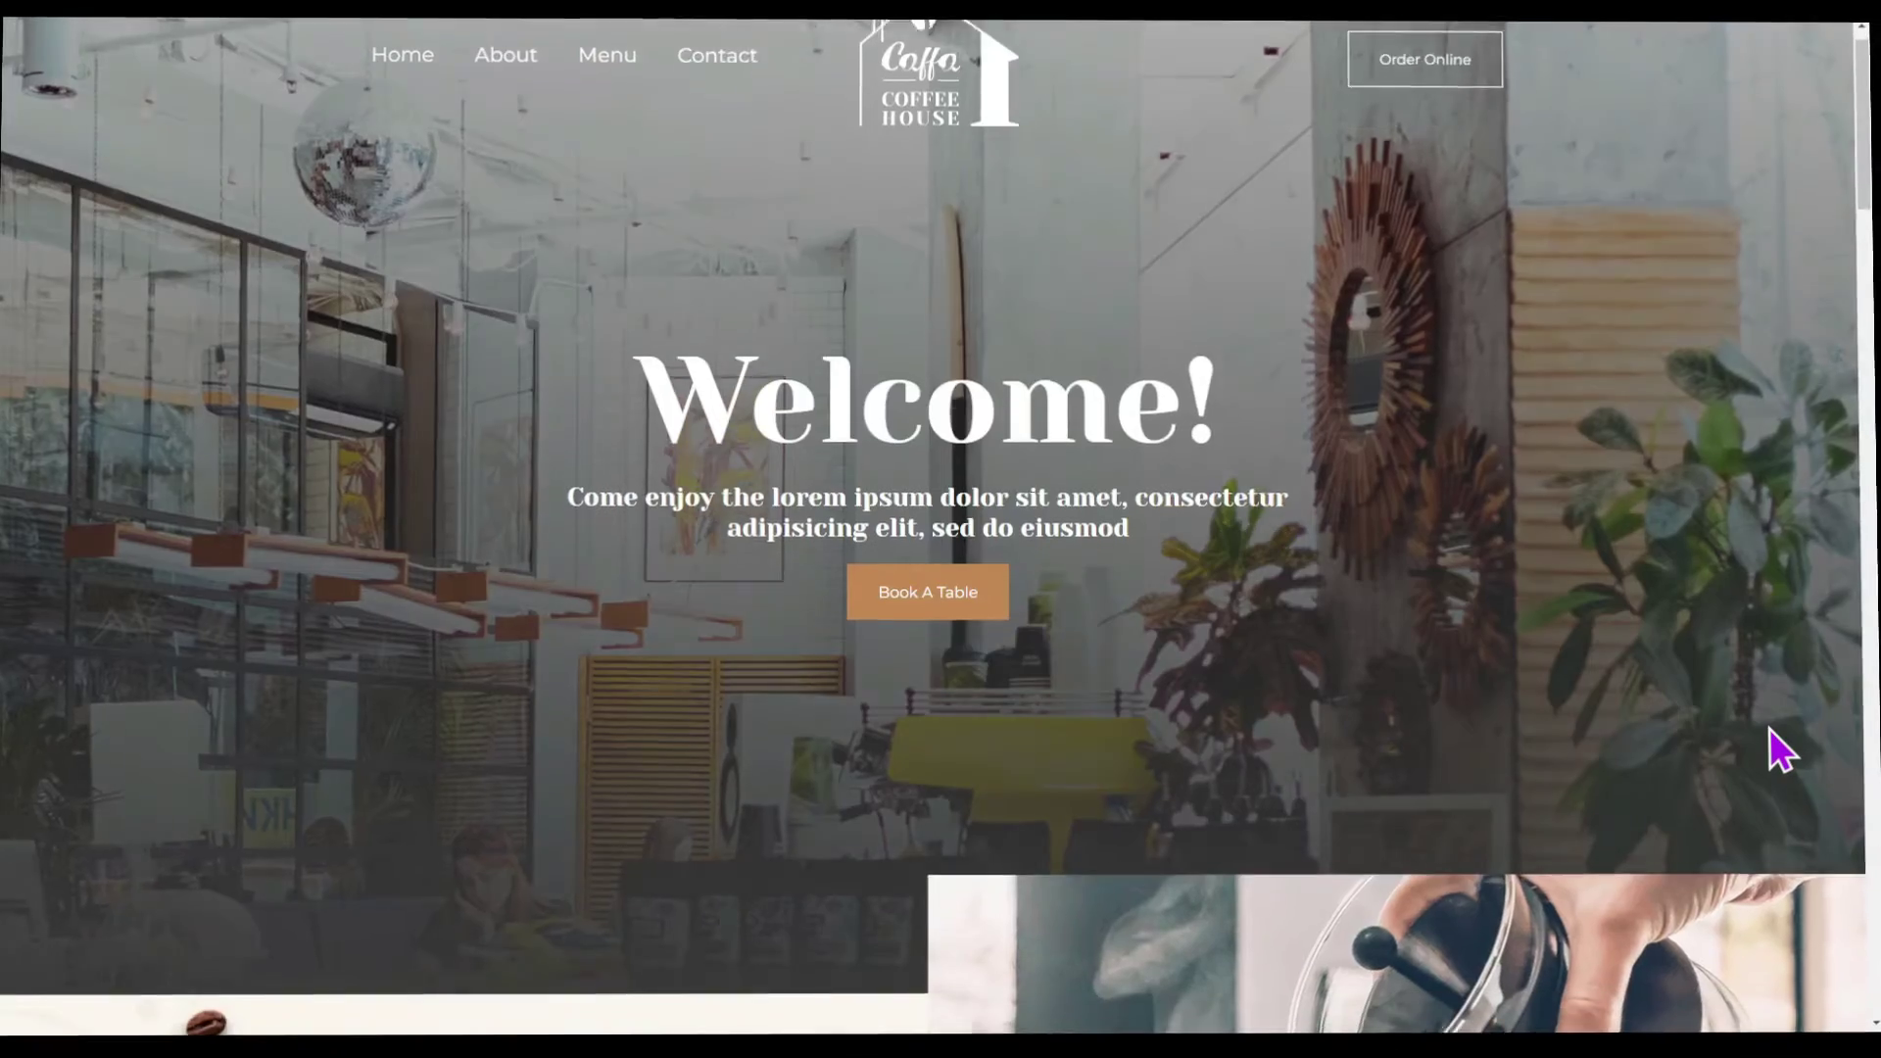
pyautogui.scroll(-5, 1769, 733)
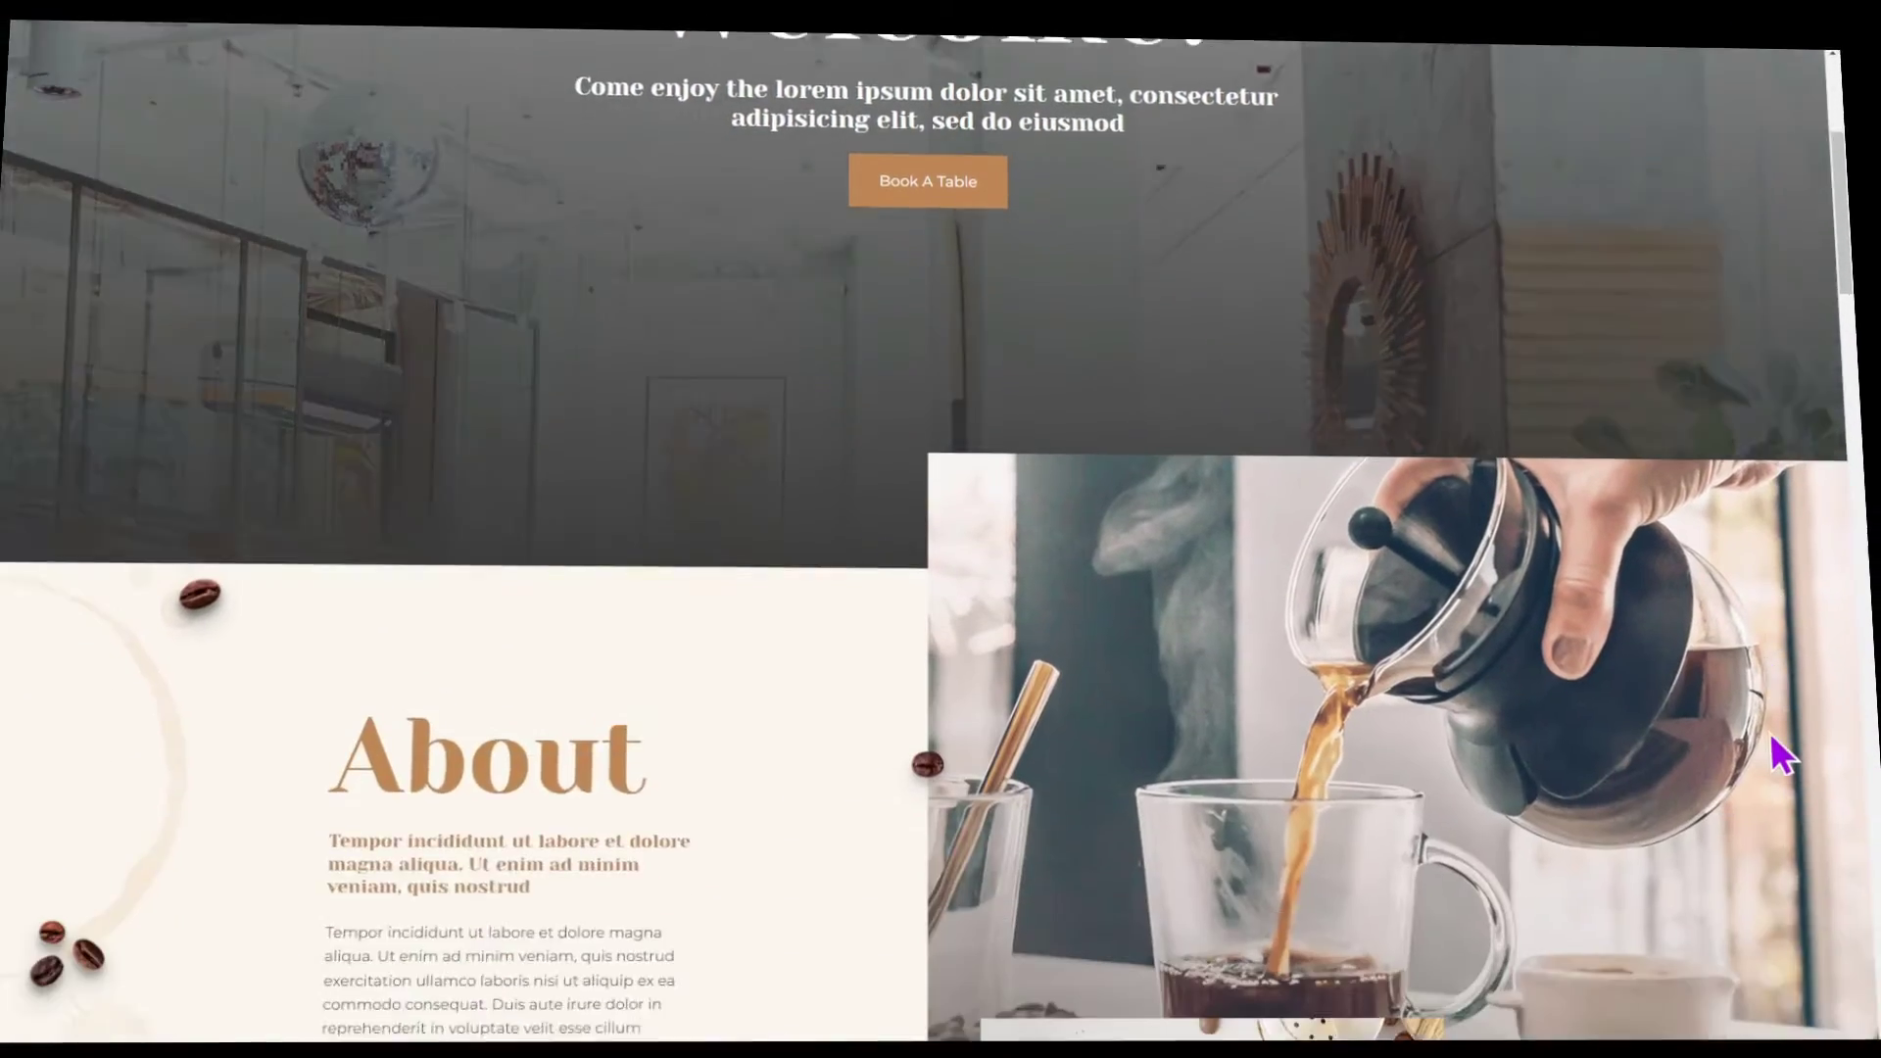
pyautogui.scroll(-8, 1769, 738)
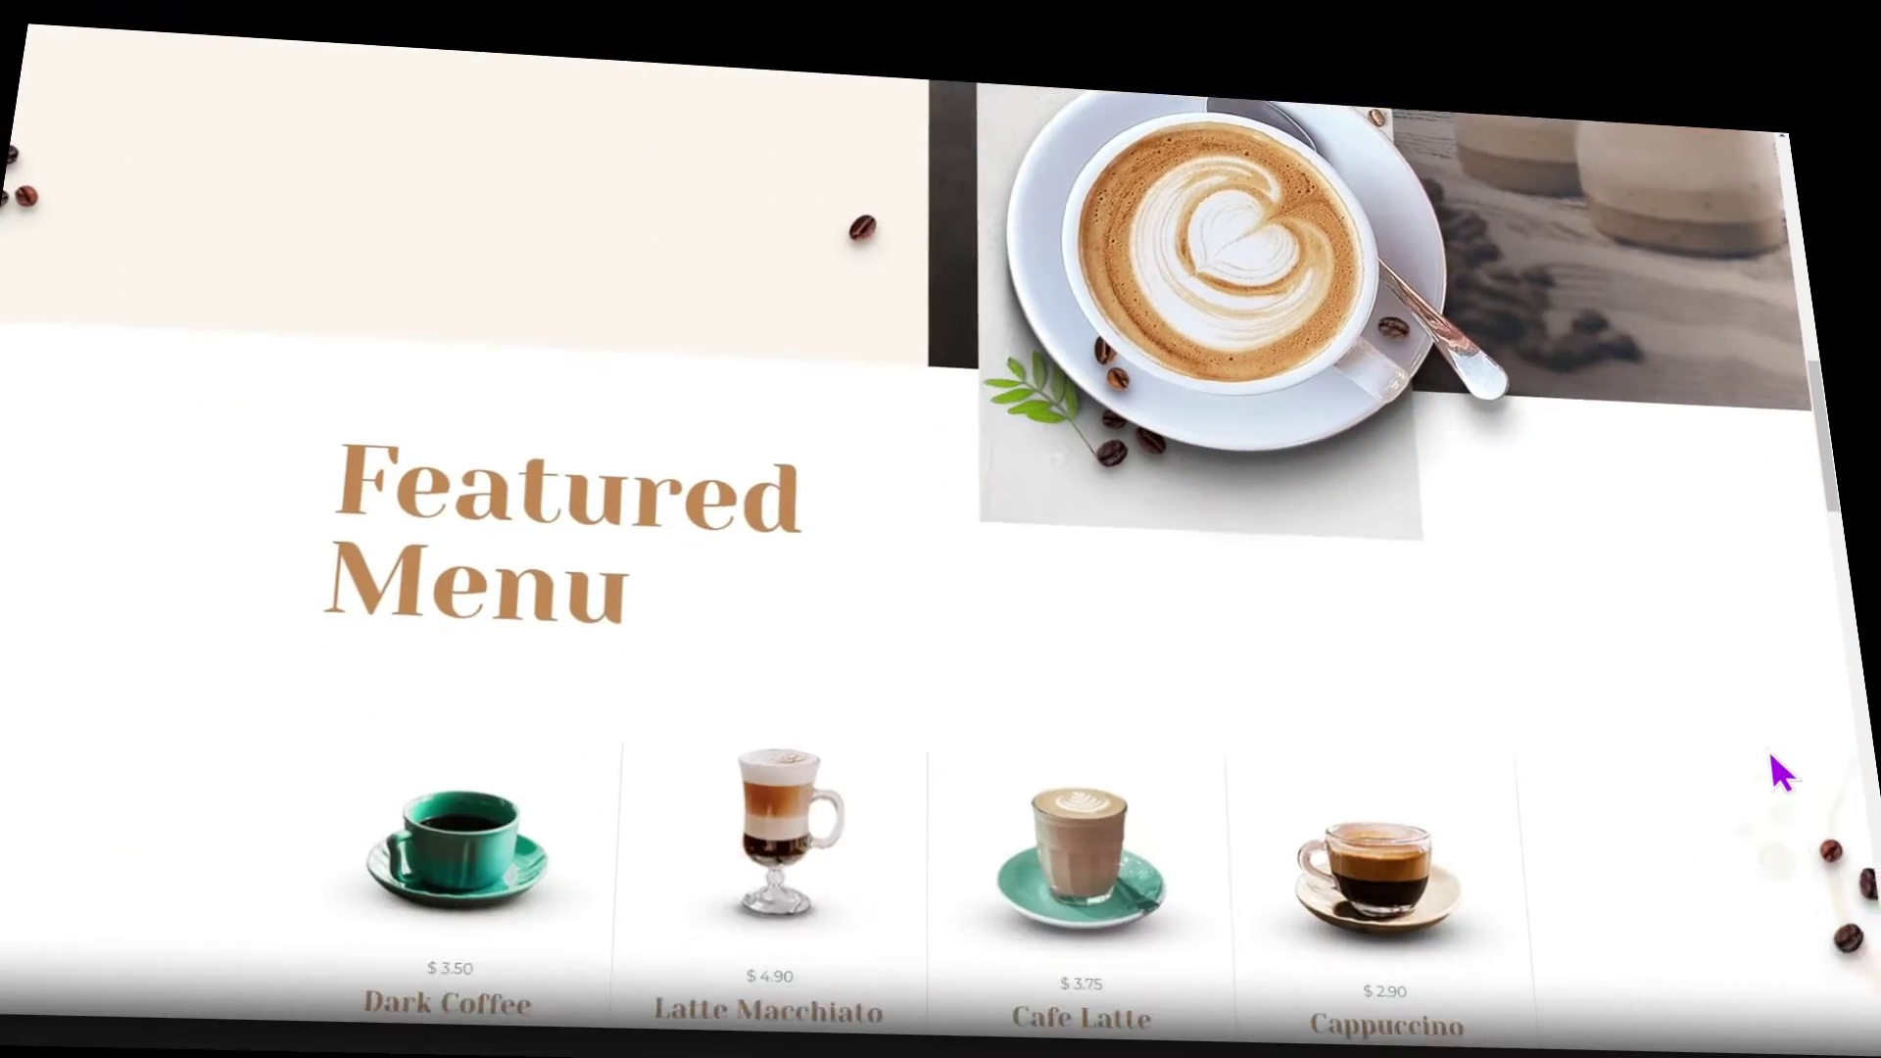
pyautogui.scroll(-8, 1771, 754)
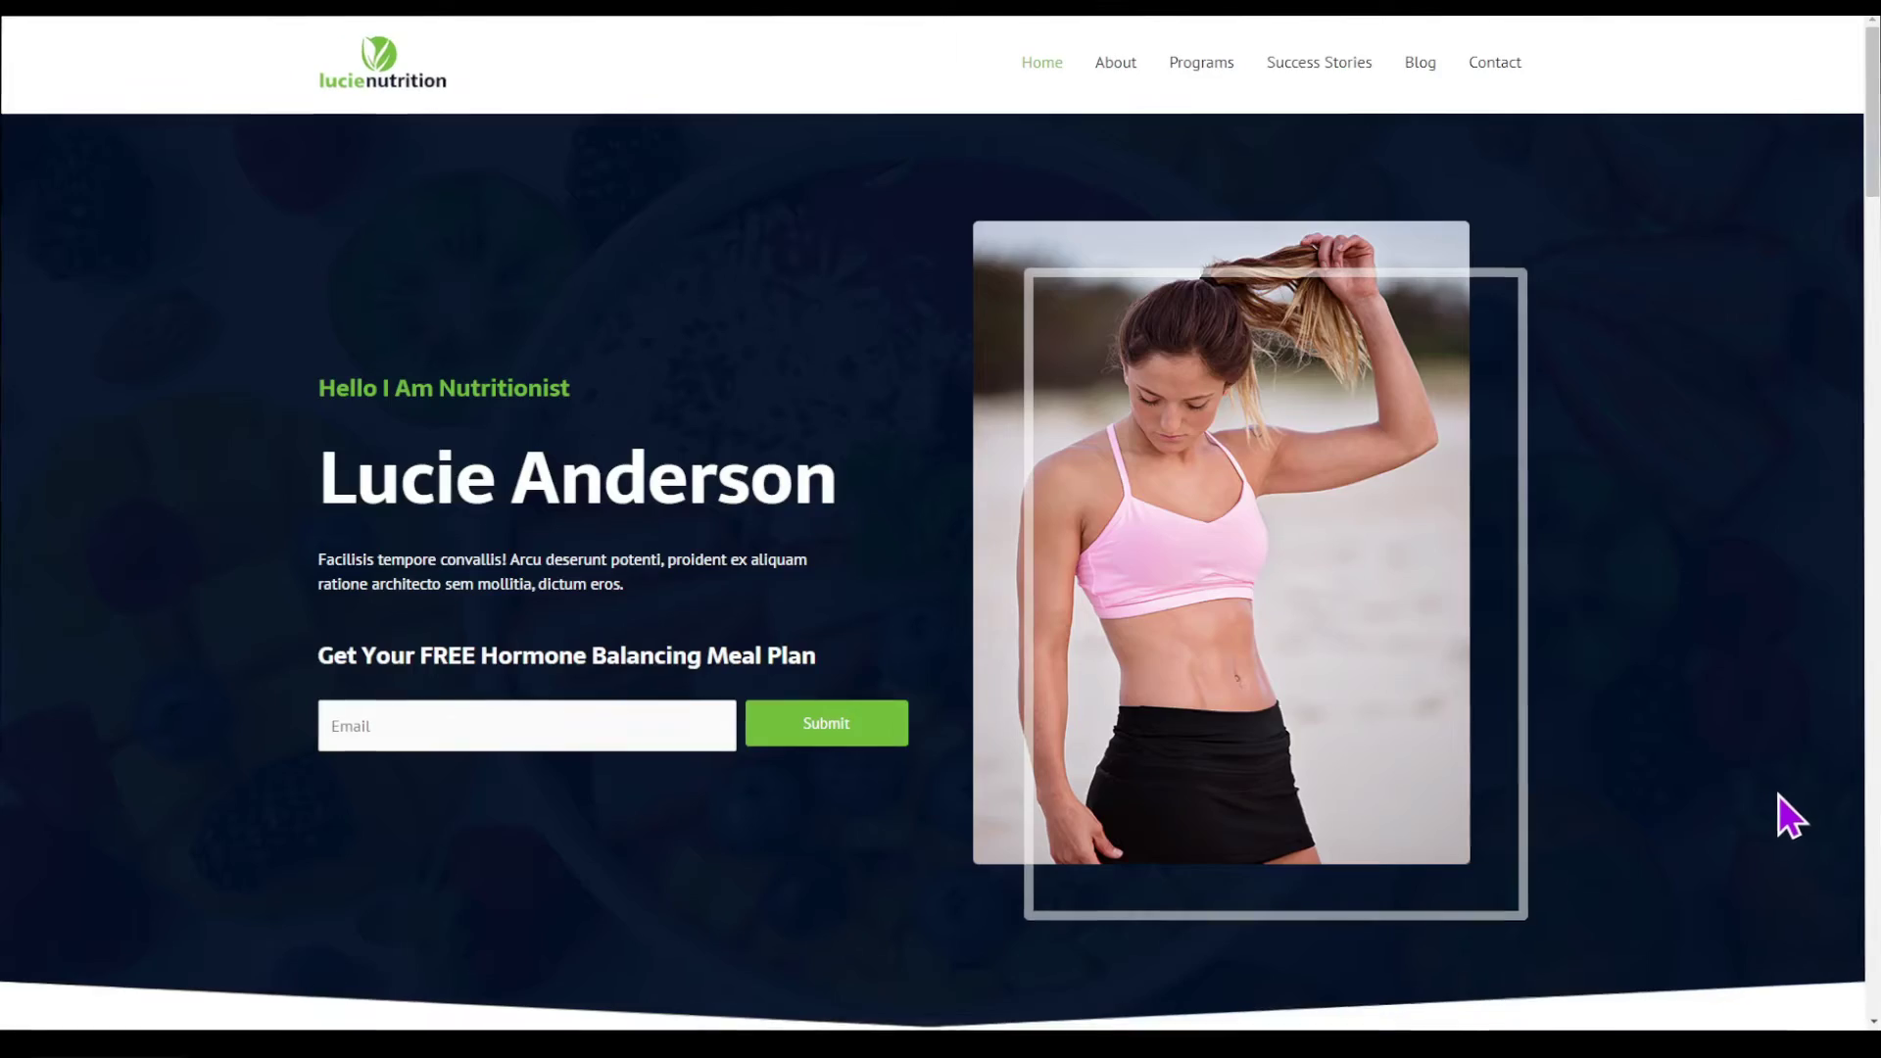
pyautogui.scroll(-10, 1793, 797)
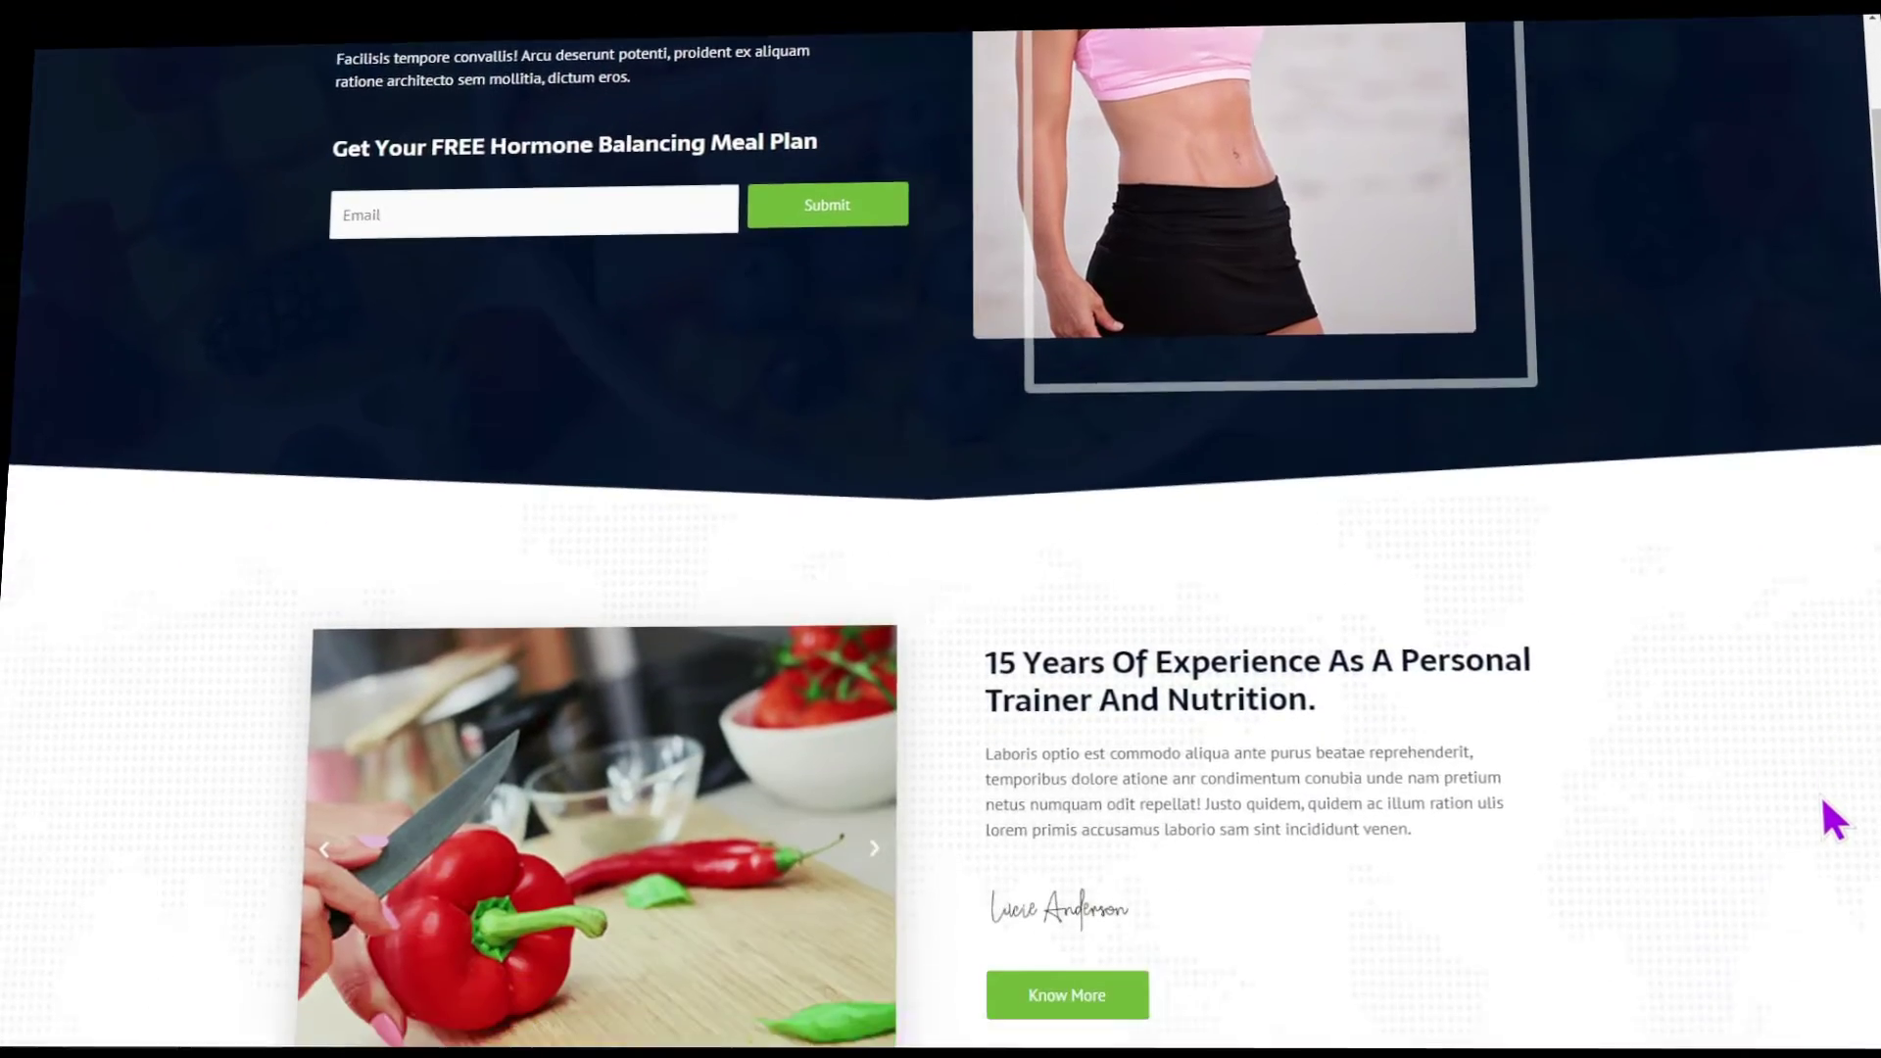
pyautogui.scroll(-10, 1846, 813)
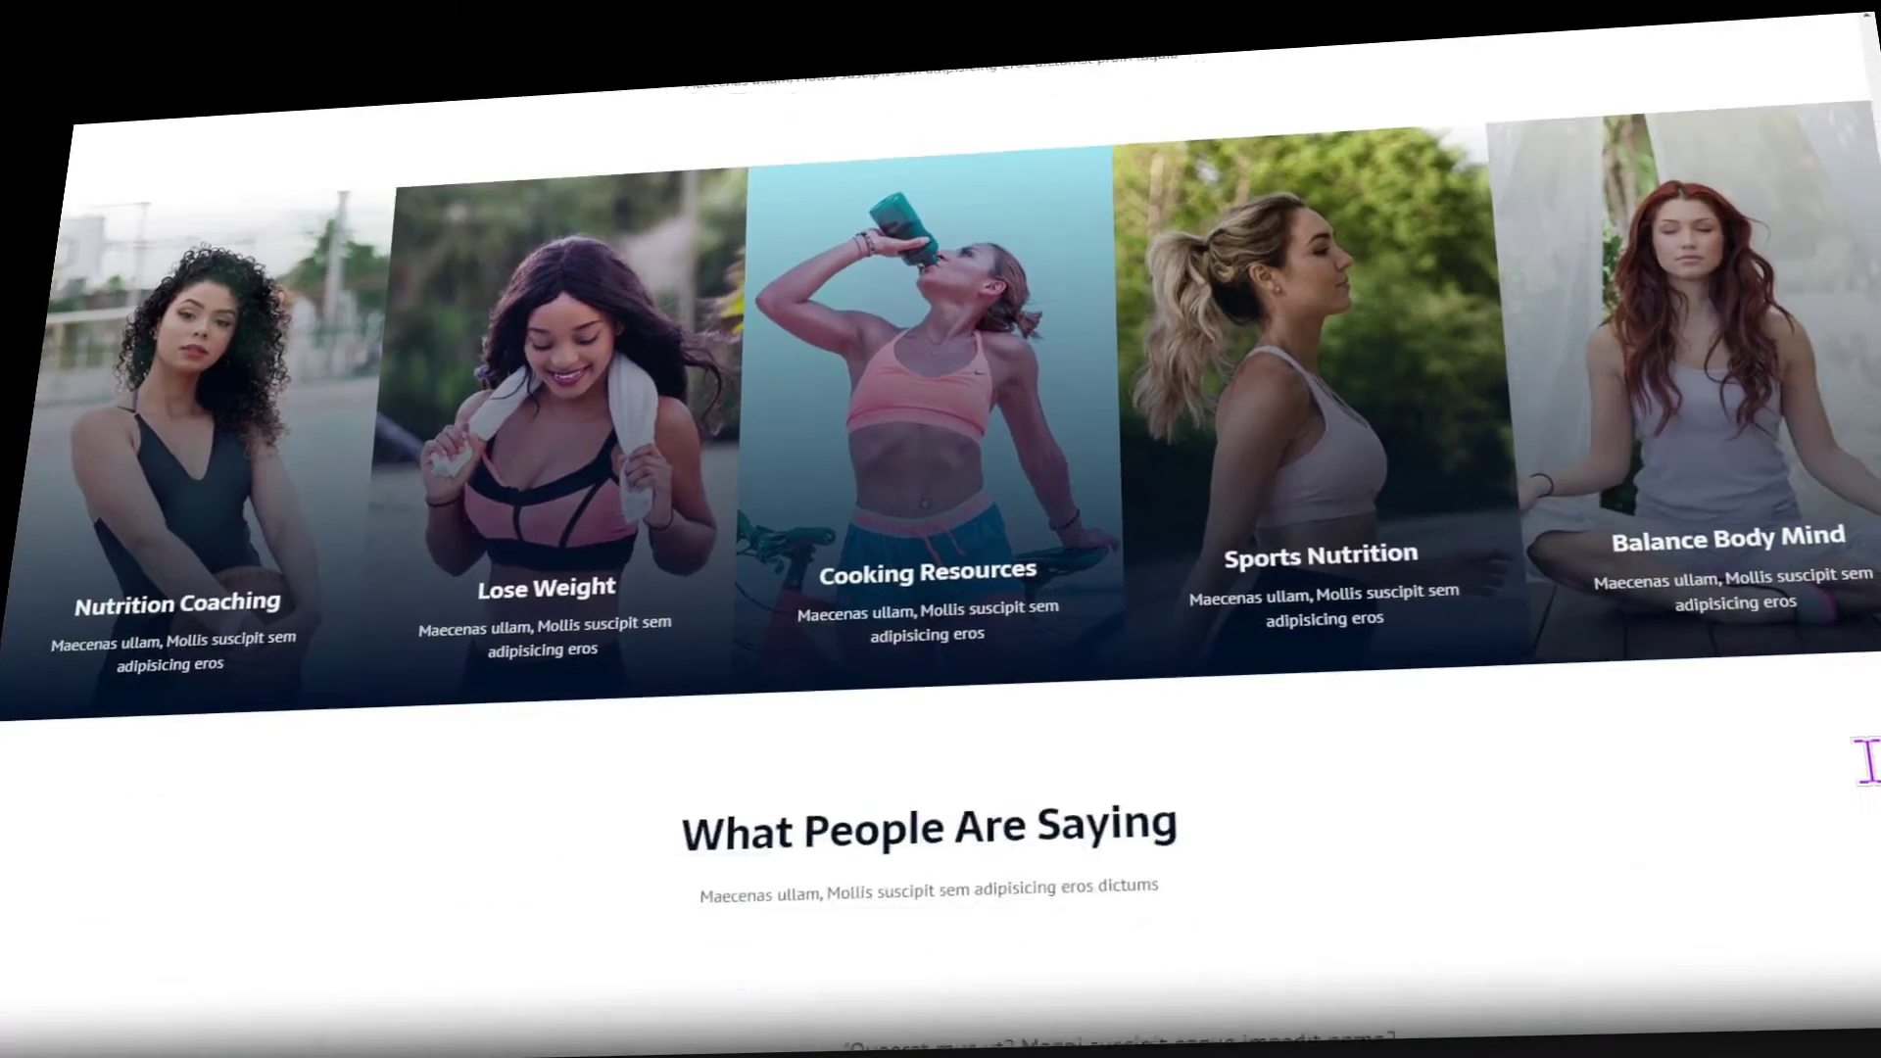
pyautogui.scroll(-10, 1866, 762)
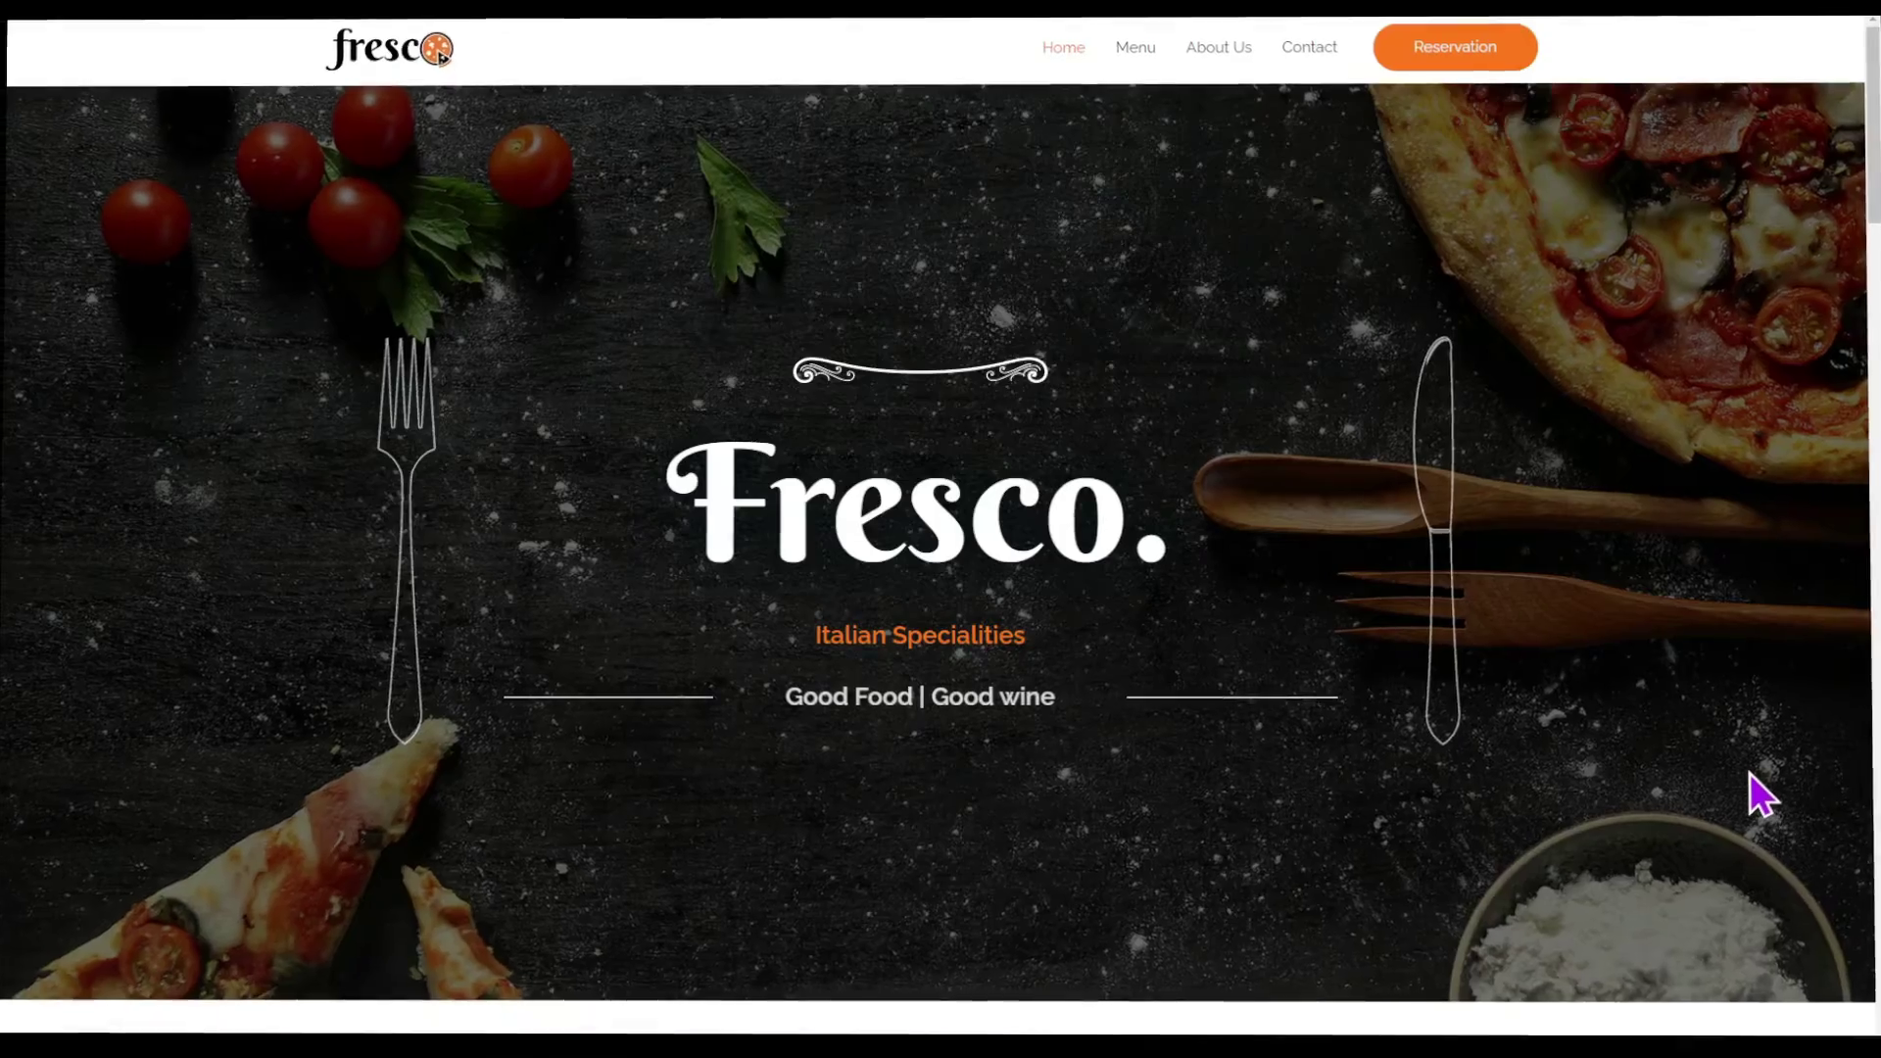
pyautogui.scroll(-6, 1752, 784)
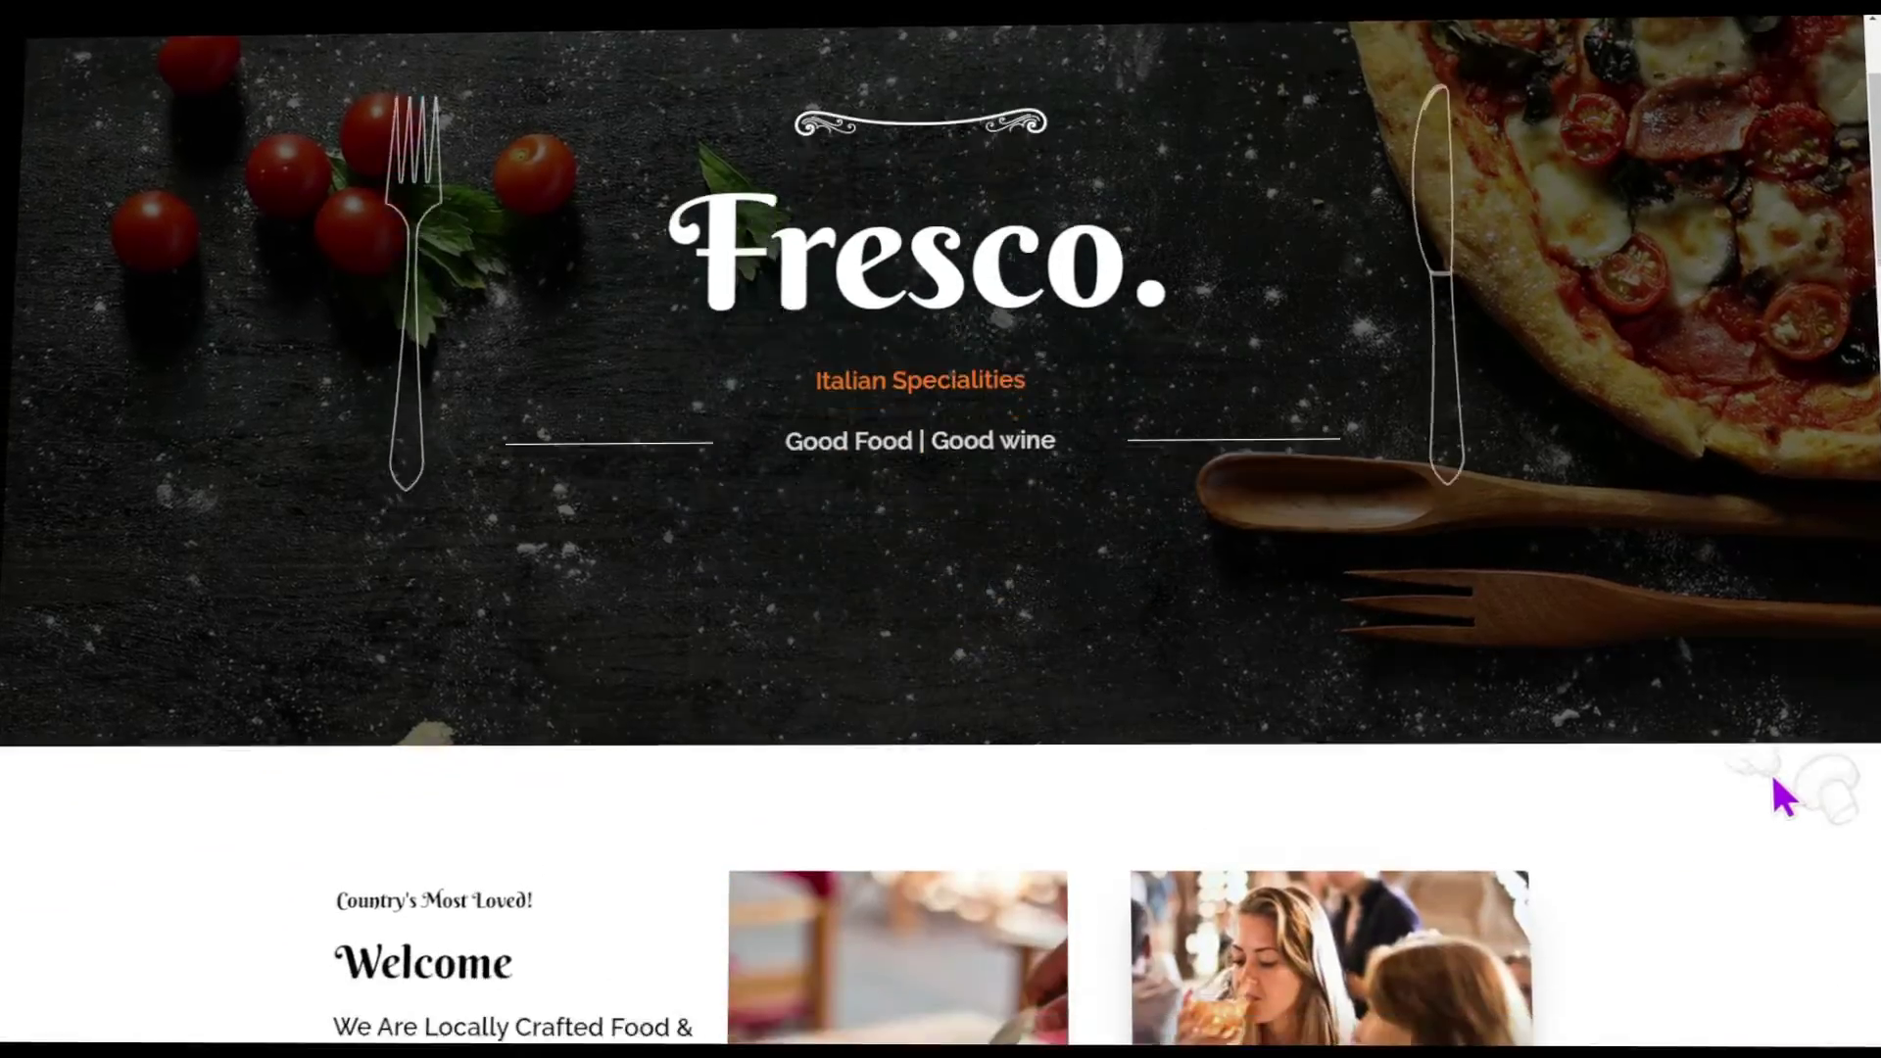
pyautogui.scroll(-8, 1785, 778)
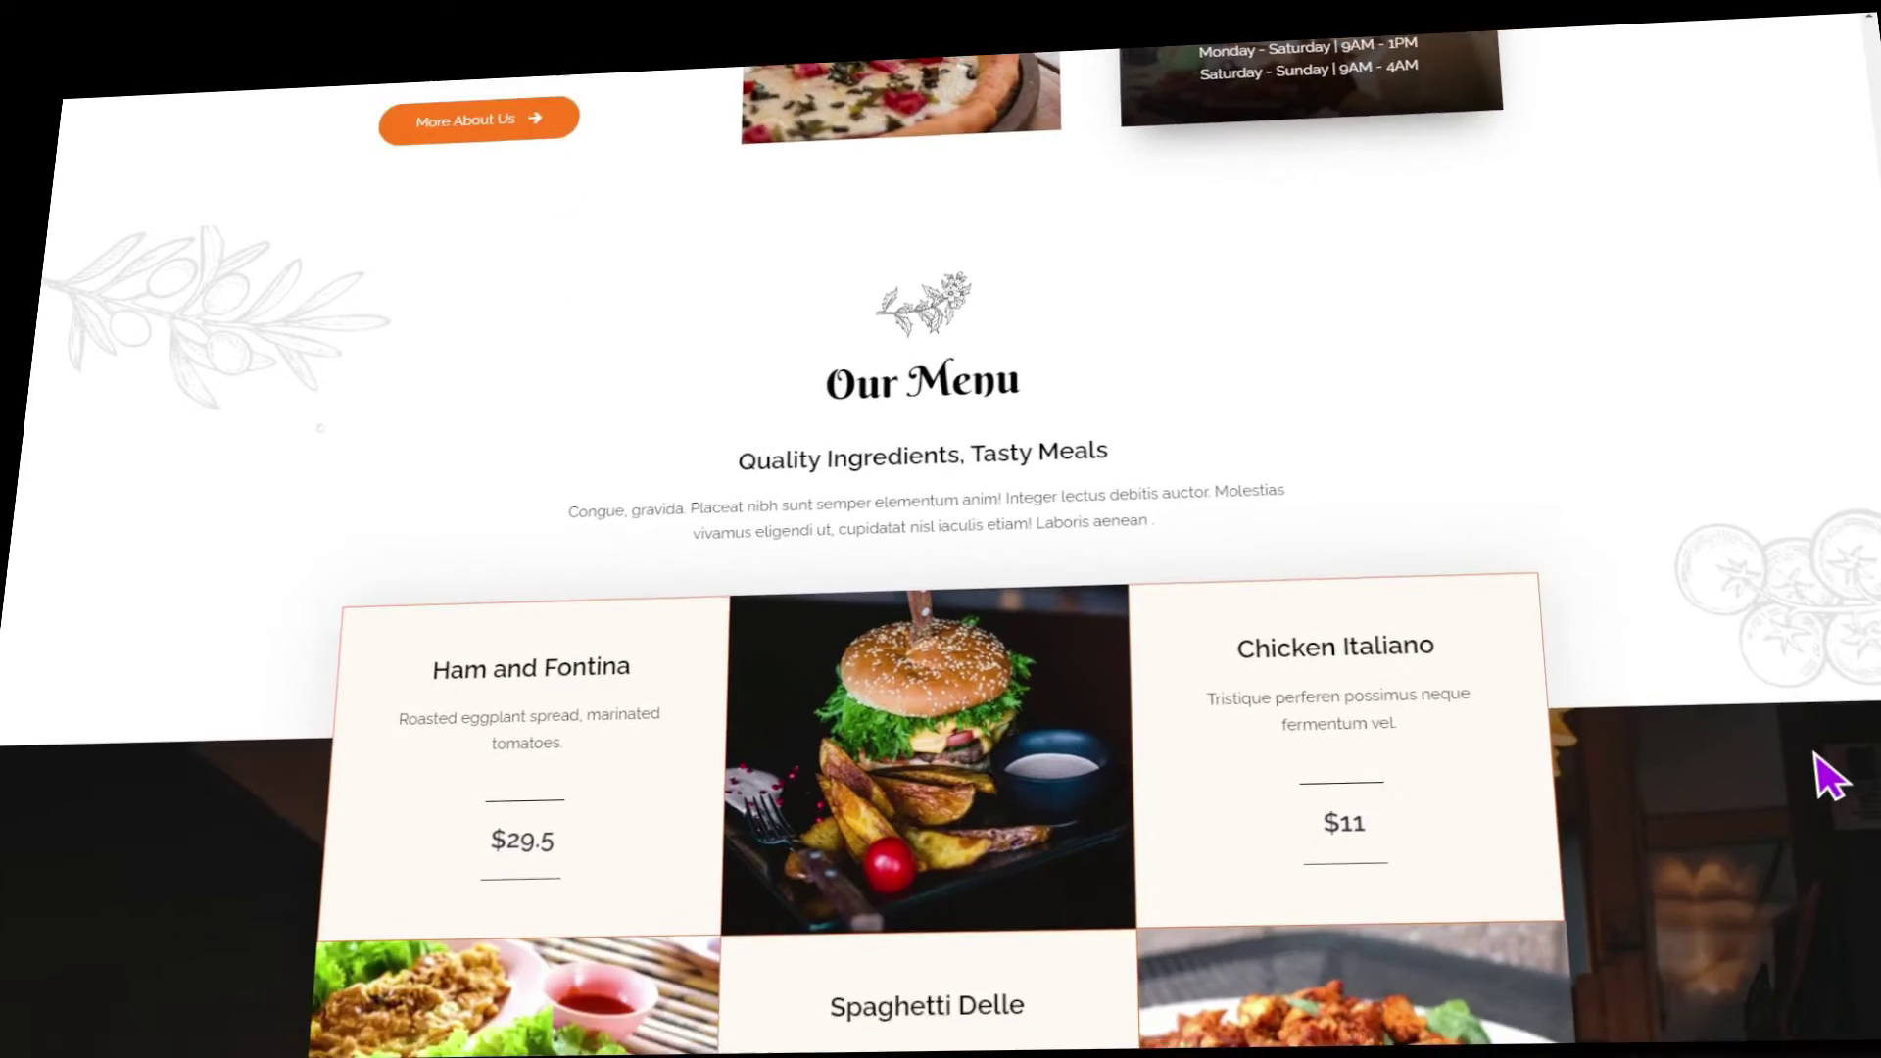
pyautogui.scroll(-8, 1840, 764)
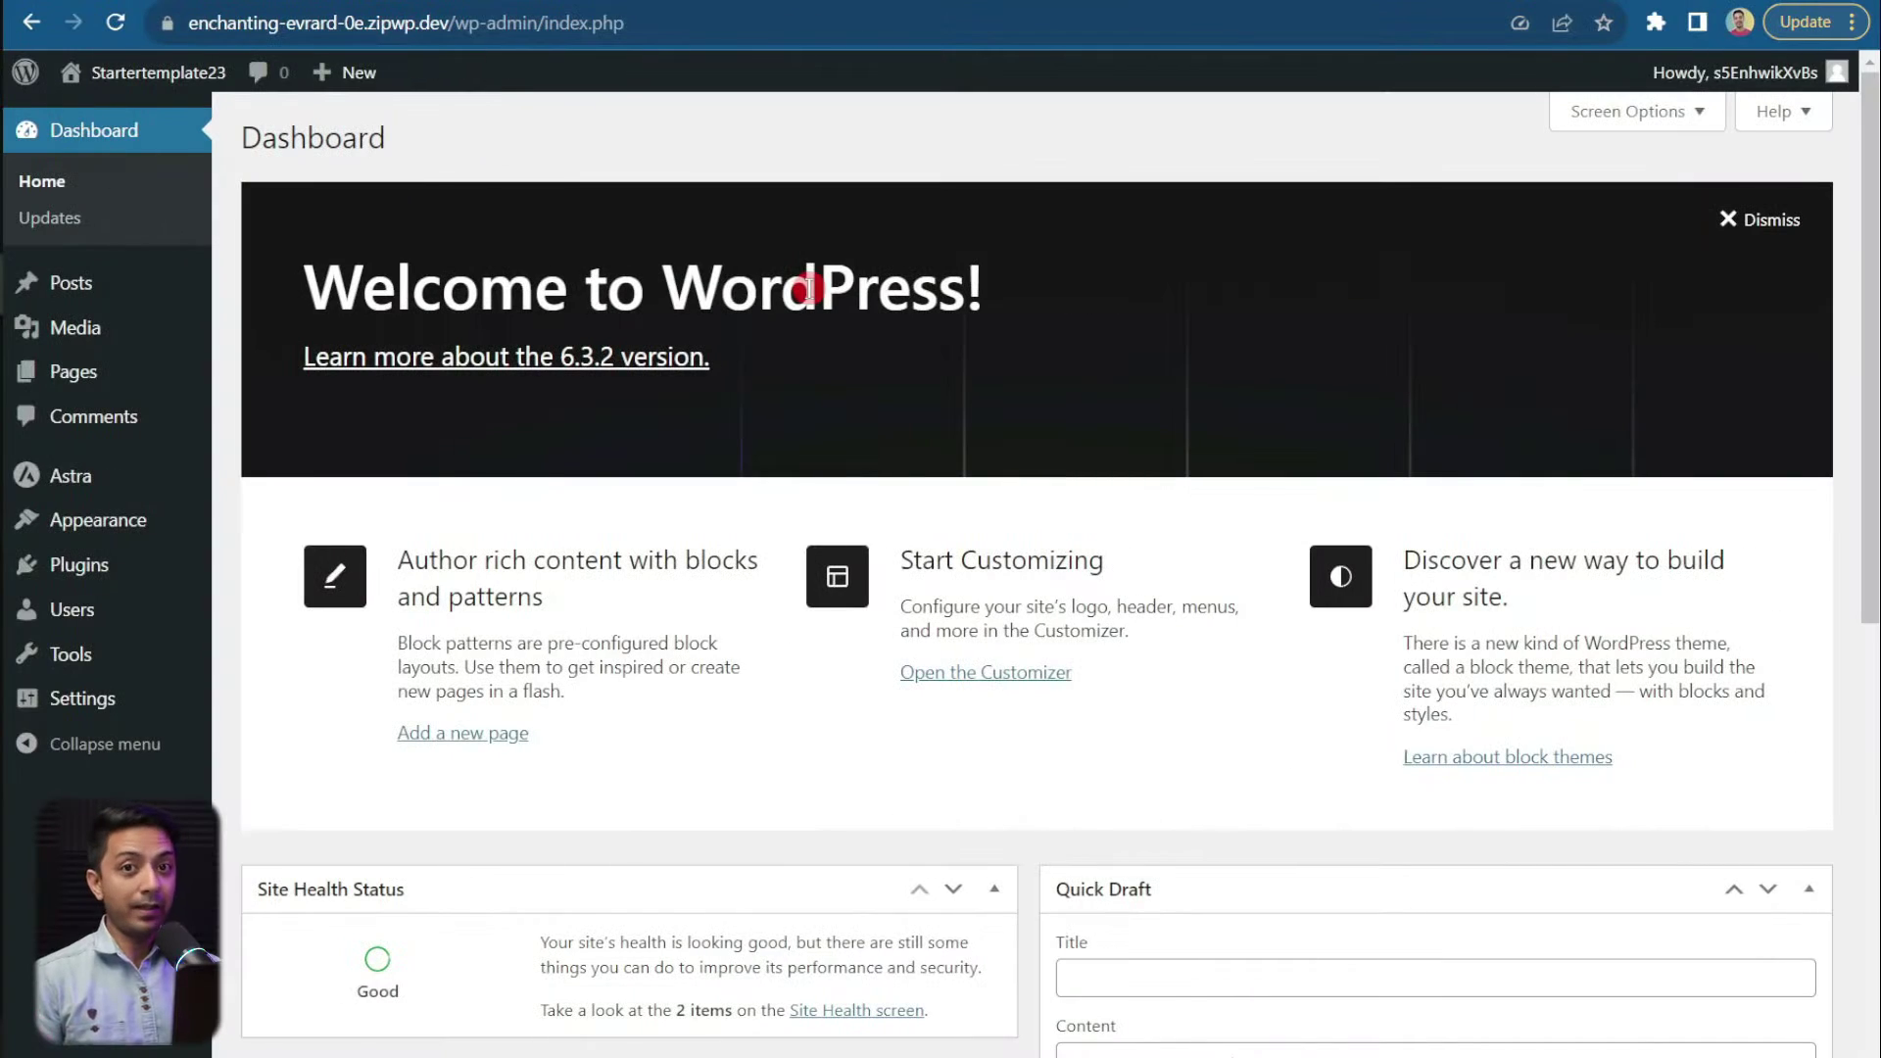
# Step: Find the Elementor Website Builder plugin by searching new plugins for "elementor" and install it
pyautogui.moveTo(90, 537)
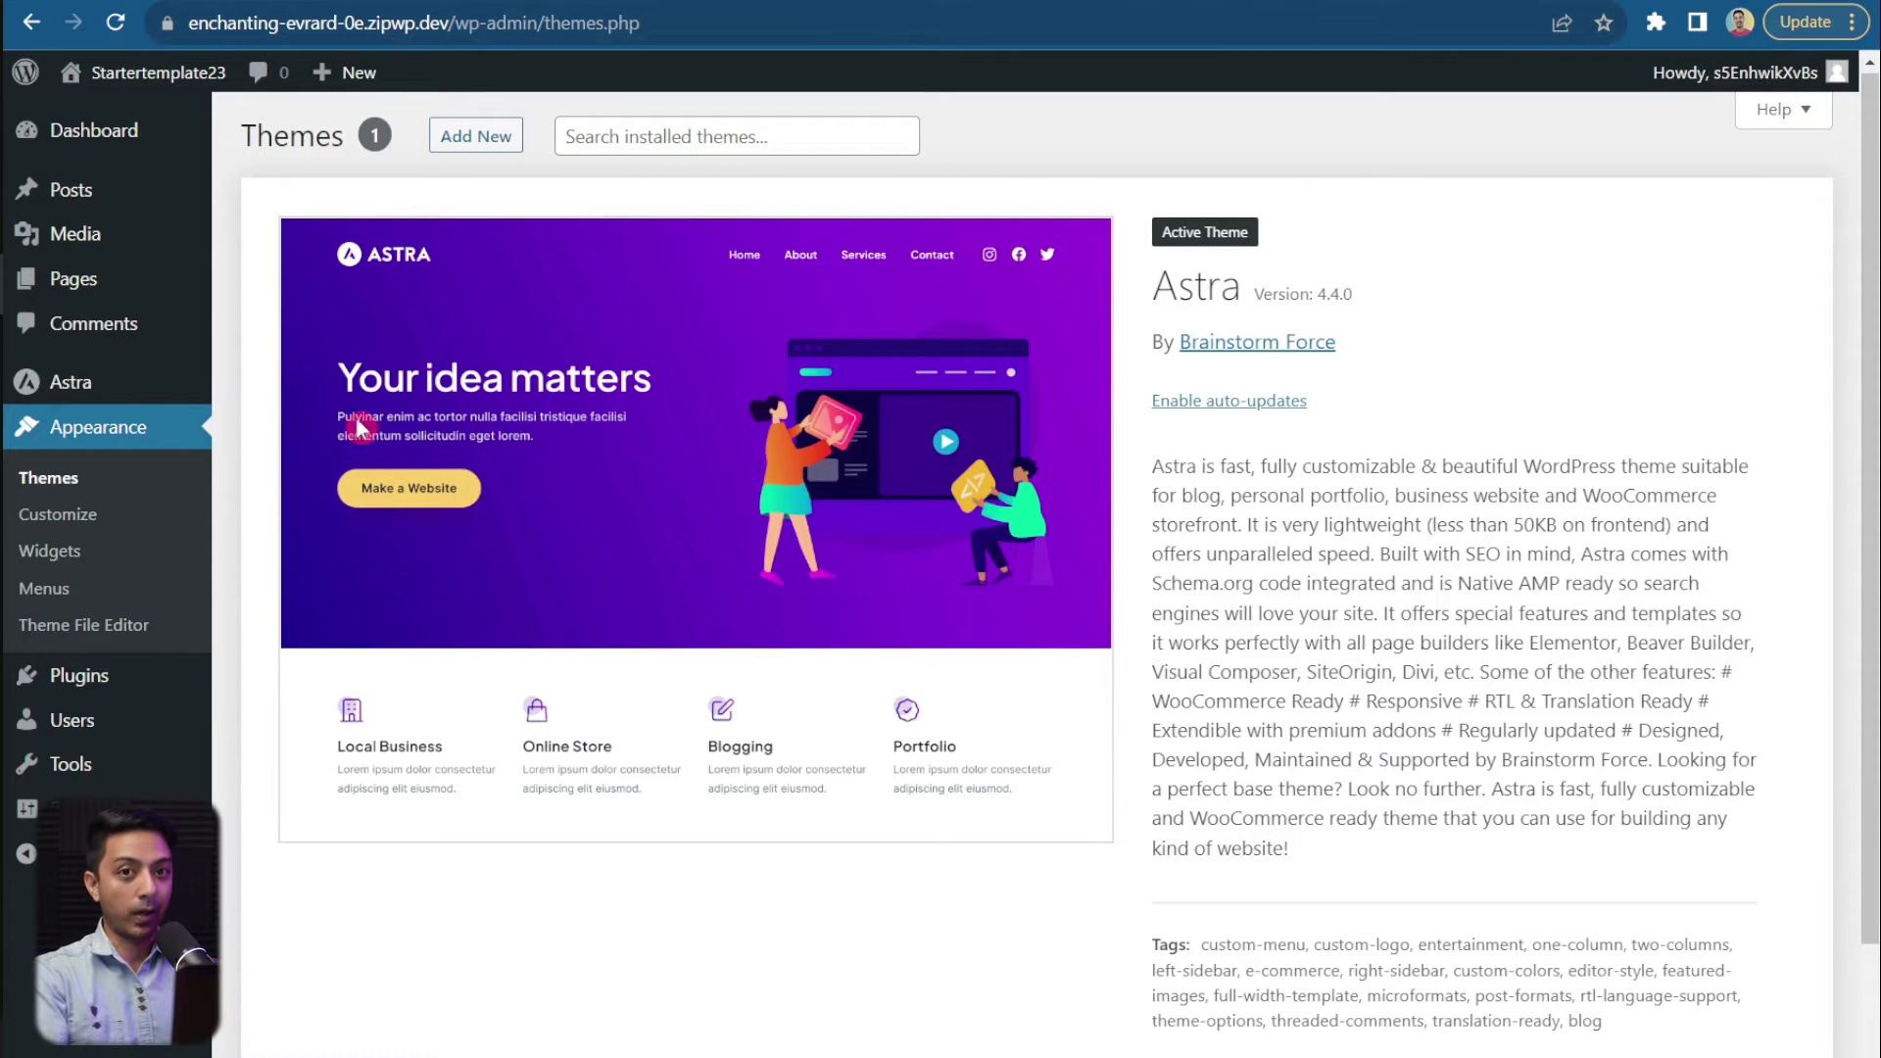
pyautogui.moveTo(71, 679)
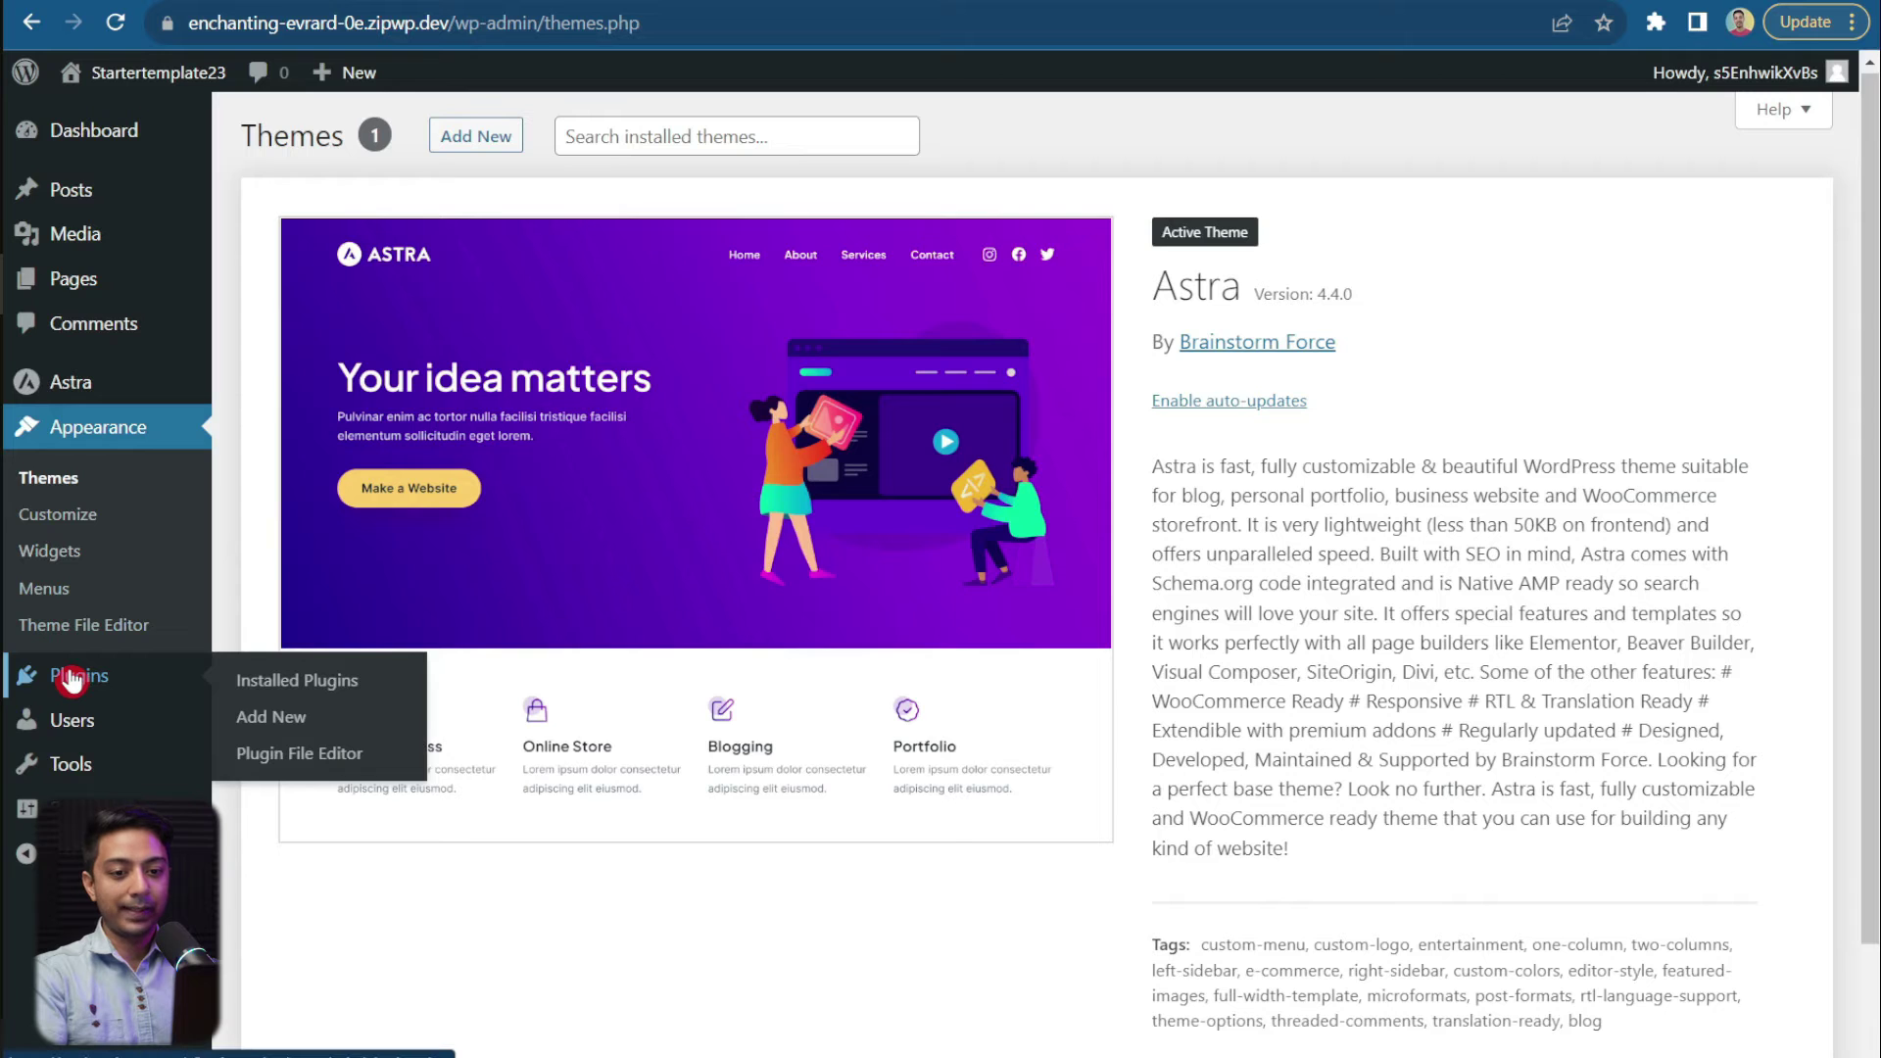
pyautogui.click(273, 721)
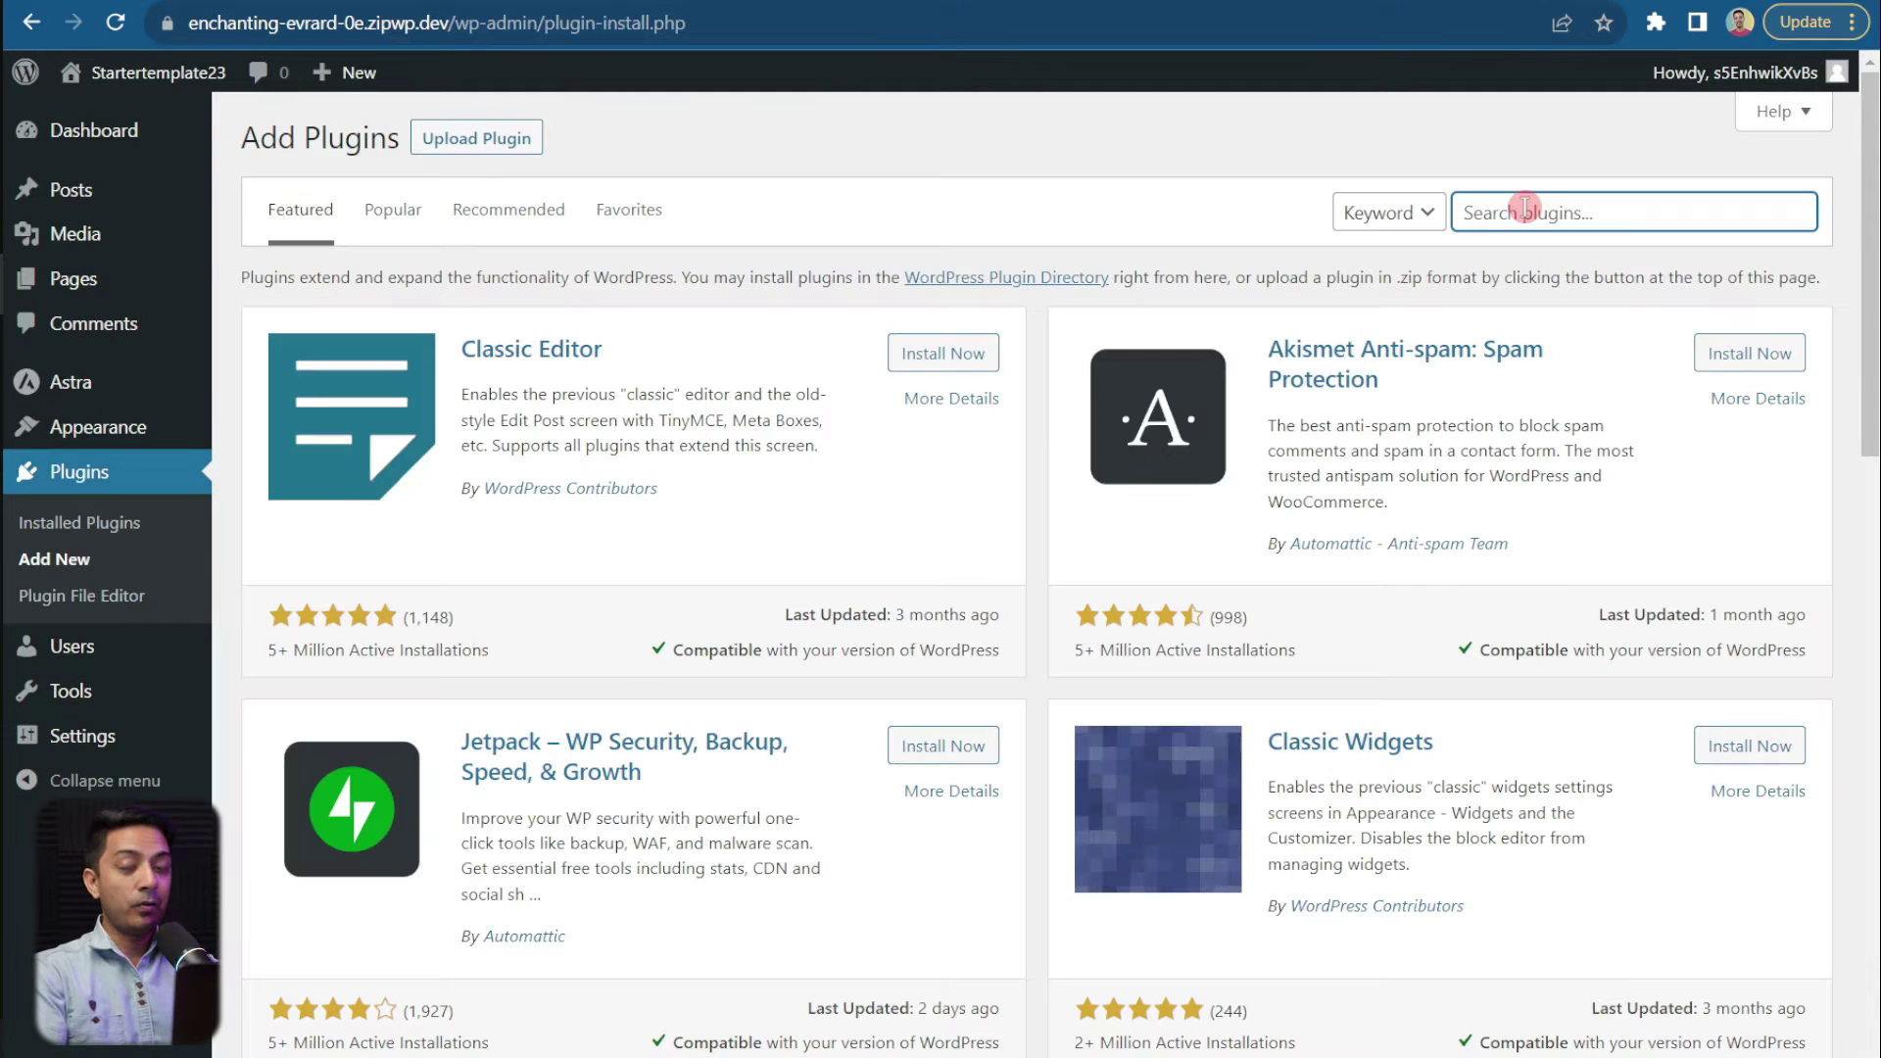
pyautogui.write('elementor')
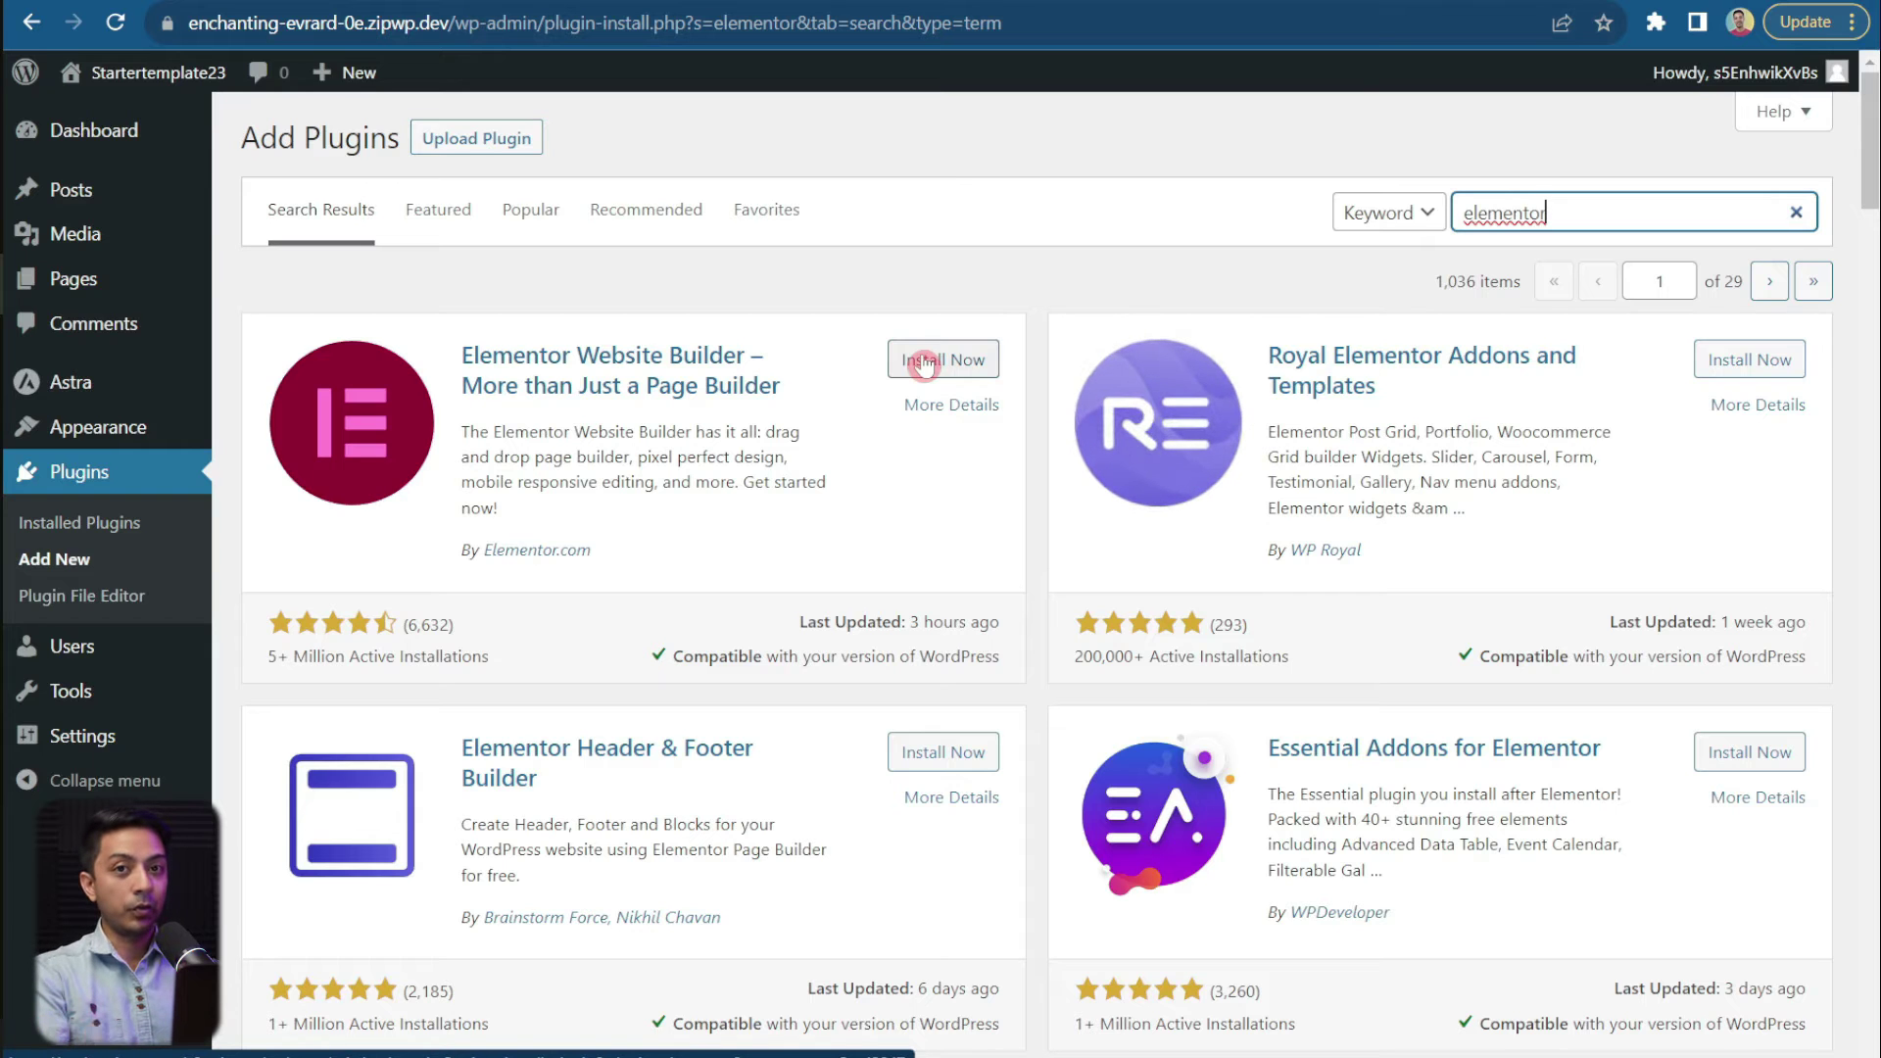
pyautogui.click(924, 361)
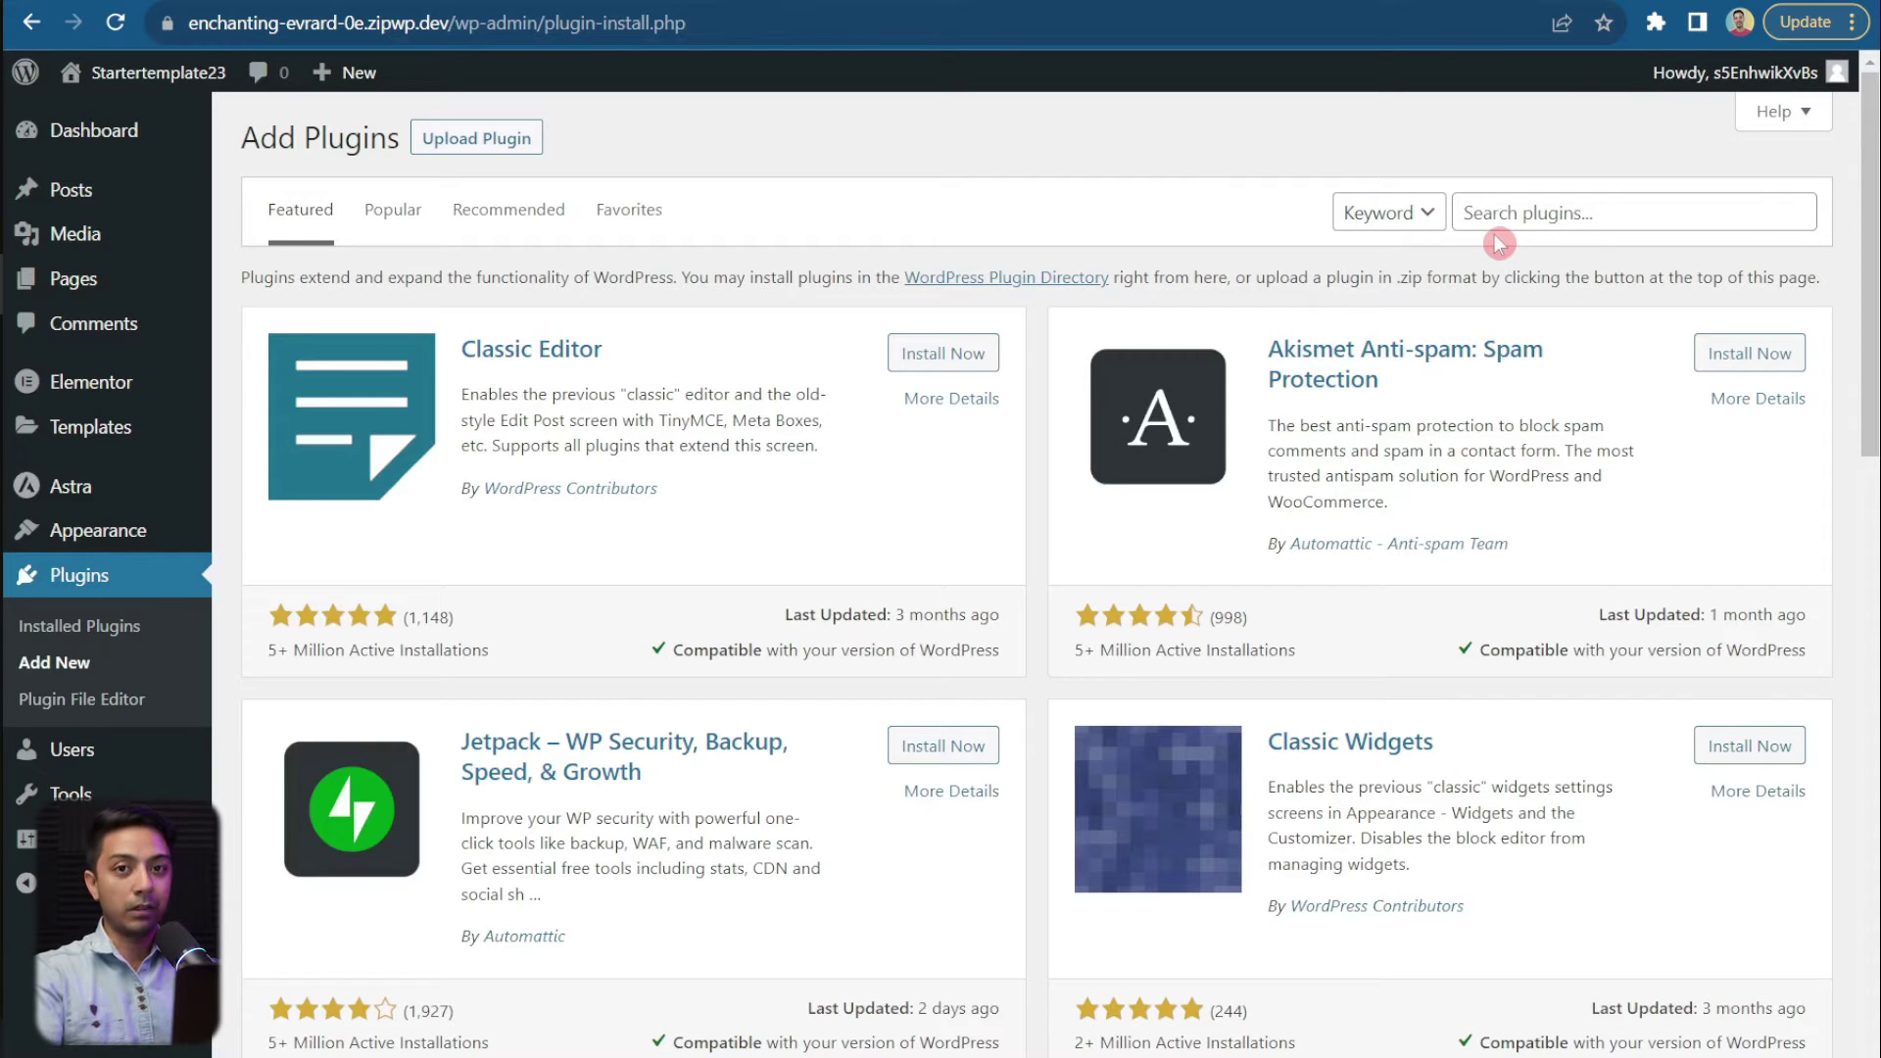
# Step: Search new plugins for "starter templates", then install and activate Starter Templates by Brainstorm Force
pyautogui.click(1562, 215)
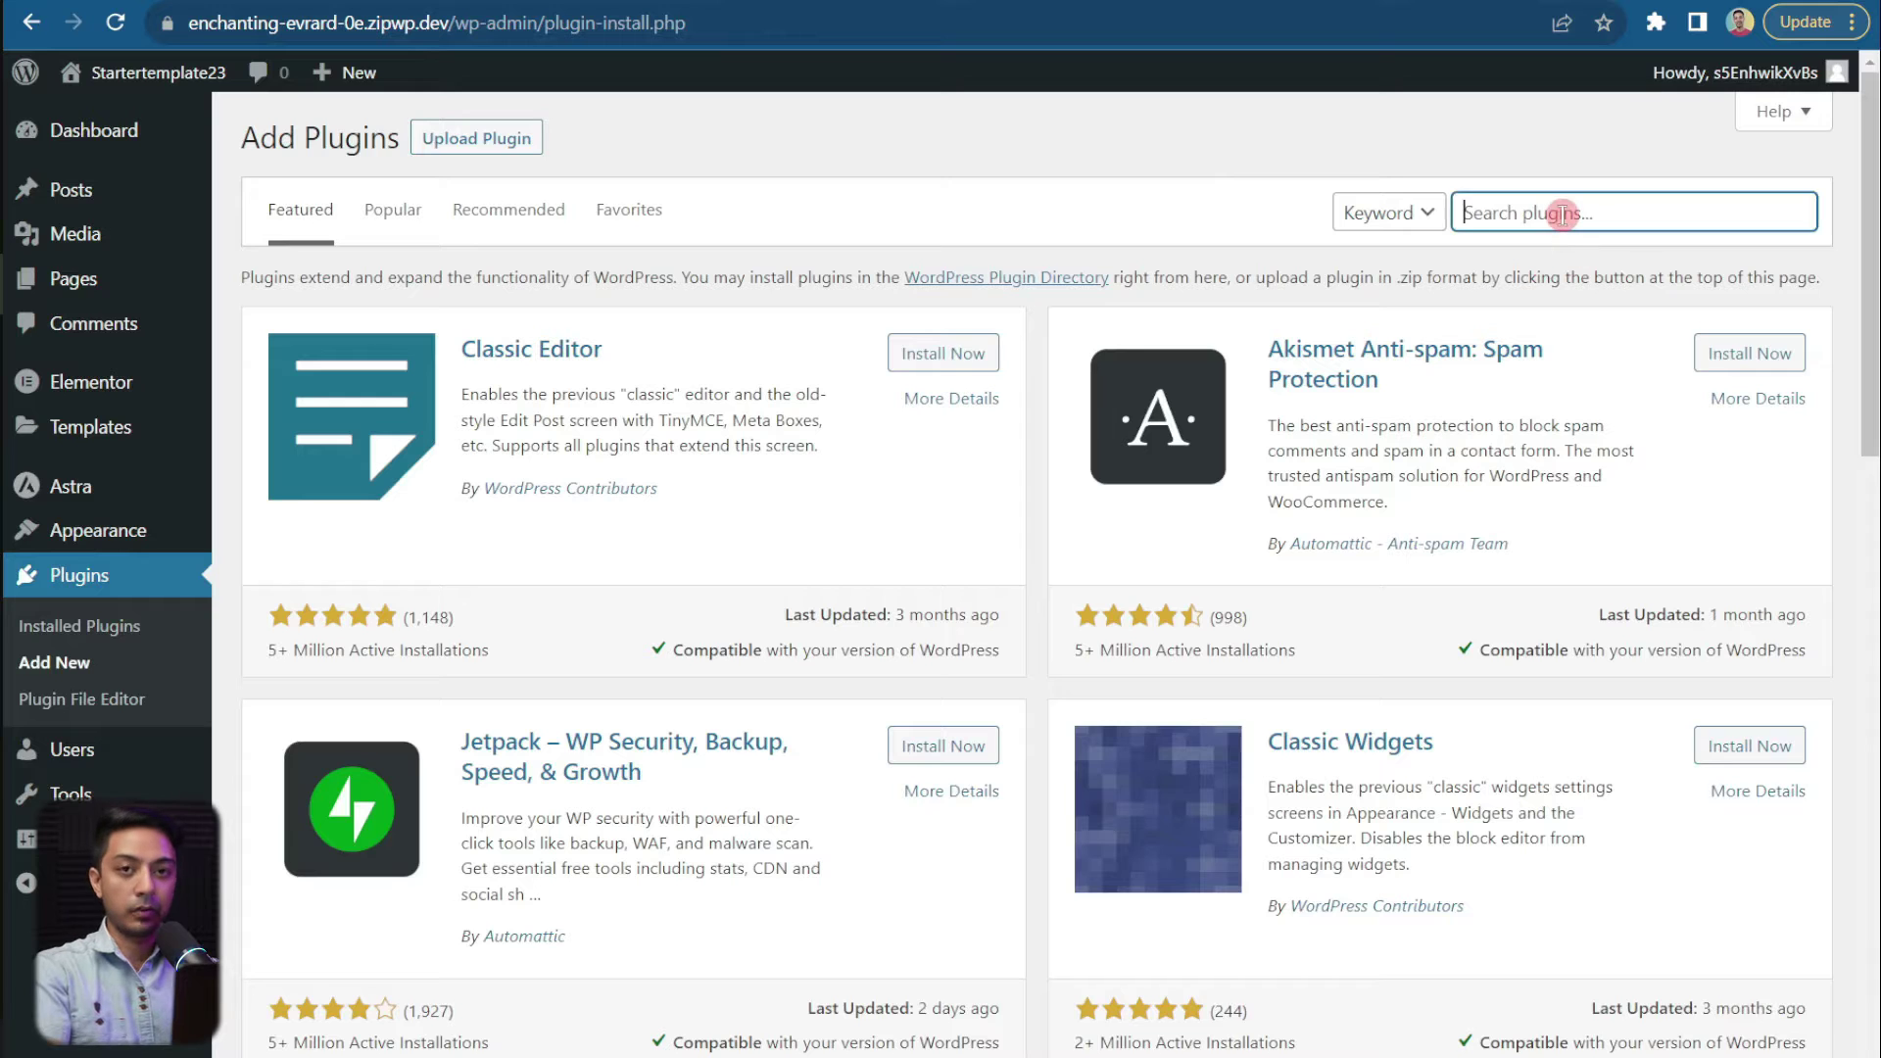
pyautogui.write('starter templates')
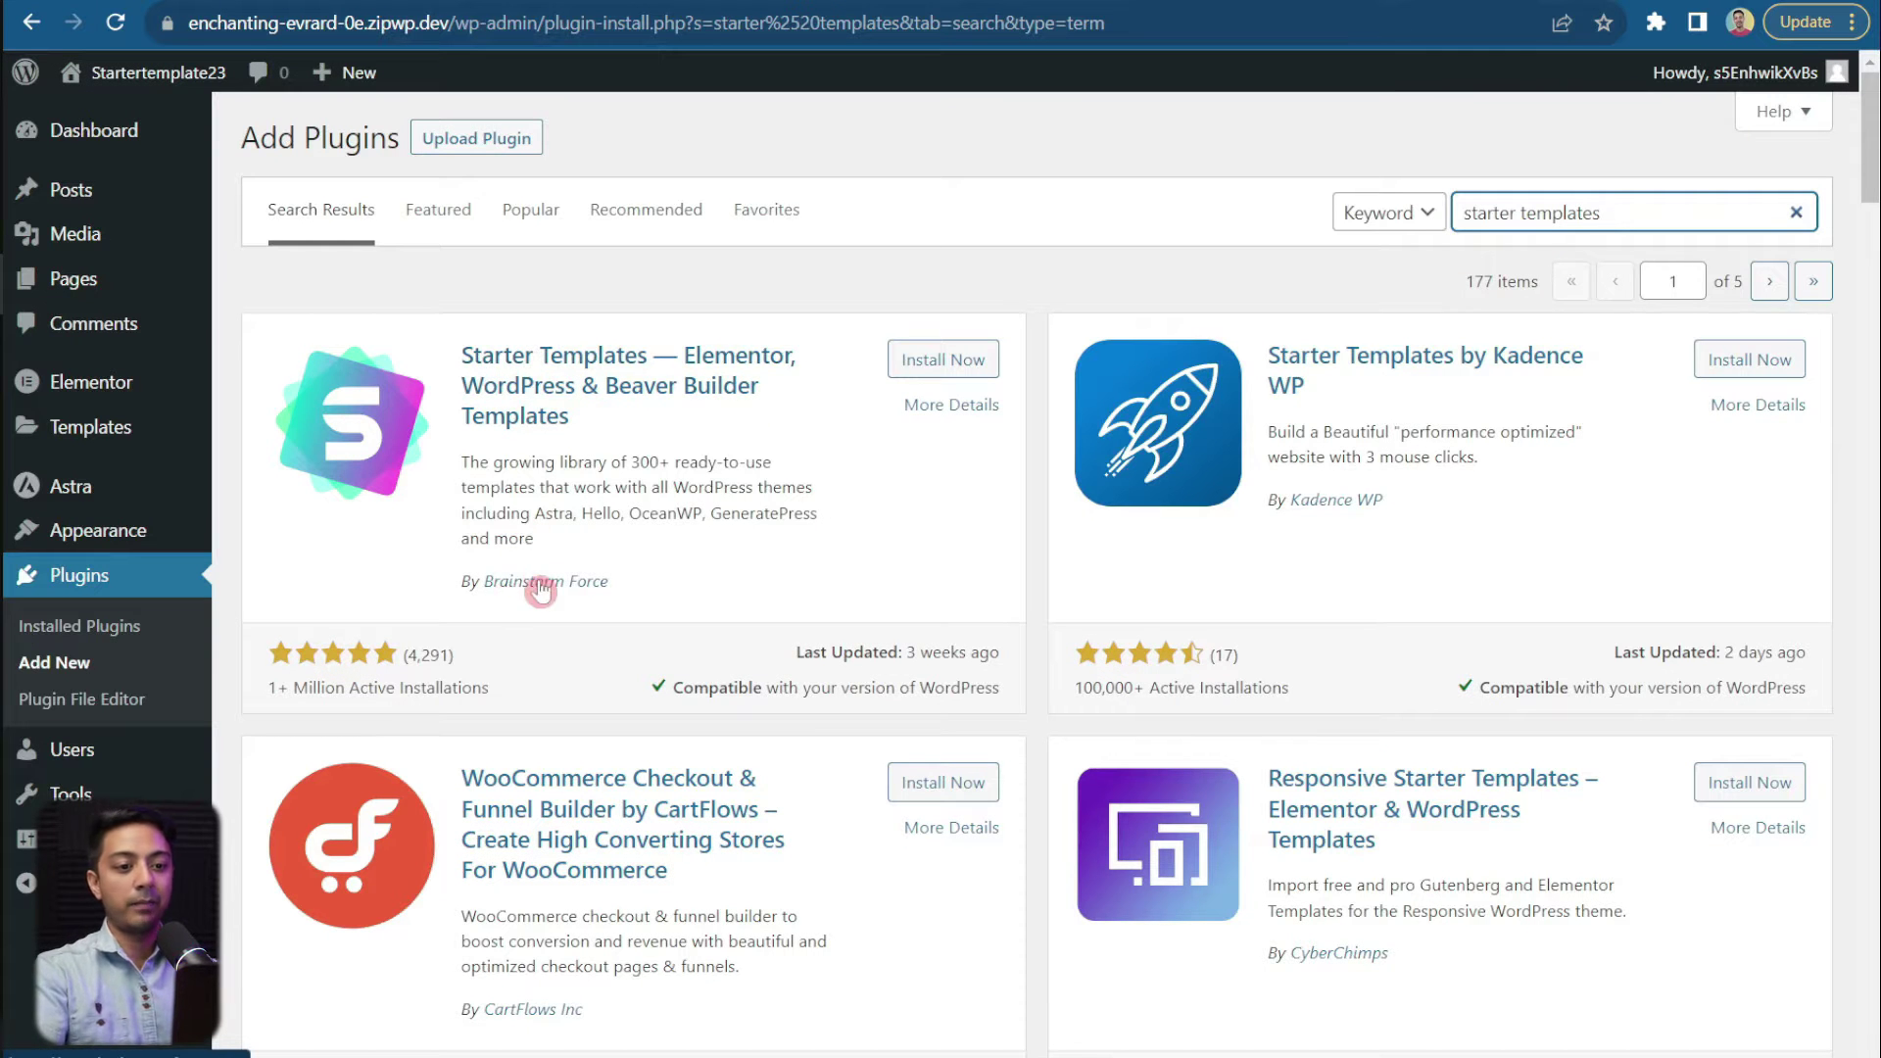
pyautogui.click(938, 369)
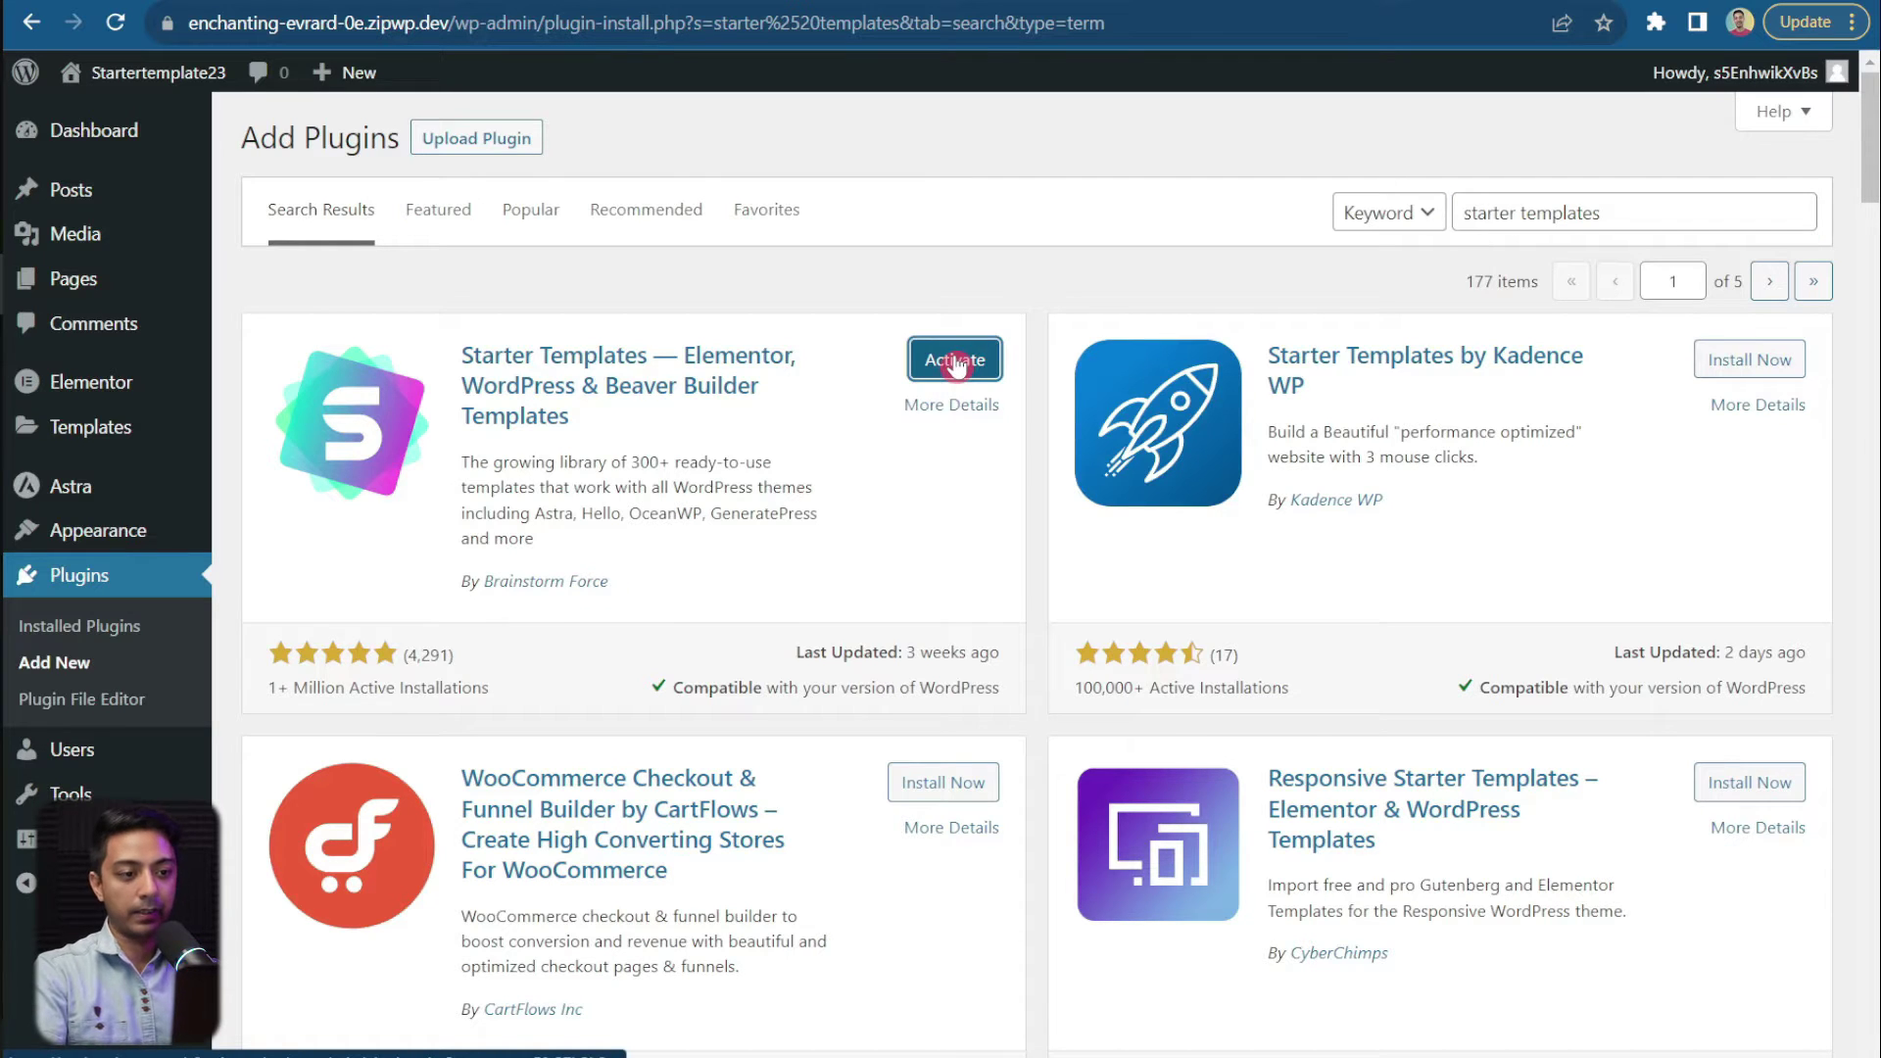
pyautogui.click(955, 361)
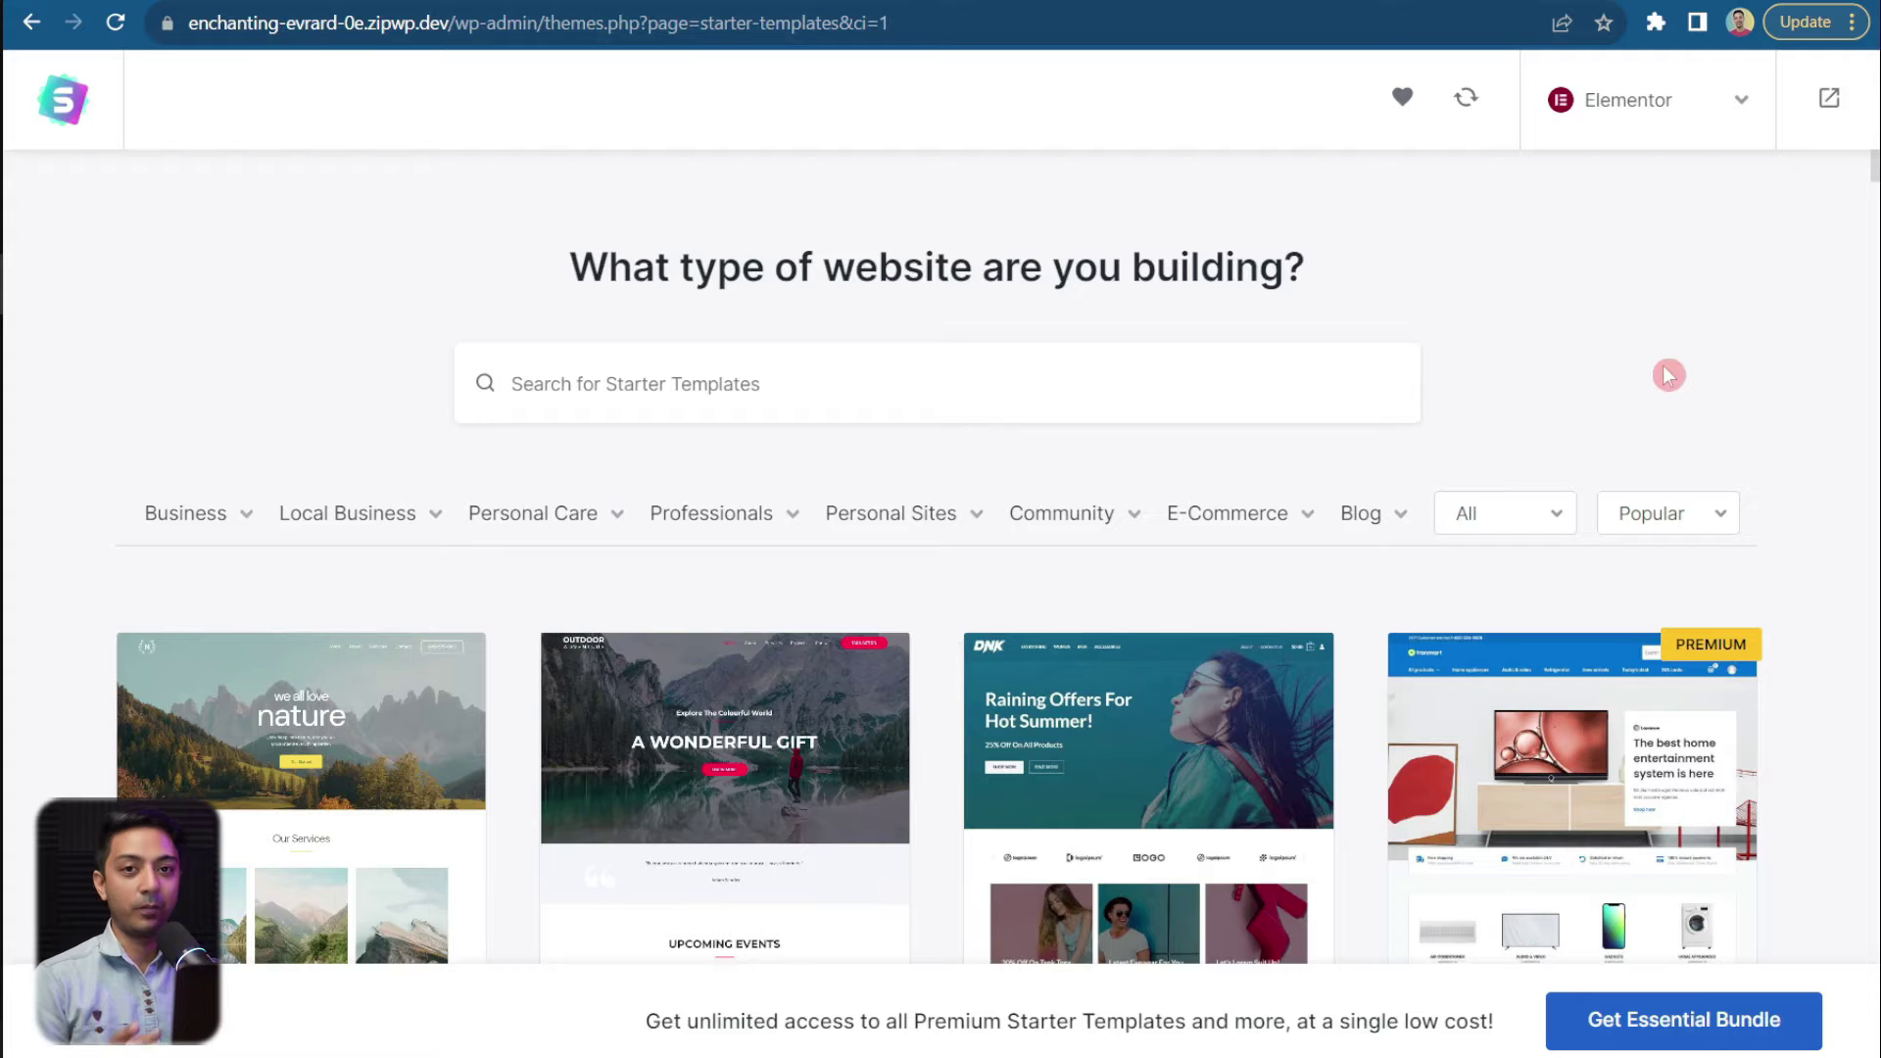
# Step: Look through the first rows of Elementor starter templates, from Love Nature down to Eggcellent Restaurant
pyautogui.scroll(-4, 1823, 378)
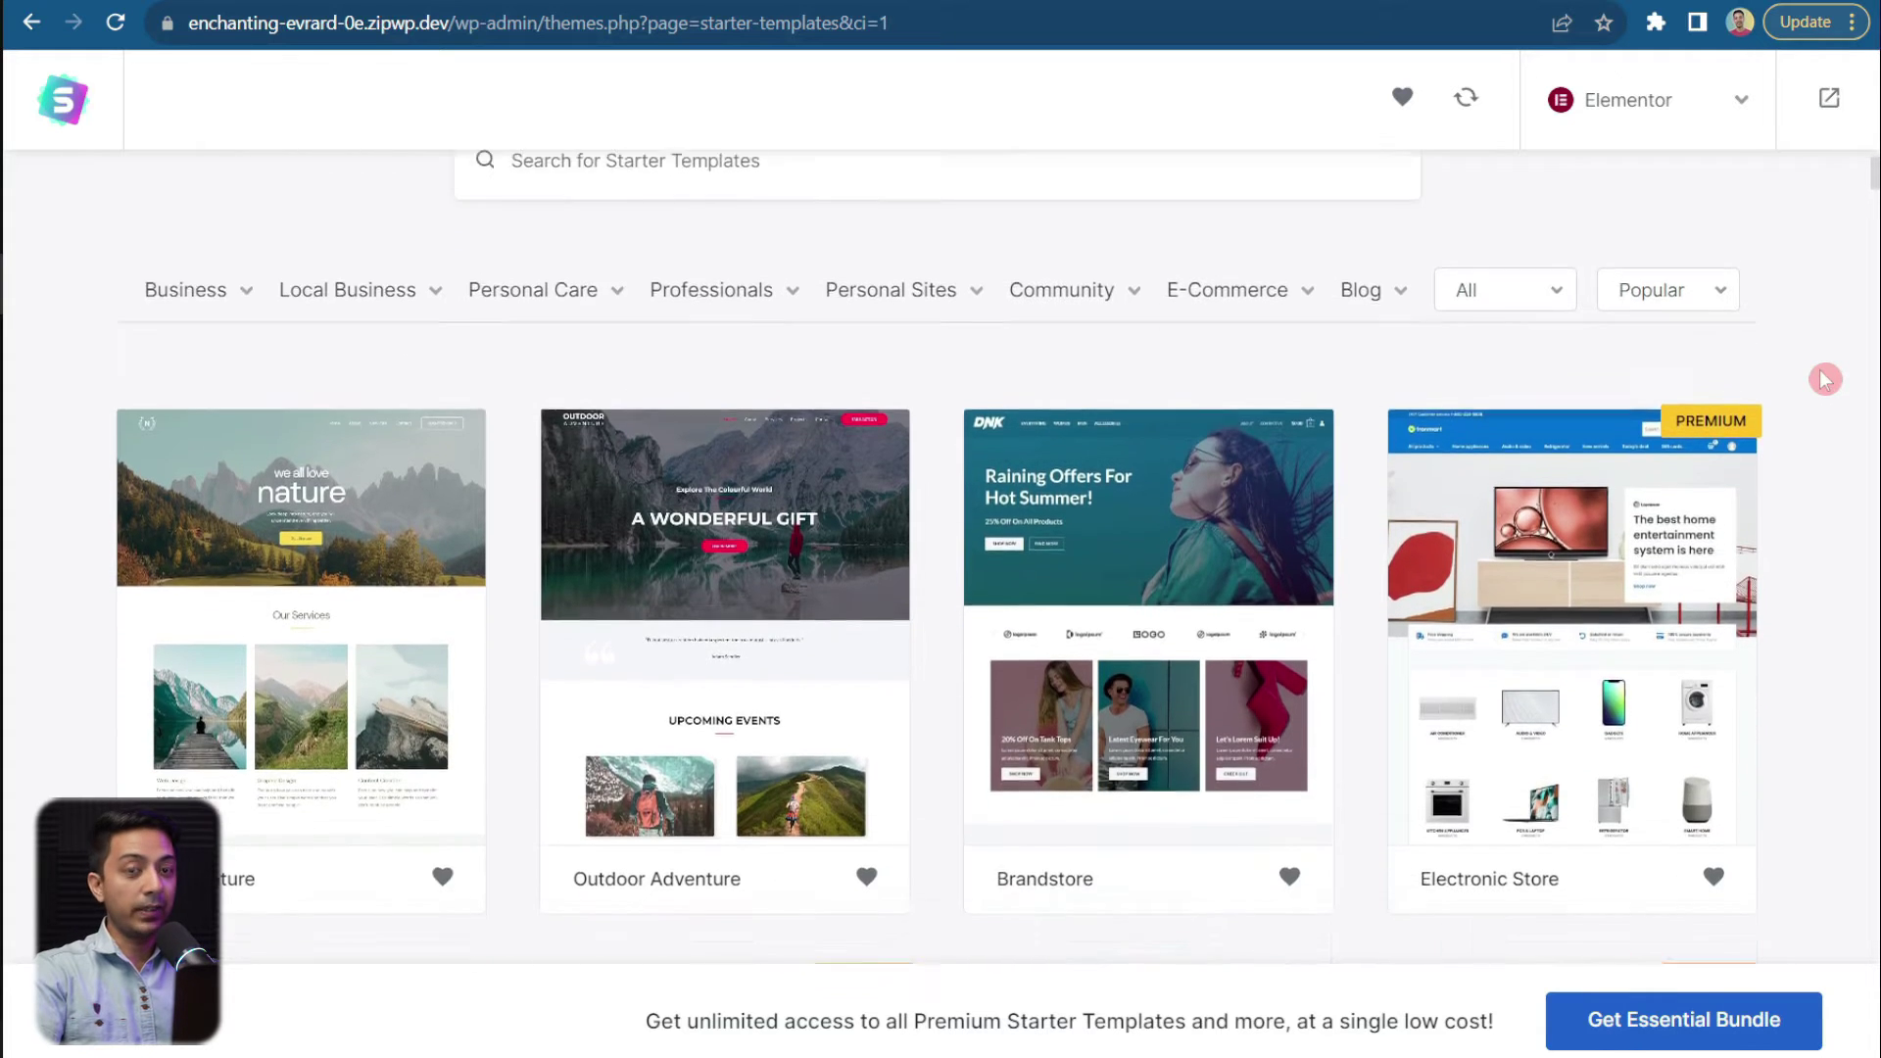
pyautogui.scroll(-4, 1822, 377)
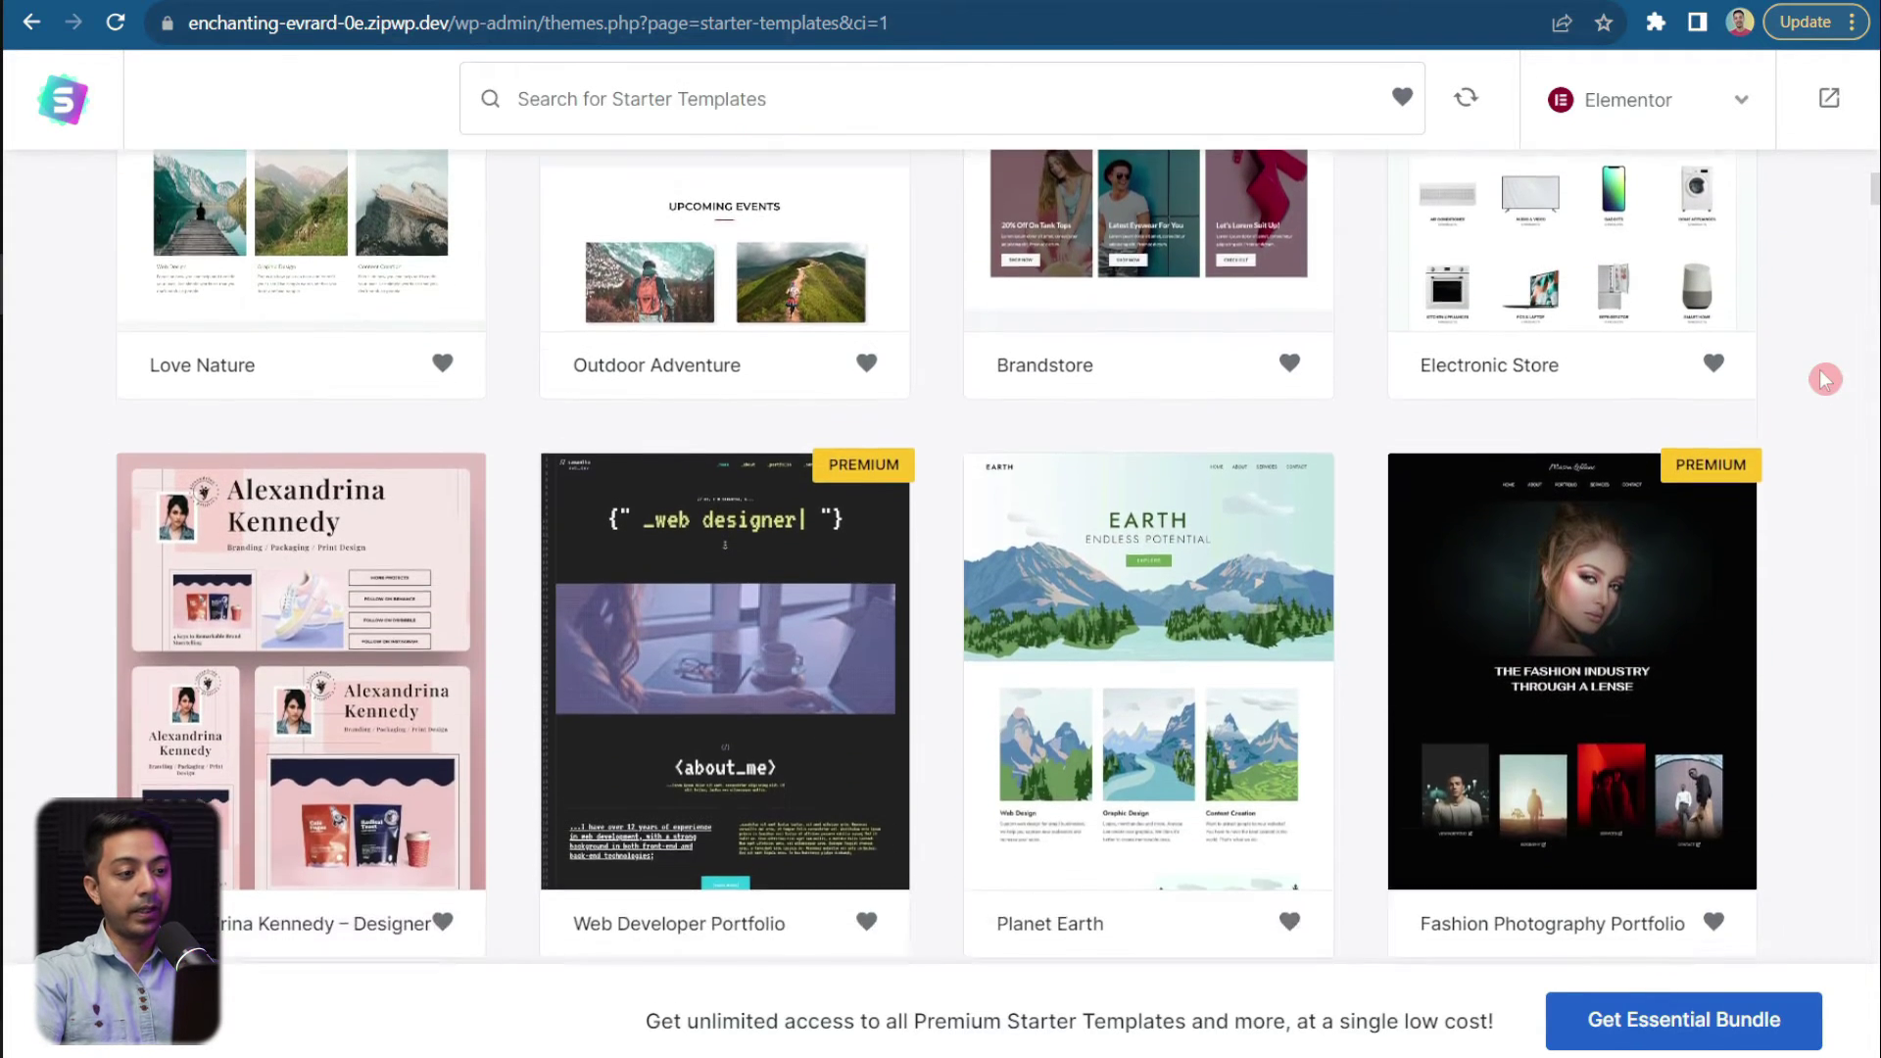
pyautogui.scroll(-3, 1822, 377)
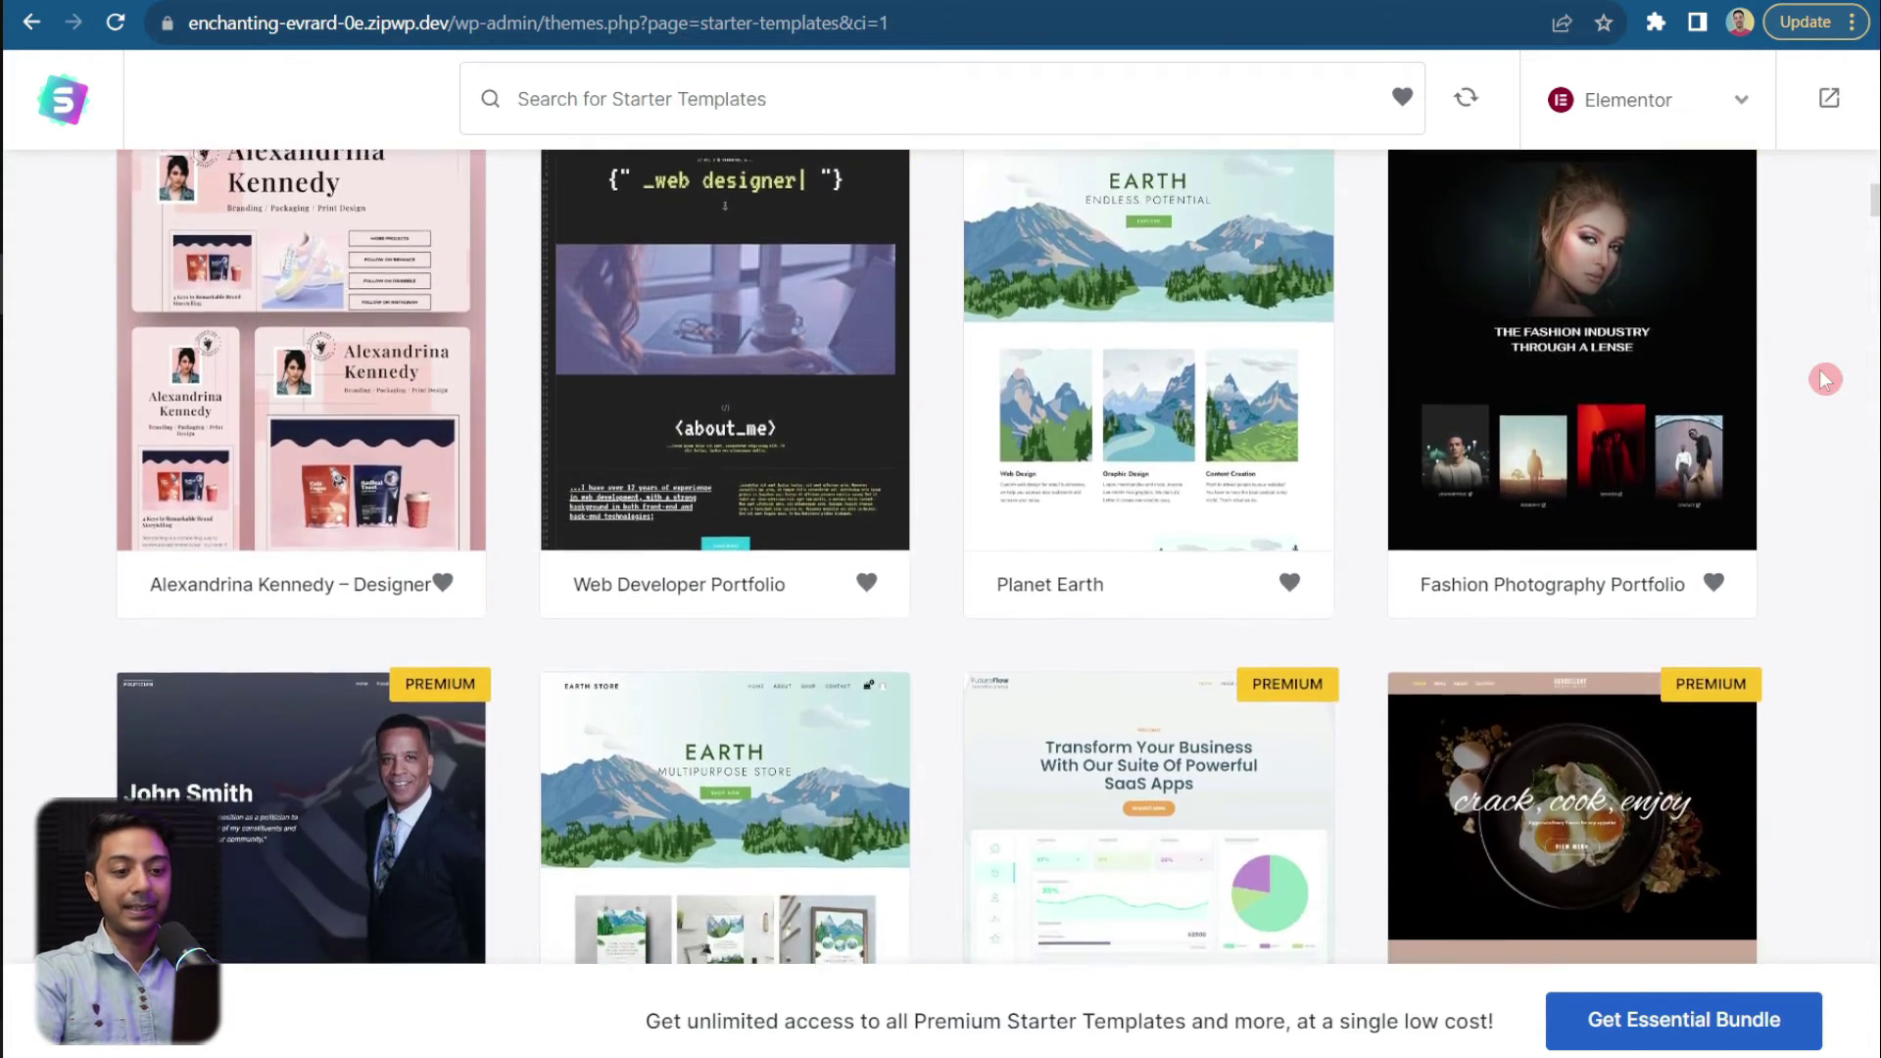
pyautogui.scroll(-2, 1823, 378)
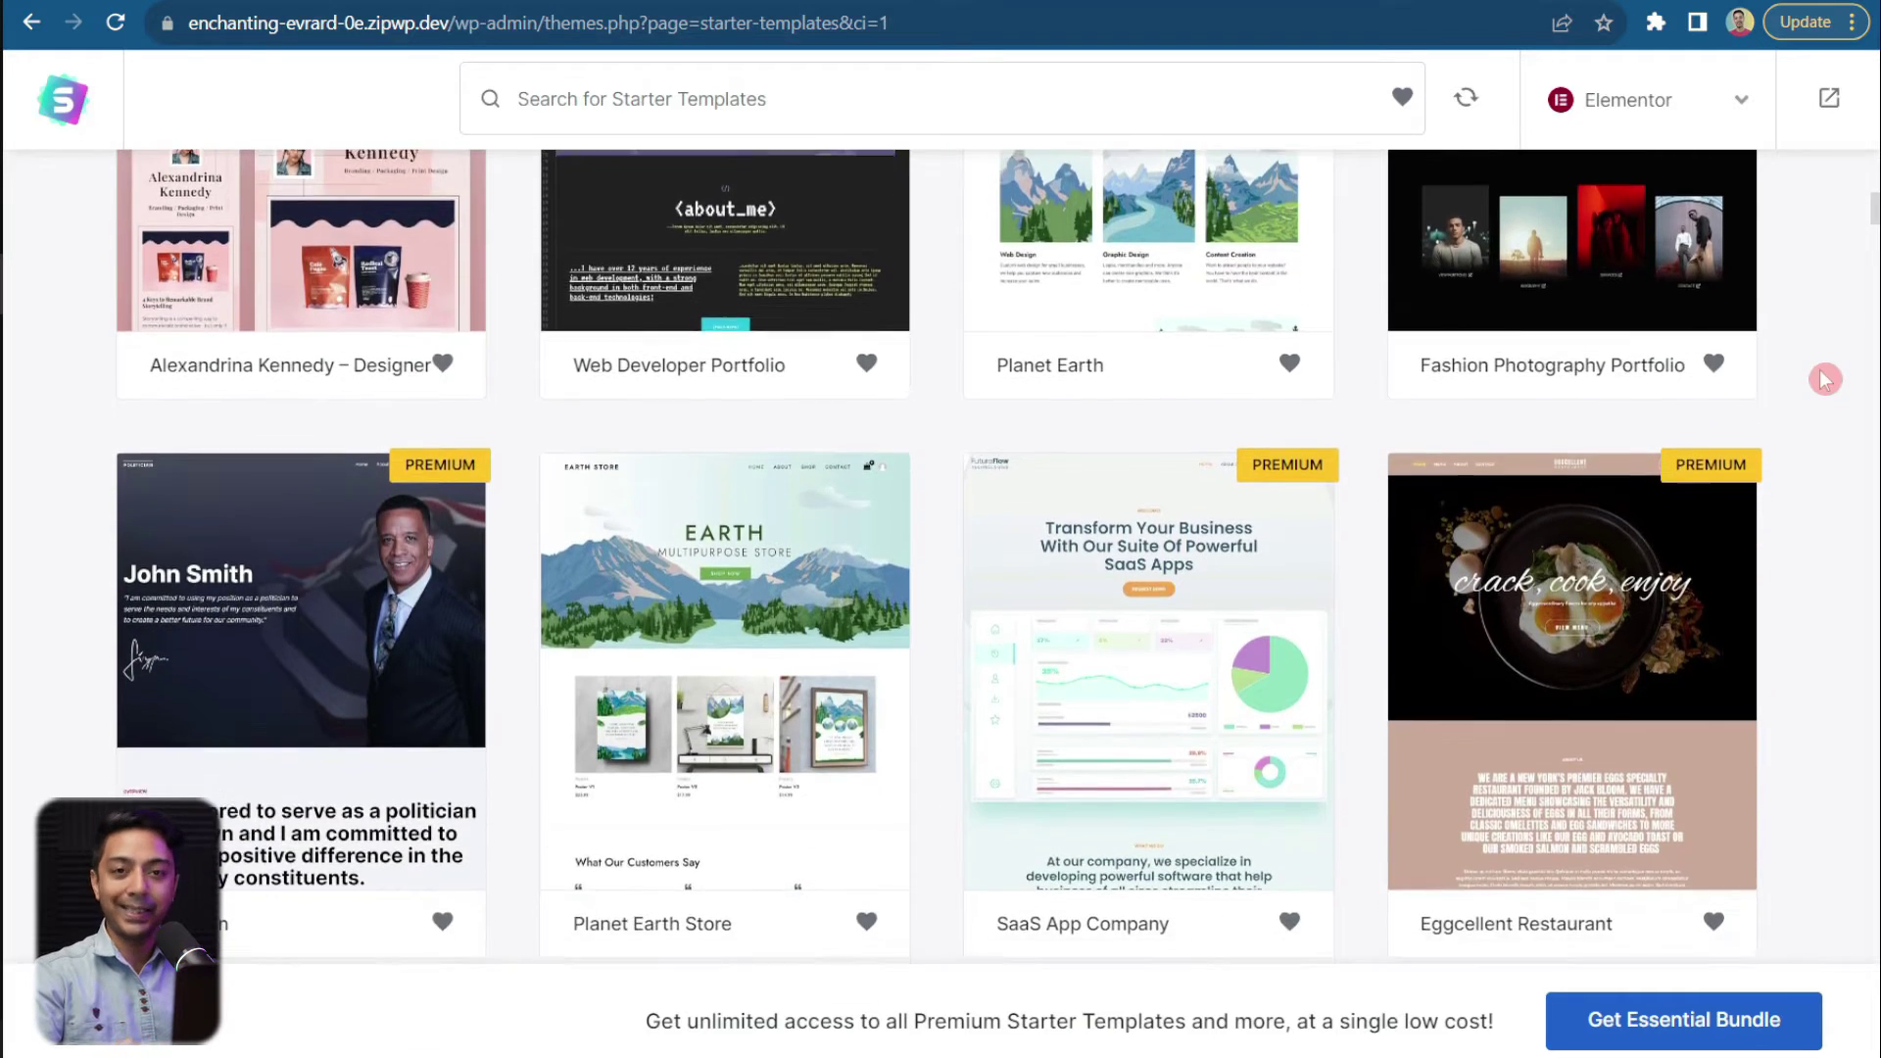
pyautogui.scroll(1, 1820, 368)
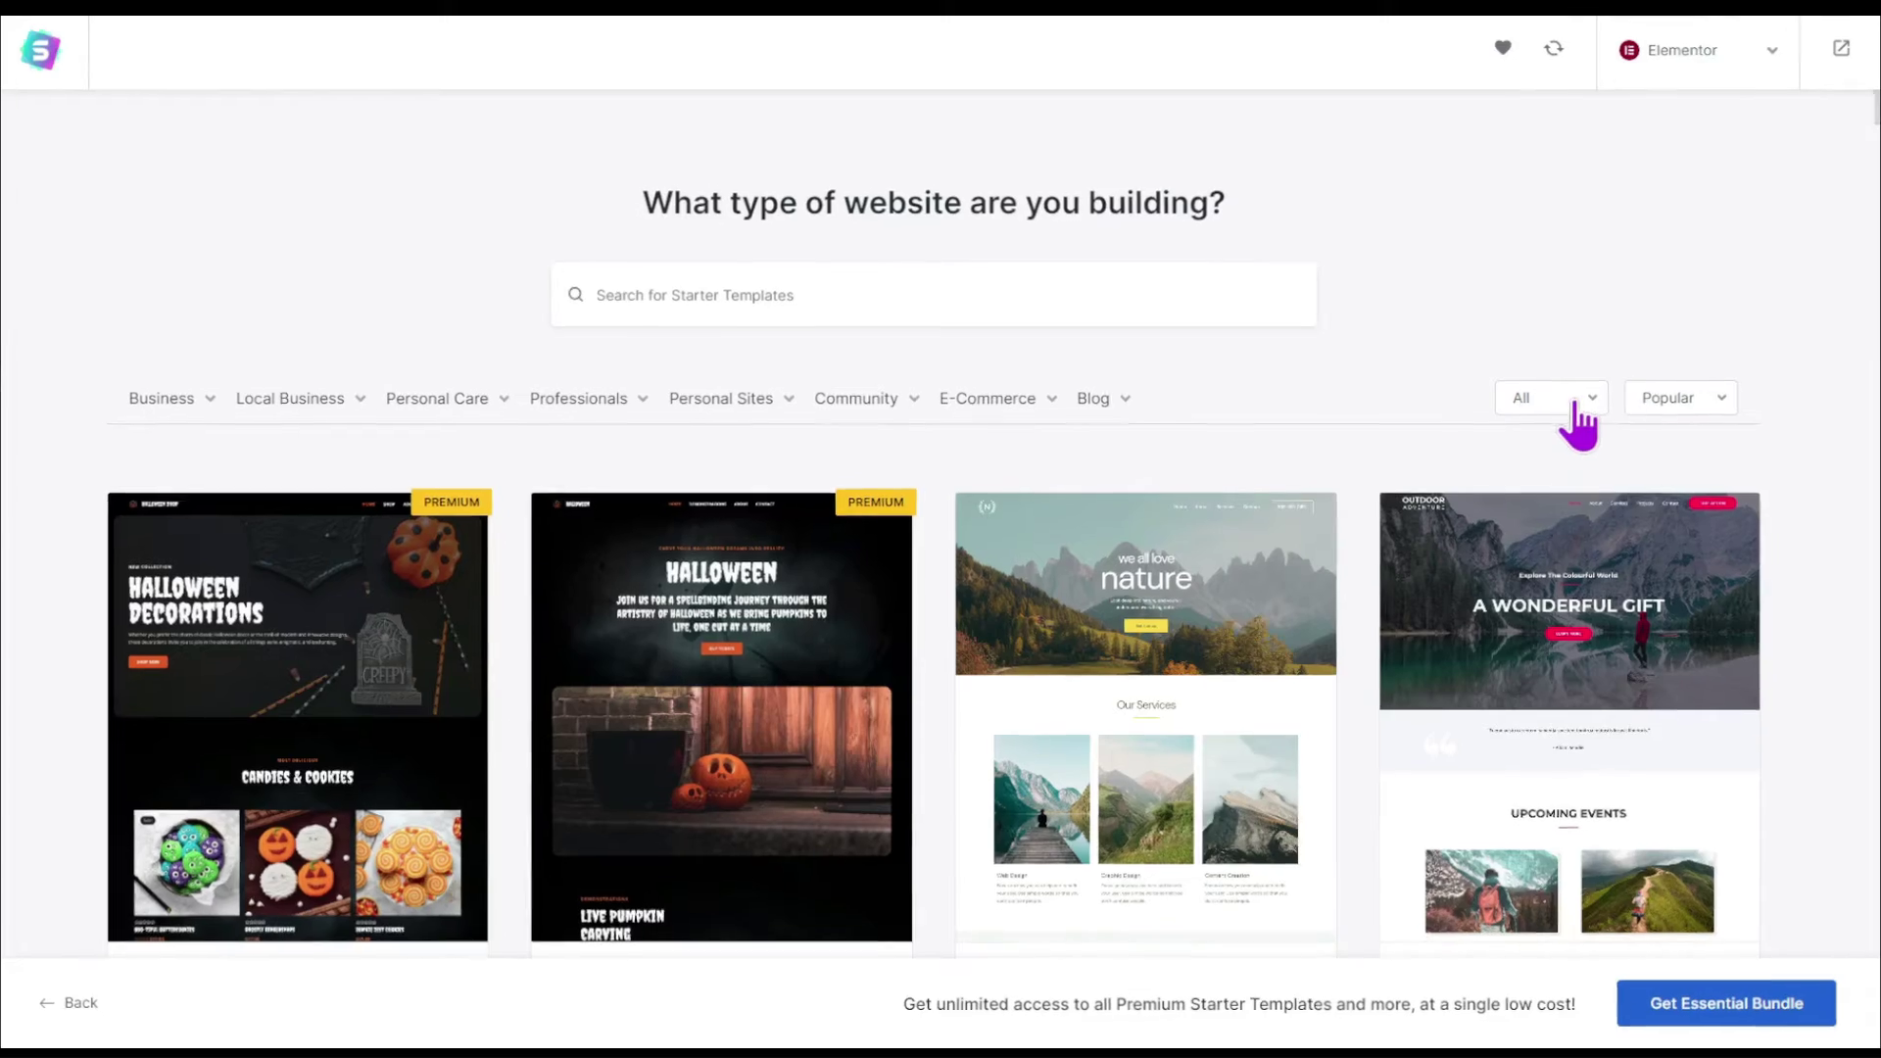
# Step: Filter the starter templates to Premium only and look through the filtered designs
pyautogui.click(1575, 416)
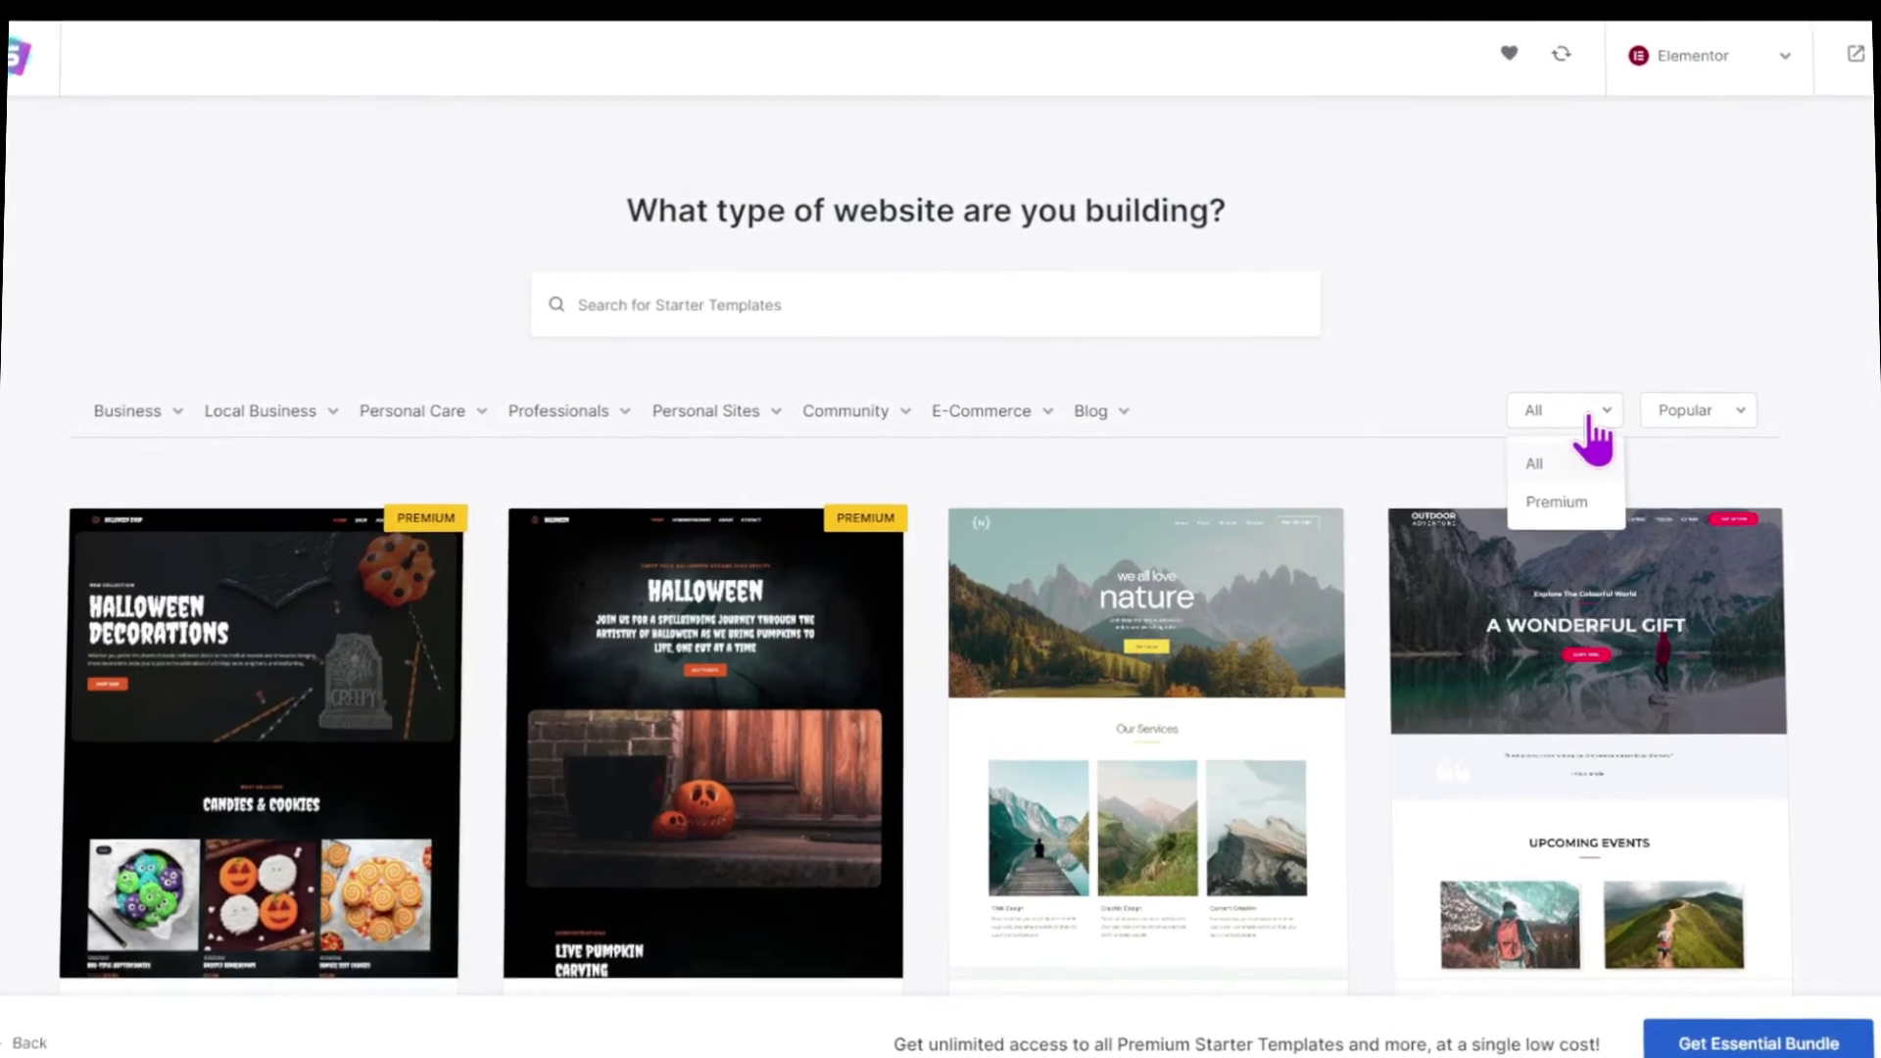
pyautogui.click(1553, 515)
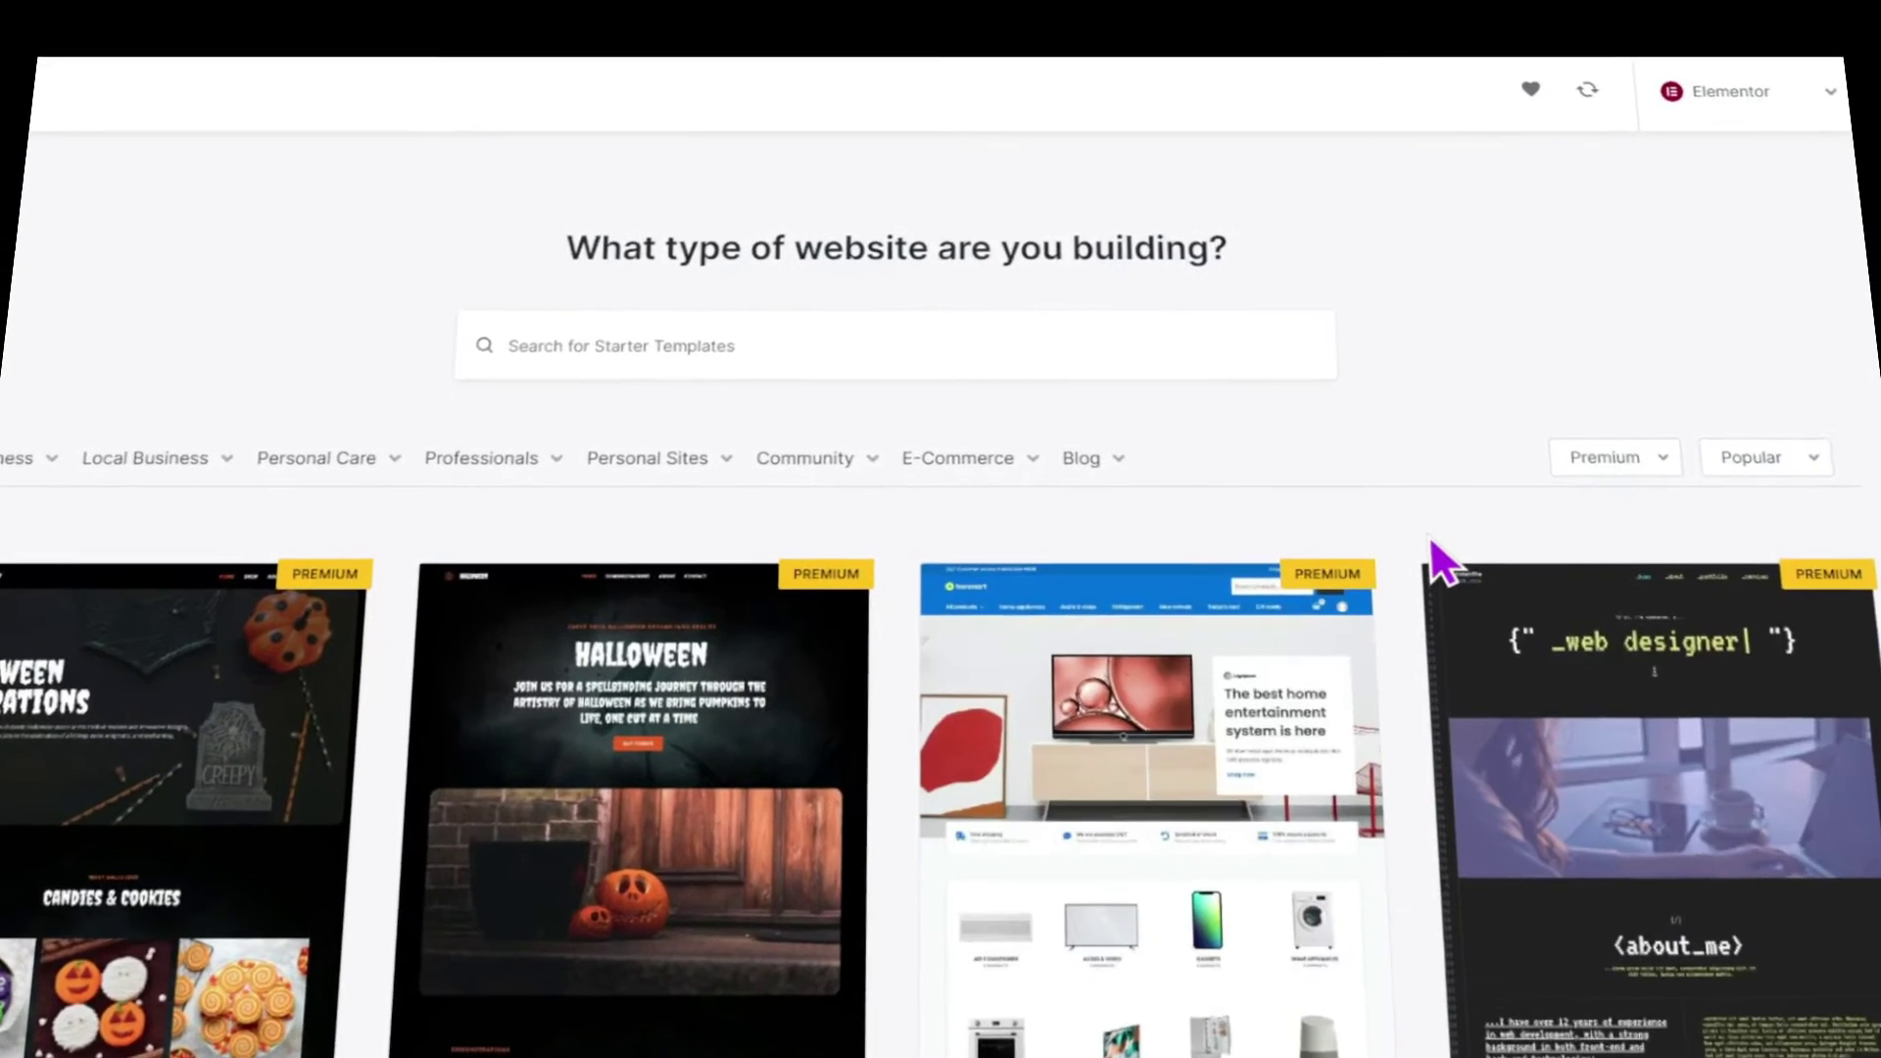
pyautogui.scroll(-2, 1453, 576)
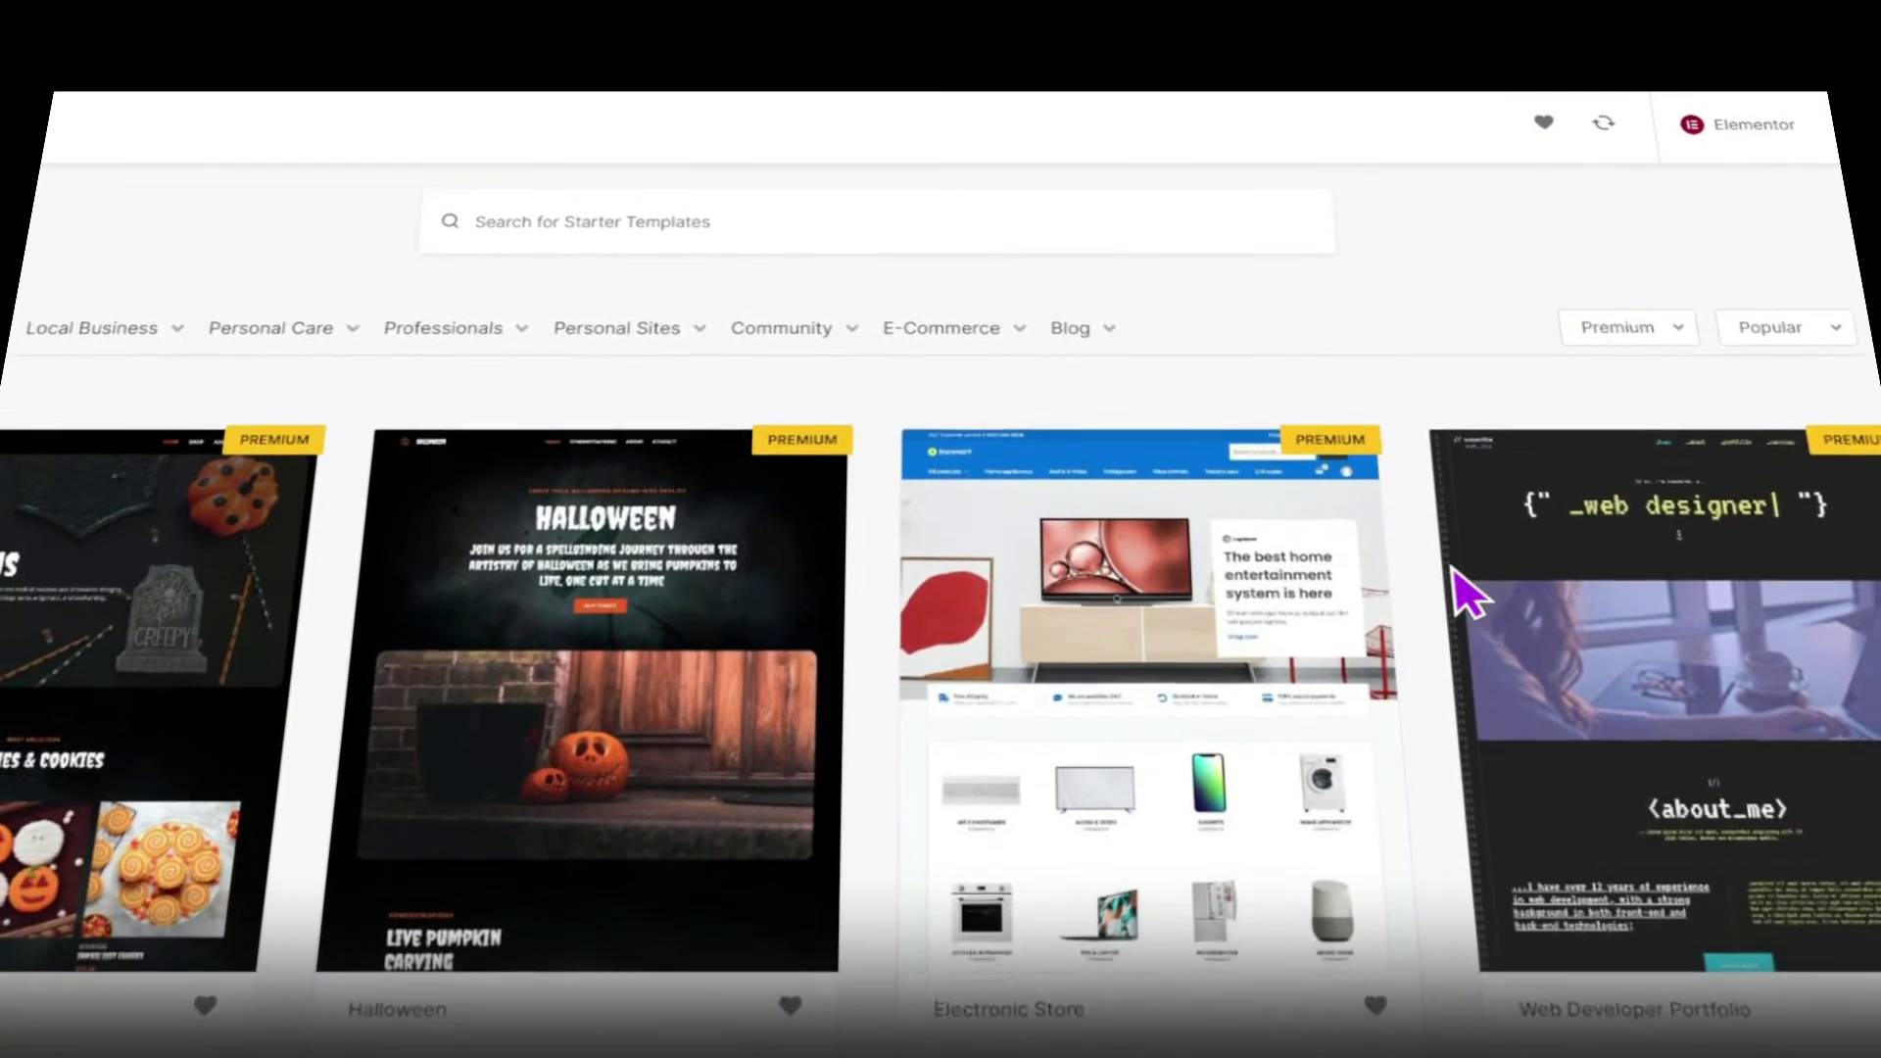
pyautogui.scroll(-4, 1467, 592)
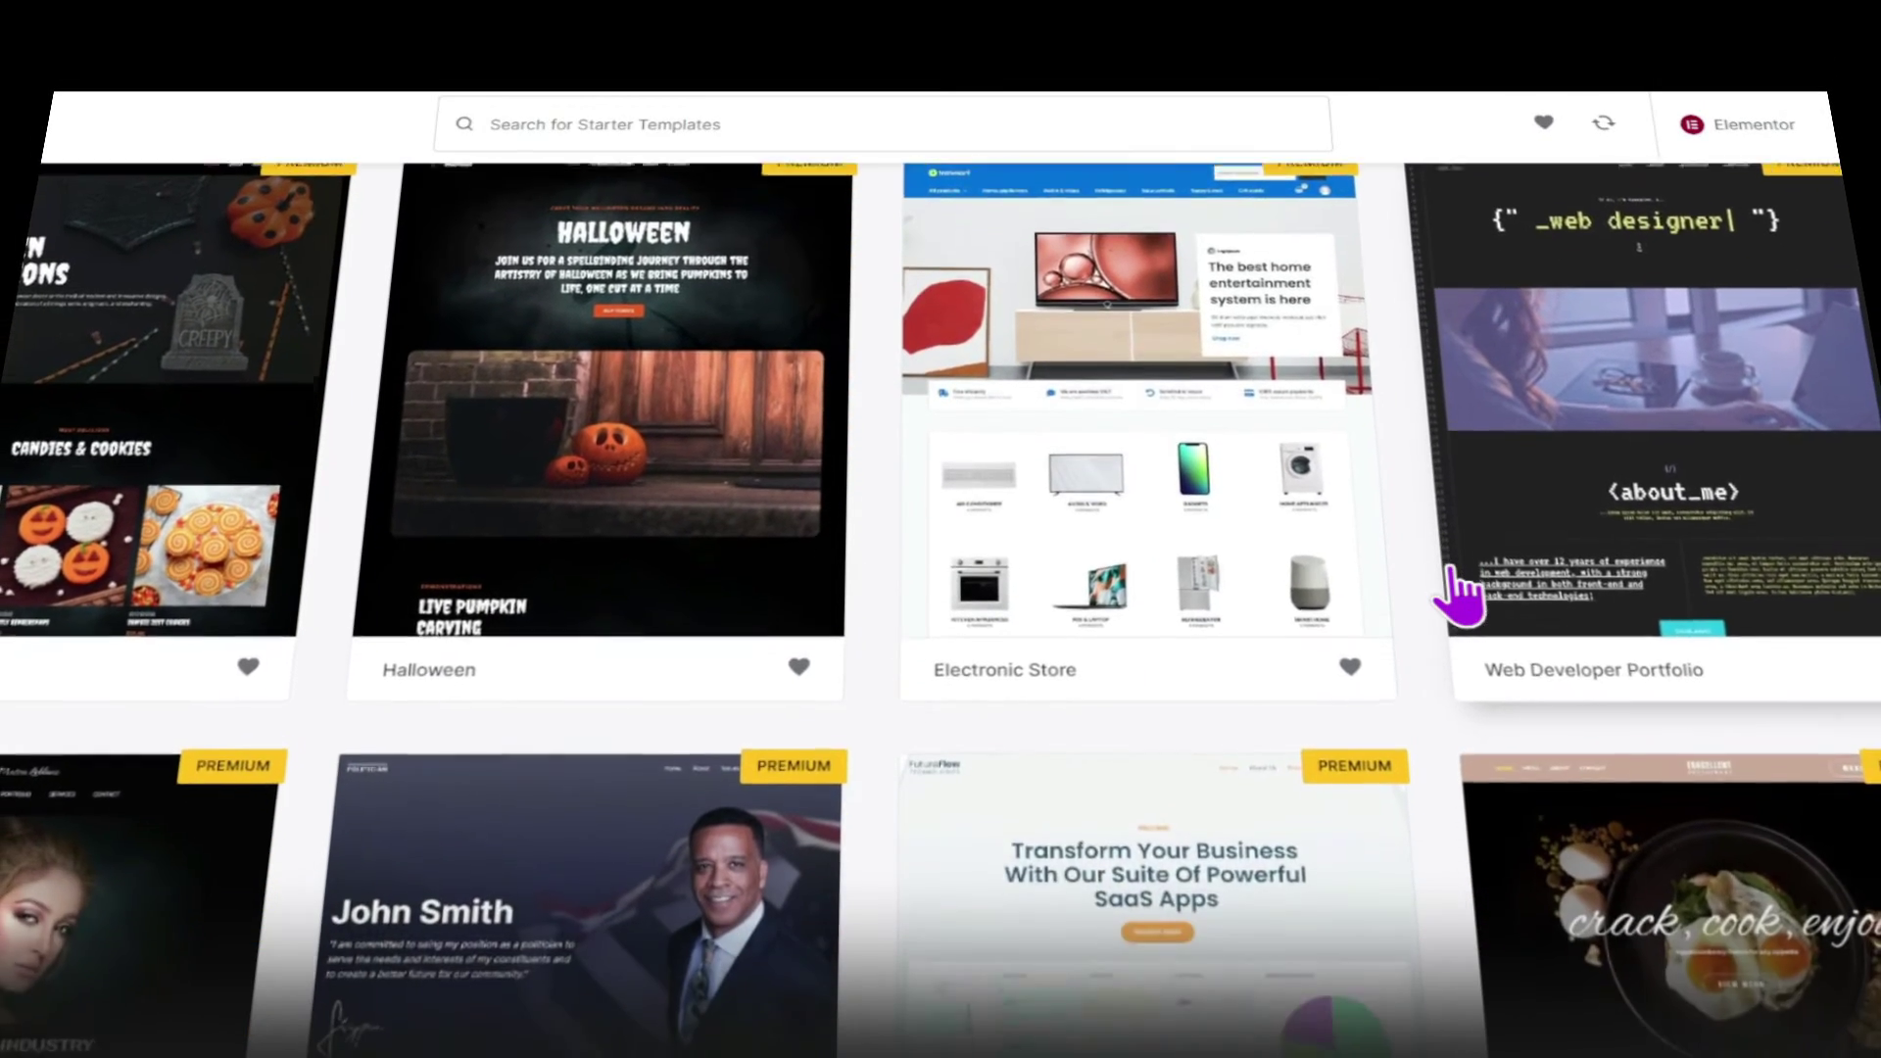
pyautogui.scroll(-4, 1458, 597)
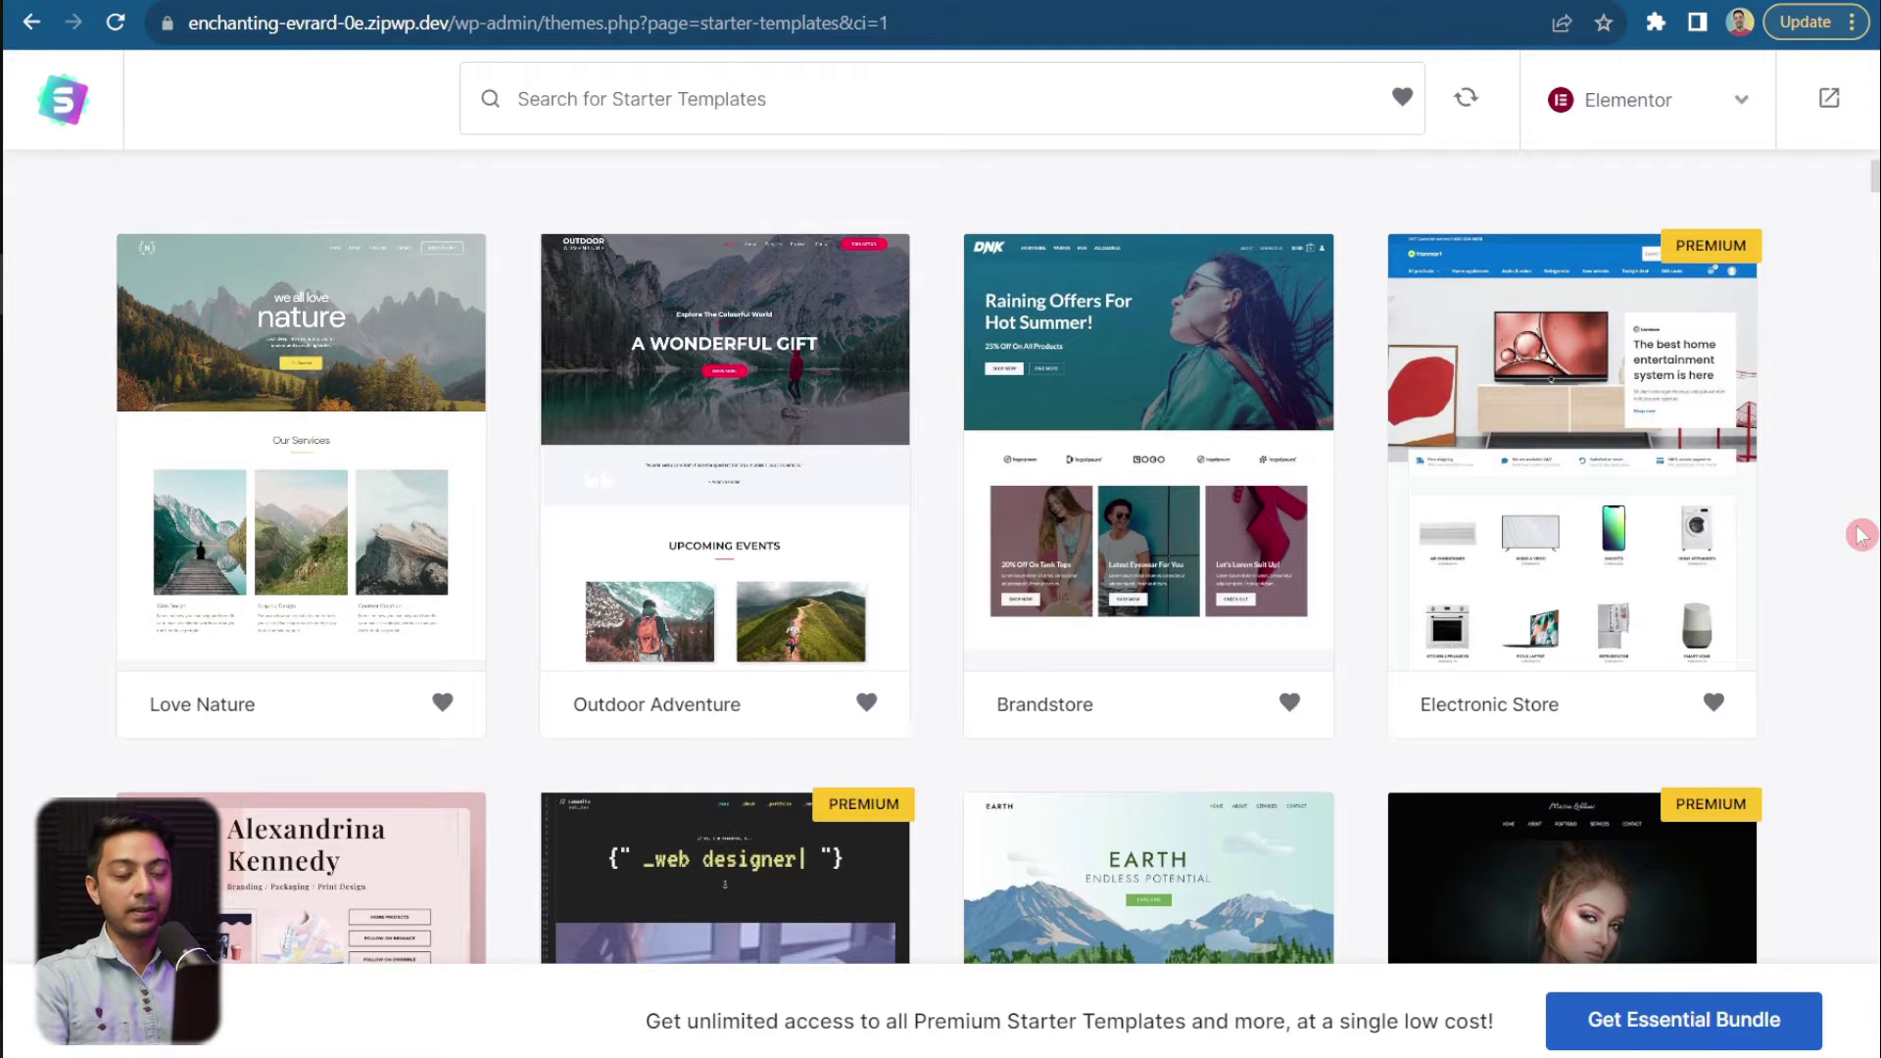
# Step: Browse the unfiltered Elementor starter templates, comparing free and premium designs from Love Nature past the Politician and Eggcellent Restaurant row
pyautogui.scroll(-1, 742, 596)
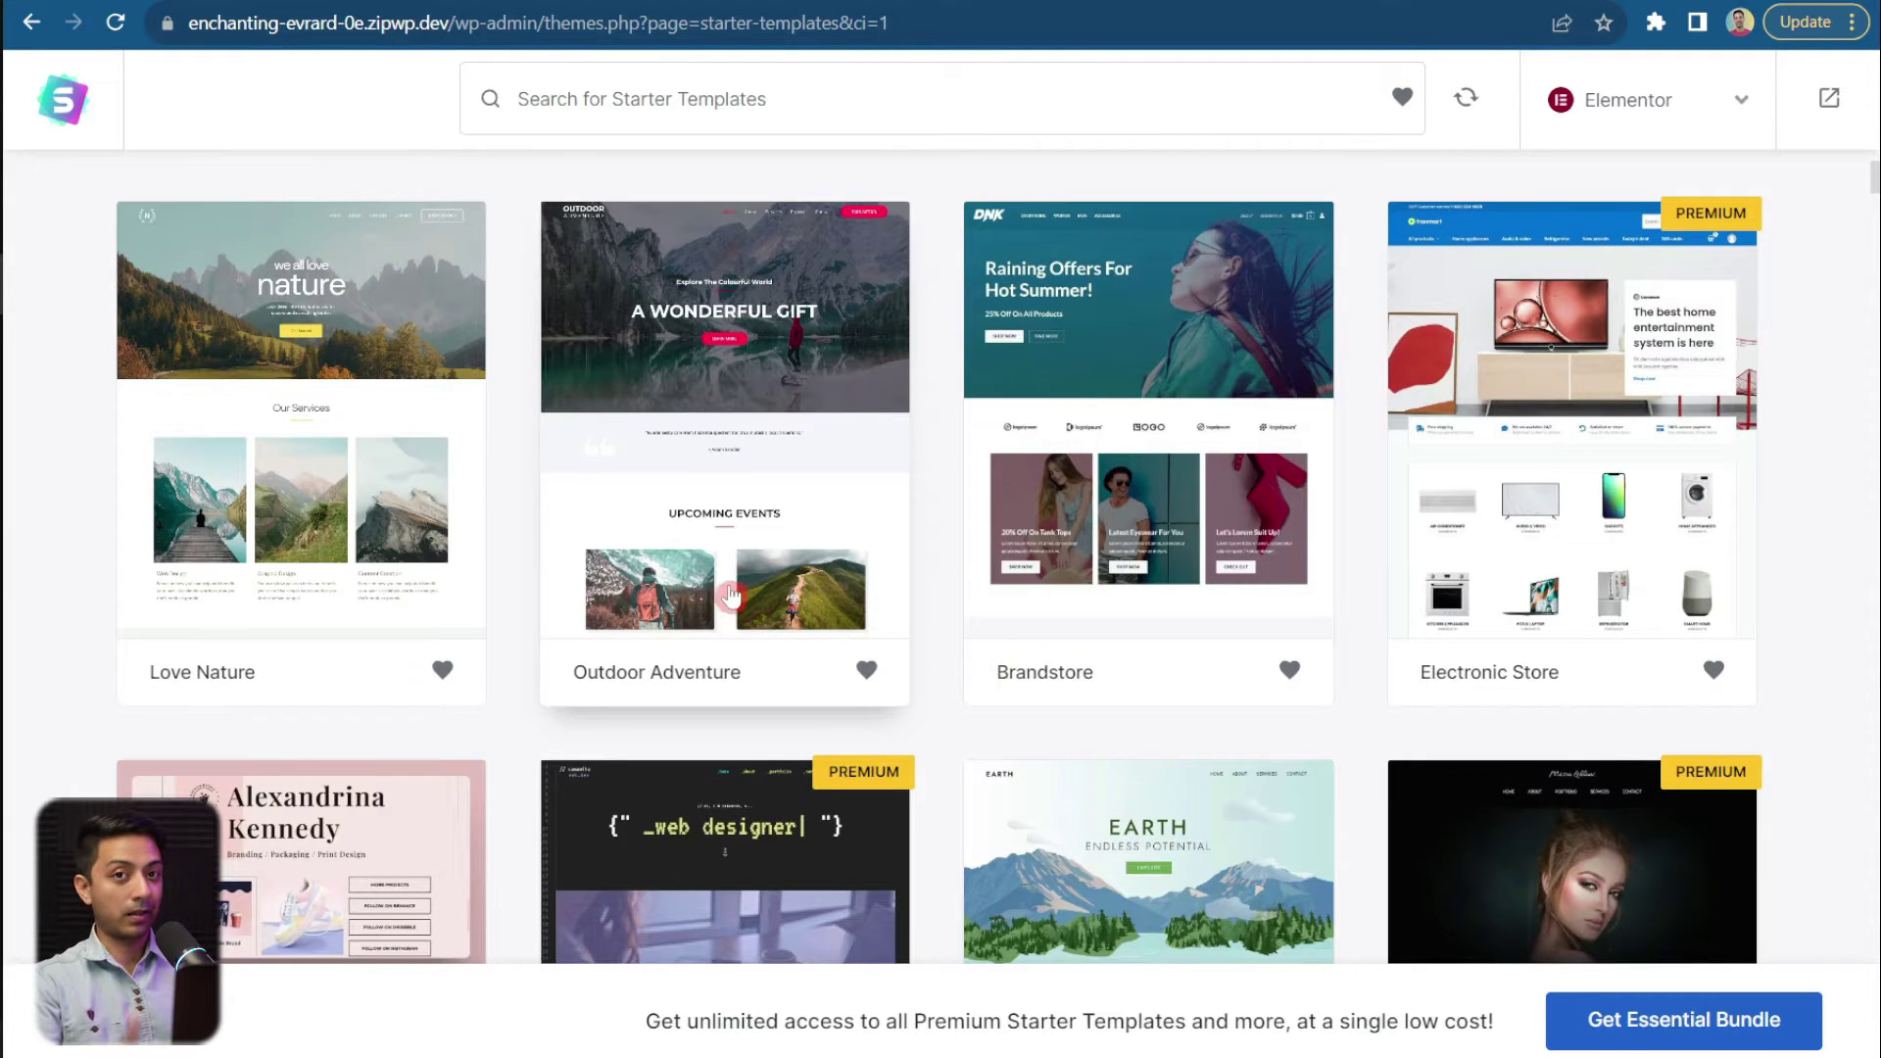
pyautogui.scroll(-1, 704, 597)
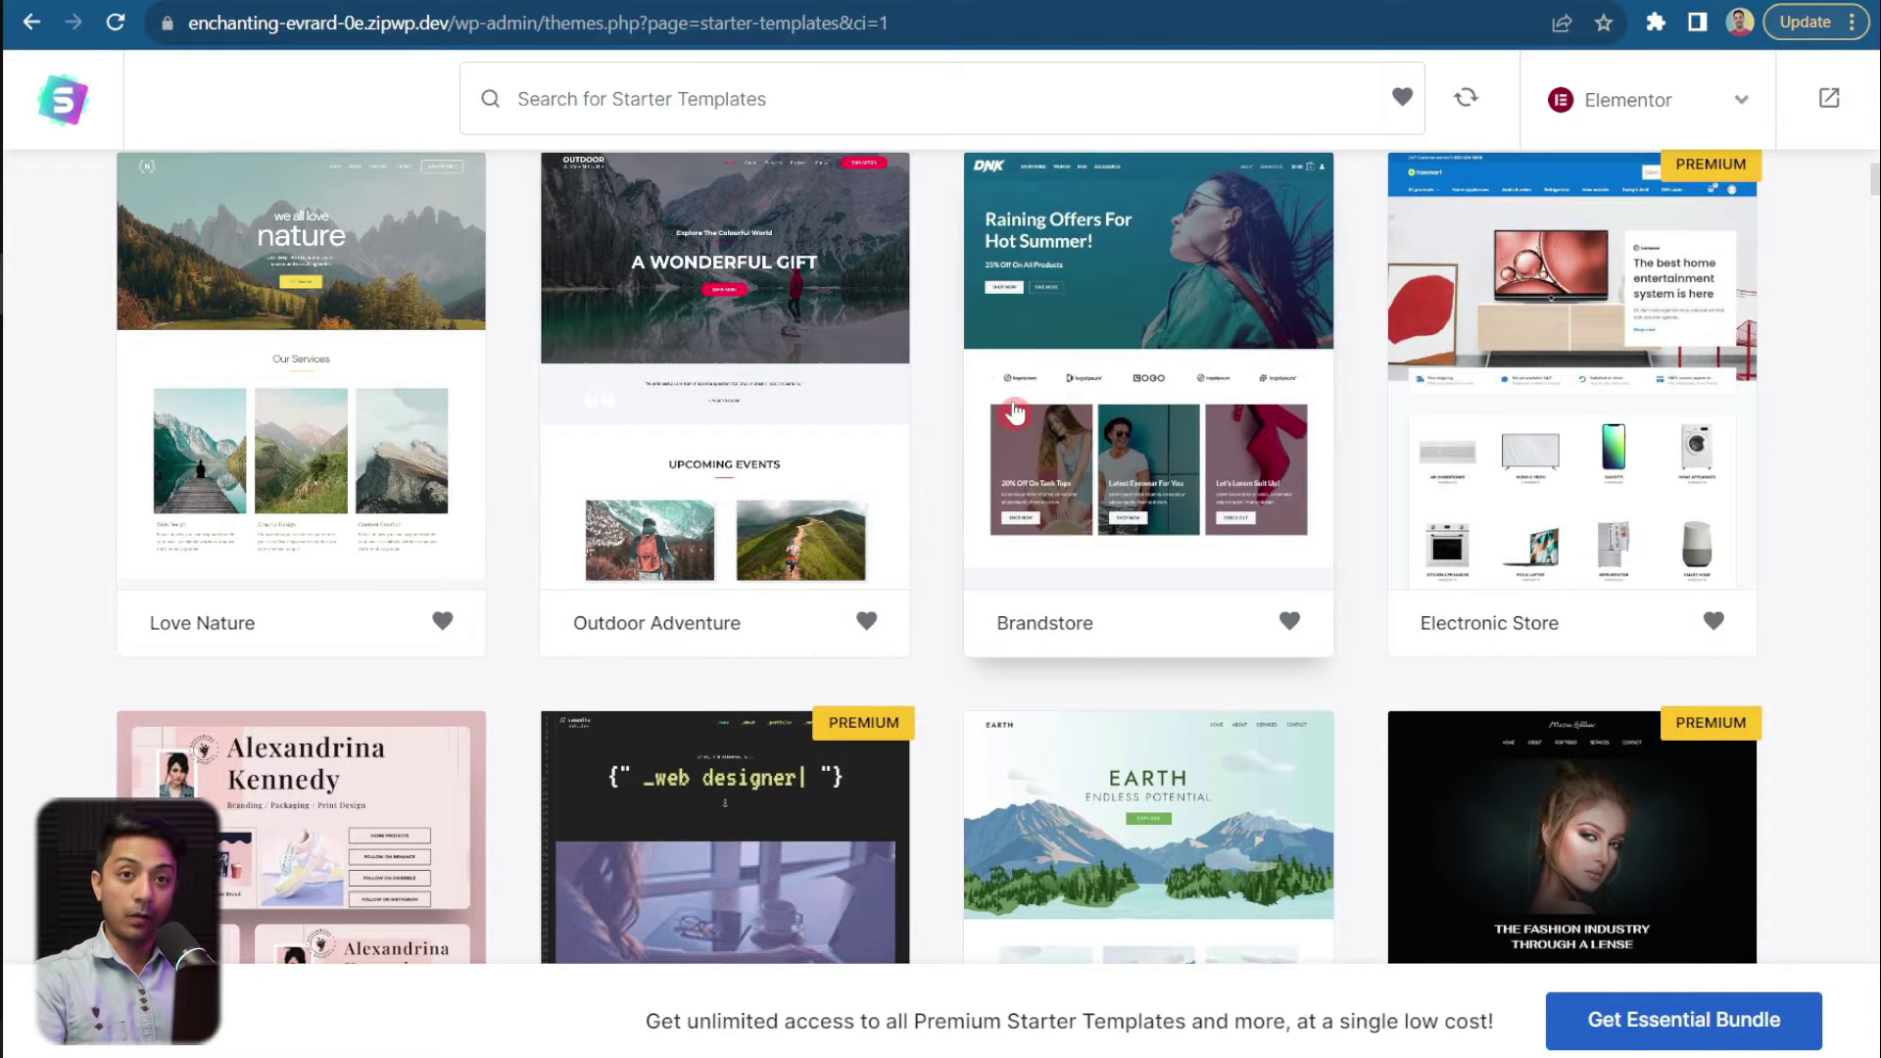
pyautogui.scroll(-3, 995, 420)
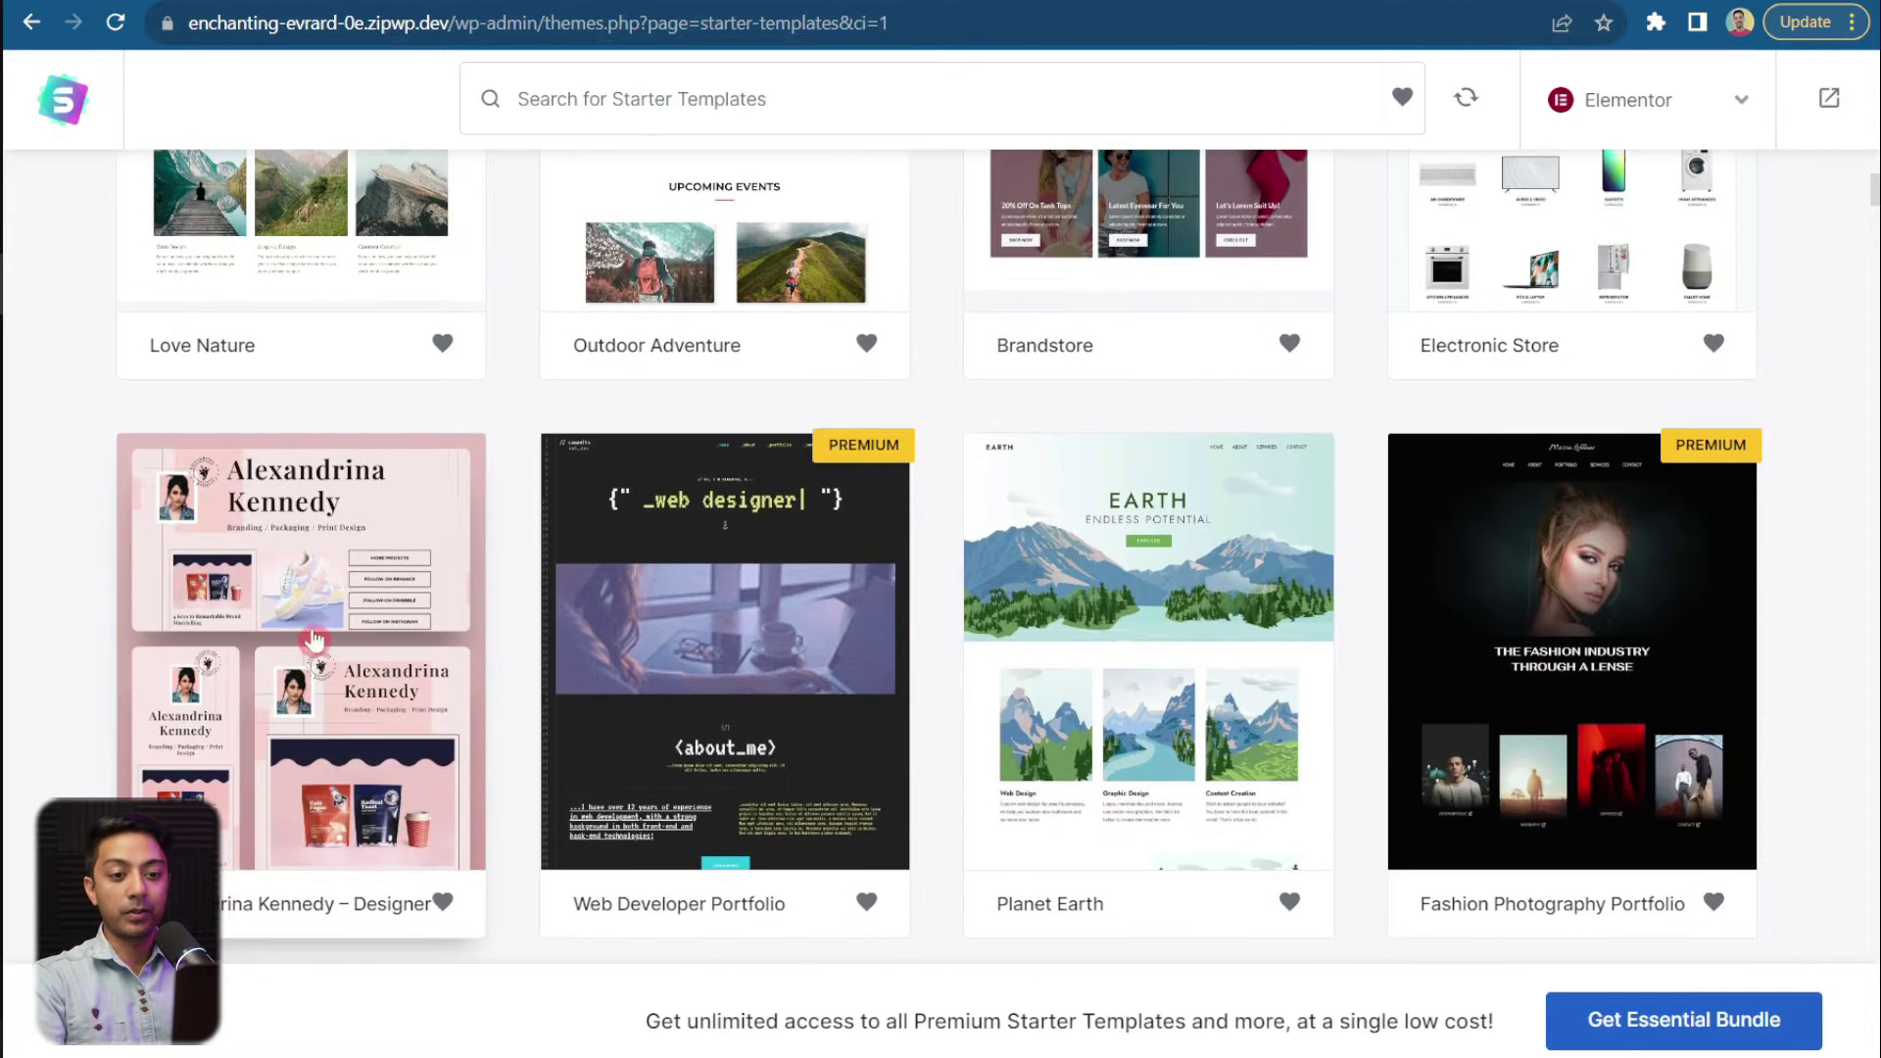
pyautogui.scroll(-7, 266, 509)
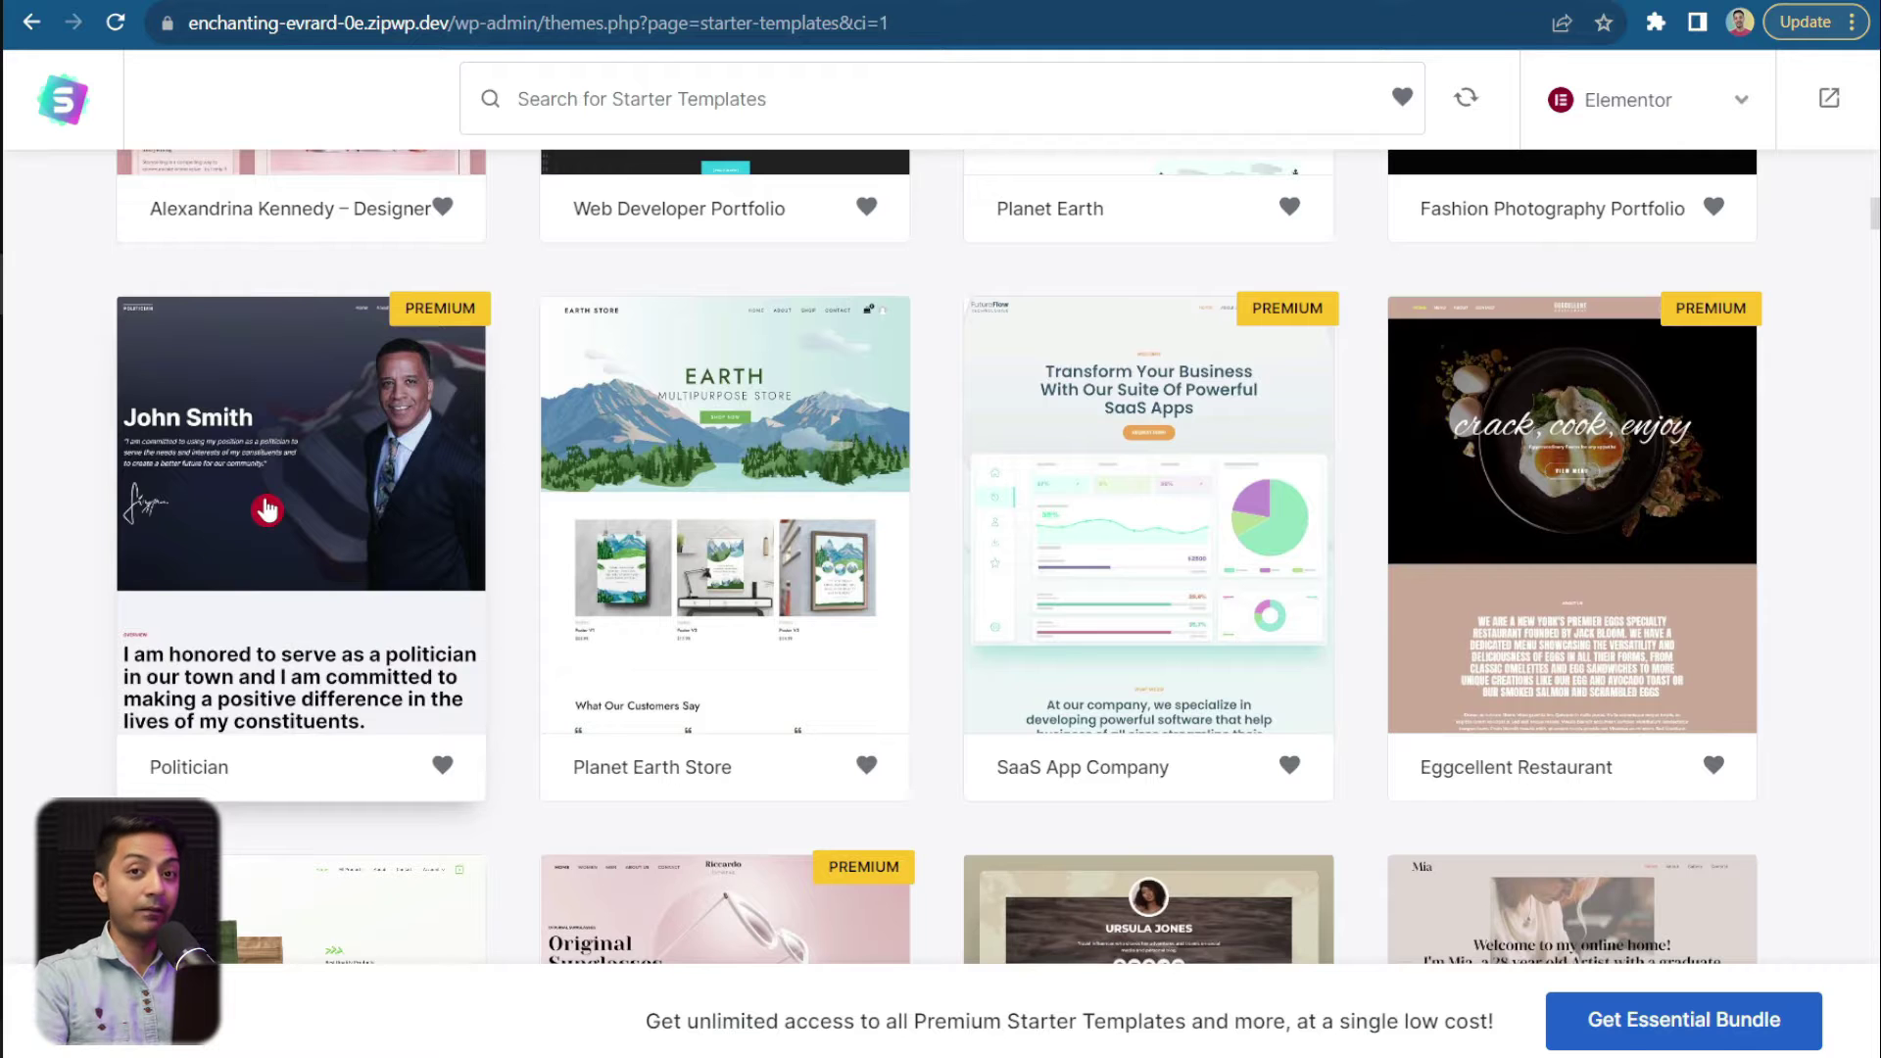
pyautogui.scroll(-2, 305, 495)
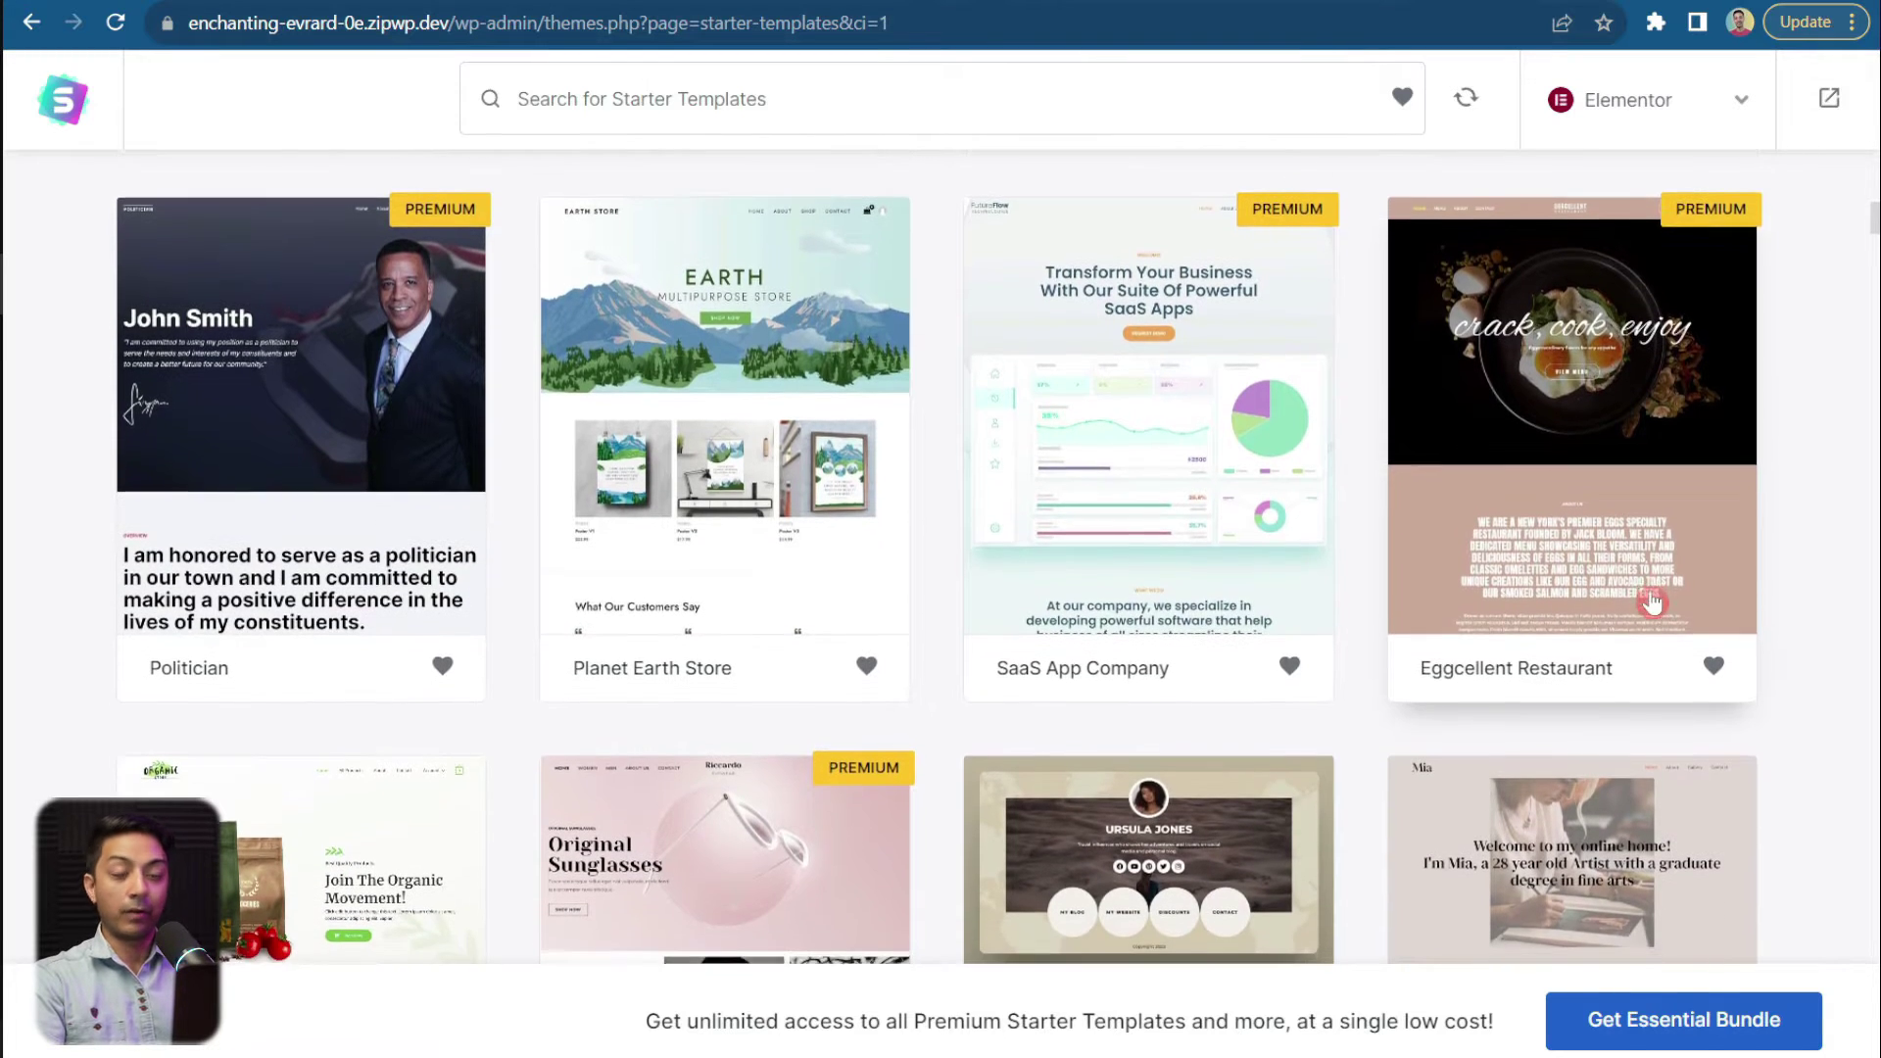
pyautogui.scroll(-11, 807, 720)
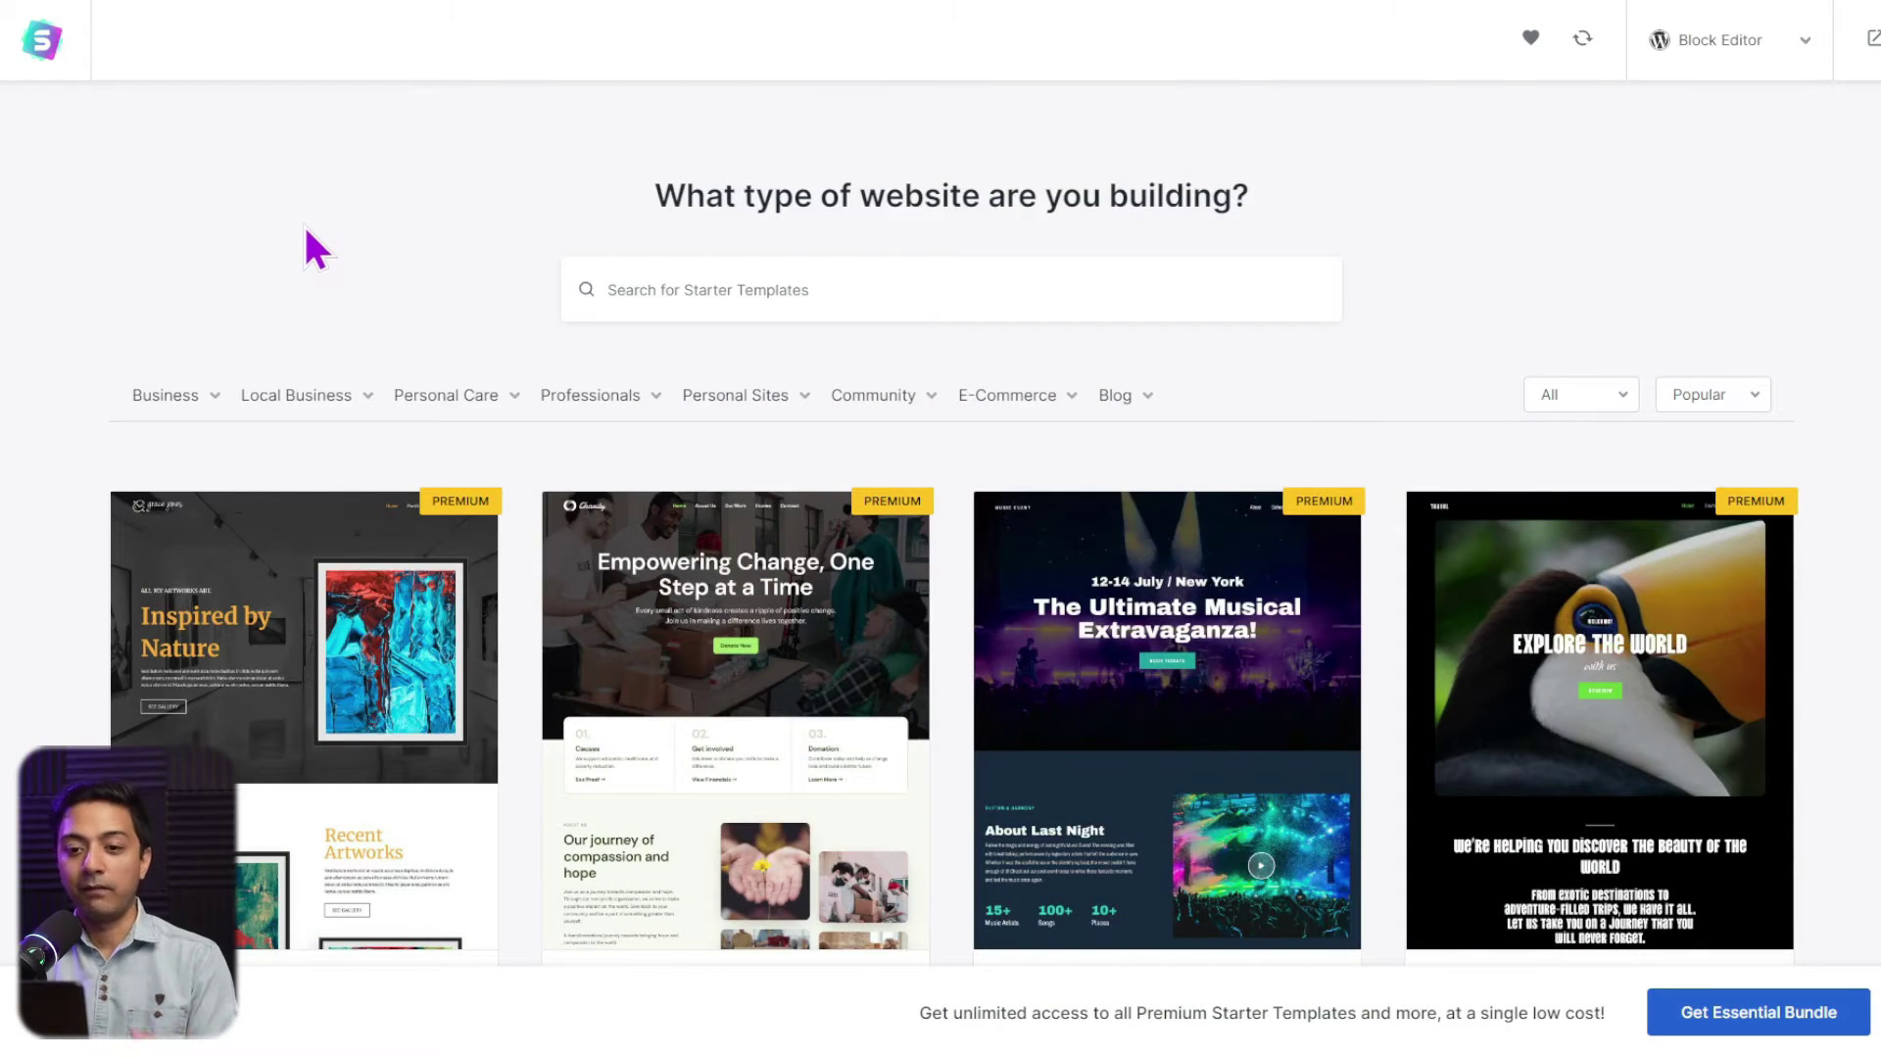
# Step: Filter the Block Editor starter templates to the Business category and open the Digital Agency template with the "Create Amazing Business Websites" header
pyautogui.click(152, 399)
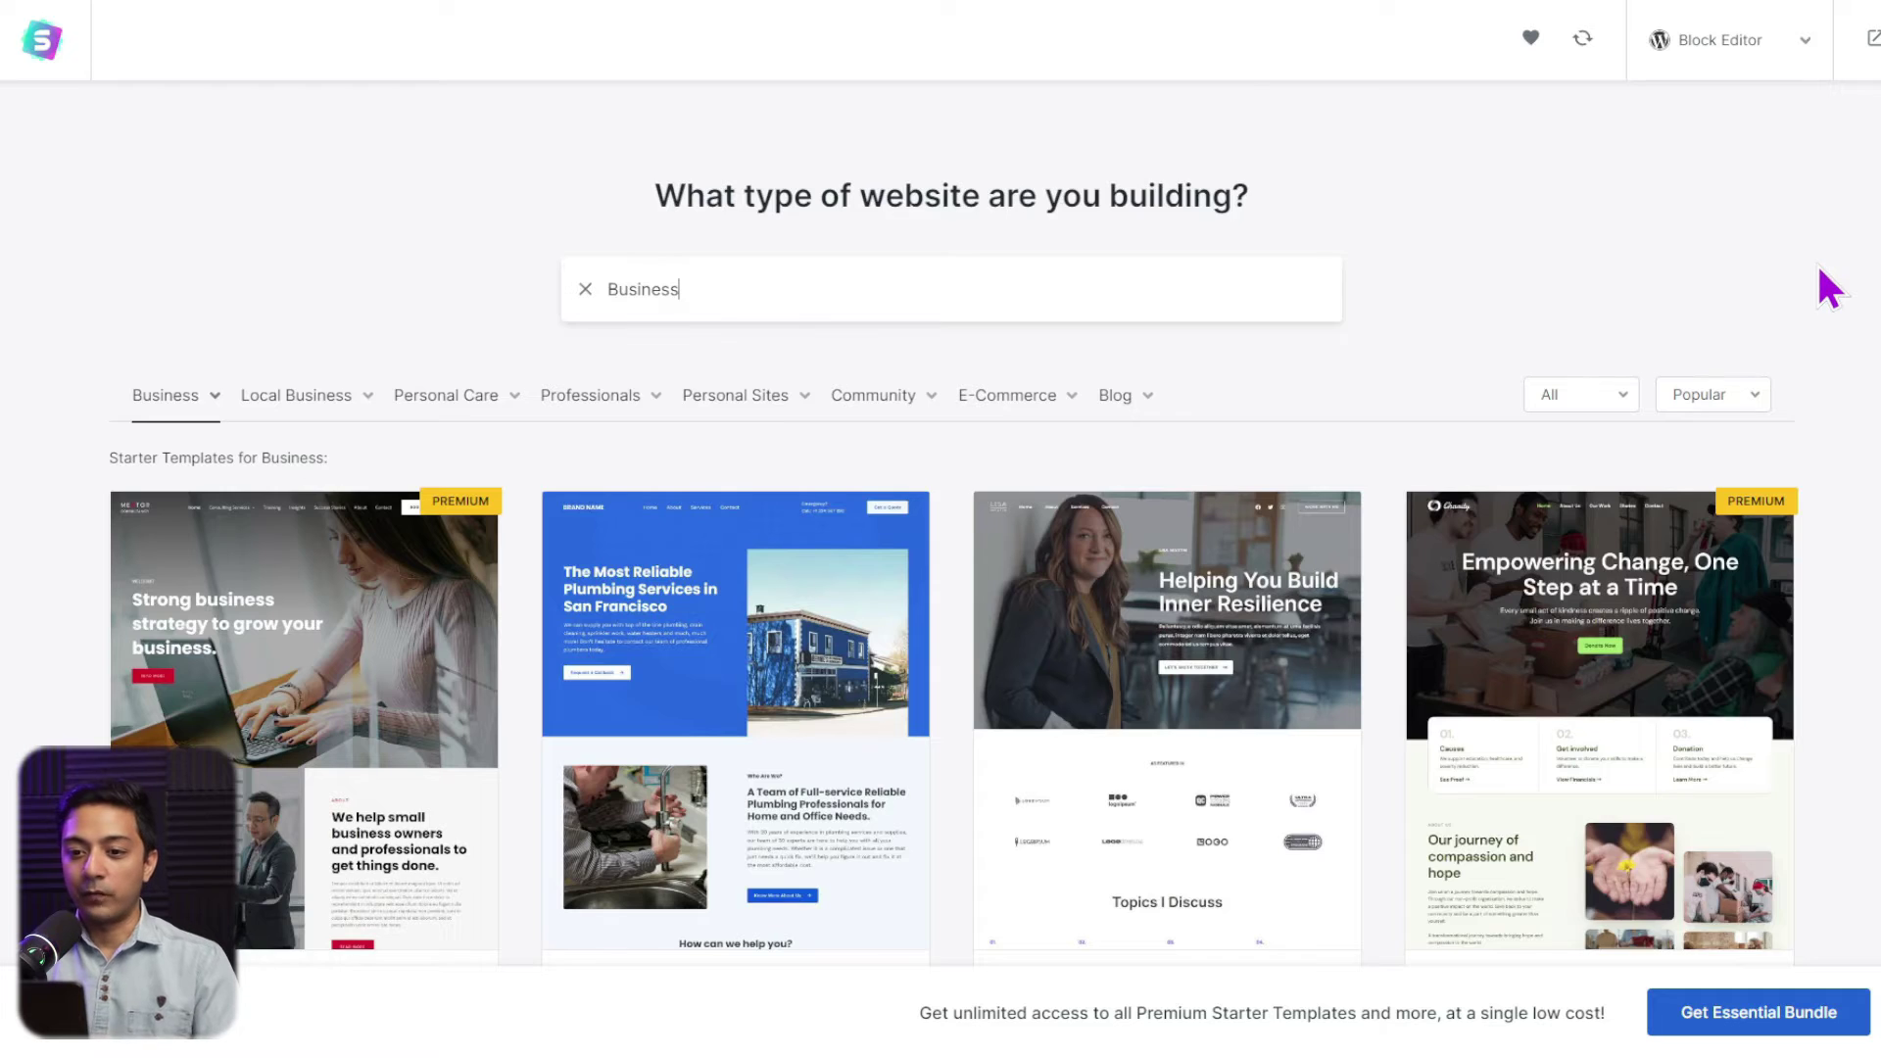
pyautogui.scroll(-5, 1832, 286)
pyautogui.scroll(-6, 1832, 289)
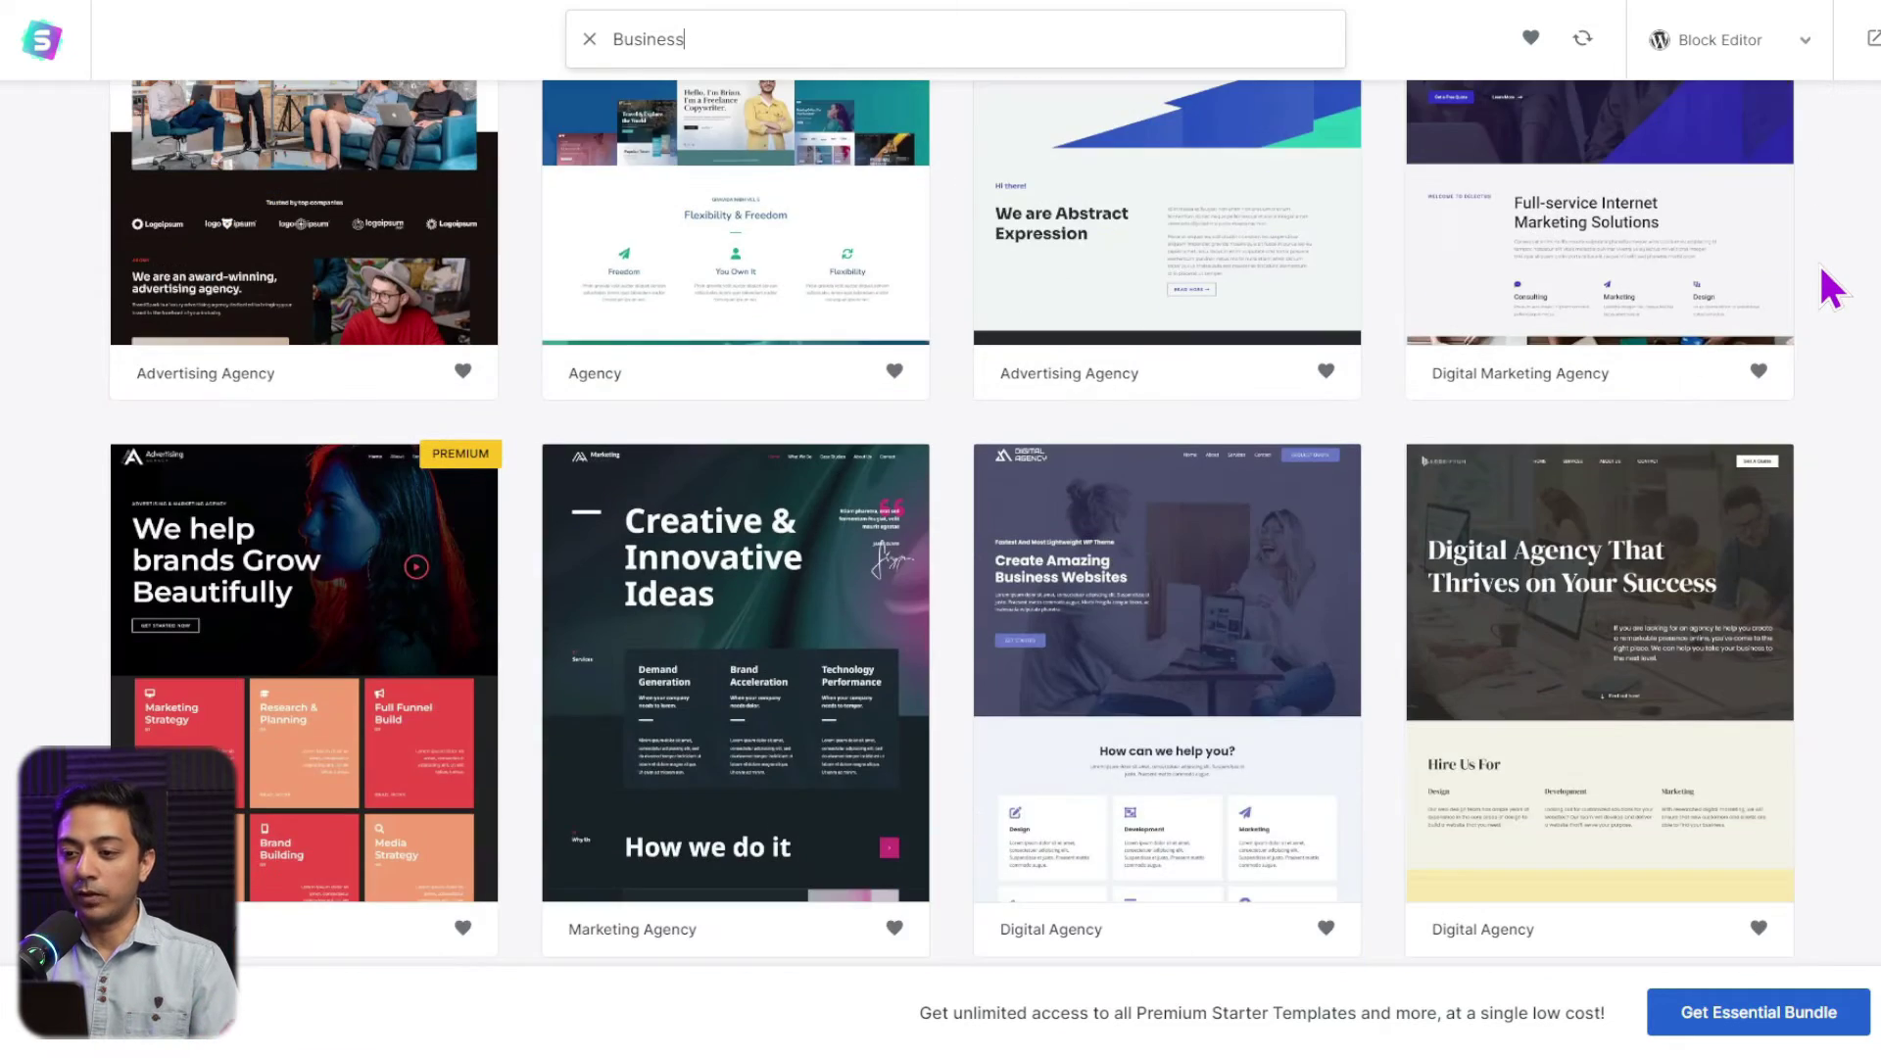
pyautogui.scroll(-3, 1832, 286)
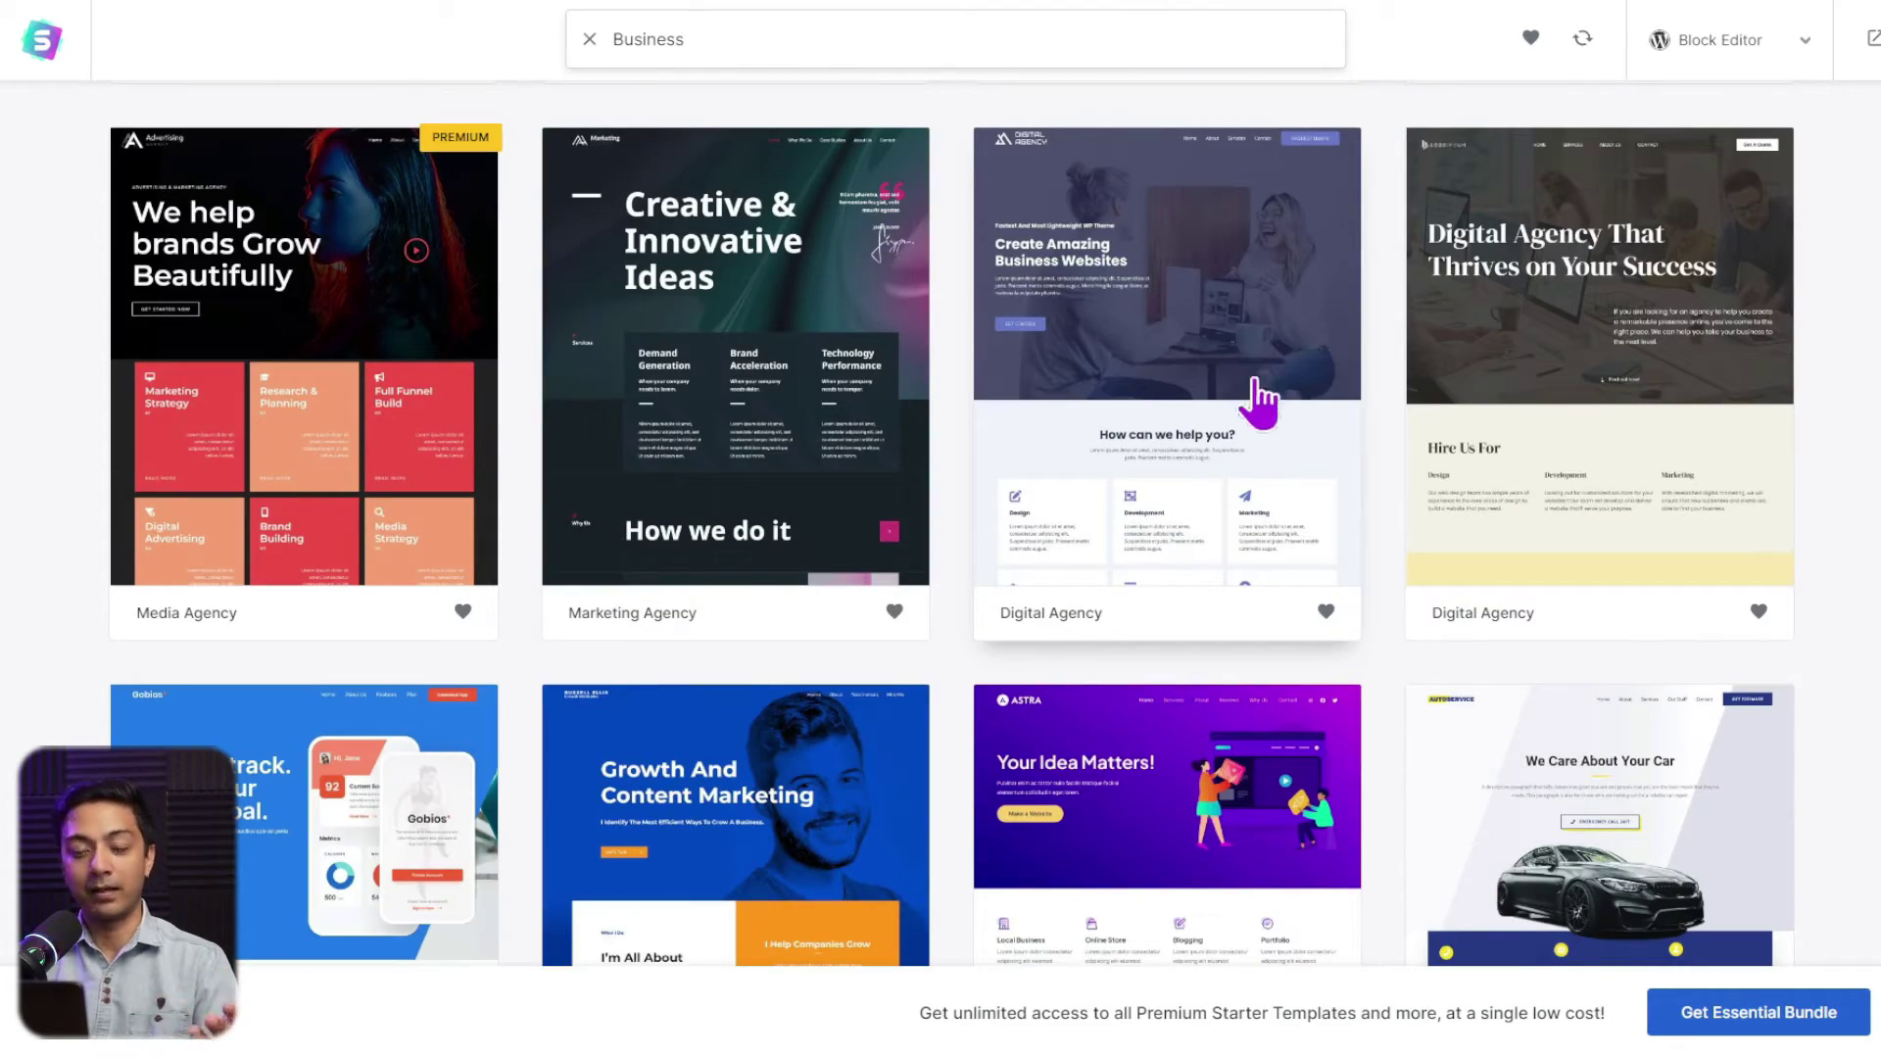
pyautogui.click(1122, 284)
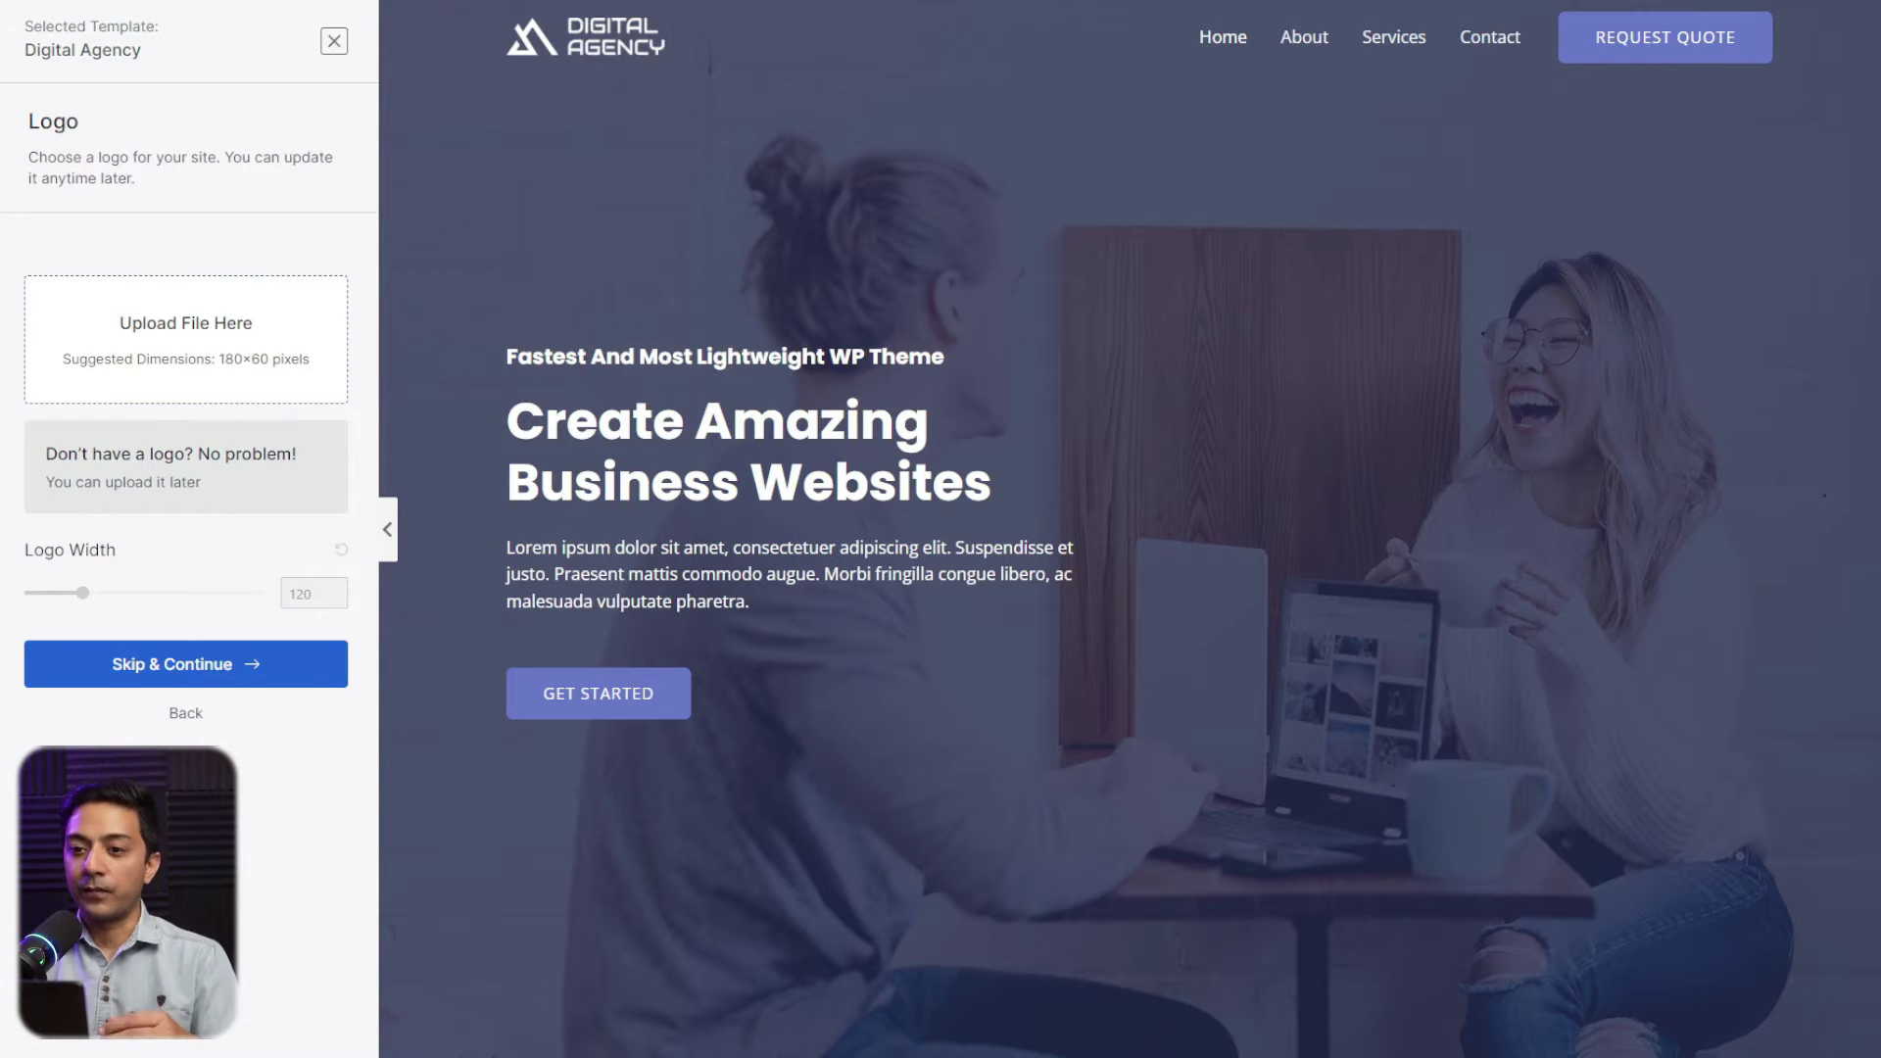
# Step: Examine the Digital Agency home page preview from the hero through the services, portfolio, customers, testimonial and leadership sections
pyautogui.scroll(-5, 1128, 529)
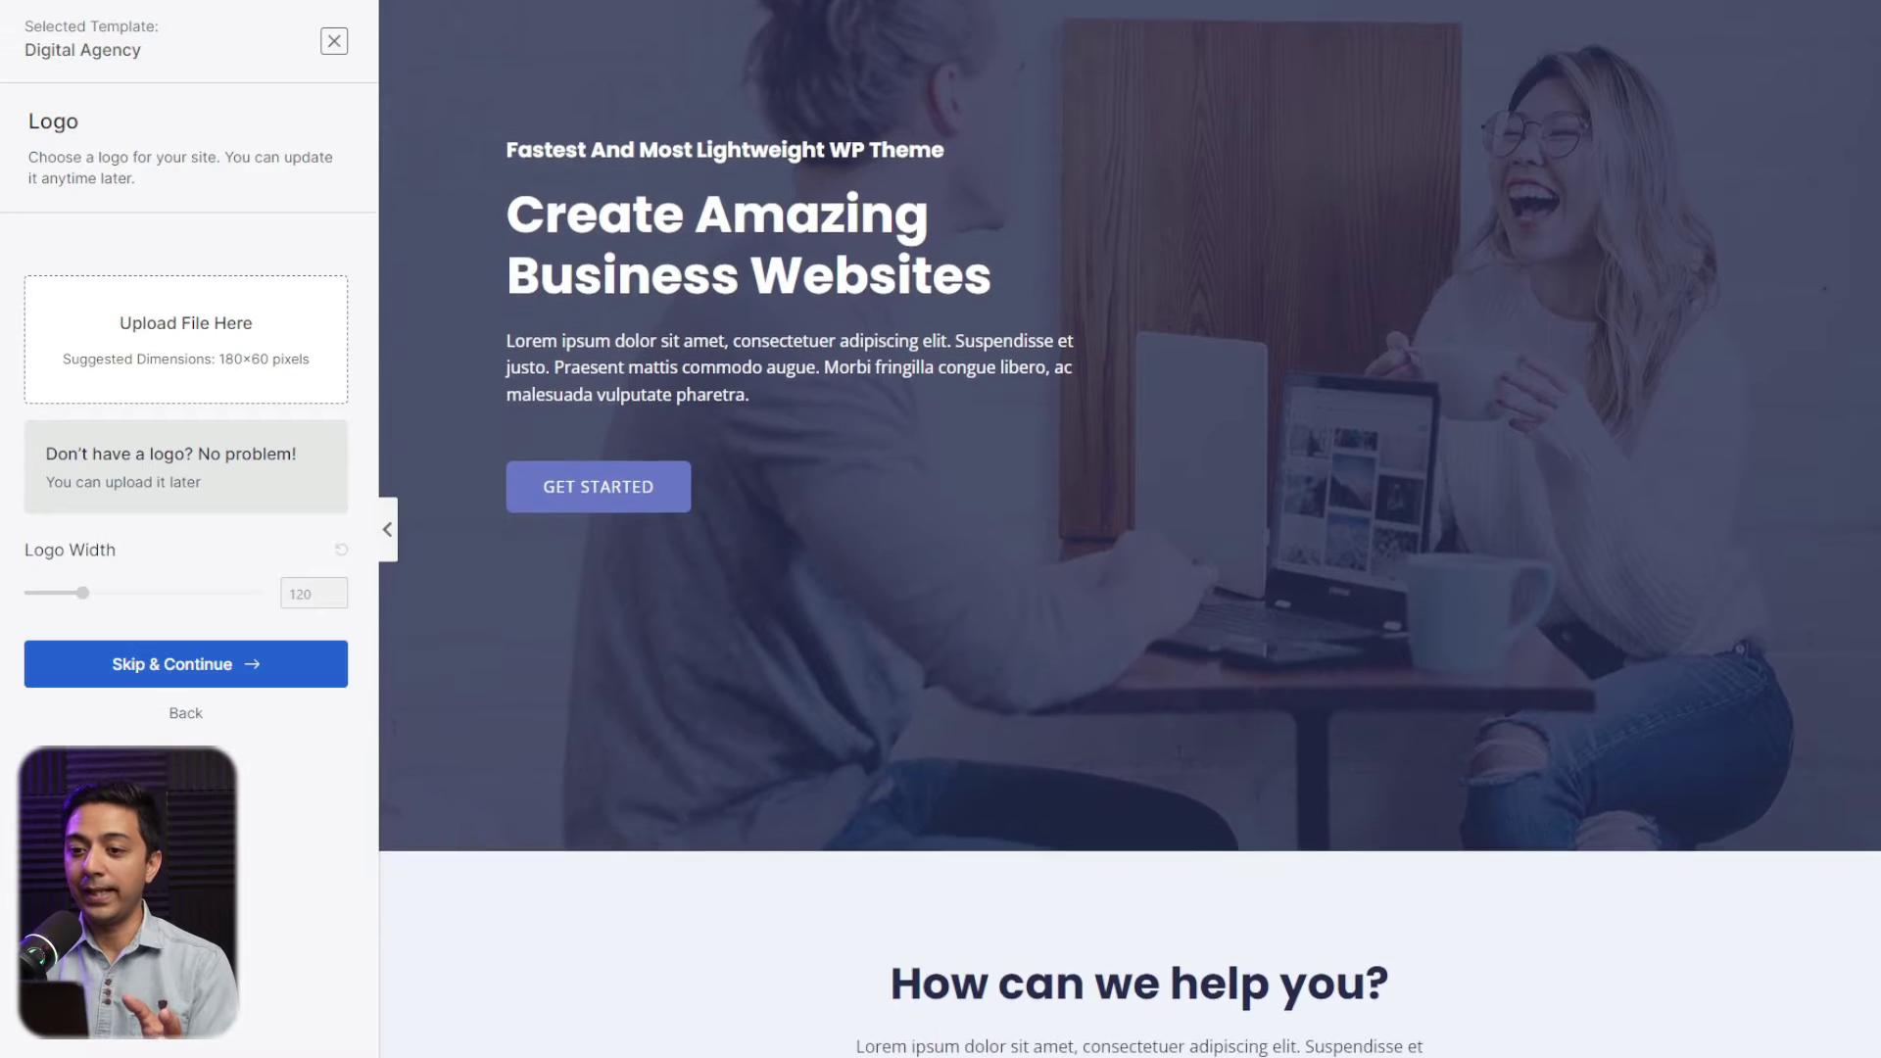
pyautogui.scroll(-4, 1128, 529)
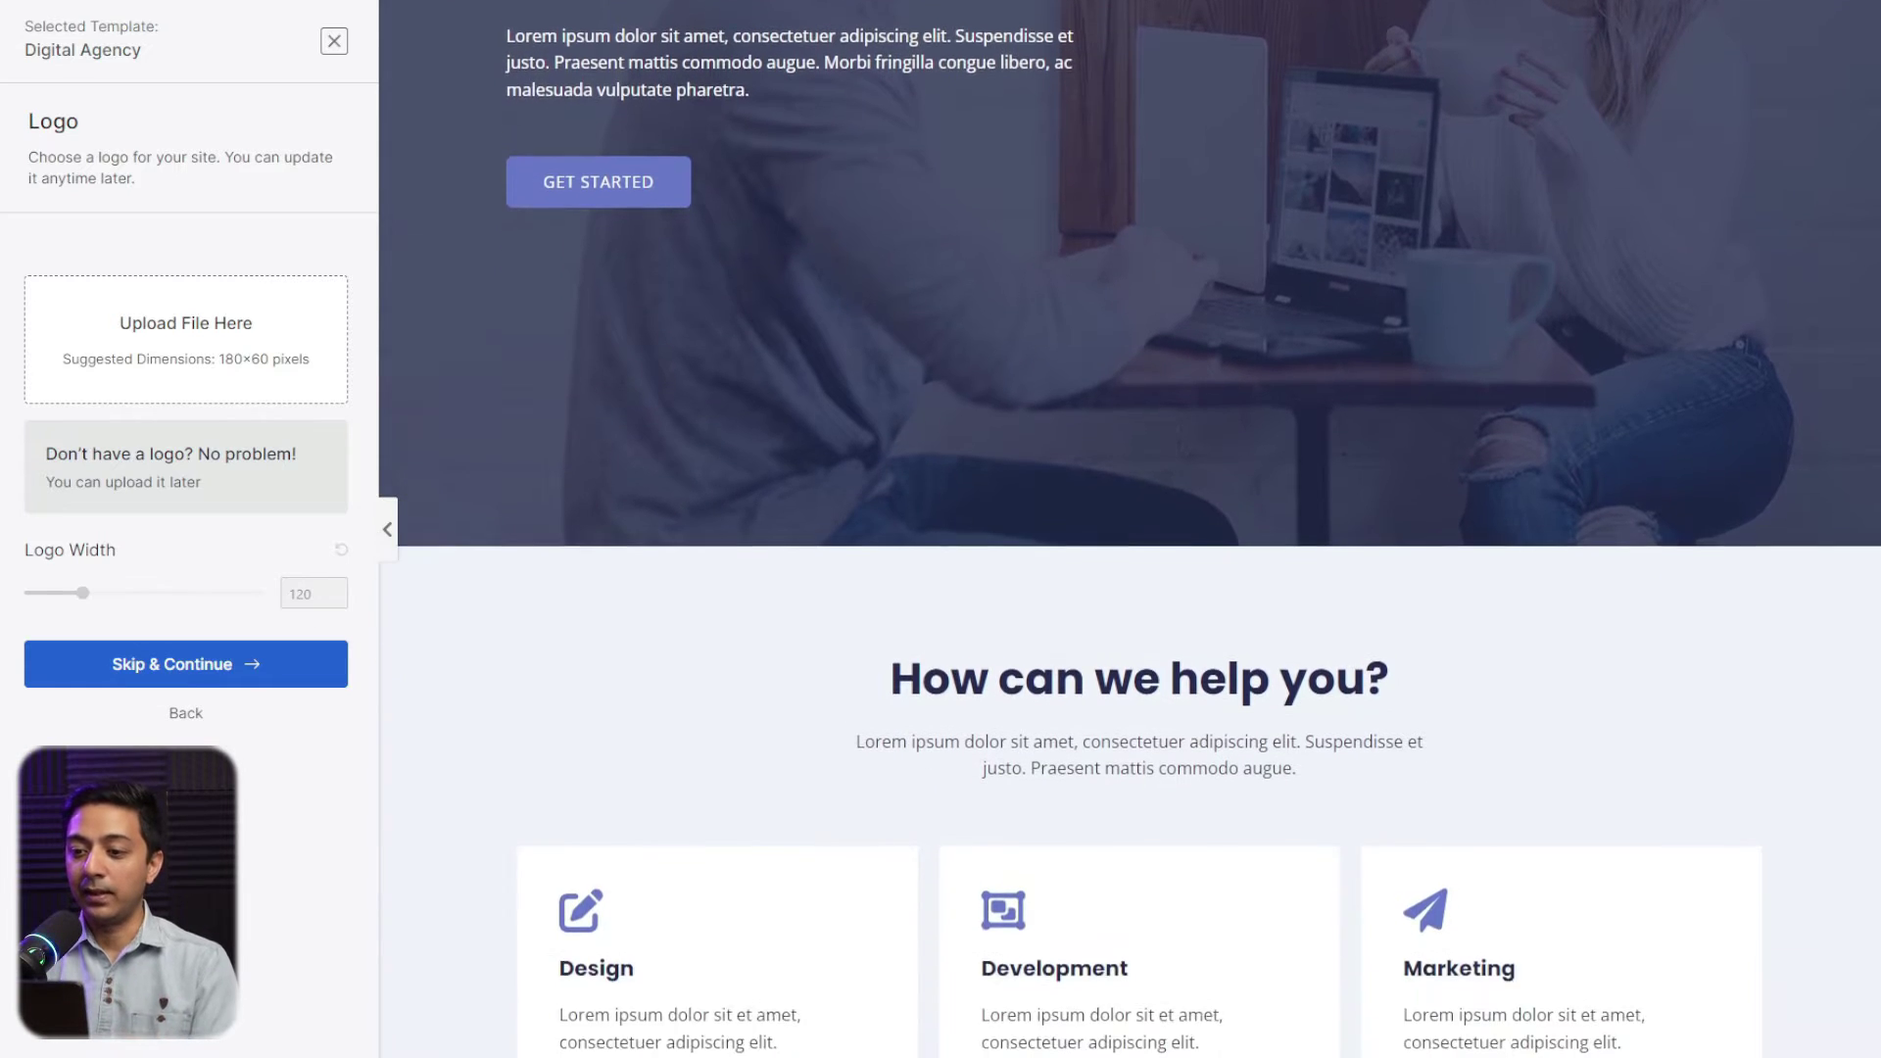
pyautogui.scroll(-4, 1128, 529)
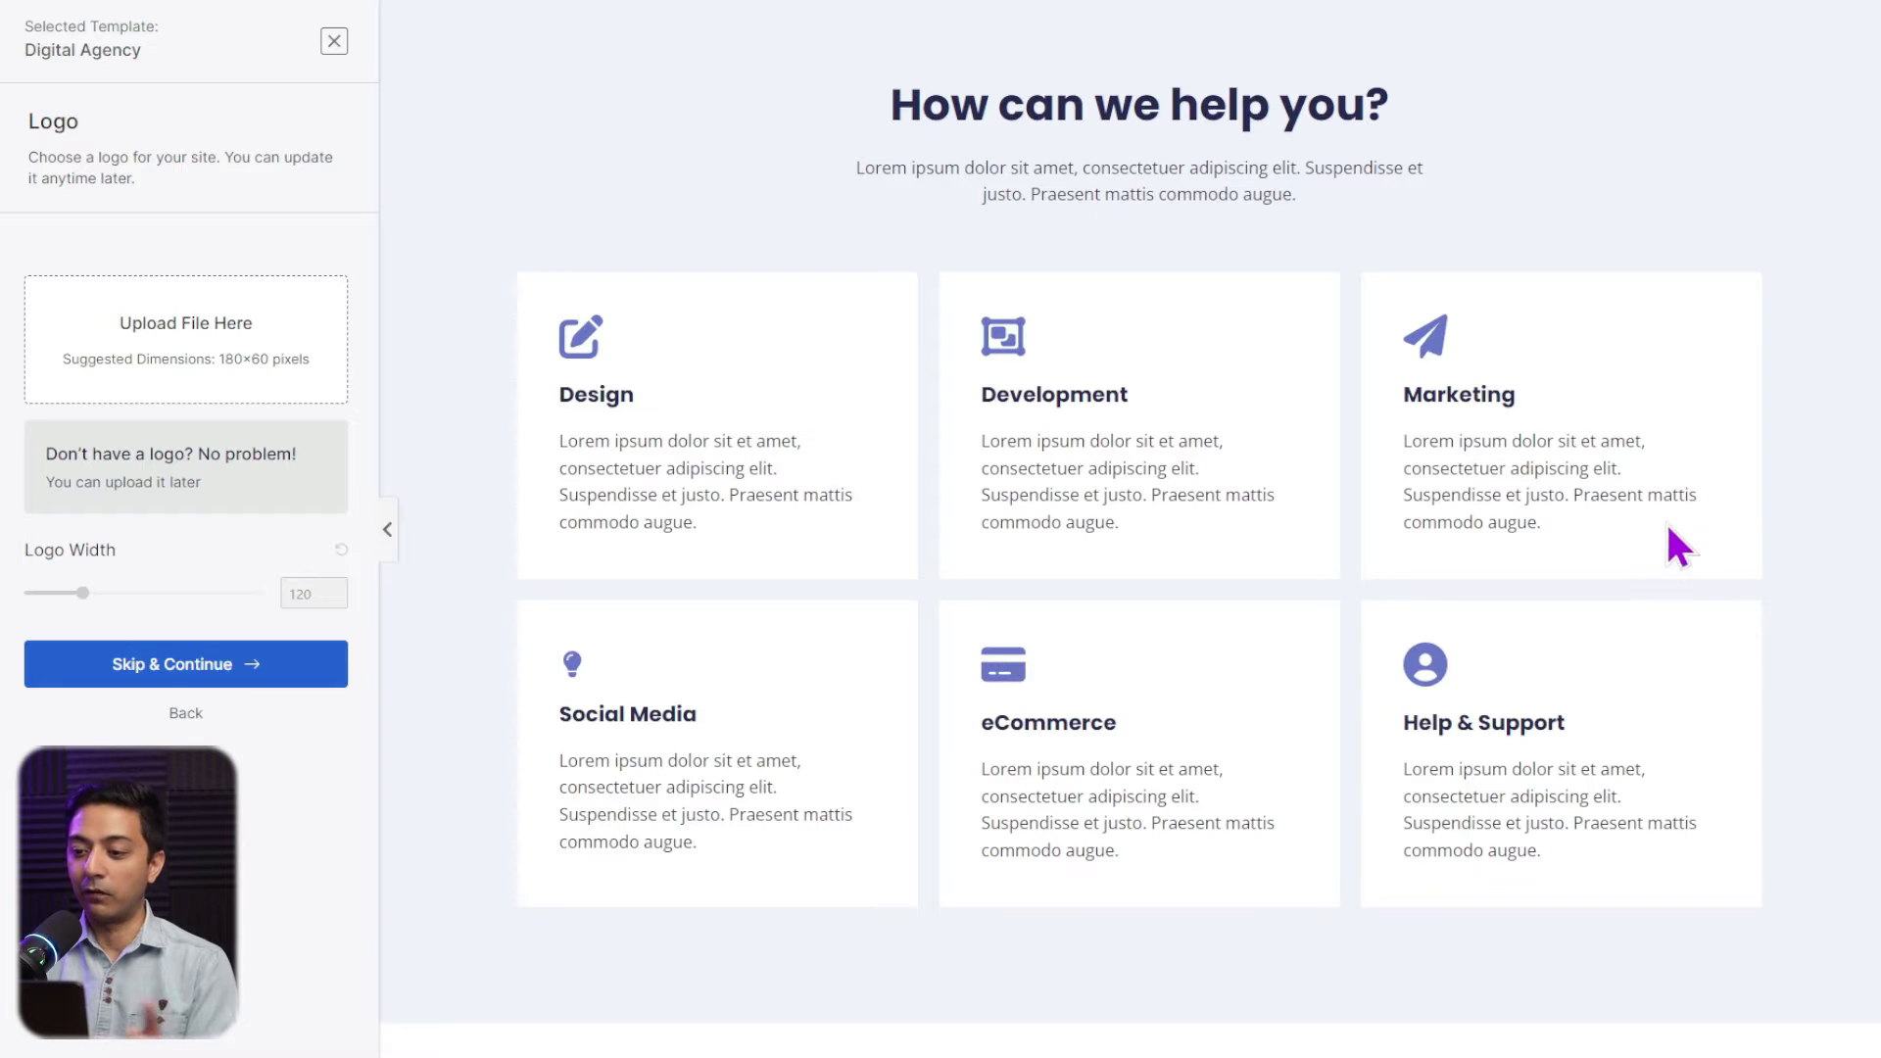
pyautogui.scroll(-10, 1129, 529)
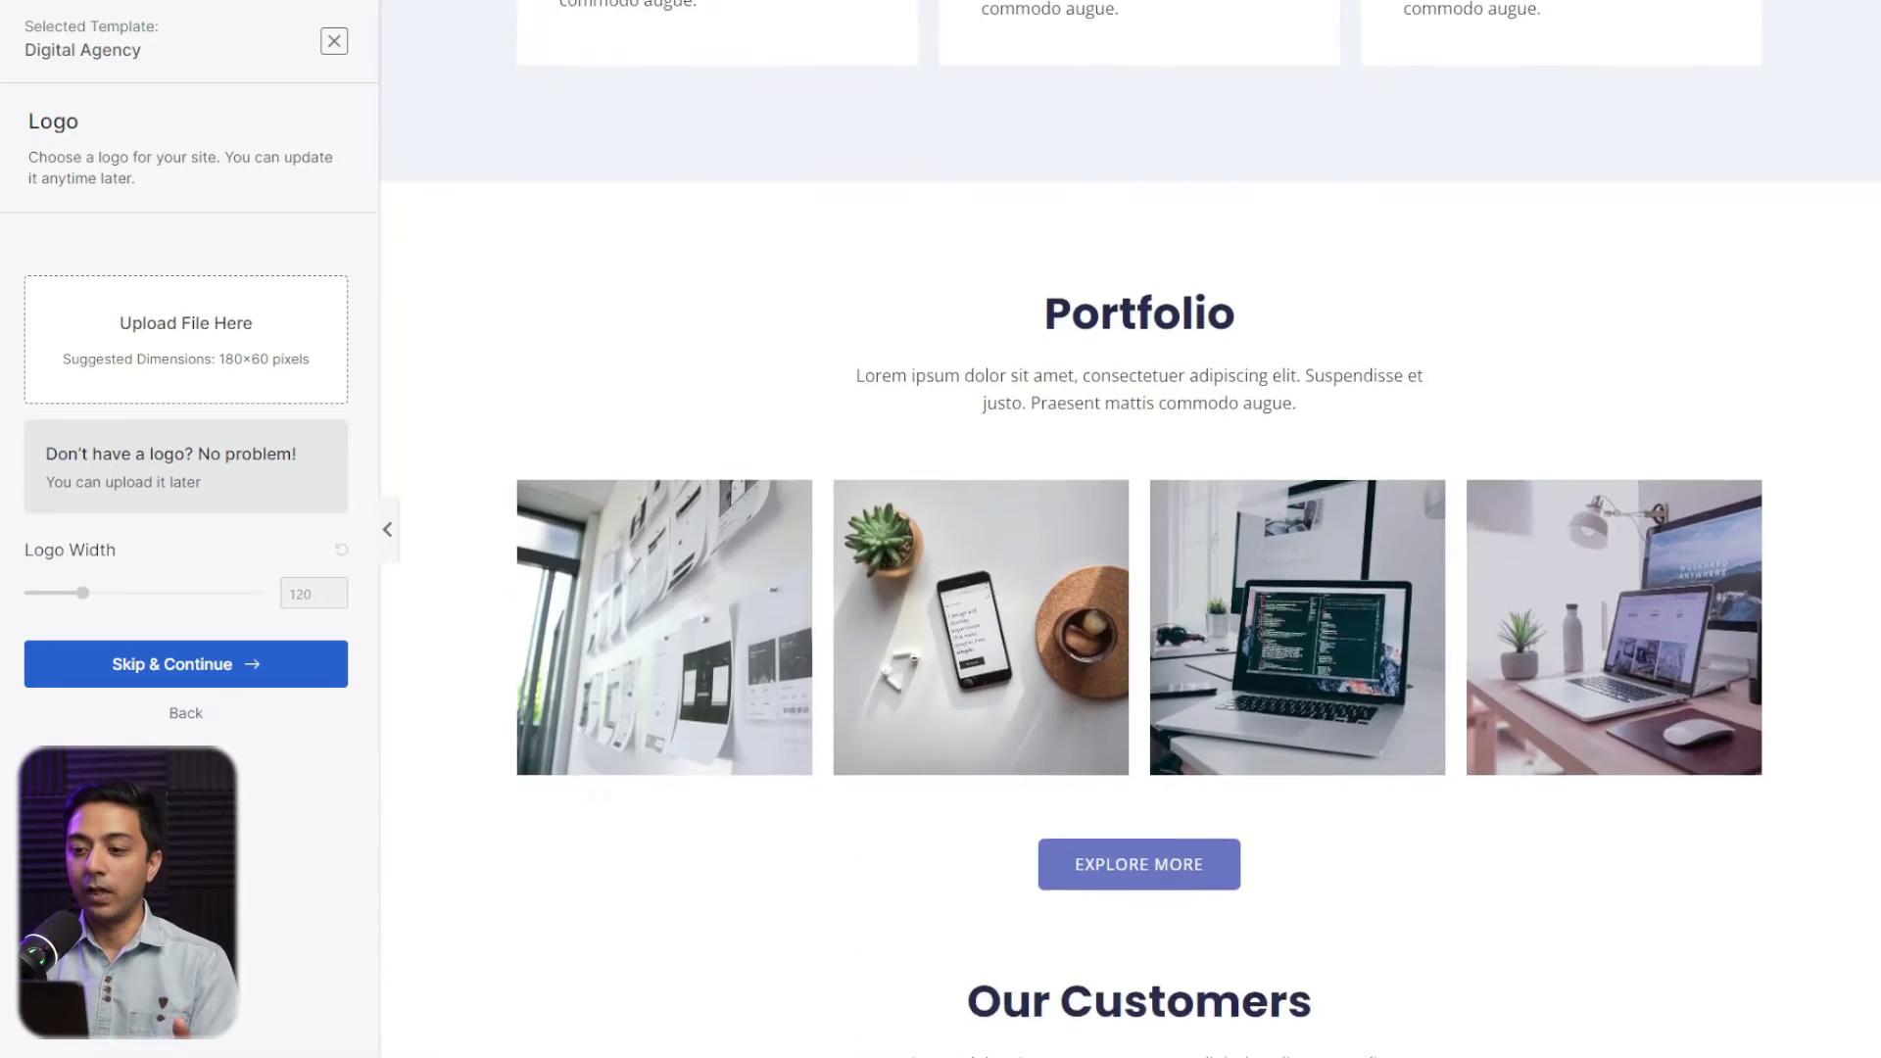
pyautogui.scroll(1, 1634, 402)
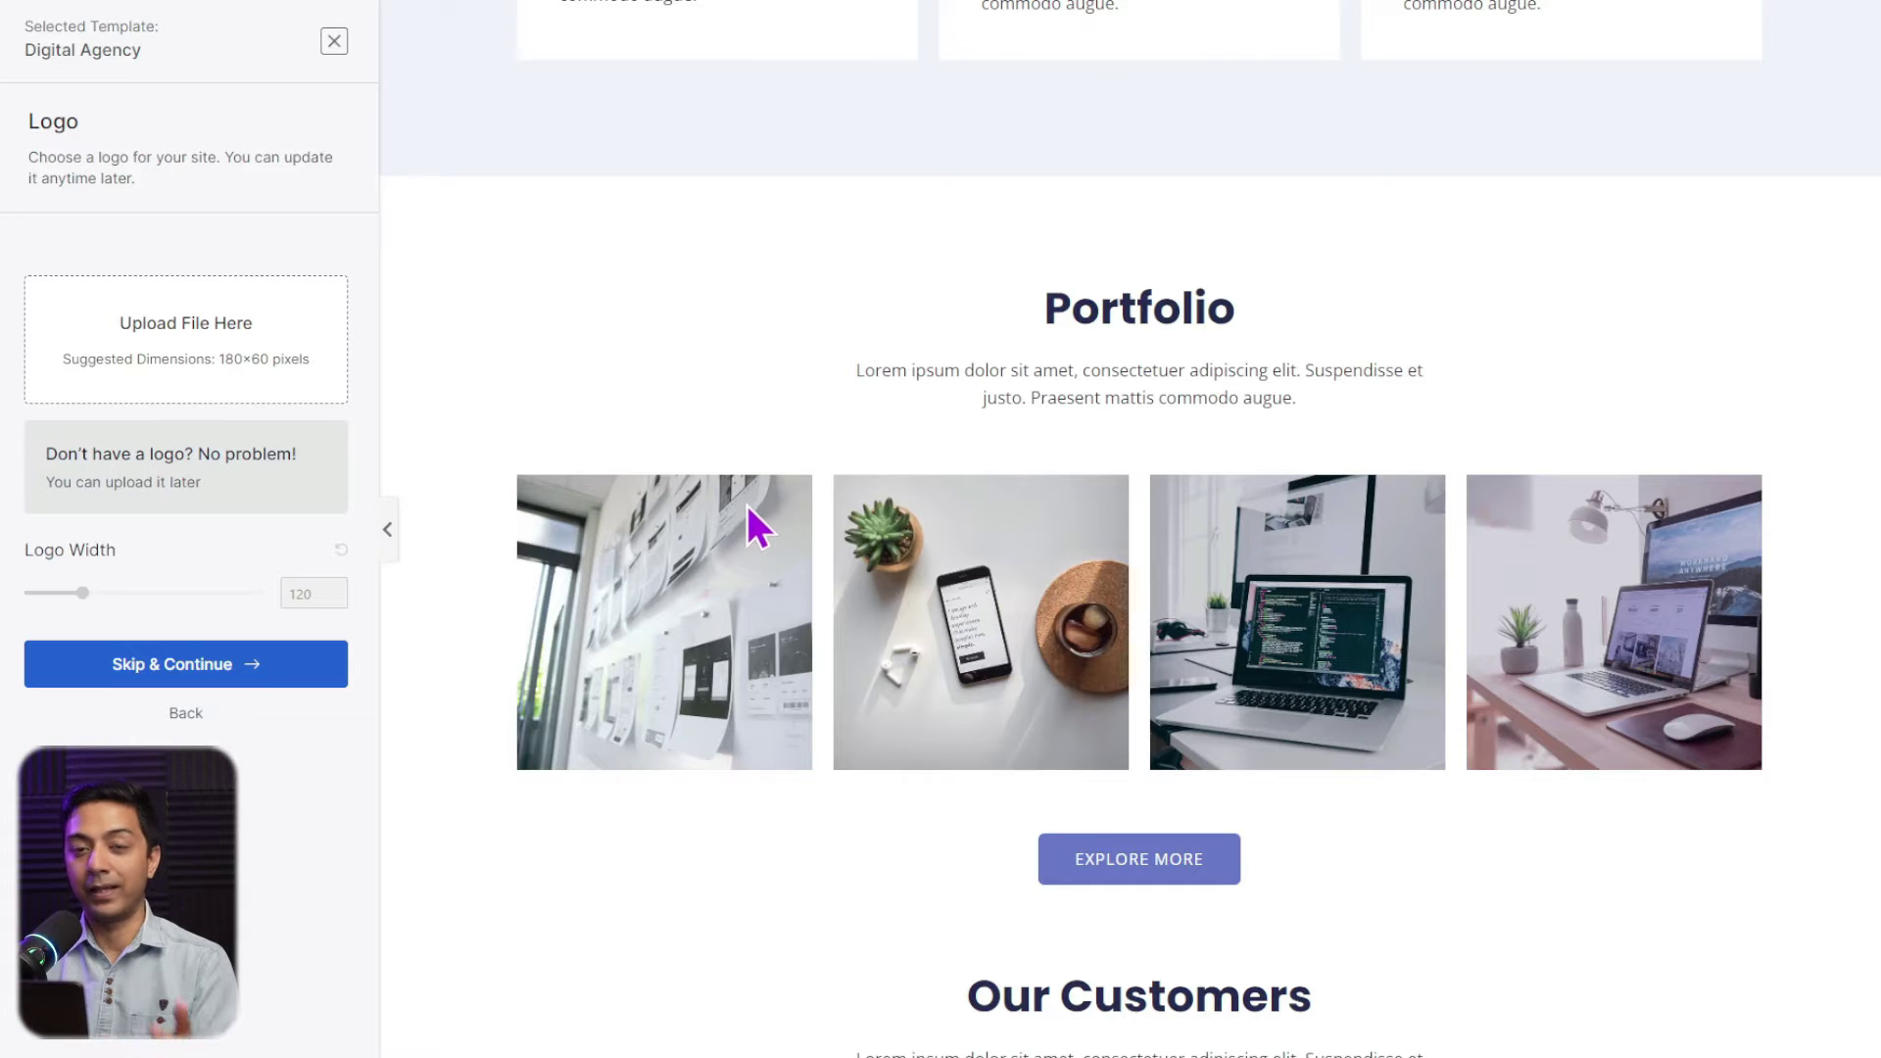
pyautogui.scroll(-5, 760, 507)
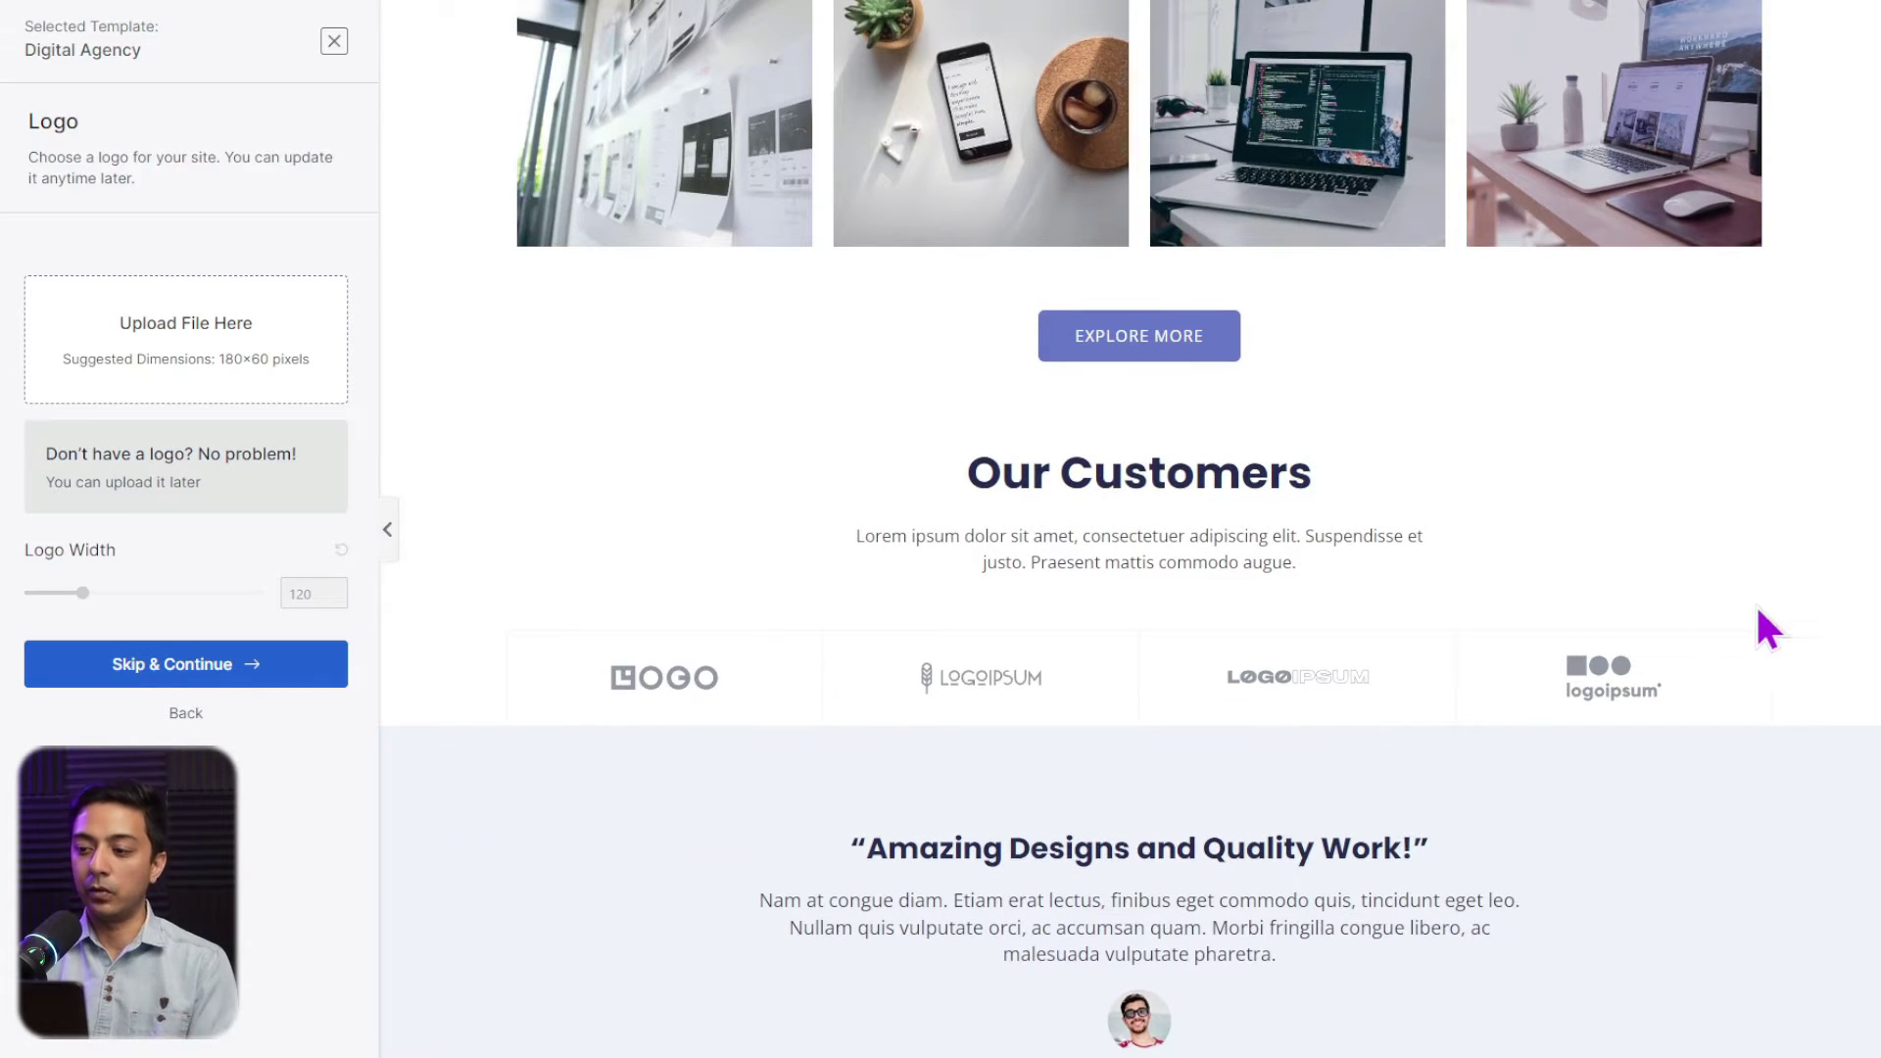
pyautogui.scroll(-4, 1861, 608)
pyautogui.scroll(-7, 1130, 529)
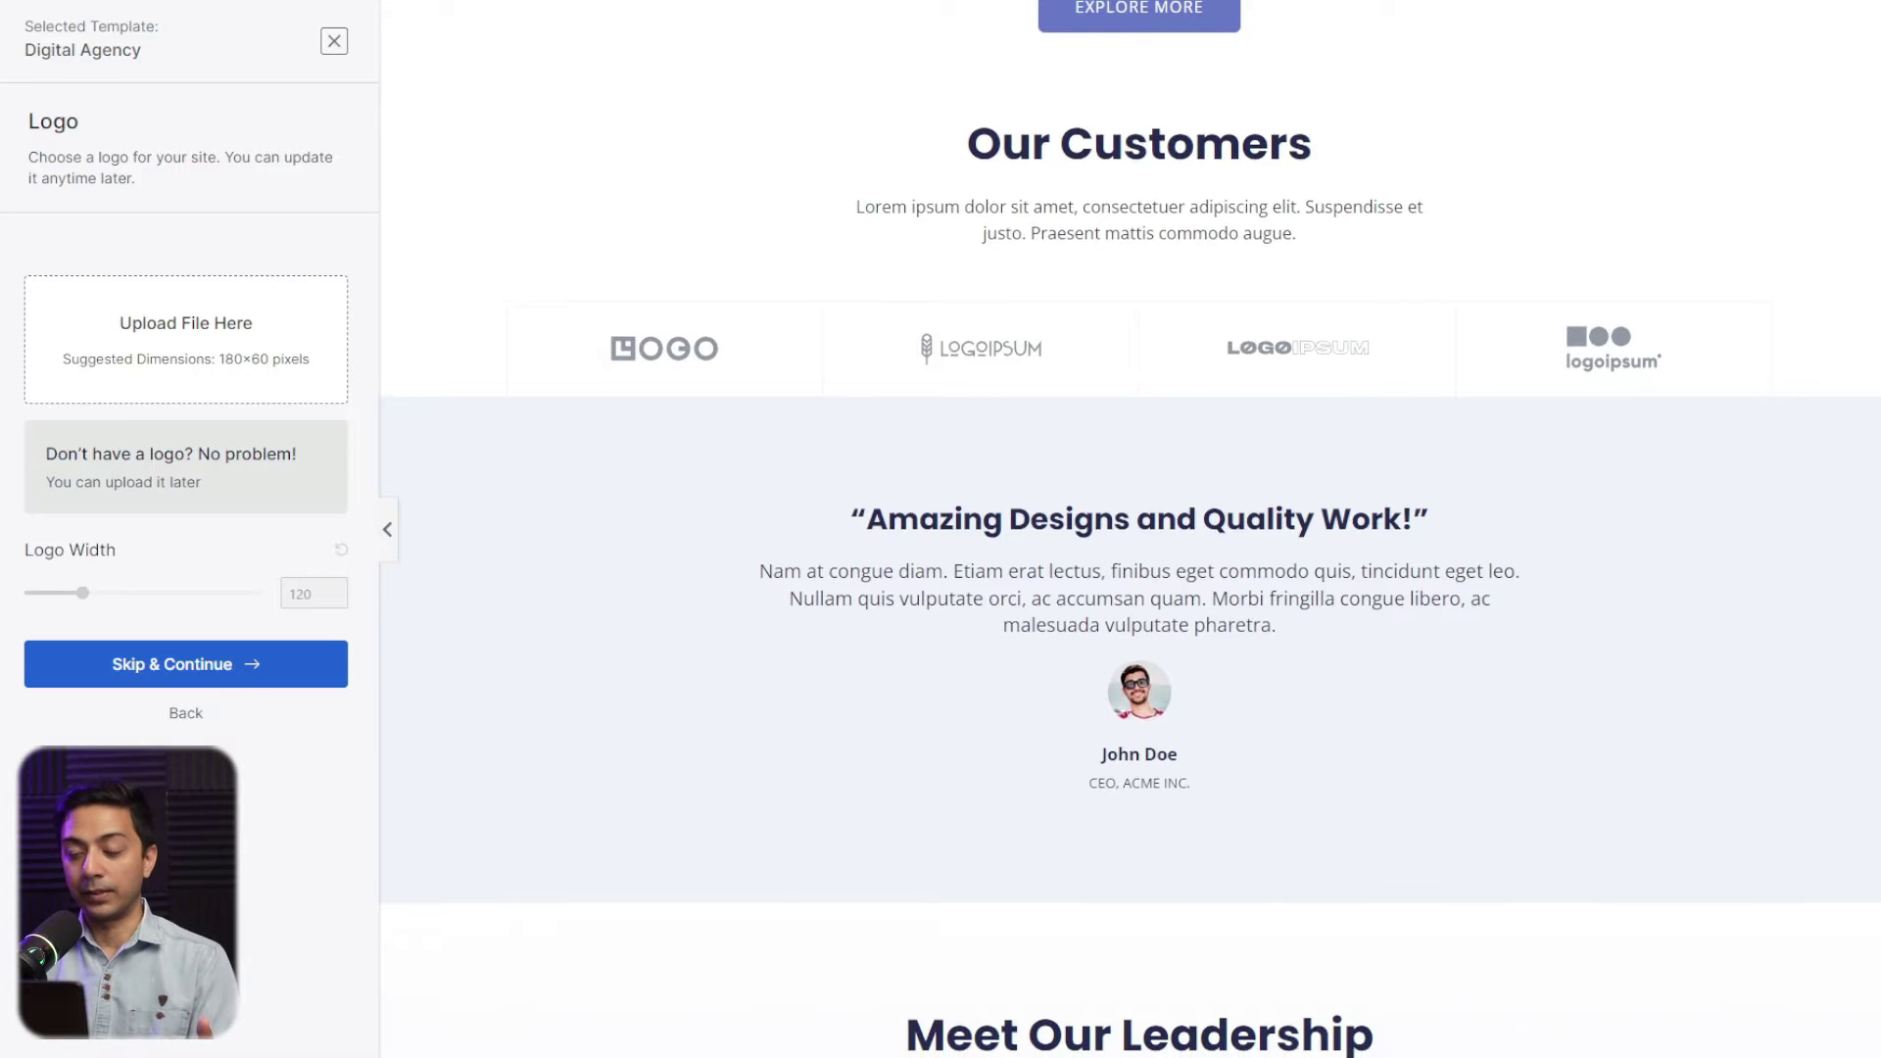
pyautogui.scroll(-4, 1130, 529)
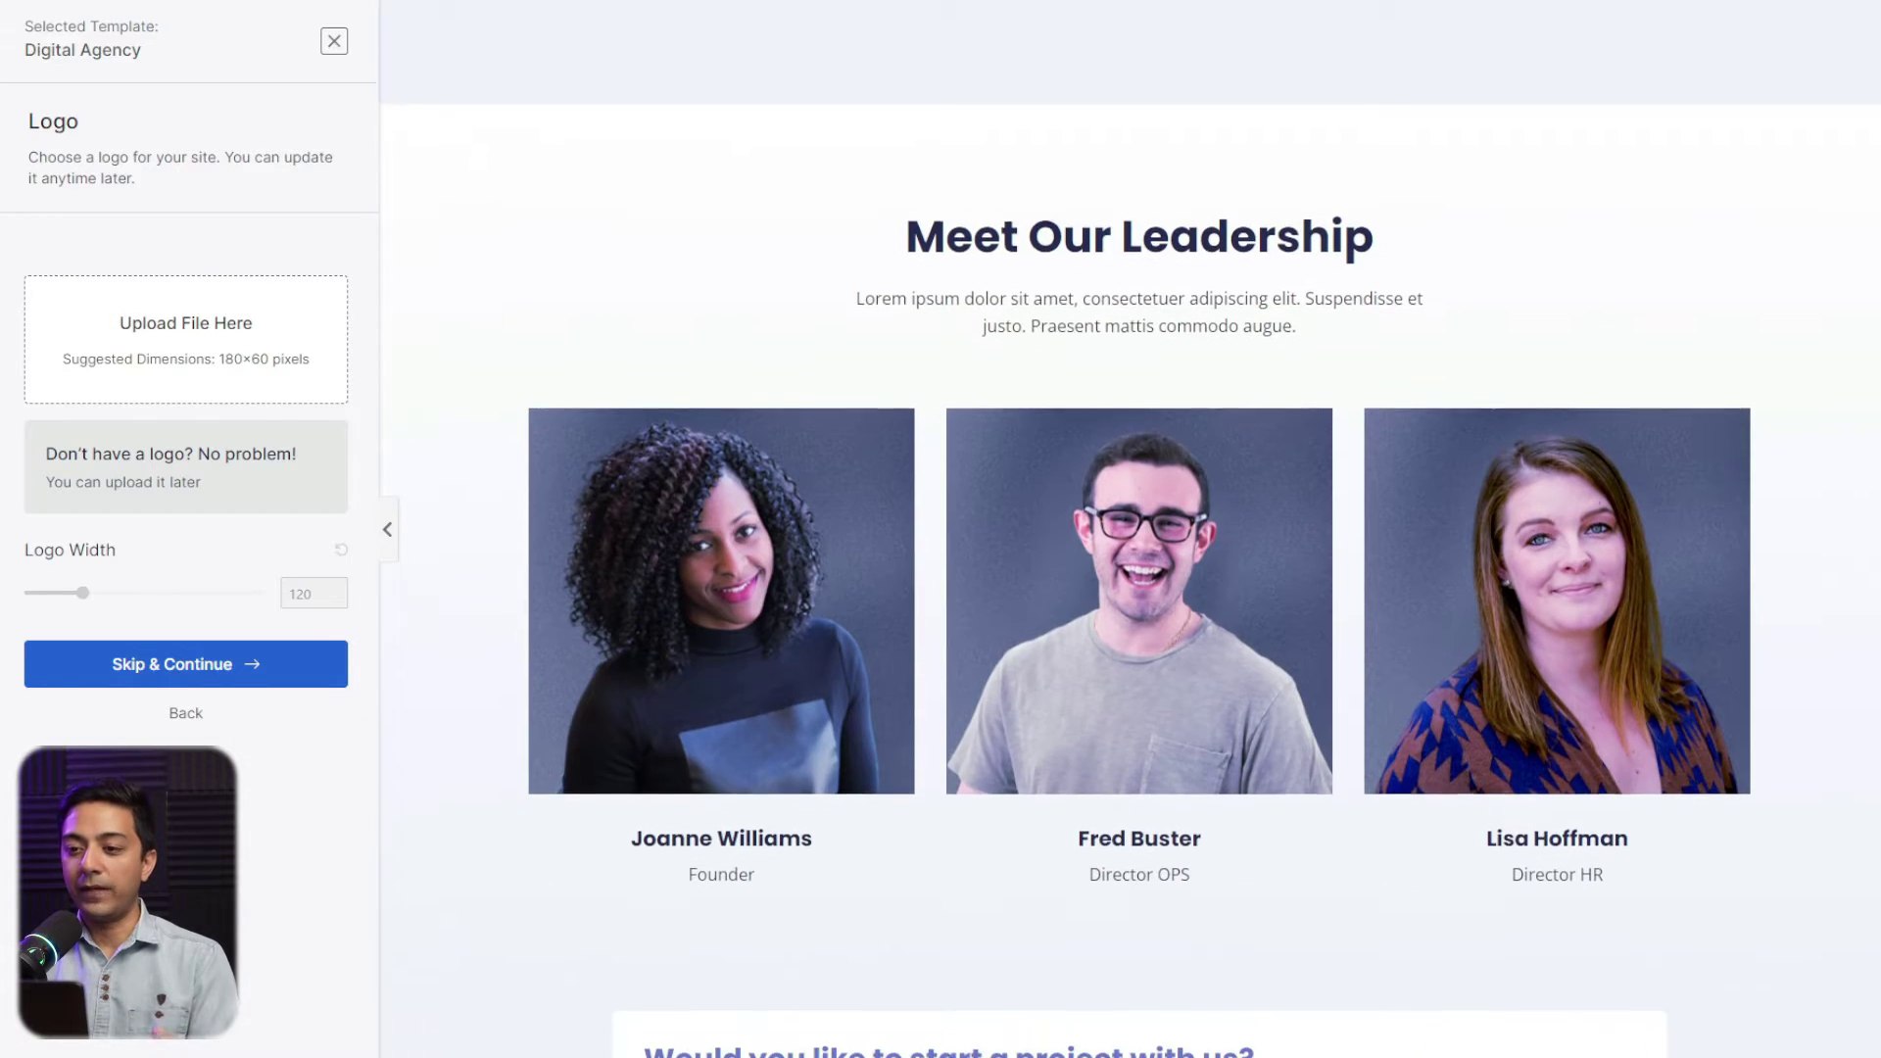
pyautogui.scroll(-4, 1129, 529)
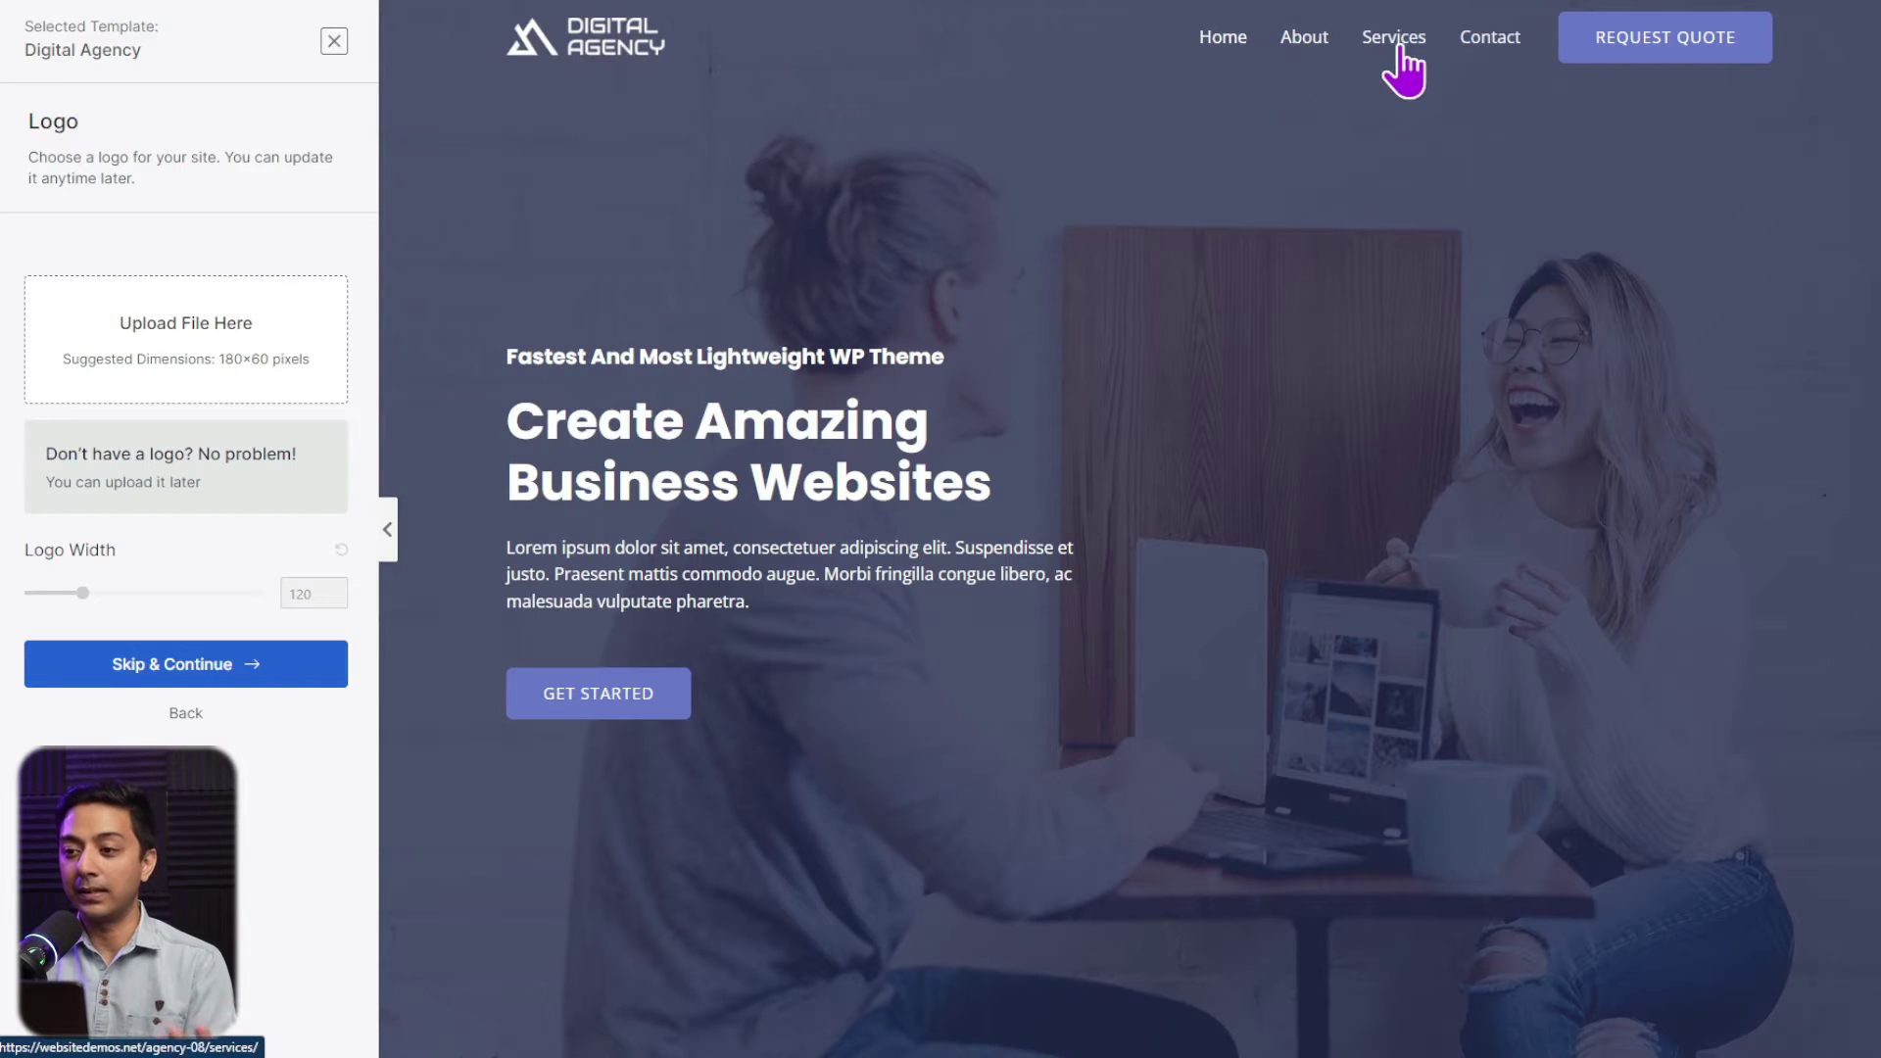
# Step: View the About, Services and Contact pages in the Digital Agency template preview
pyautogui.click(1313, 44)
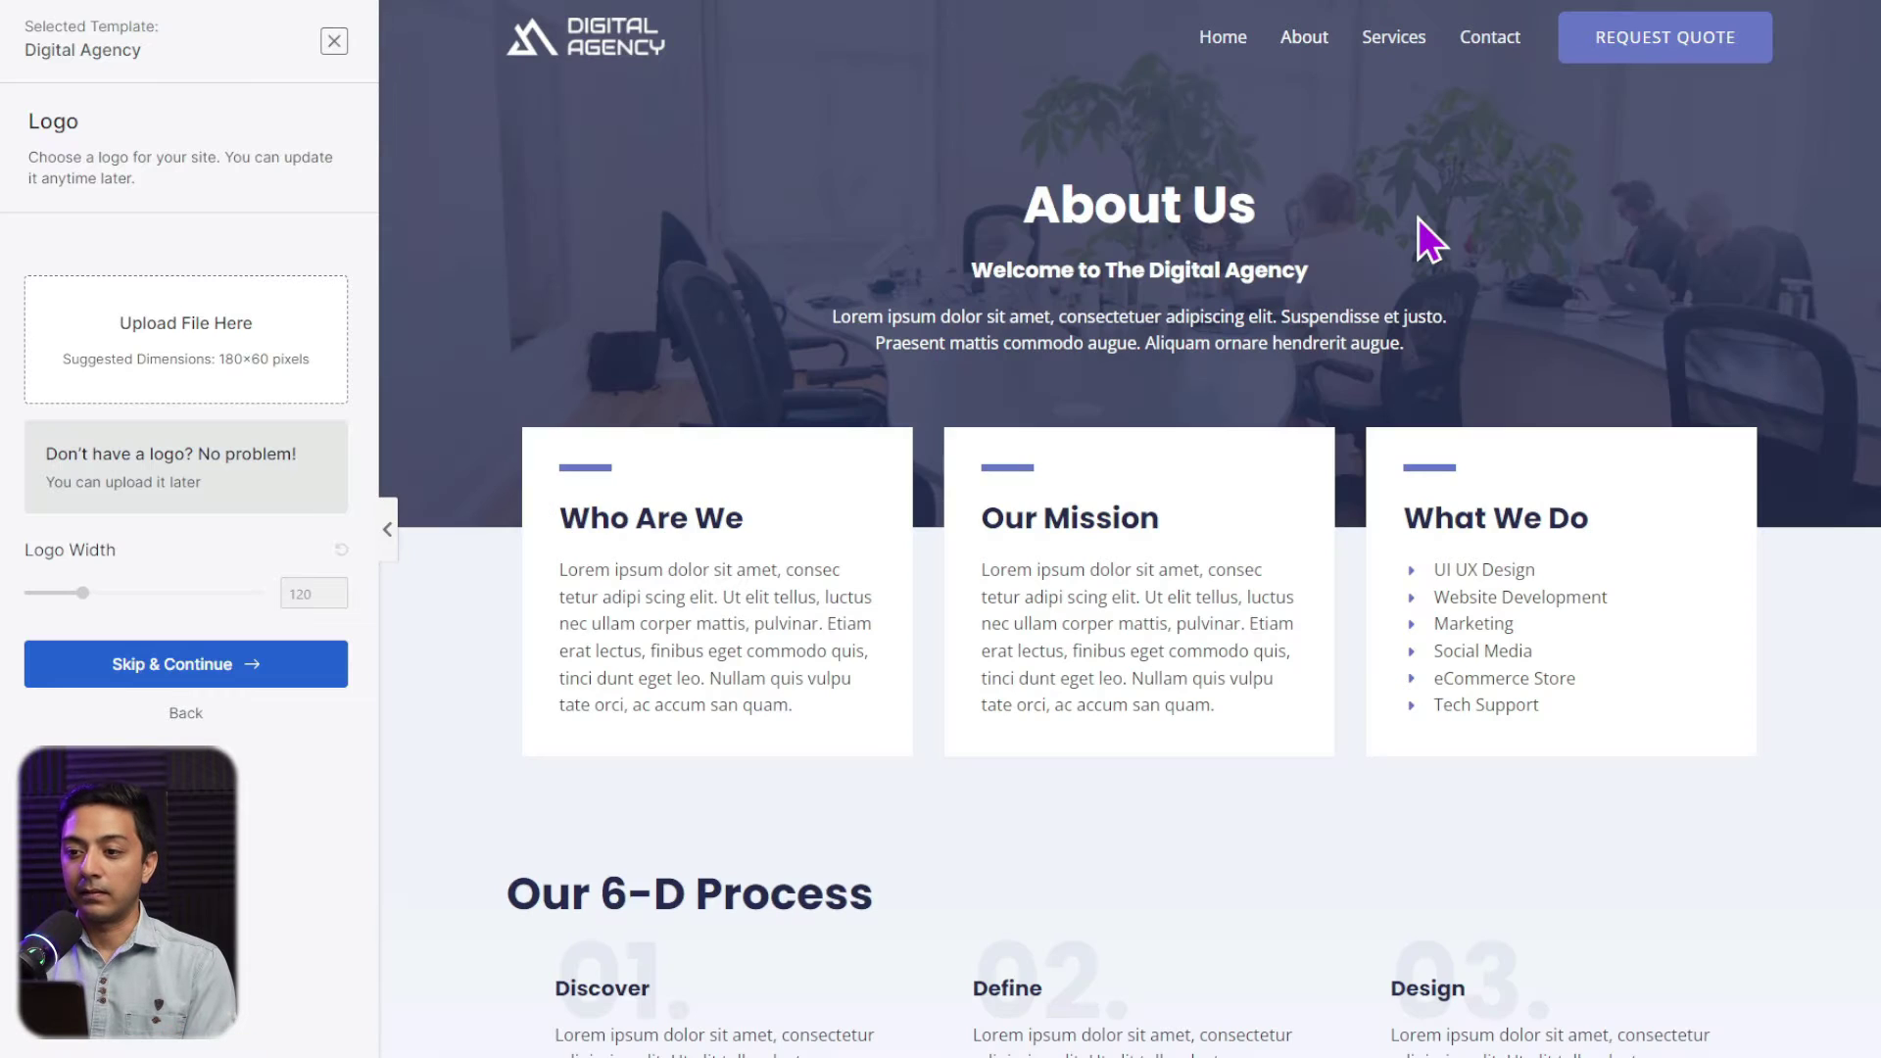
pyautogui.click(1386, 47)
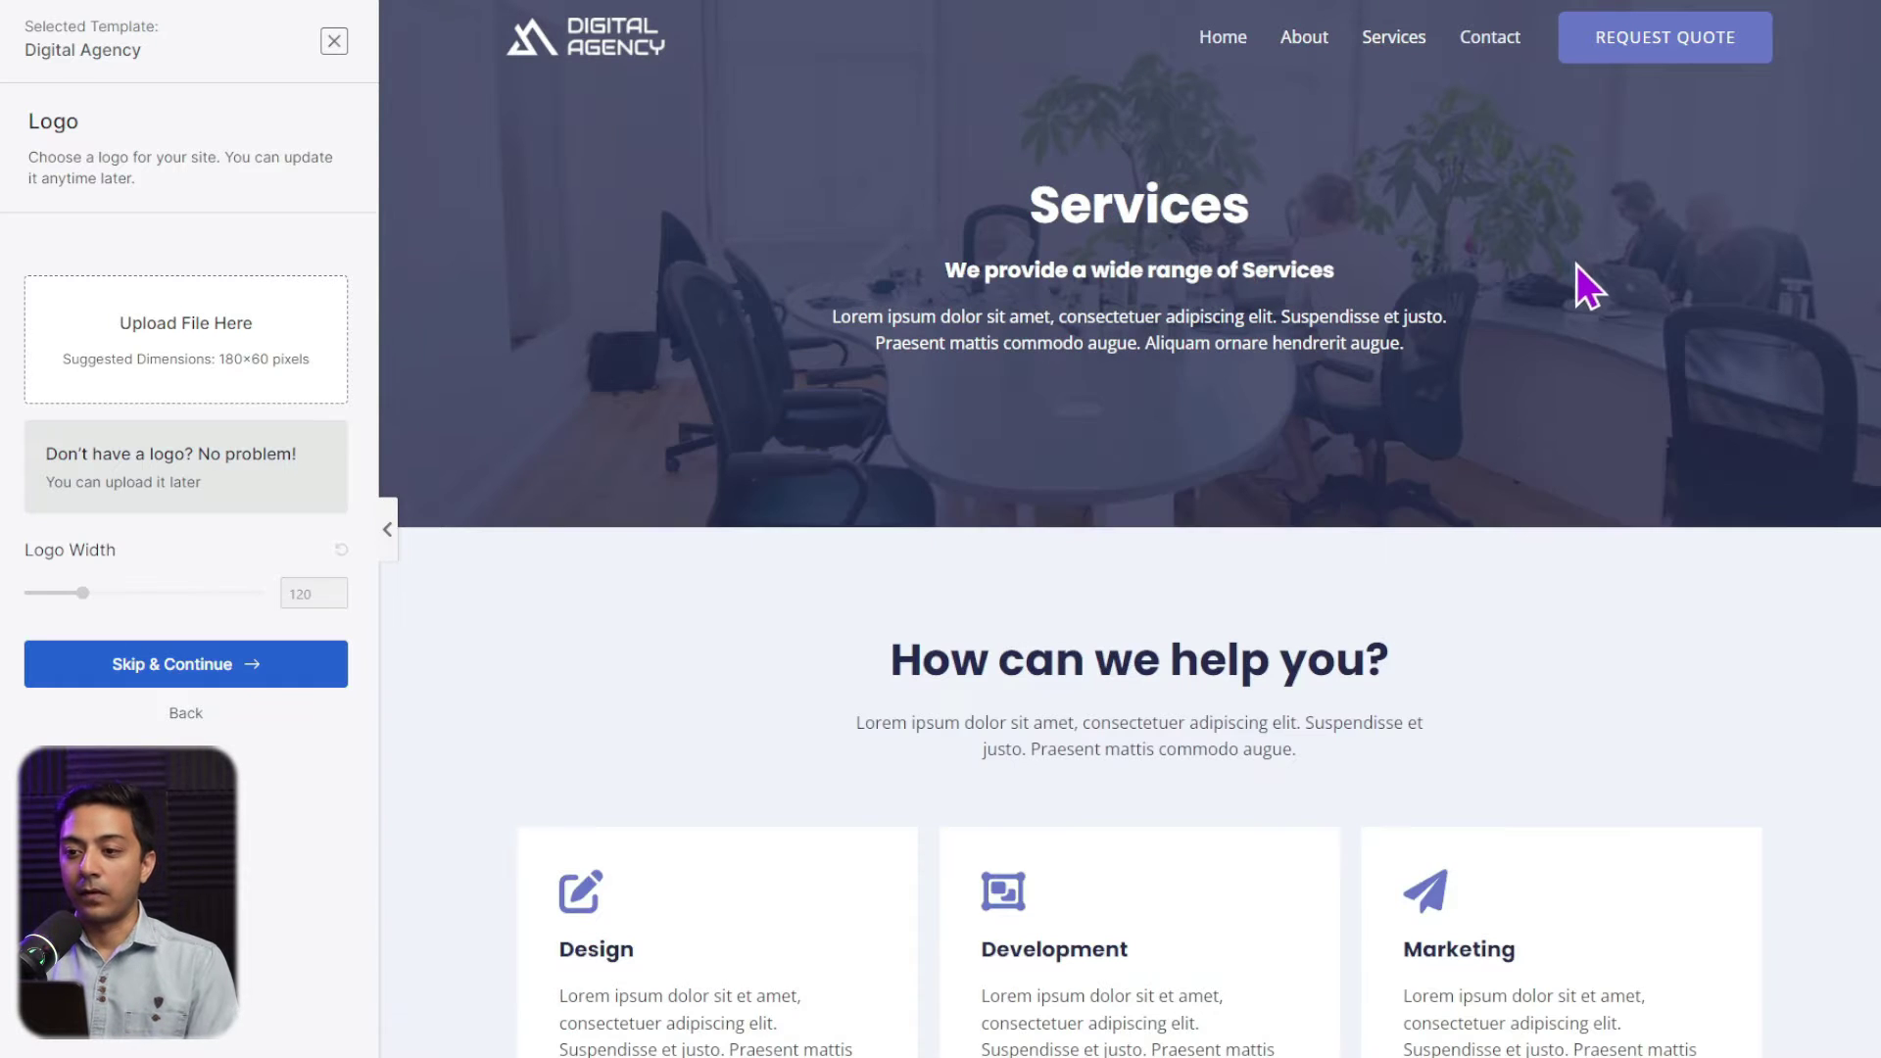
pyautogui.scroll(-4, 1587, 282)
pyautogui.scroll(5, 1589, 280)
pyautogui.click(1491, 36)
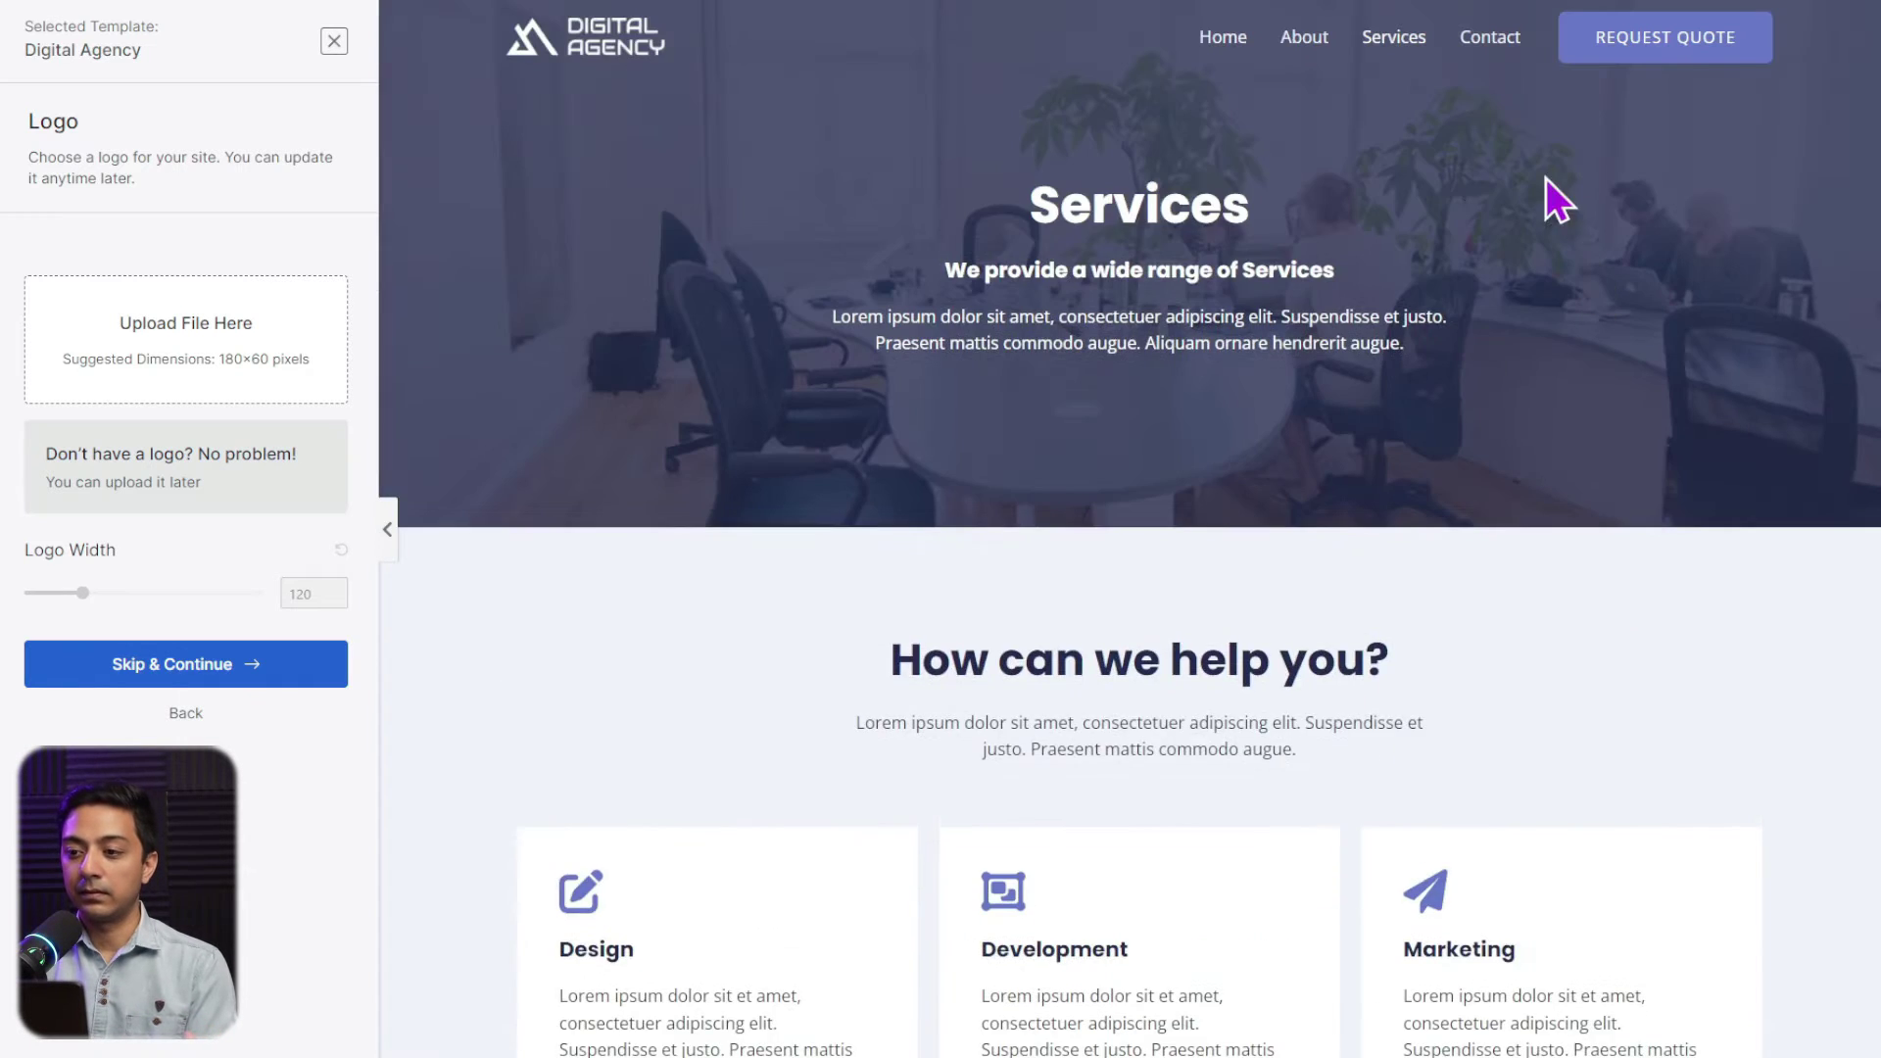
pyautogui.scroll(-3, 1507, 386)
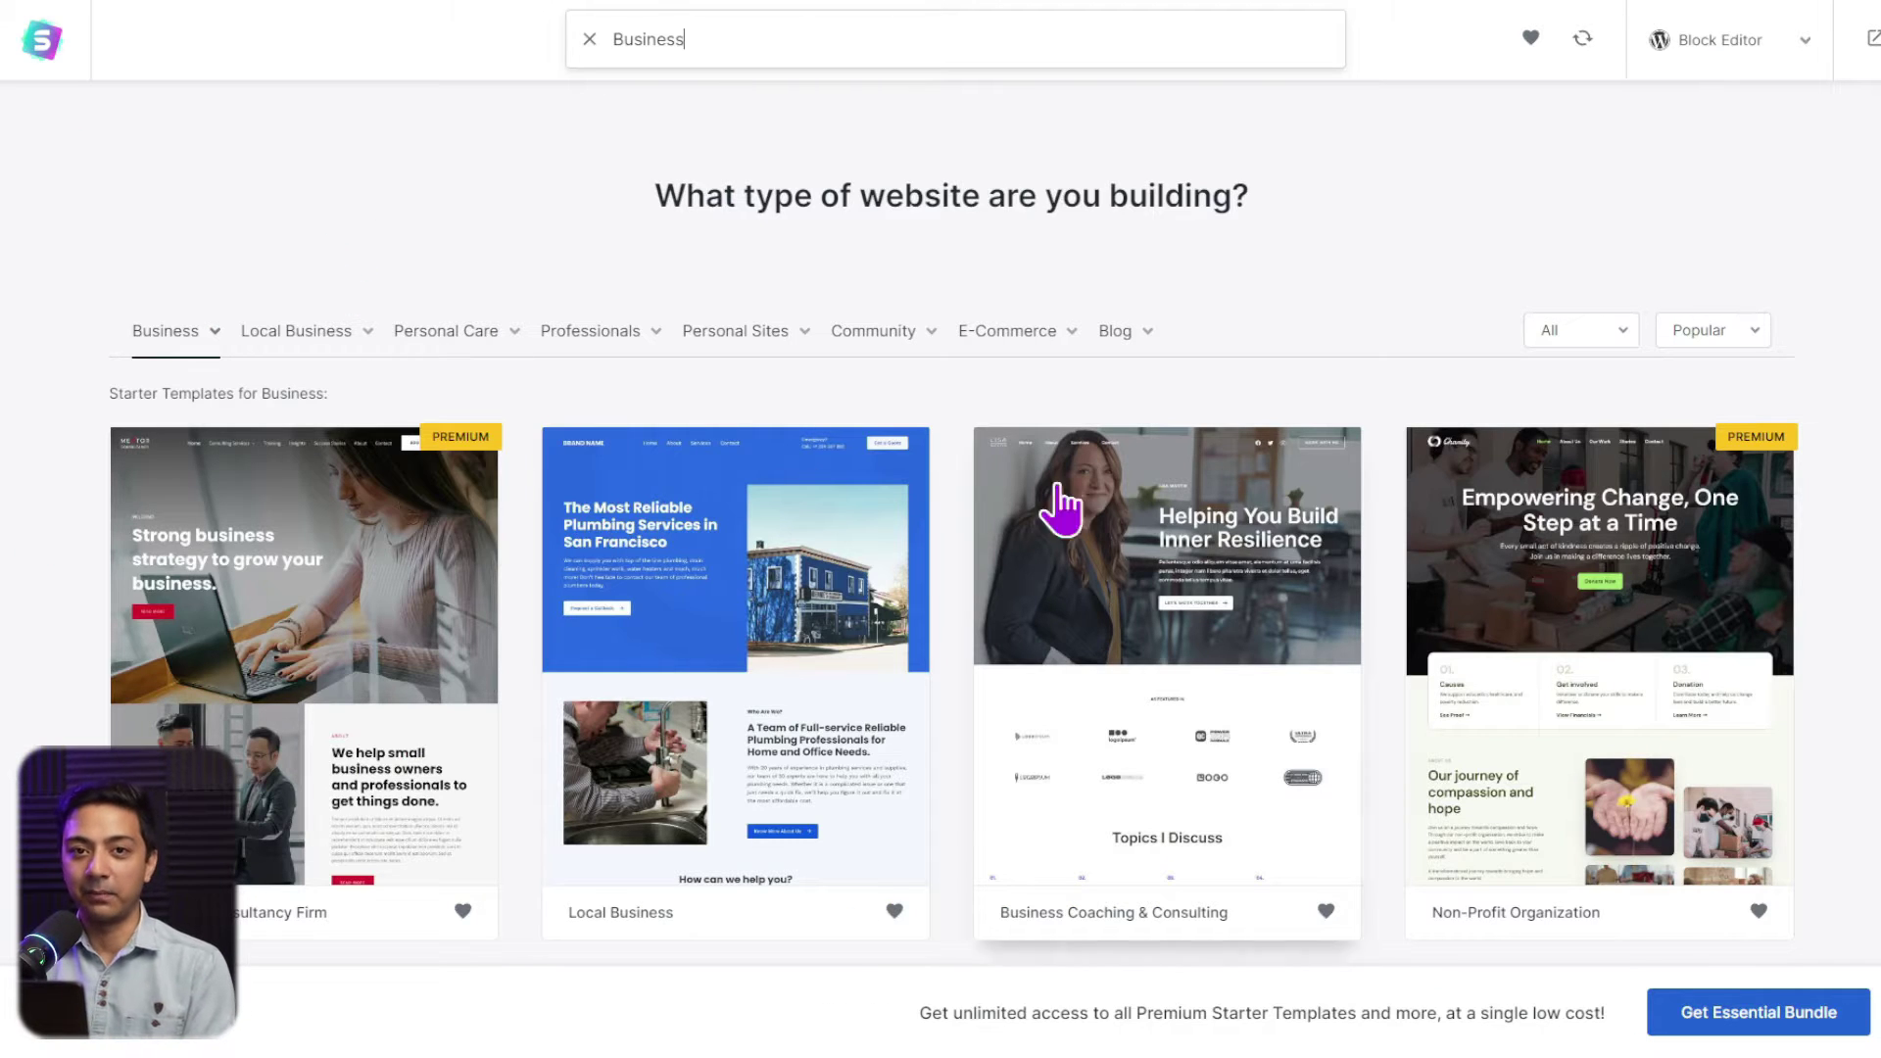
# Step: Look through the Business starter templates again, starting from the Business Consultancy Firm row
pyautogui.scroll(-1, 1538, 495)
pyautogui.scroll(-5, 1536, 480)
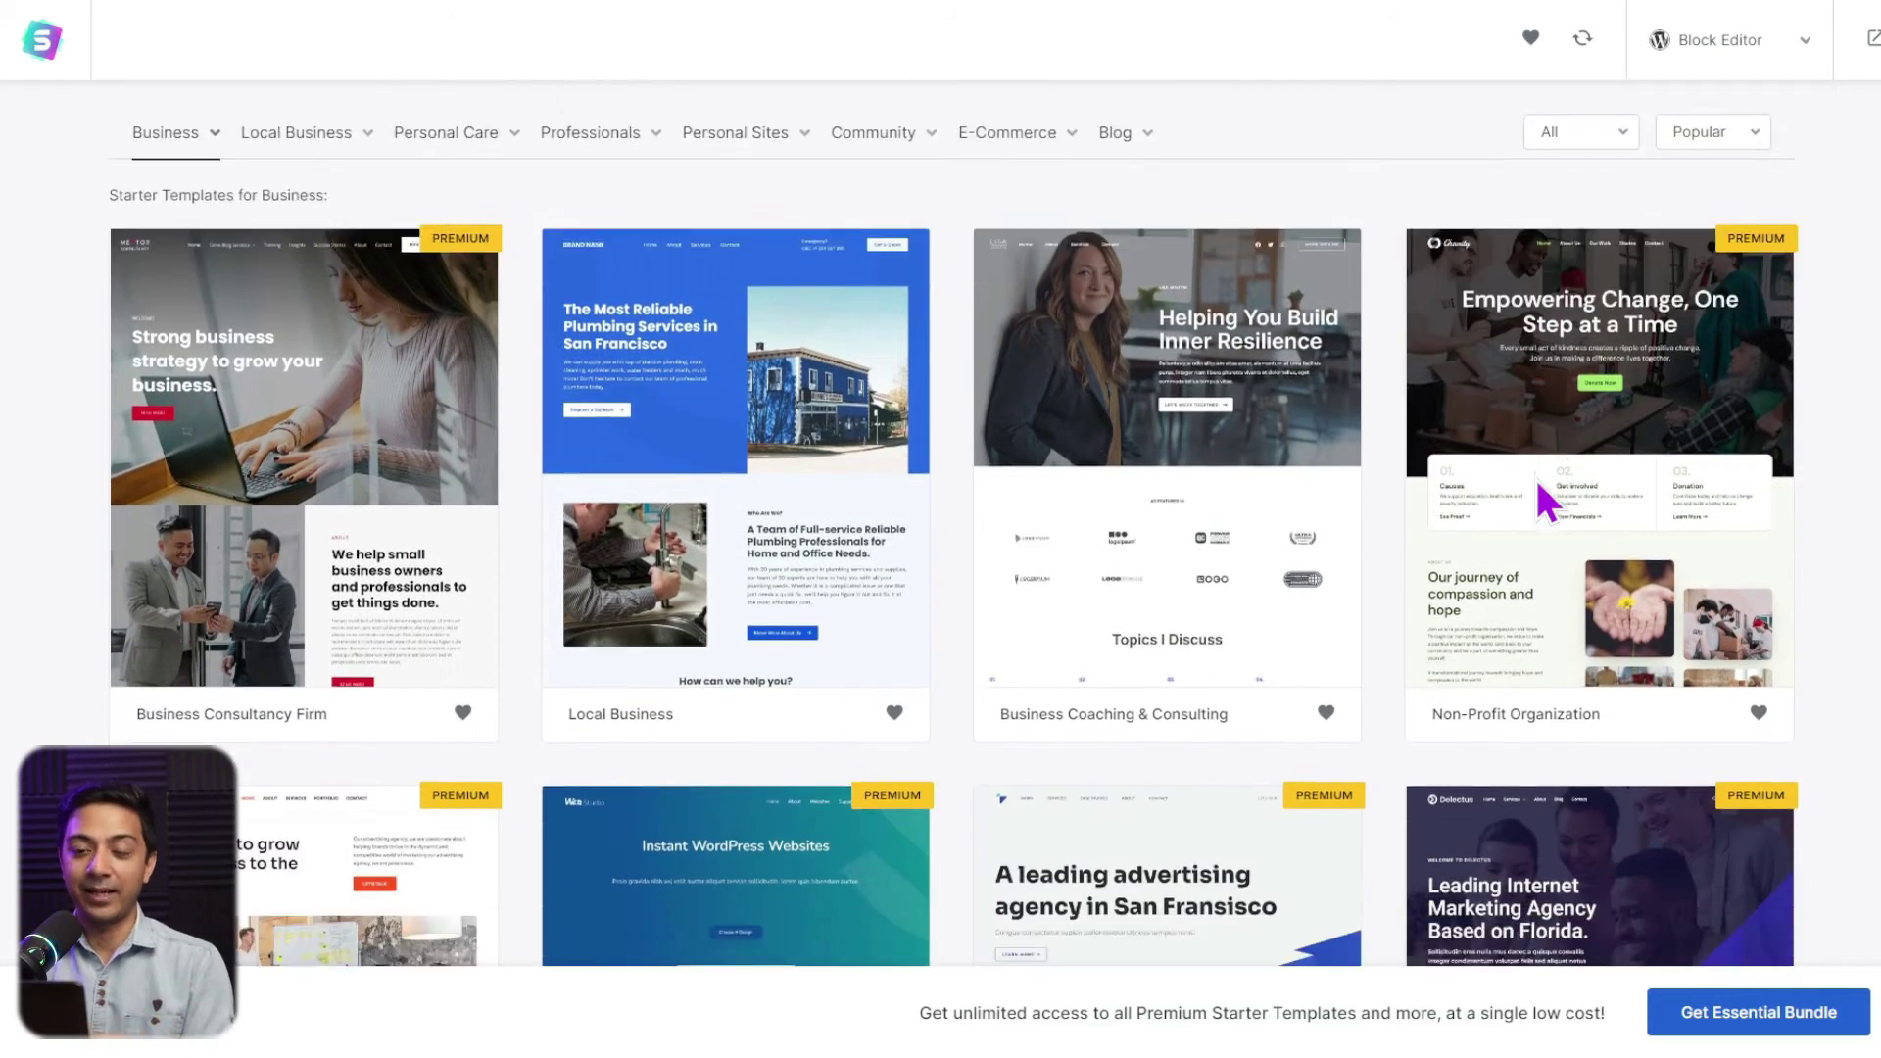
pyautogui.scroll(-4, 1536, 480)
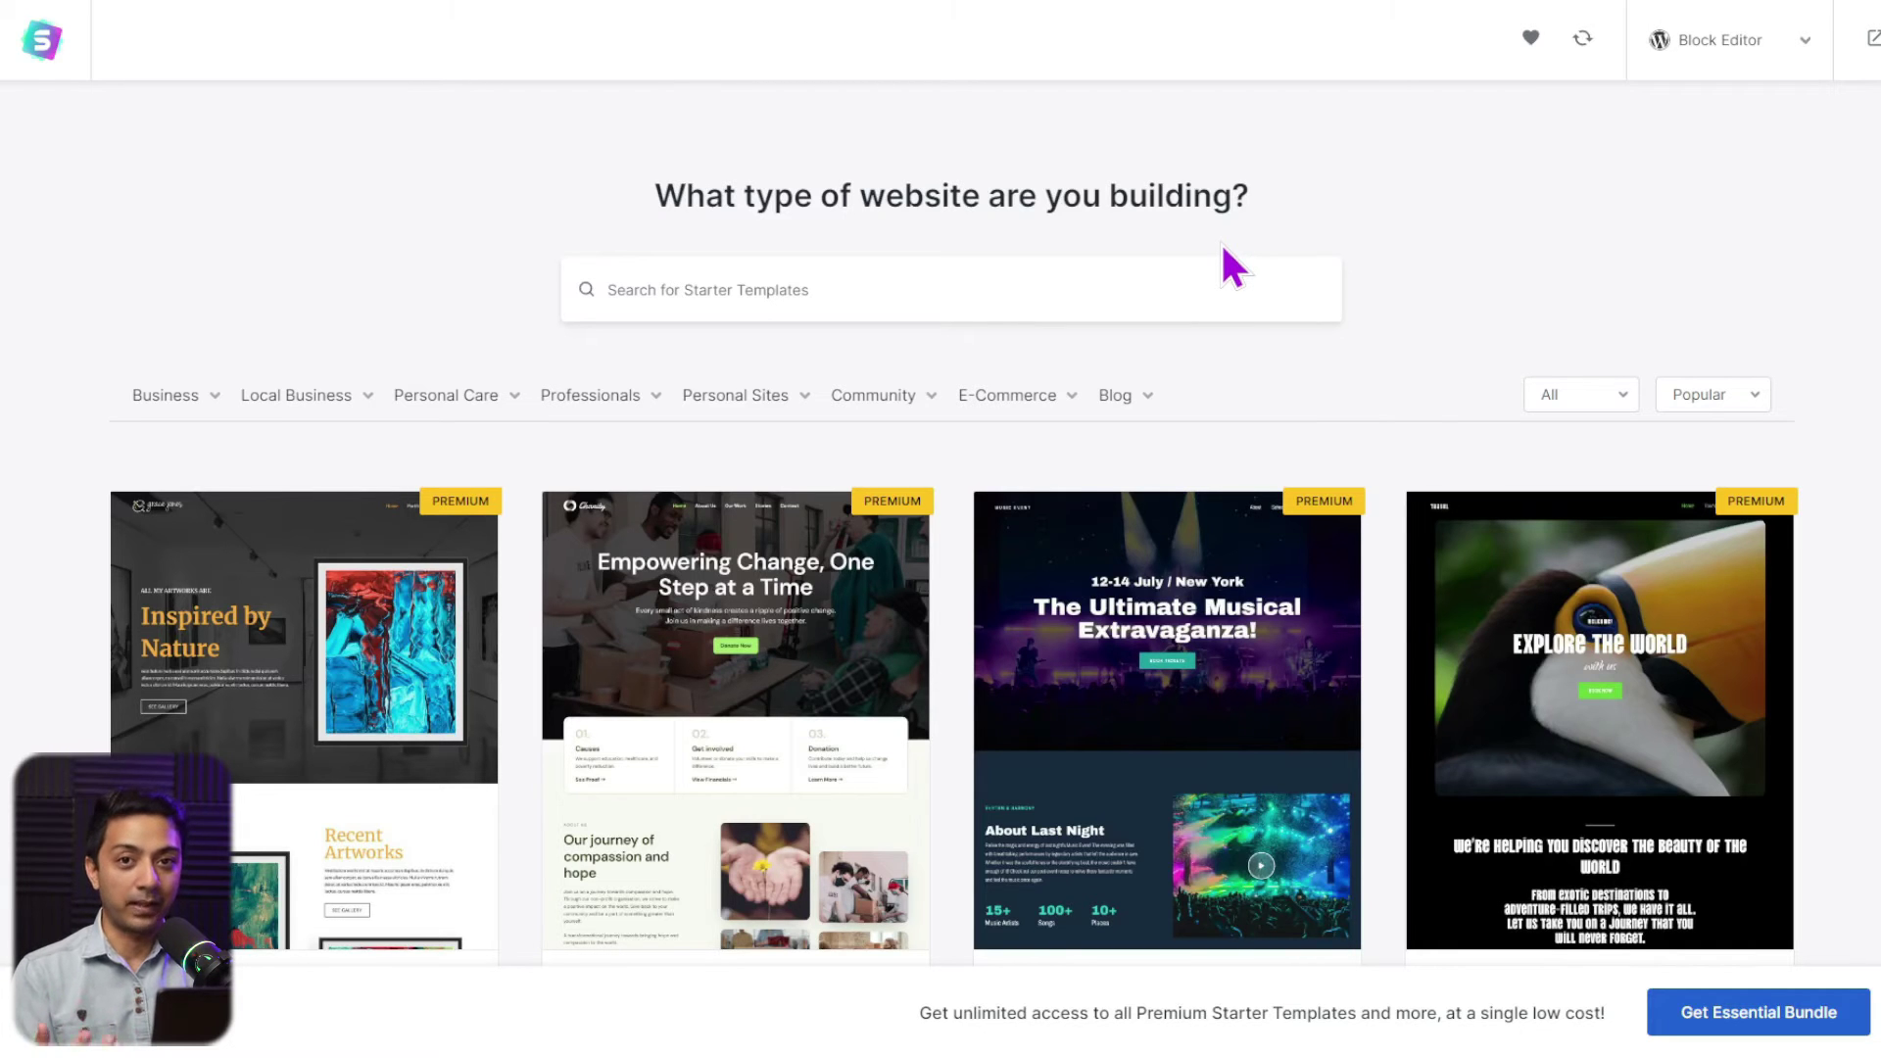
# Step: Filter the starter templates to the Personal Sites category and open the Photographer template with the black Creative Photography header
pyautogui.moveTo(718, 438)
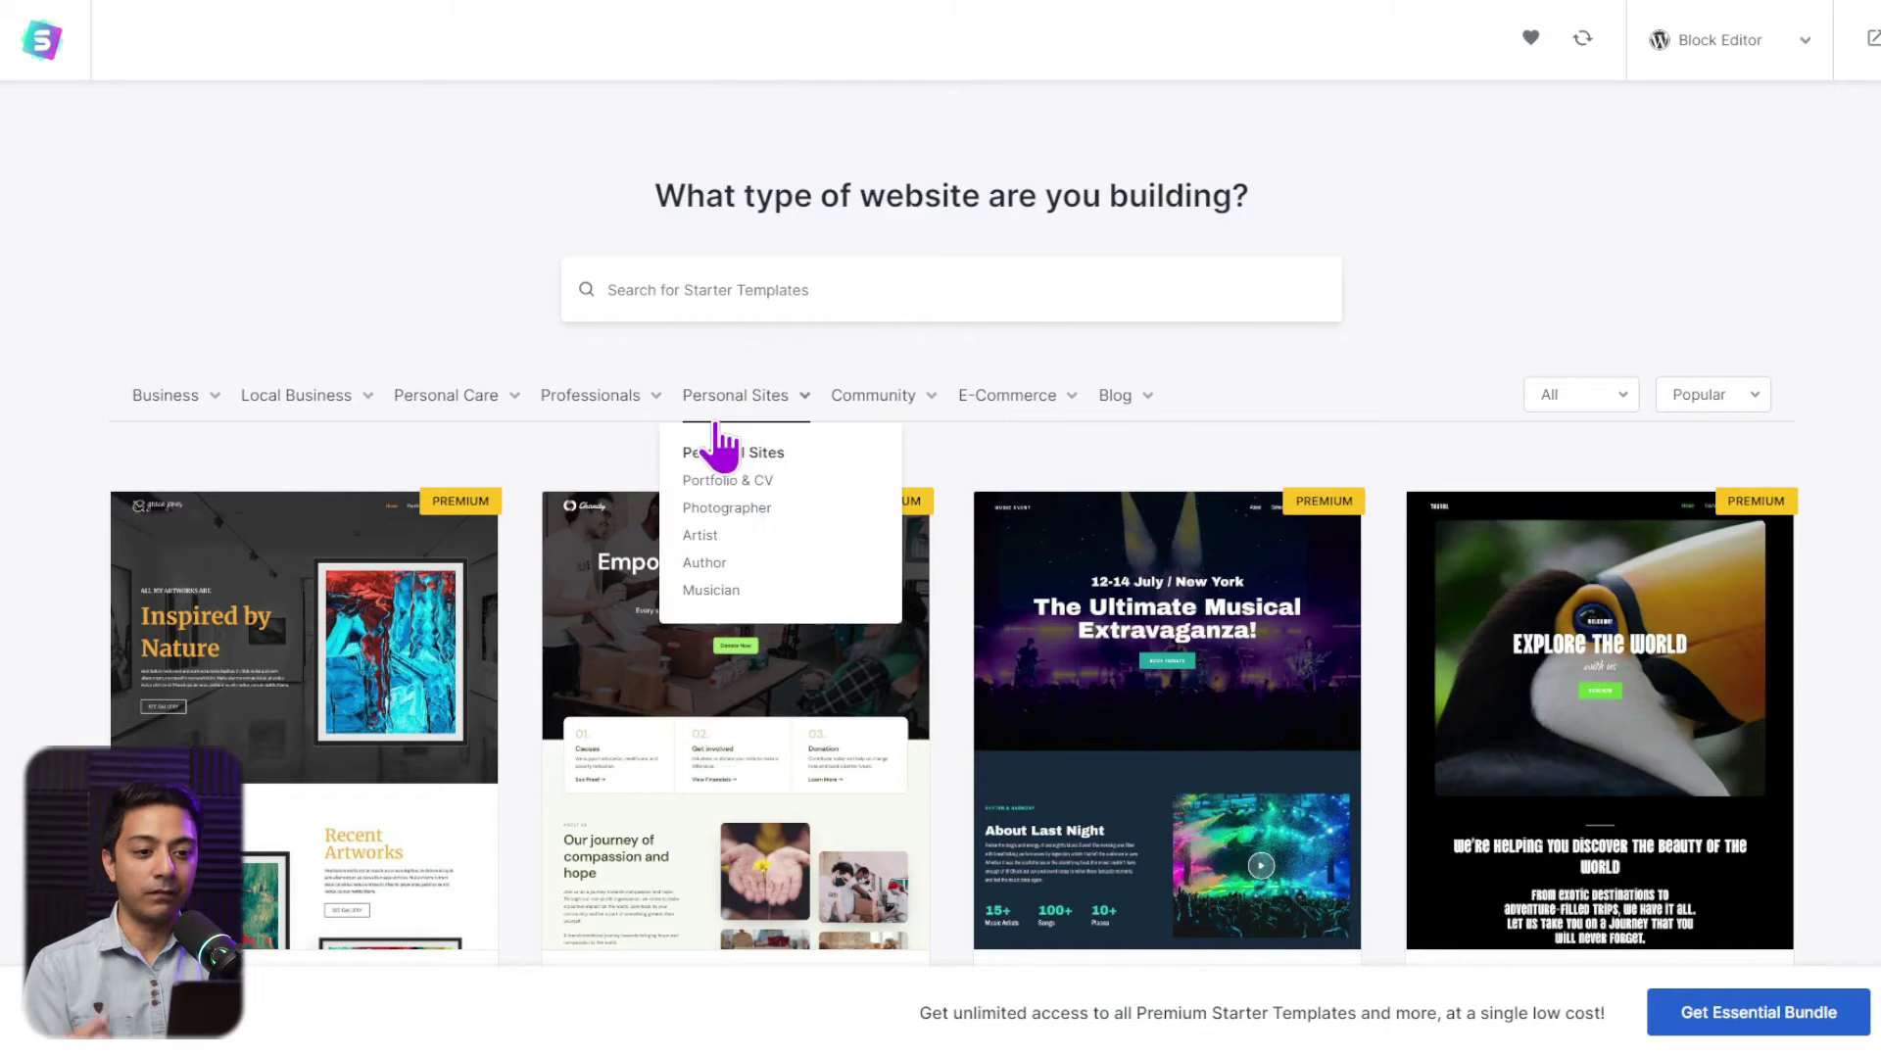
pyautogui.click(767, 409)
pyautogui.scroll(-5, 1700, 260)
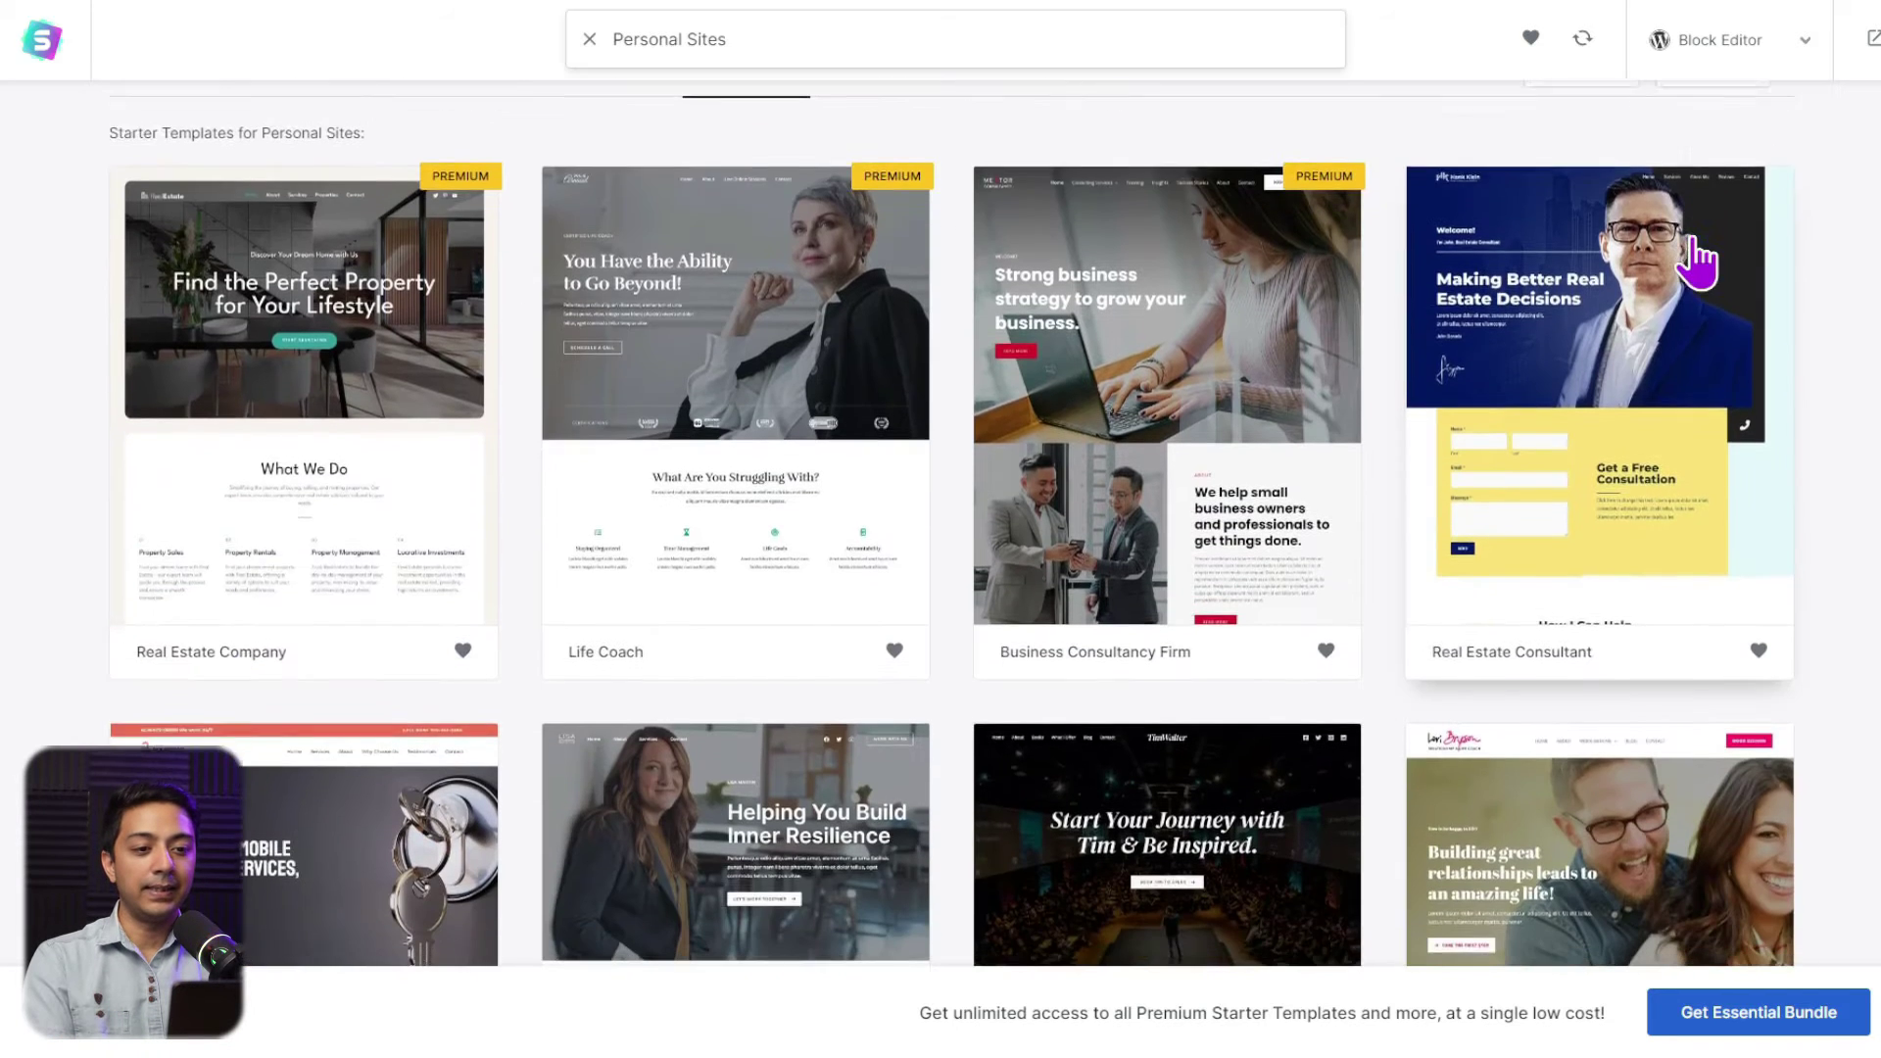
pyautogui.scroll(-4, 1700, 260)
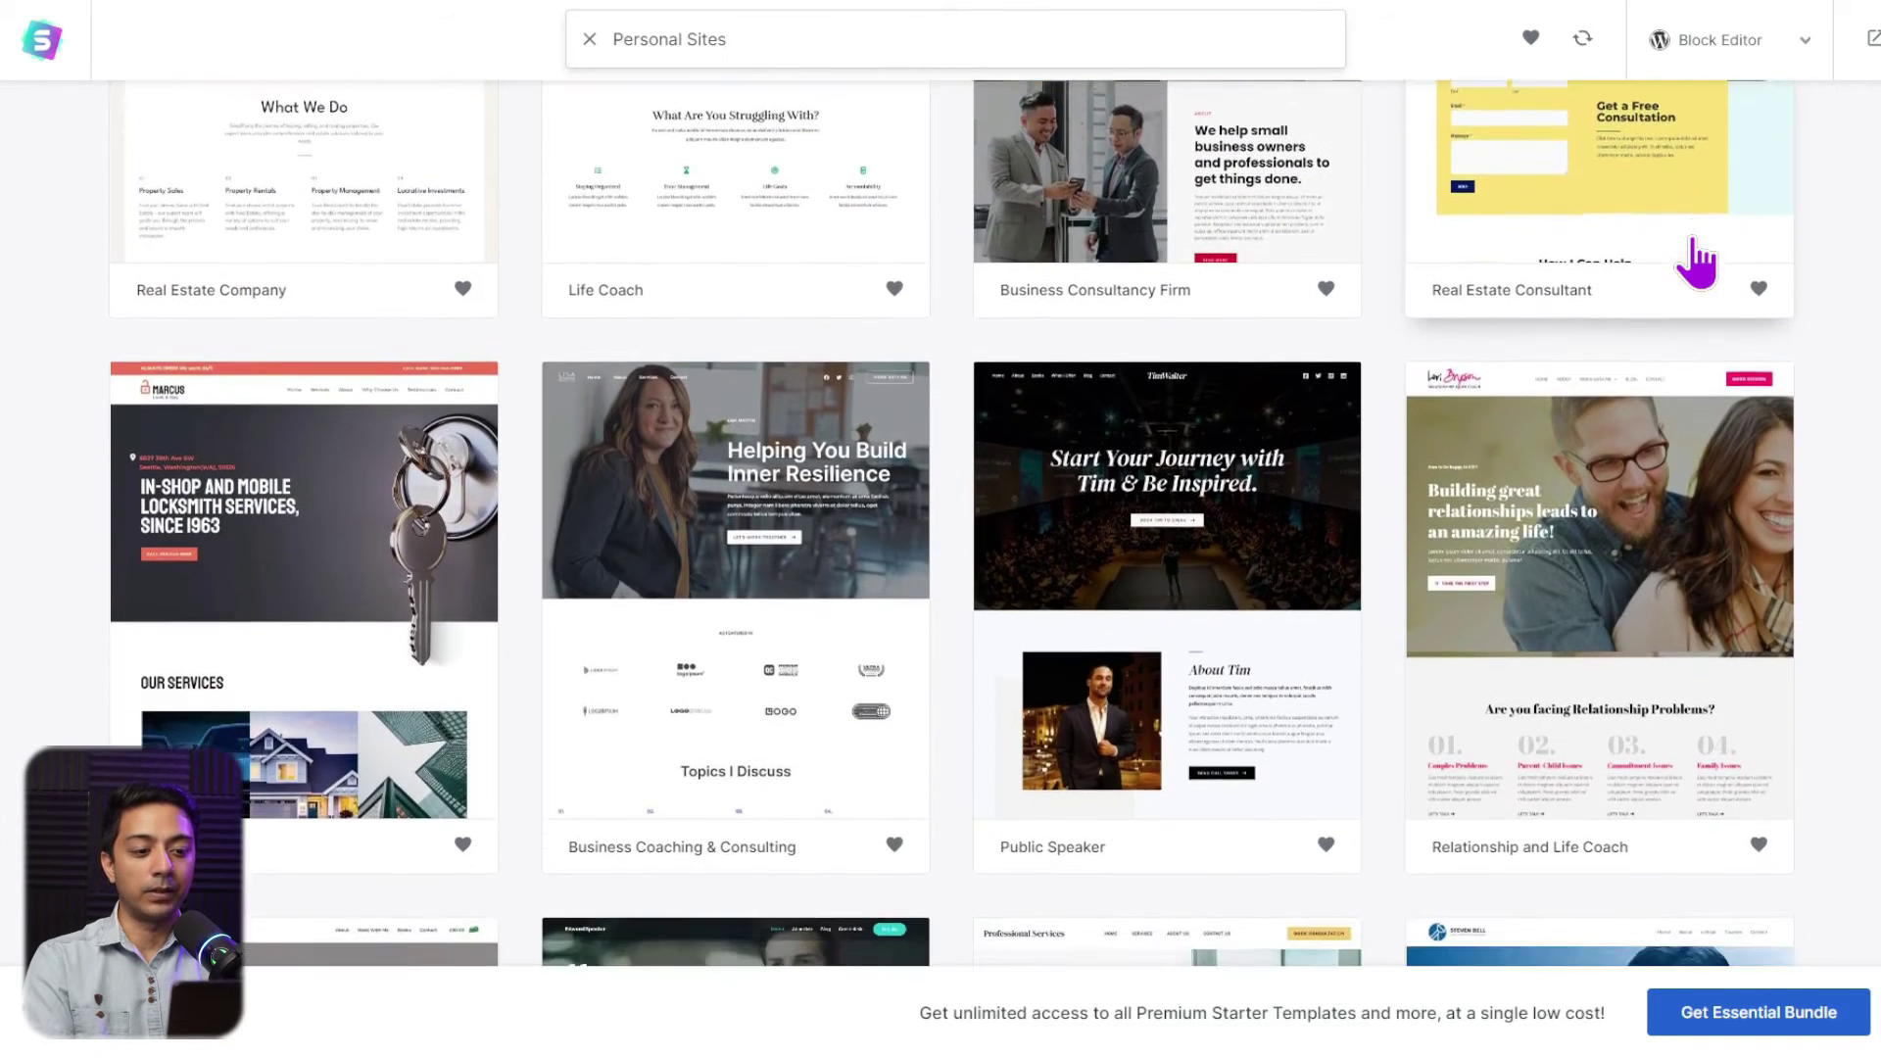
pyautogui.scroll(-5, 1700, 260)
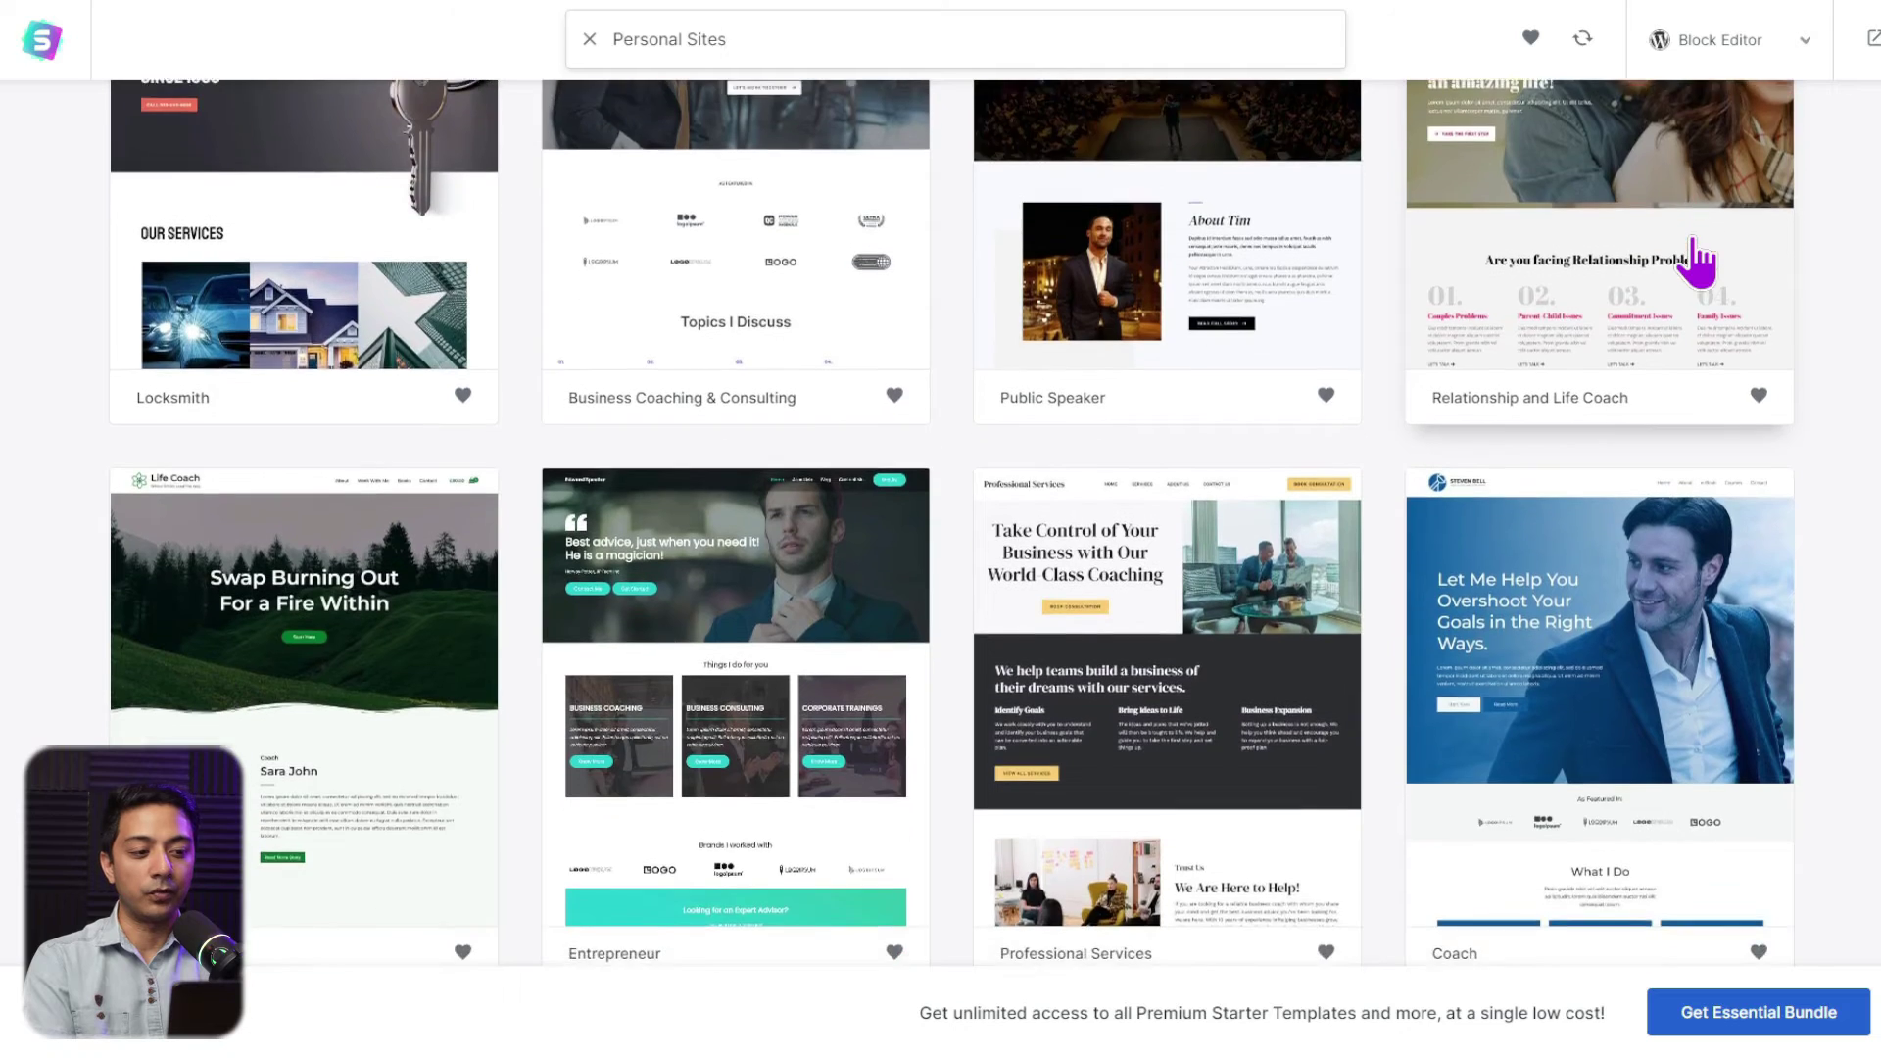
pyautogui.scroll(-12, 1700, 260)
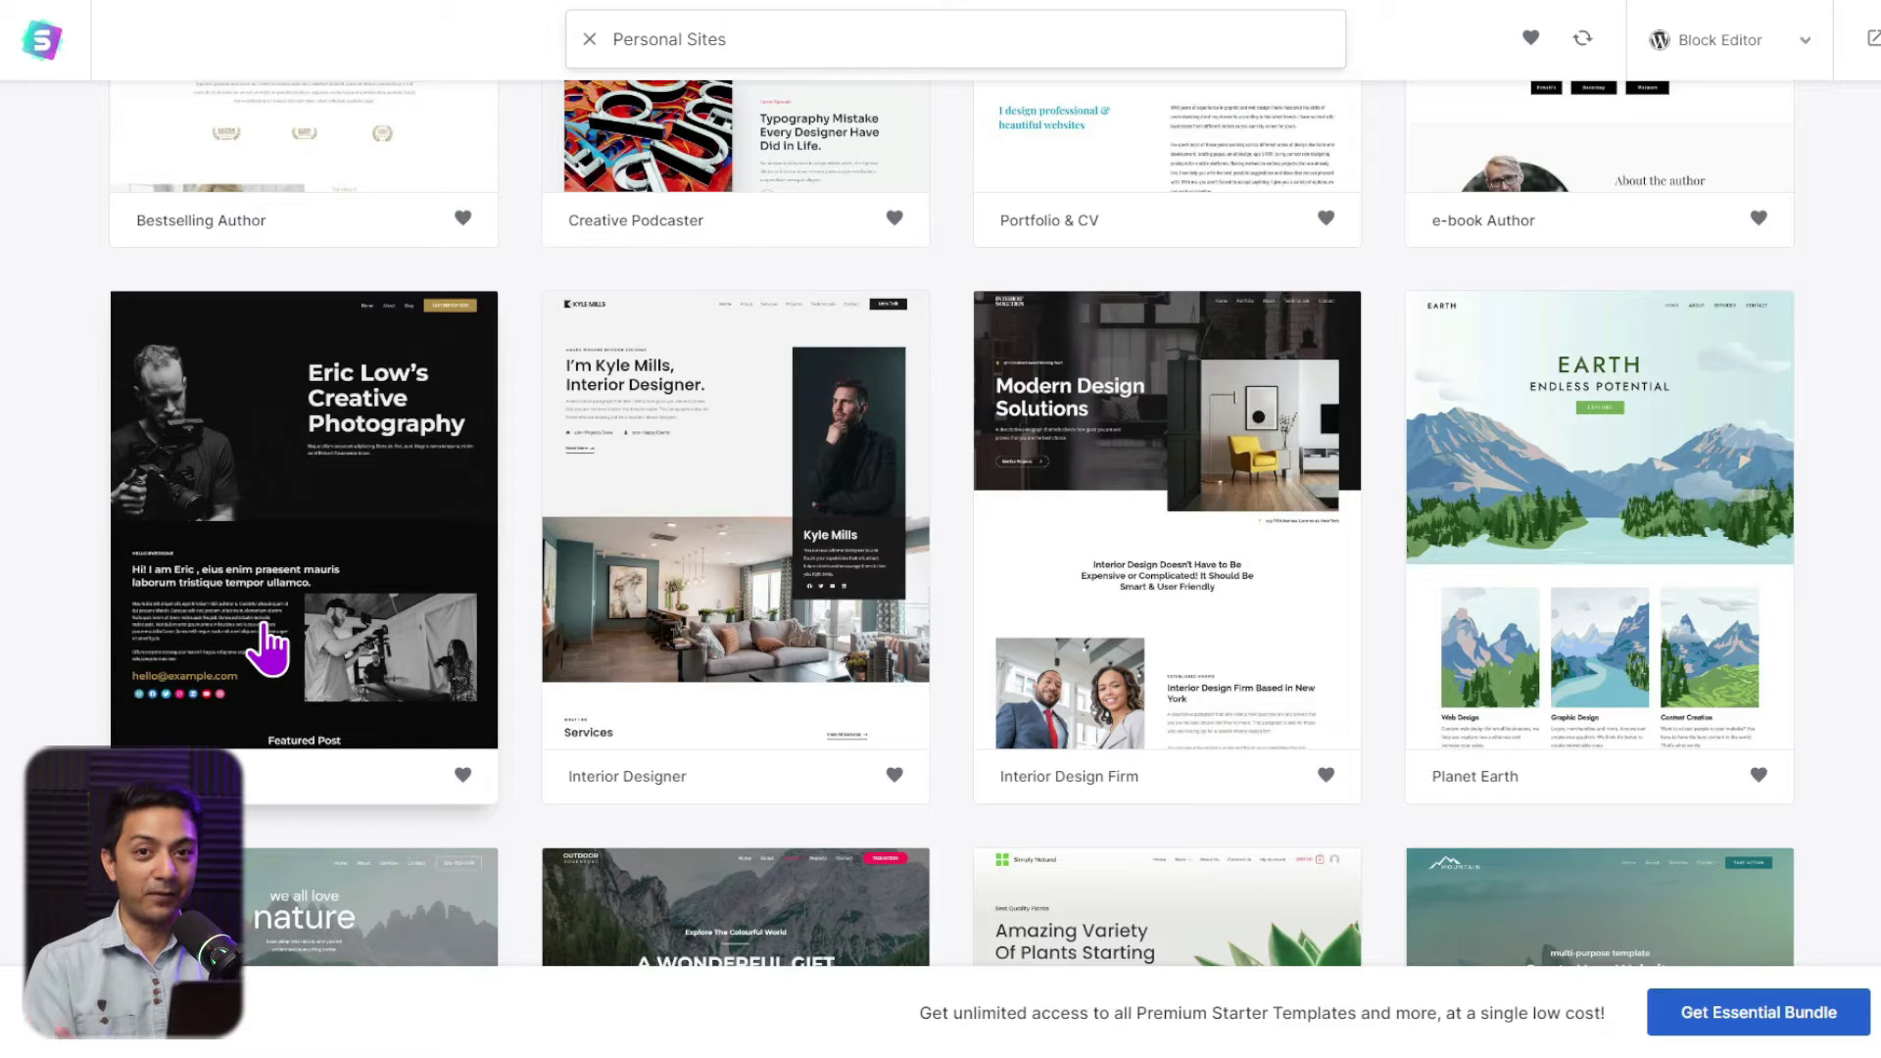
pyautogui.click(355, 519)
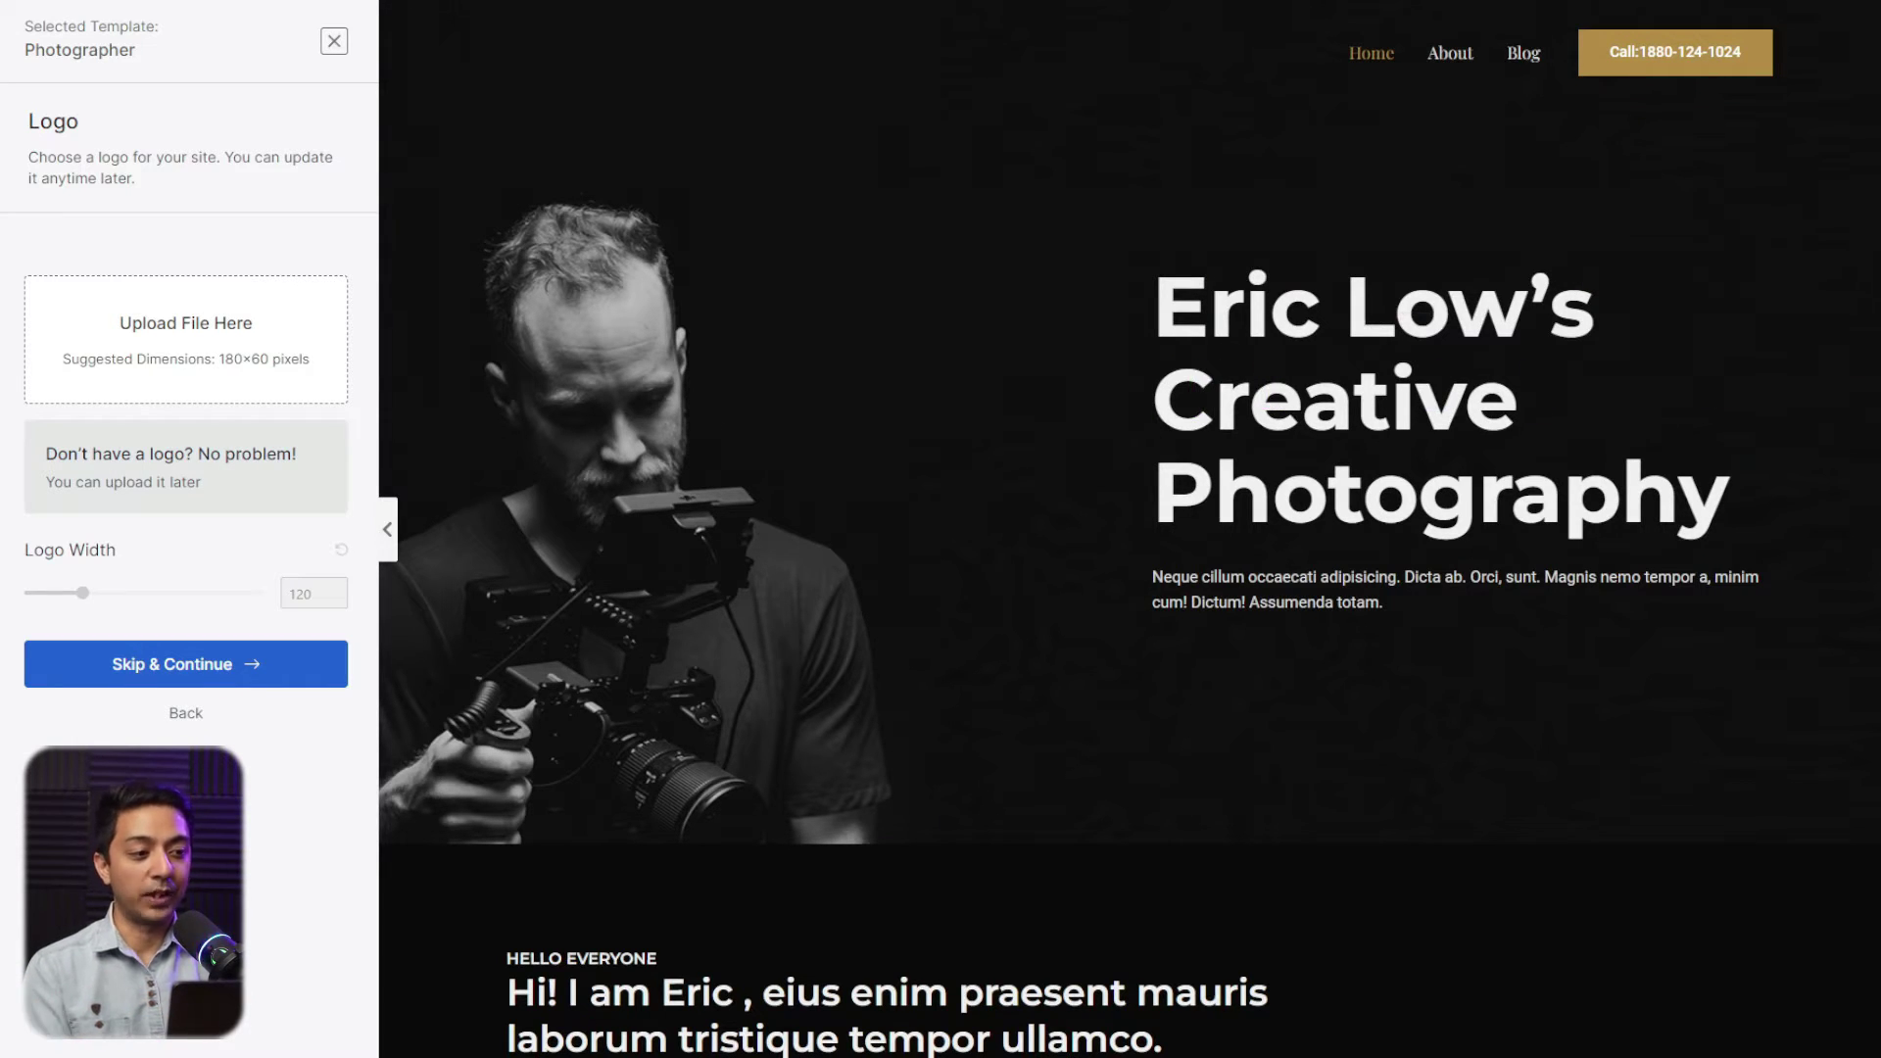
# Step: Examine the Photographer template's home page from the introduction through featured posts, services, awards and happy customer, plus its About and Blog pages
pyautogui.scroll(-7, 1878, 262)
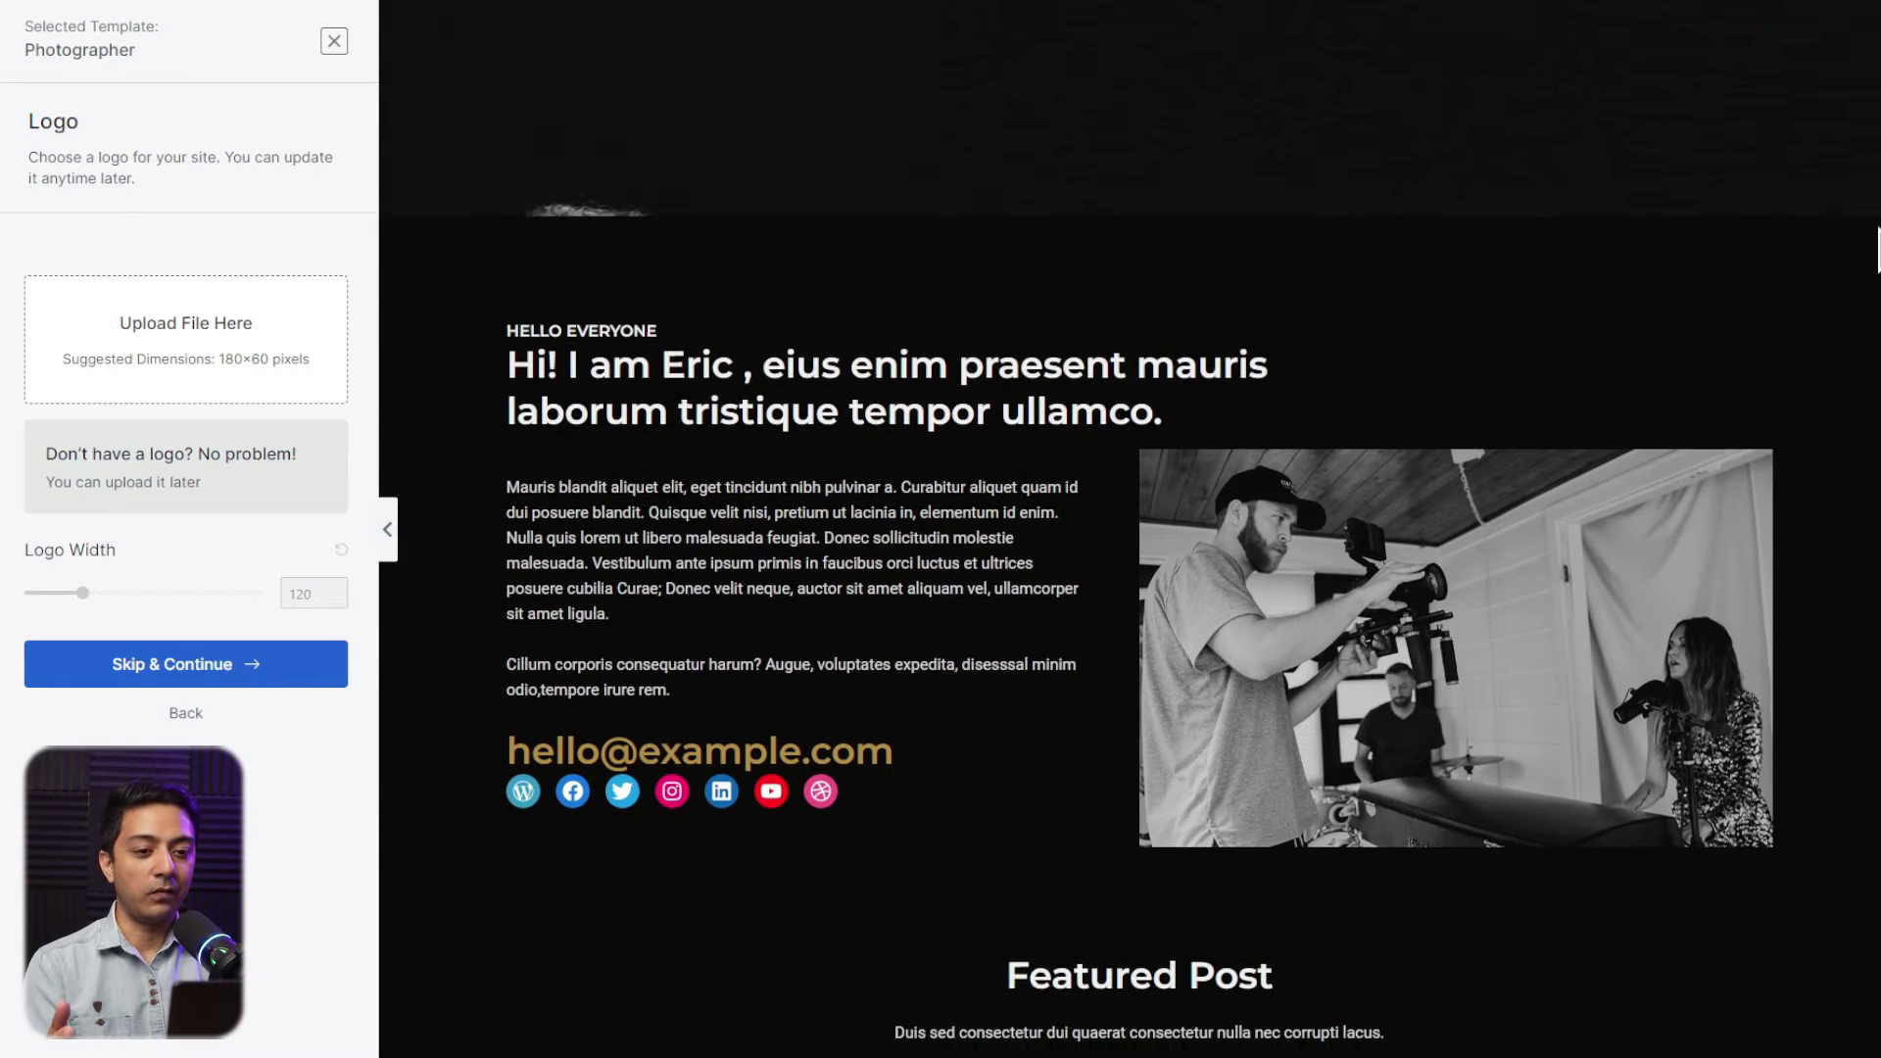
pyautogui.scroll(-2, 1878, 263)
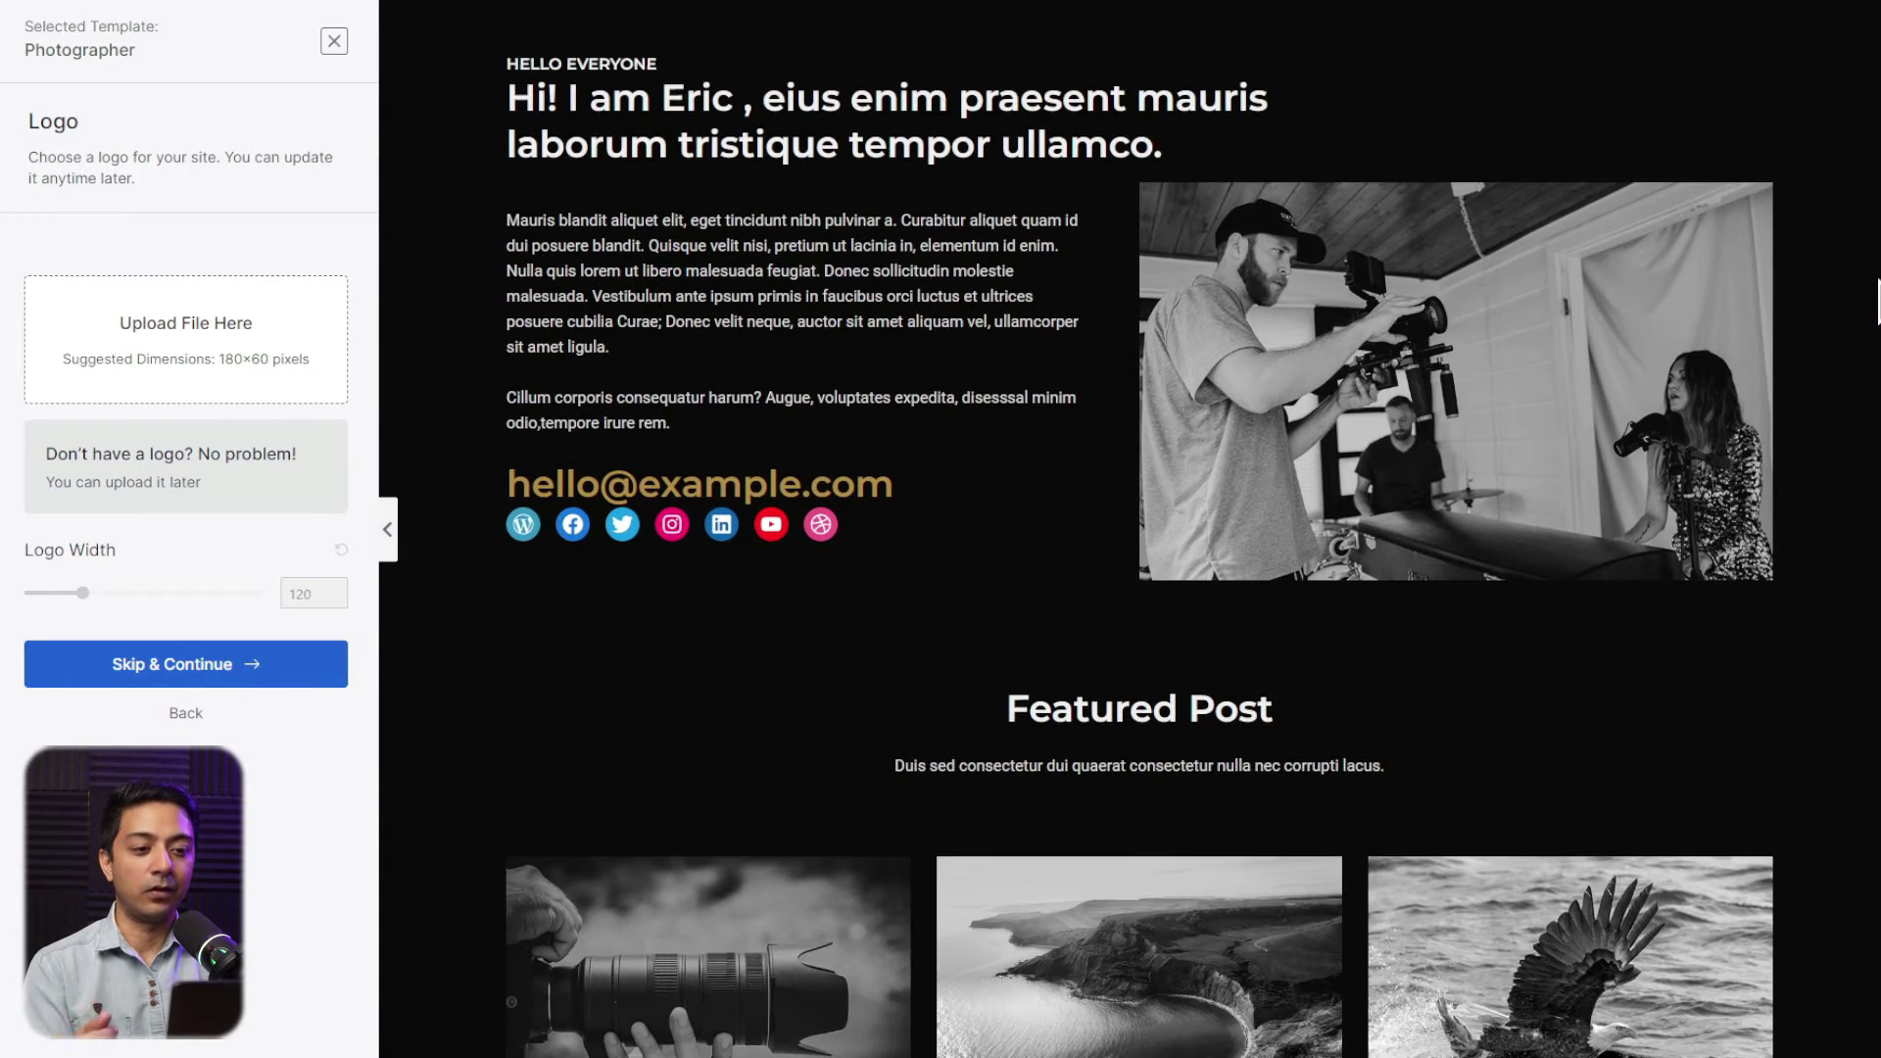
pyautogui.scroll(-2, 1878, 304)
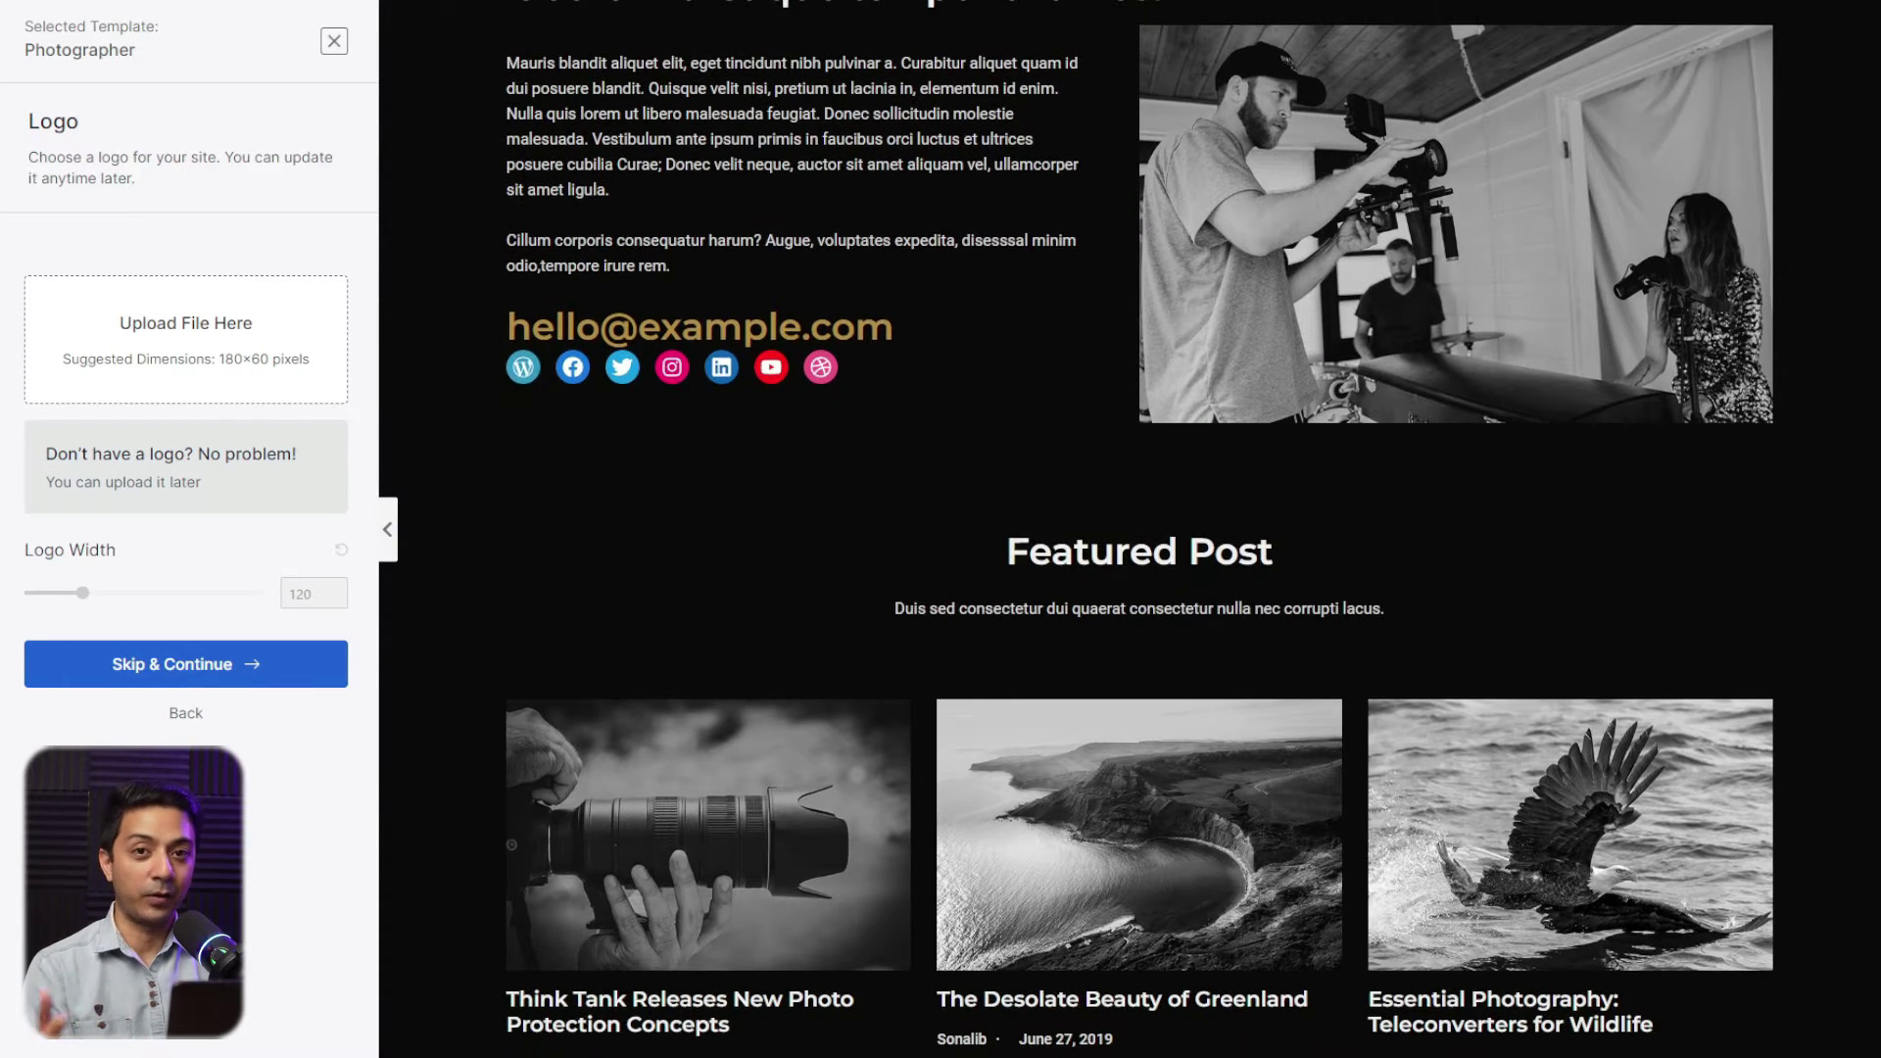
pyautogui.scroll(-2, 1140, 529)
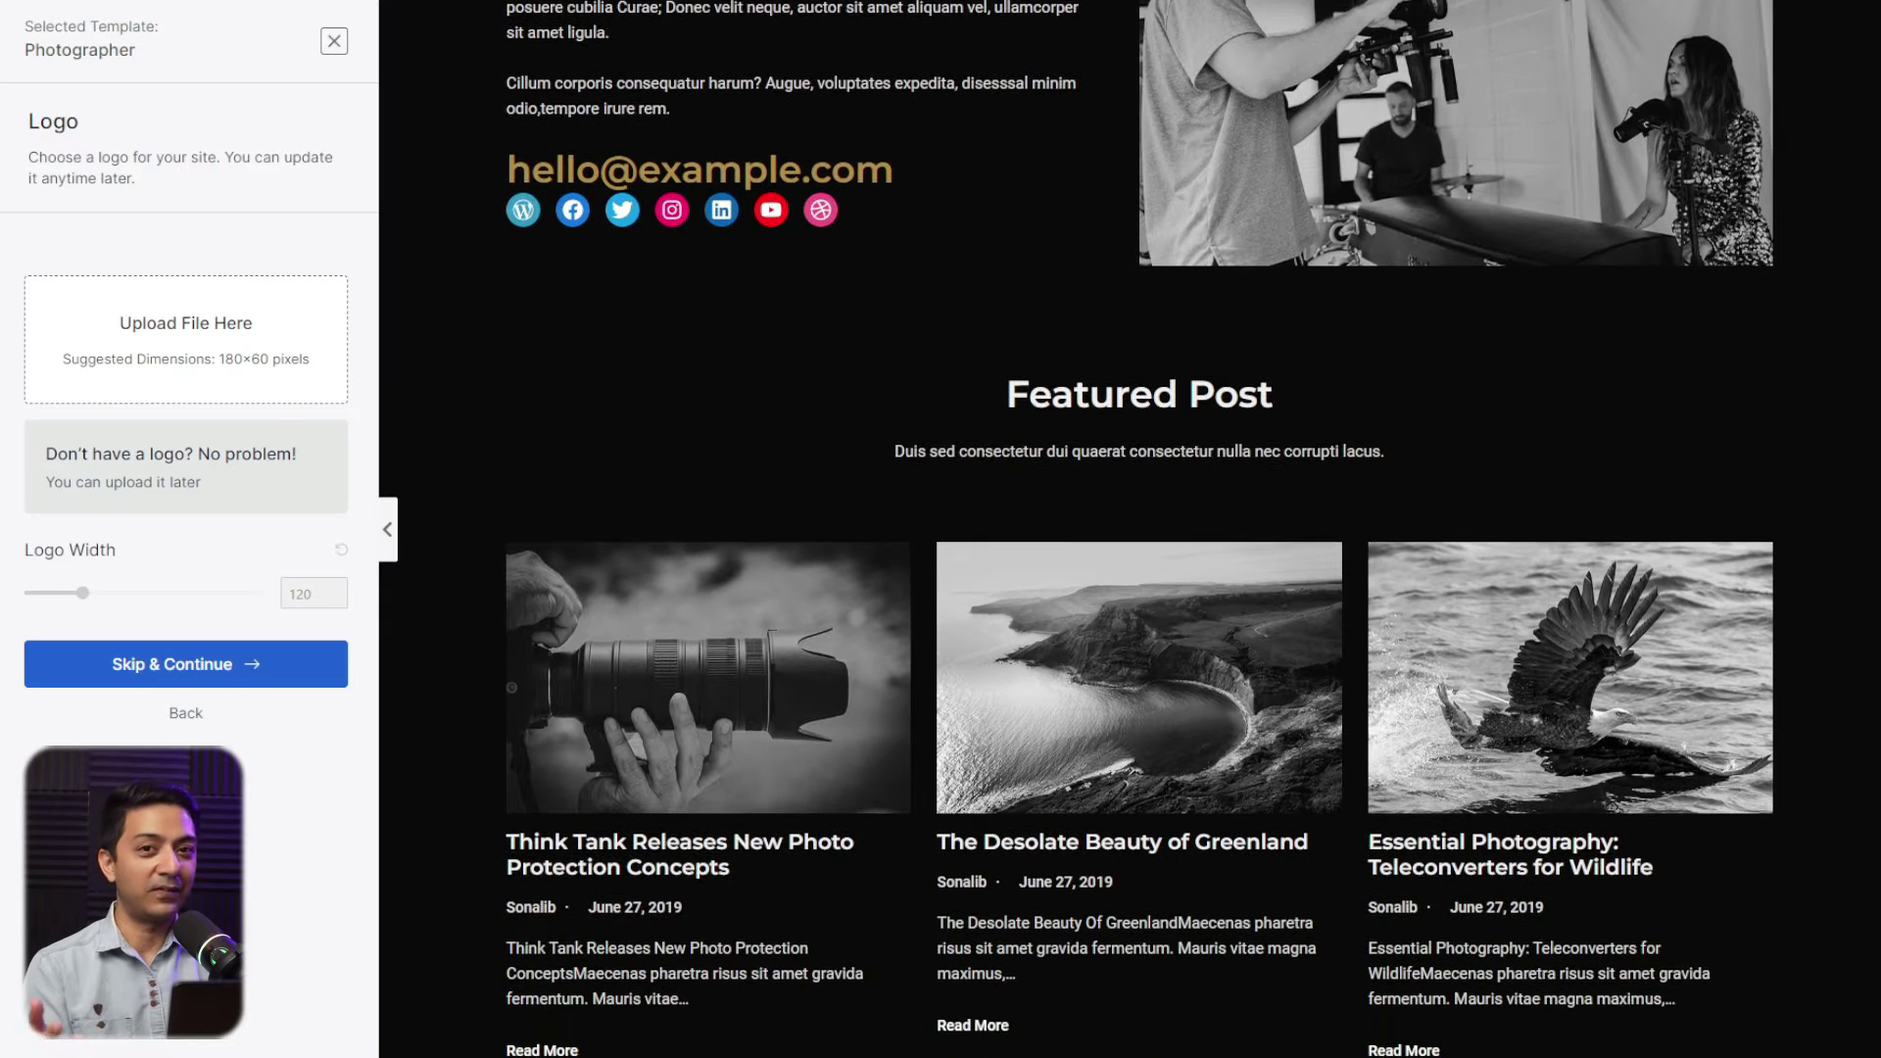
pyautogui.scroll(-10, 1140, 529)
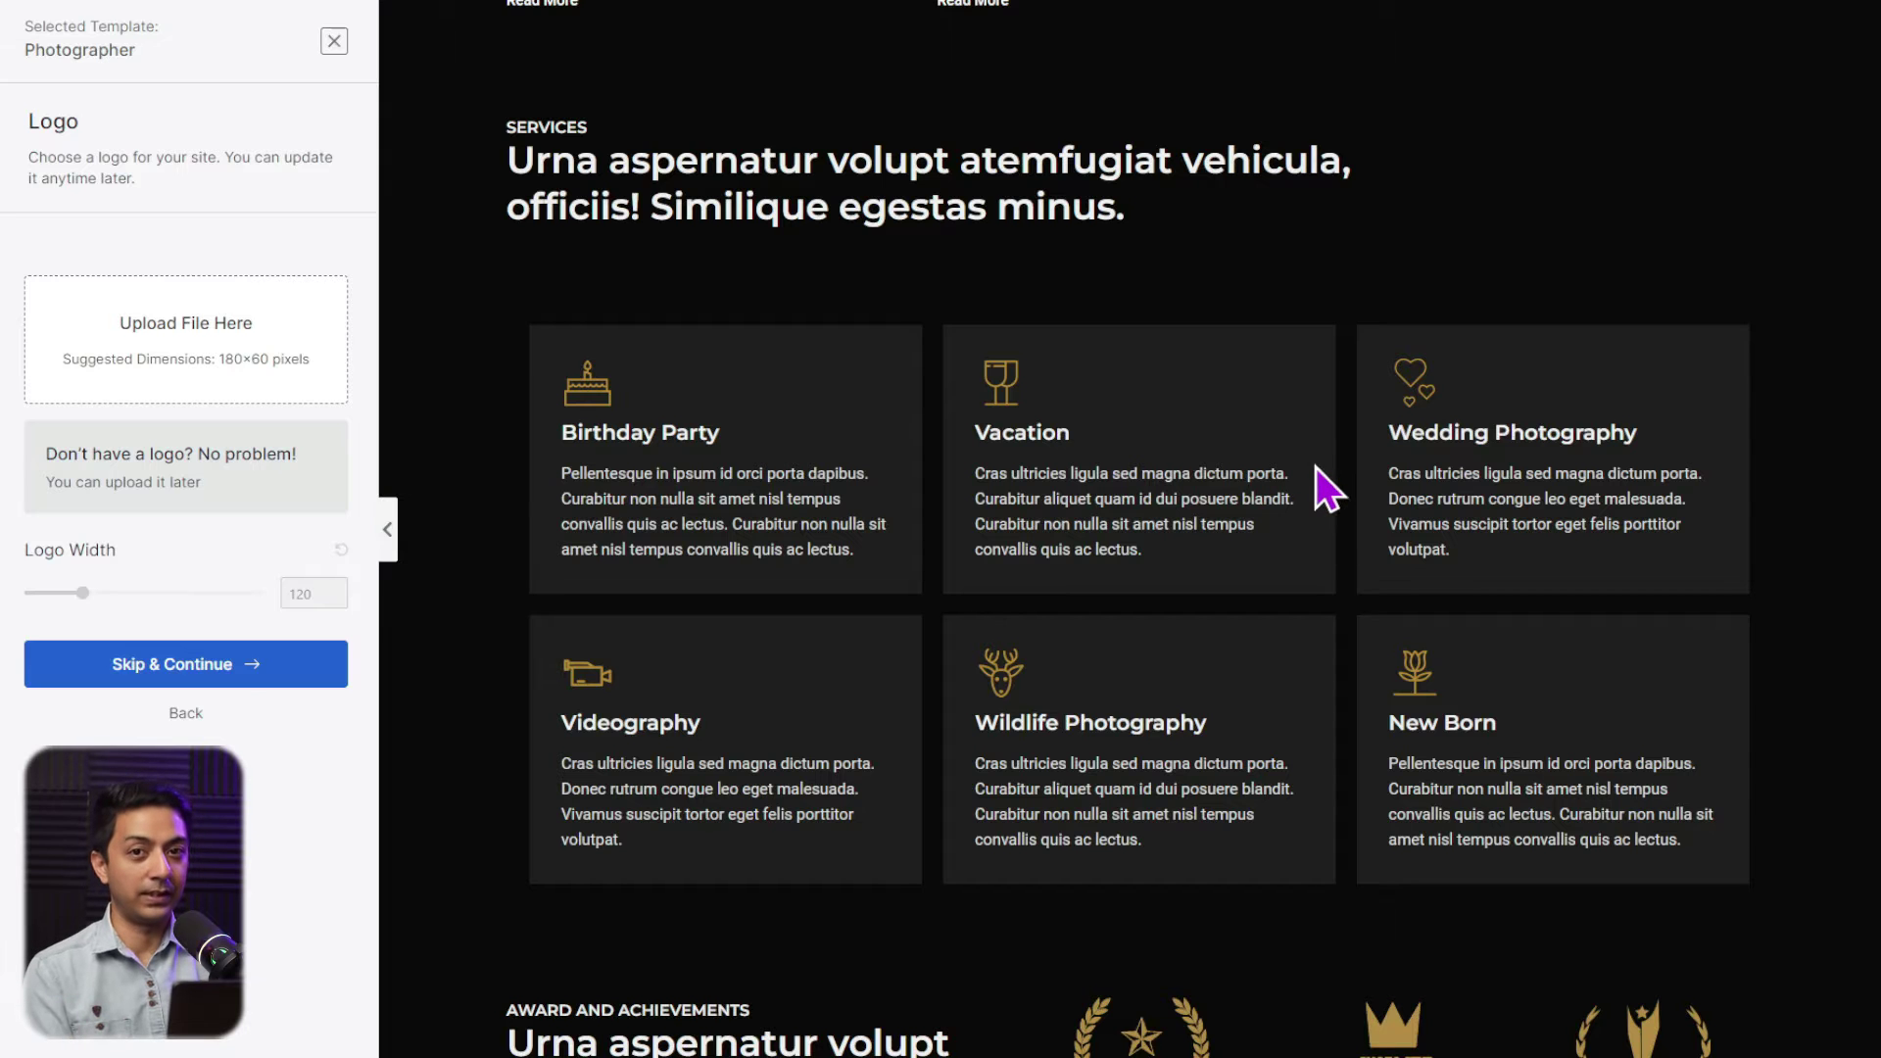
pyautogui.scroll(-5, 1843, 532)
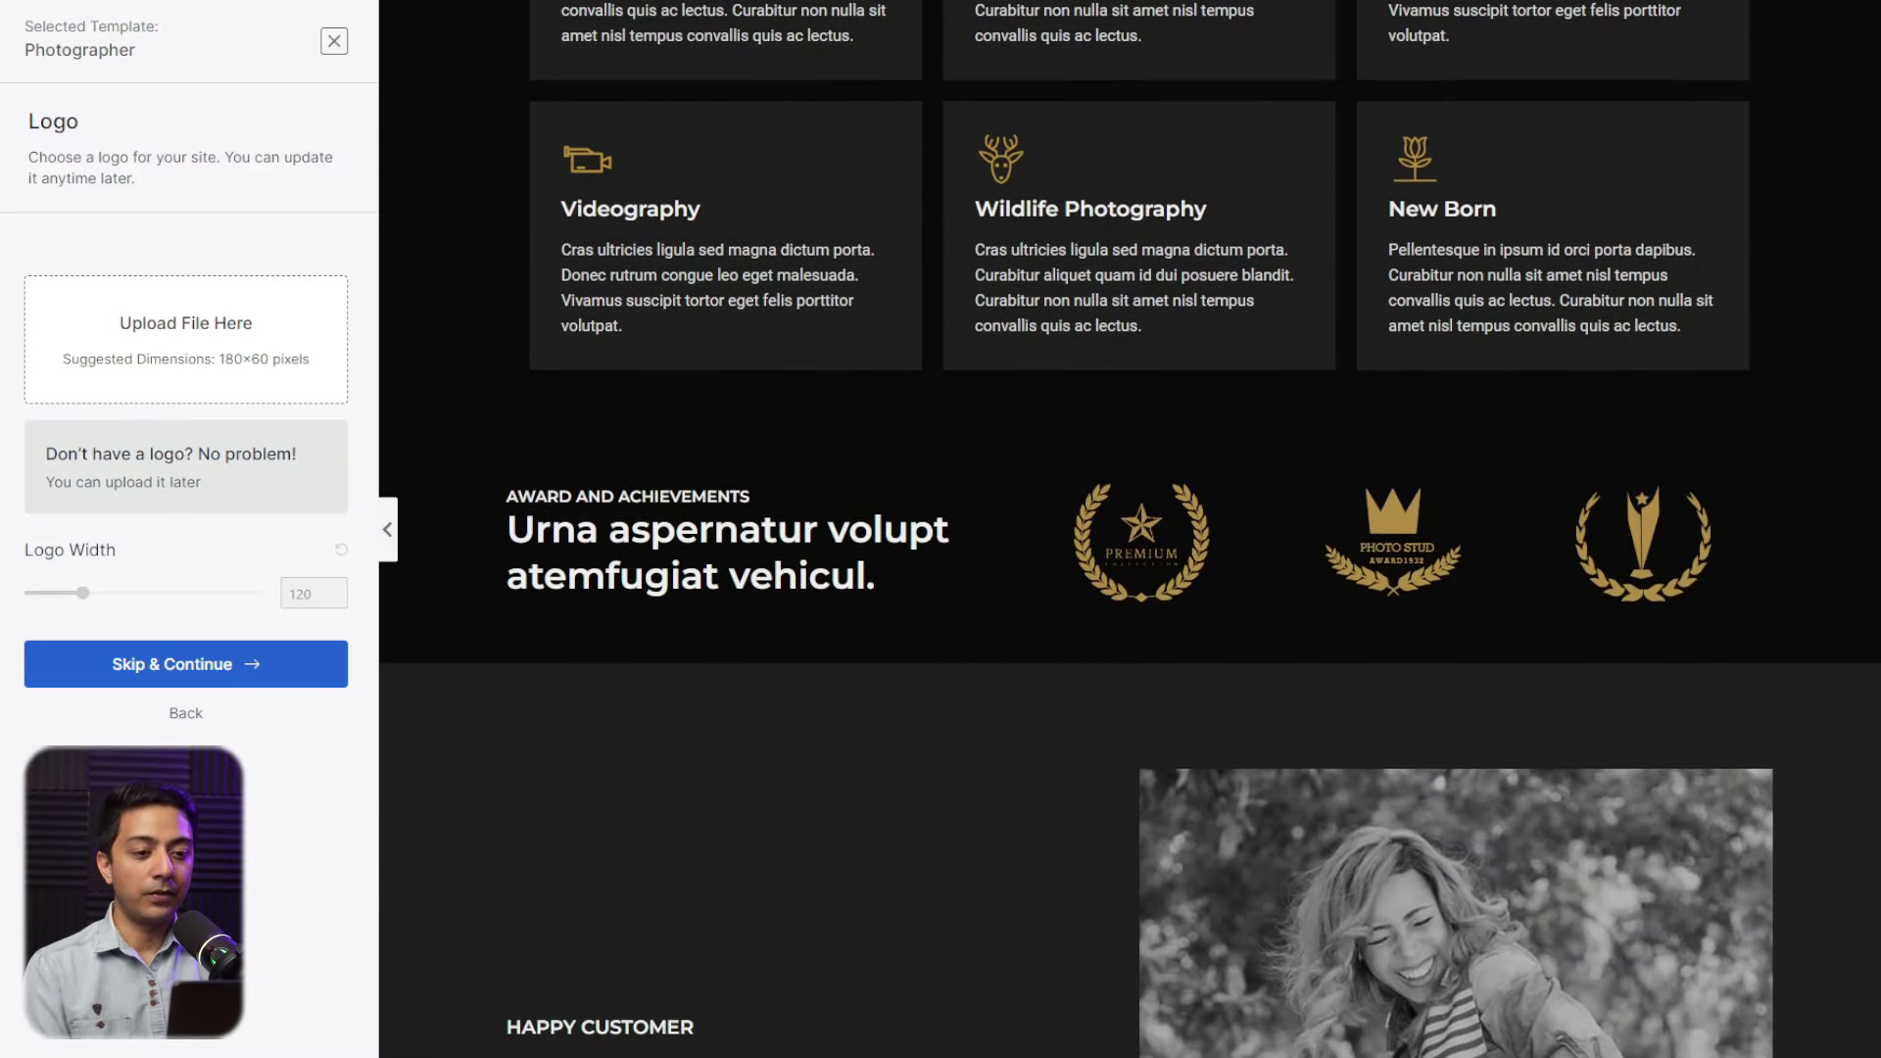
pyautogui.scroll(-4, 1130, 529)
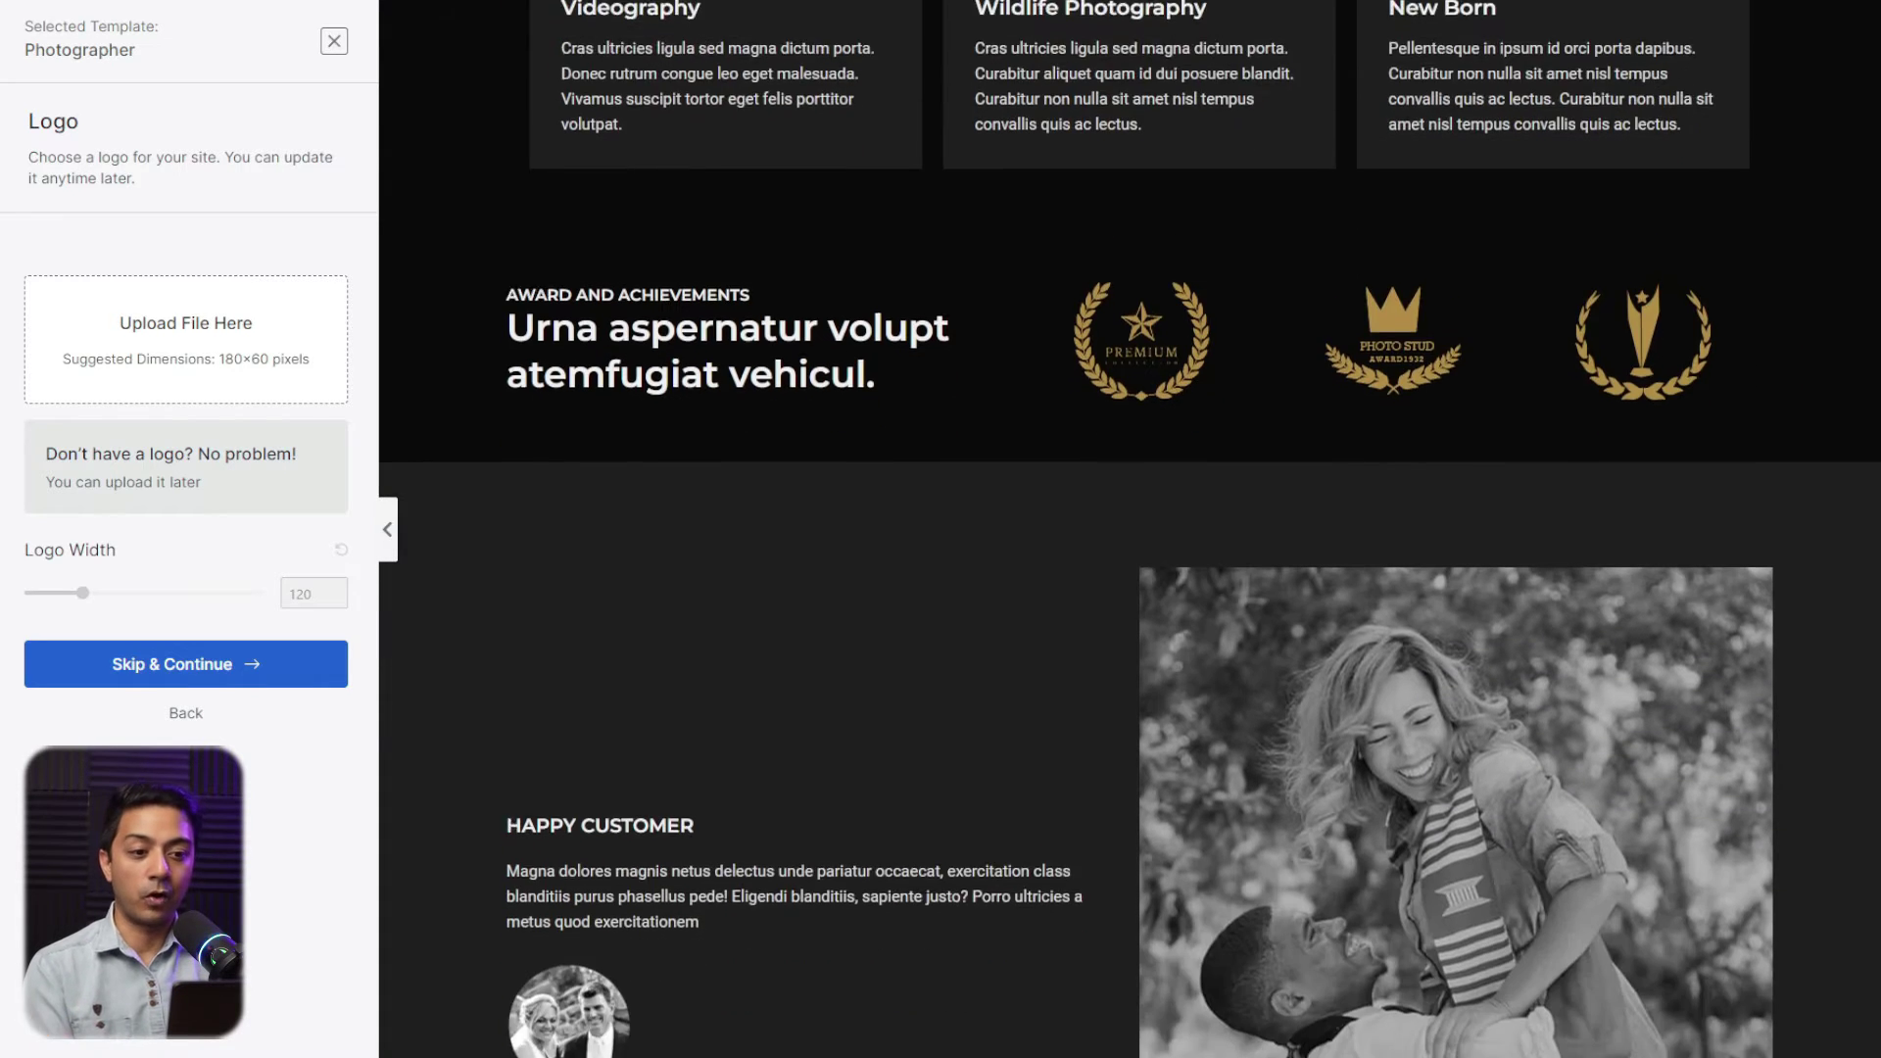
pyautogui.scroll(-3, 1876, 777)
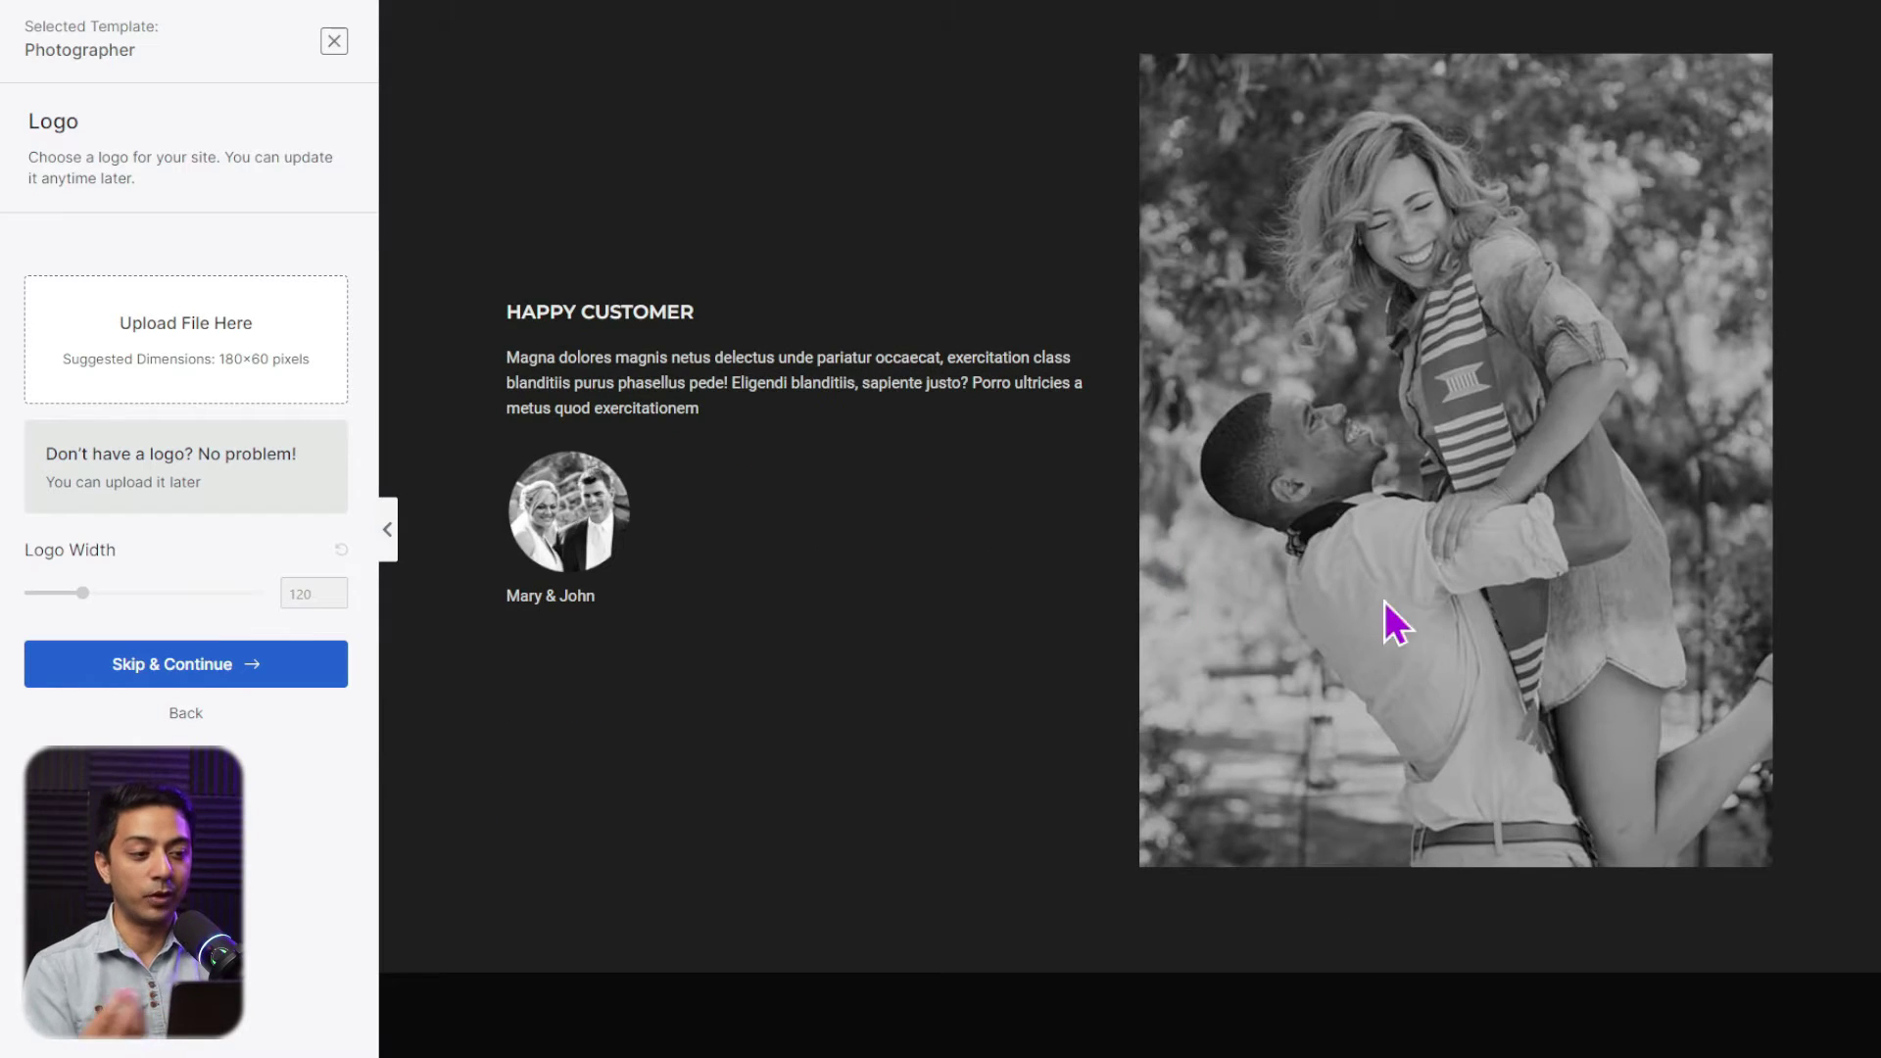
pyautogui.scroll(-6, 1129, 529)
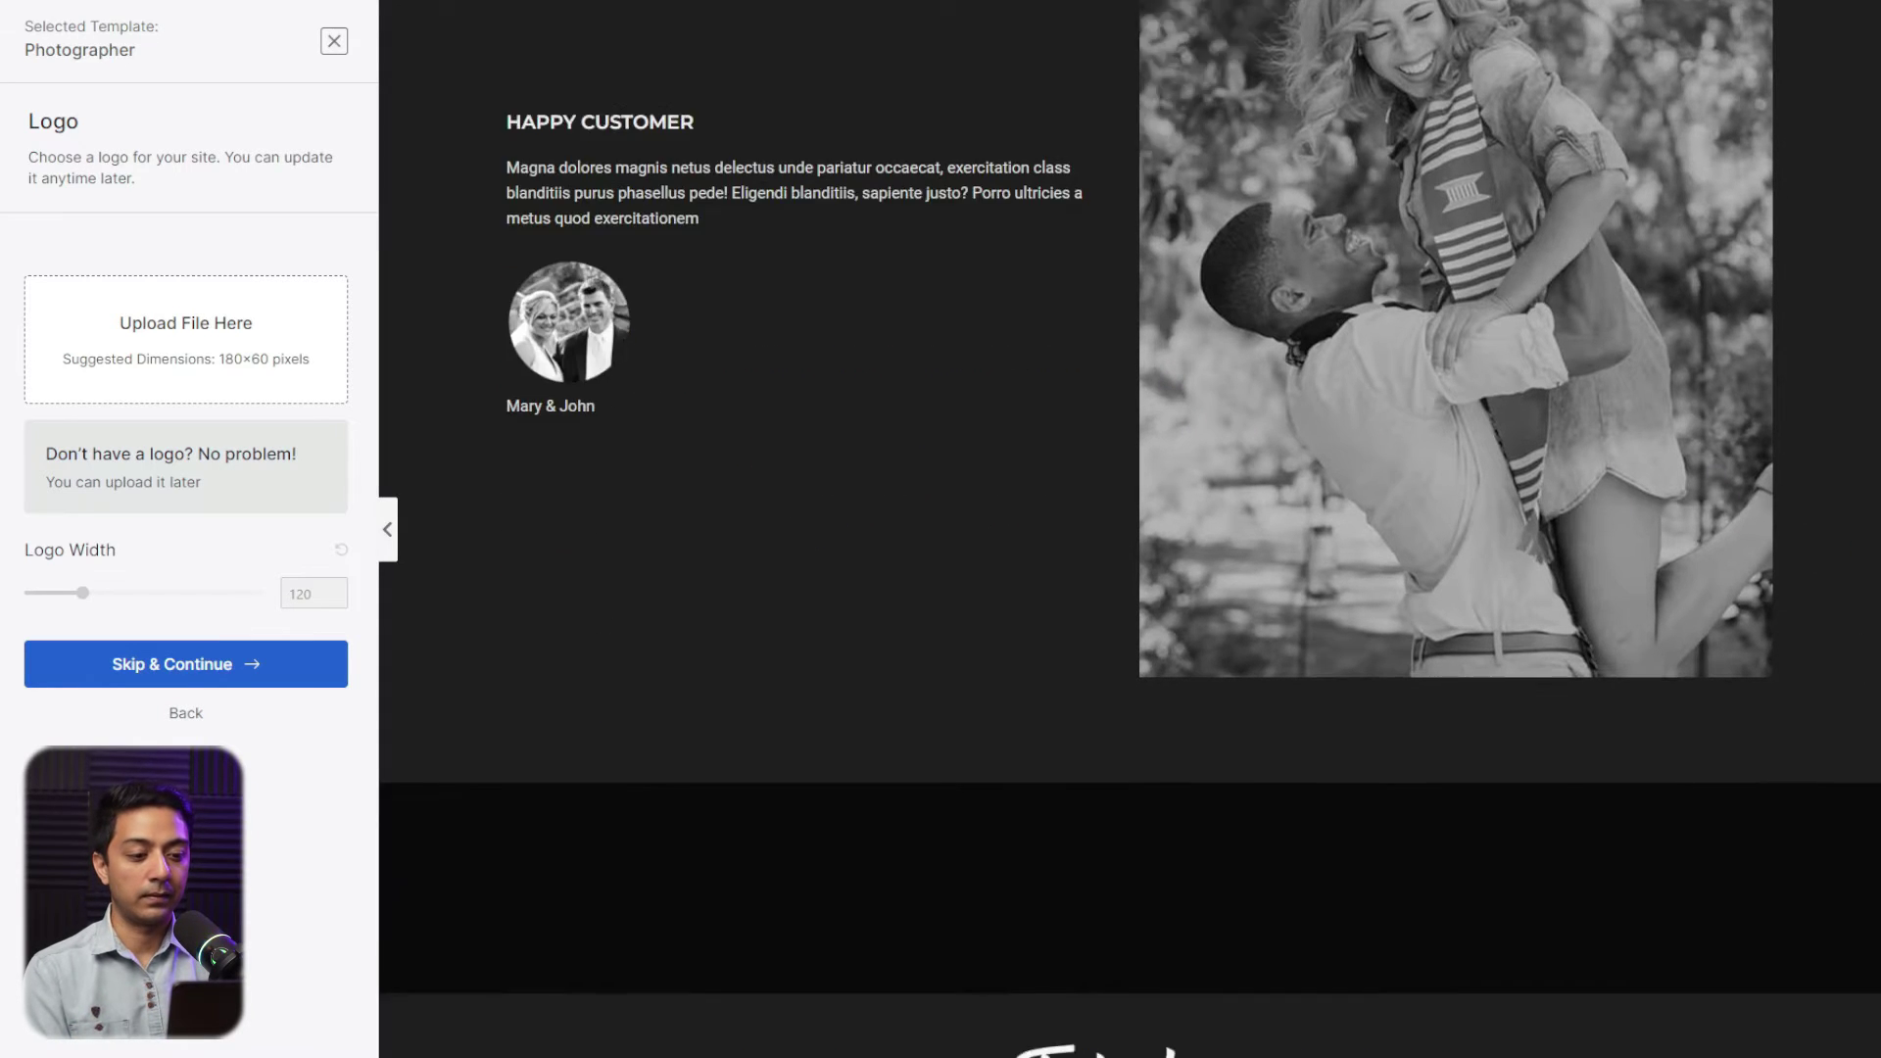
pyautogui.scroll(-2, 575, 356)
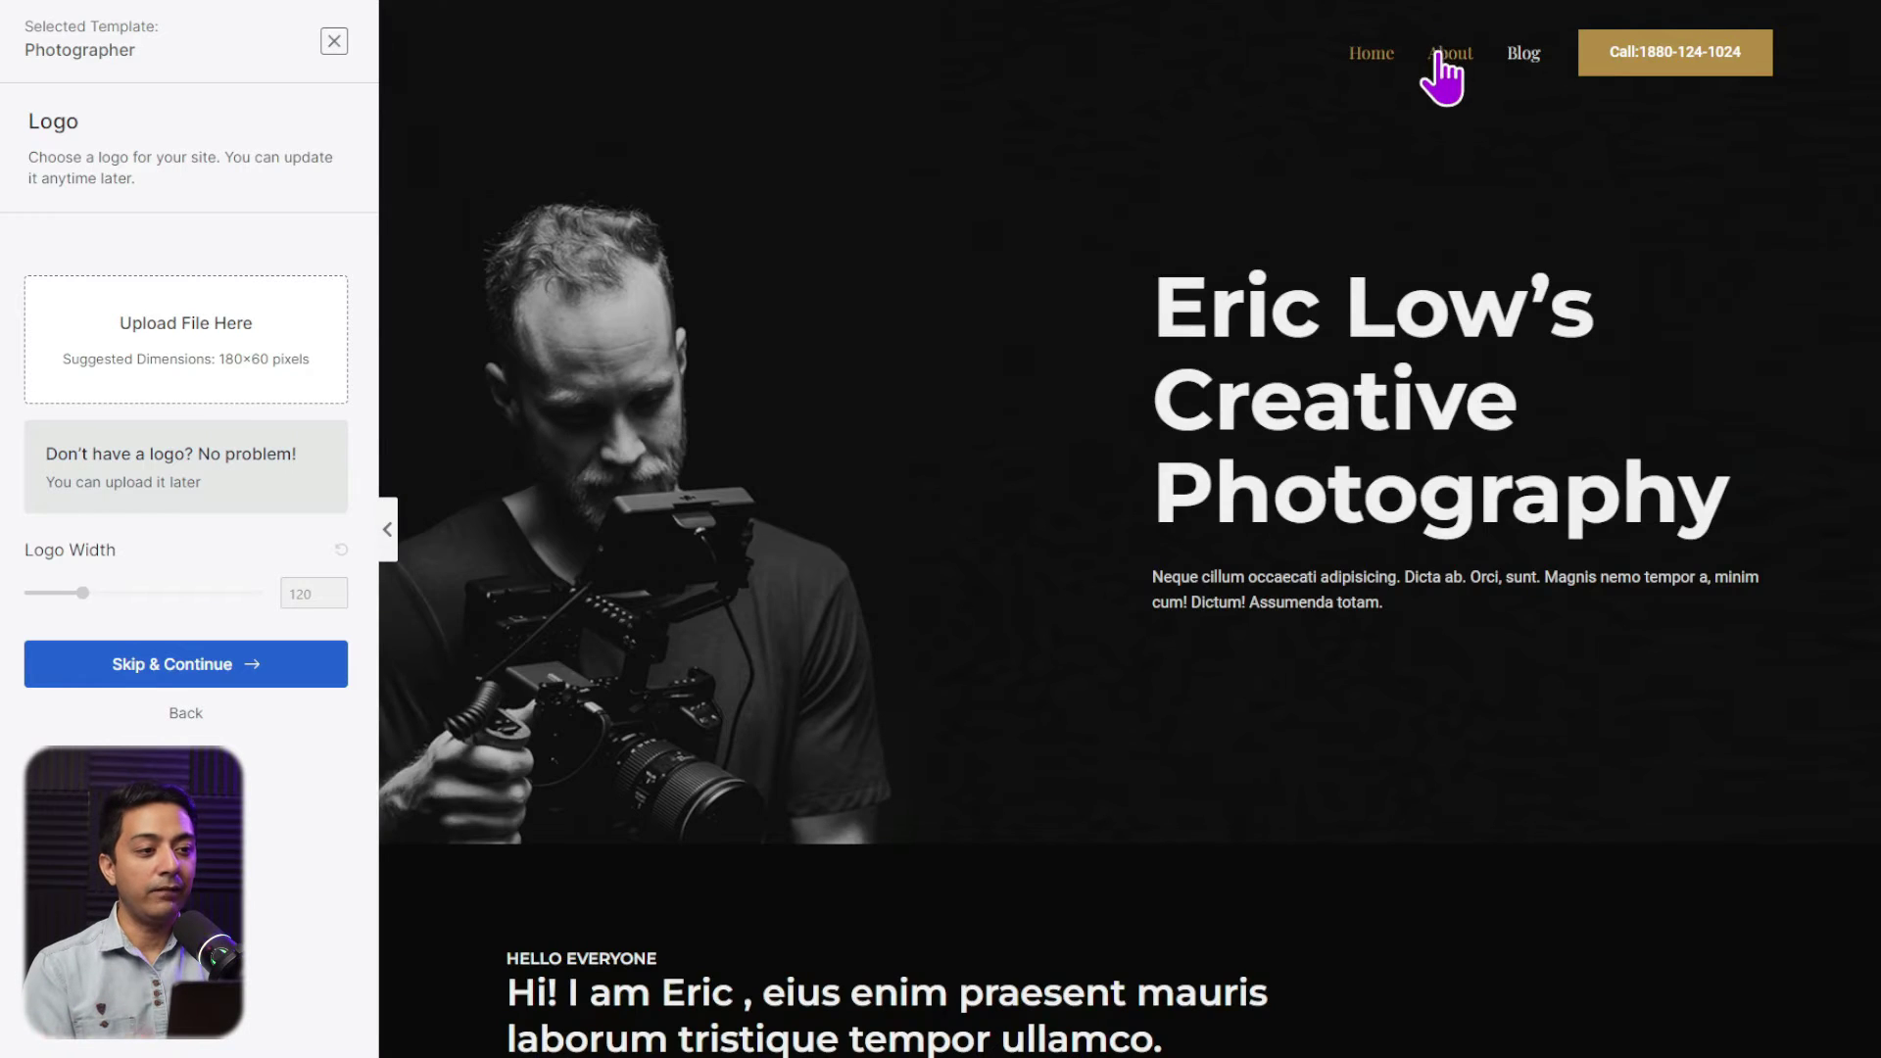
pyautogui.click(1442, 61)
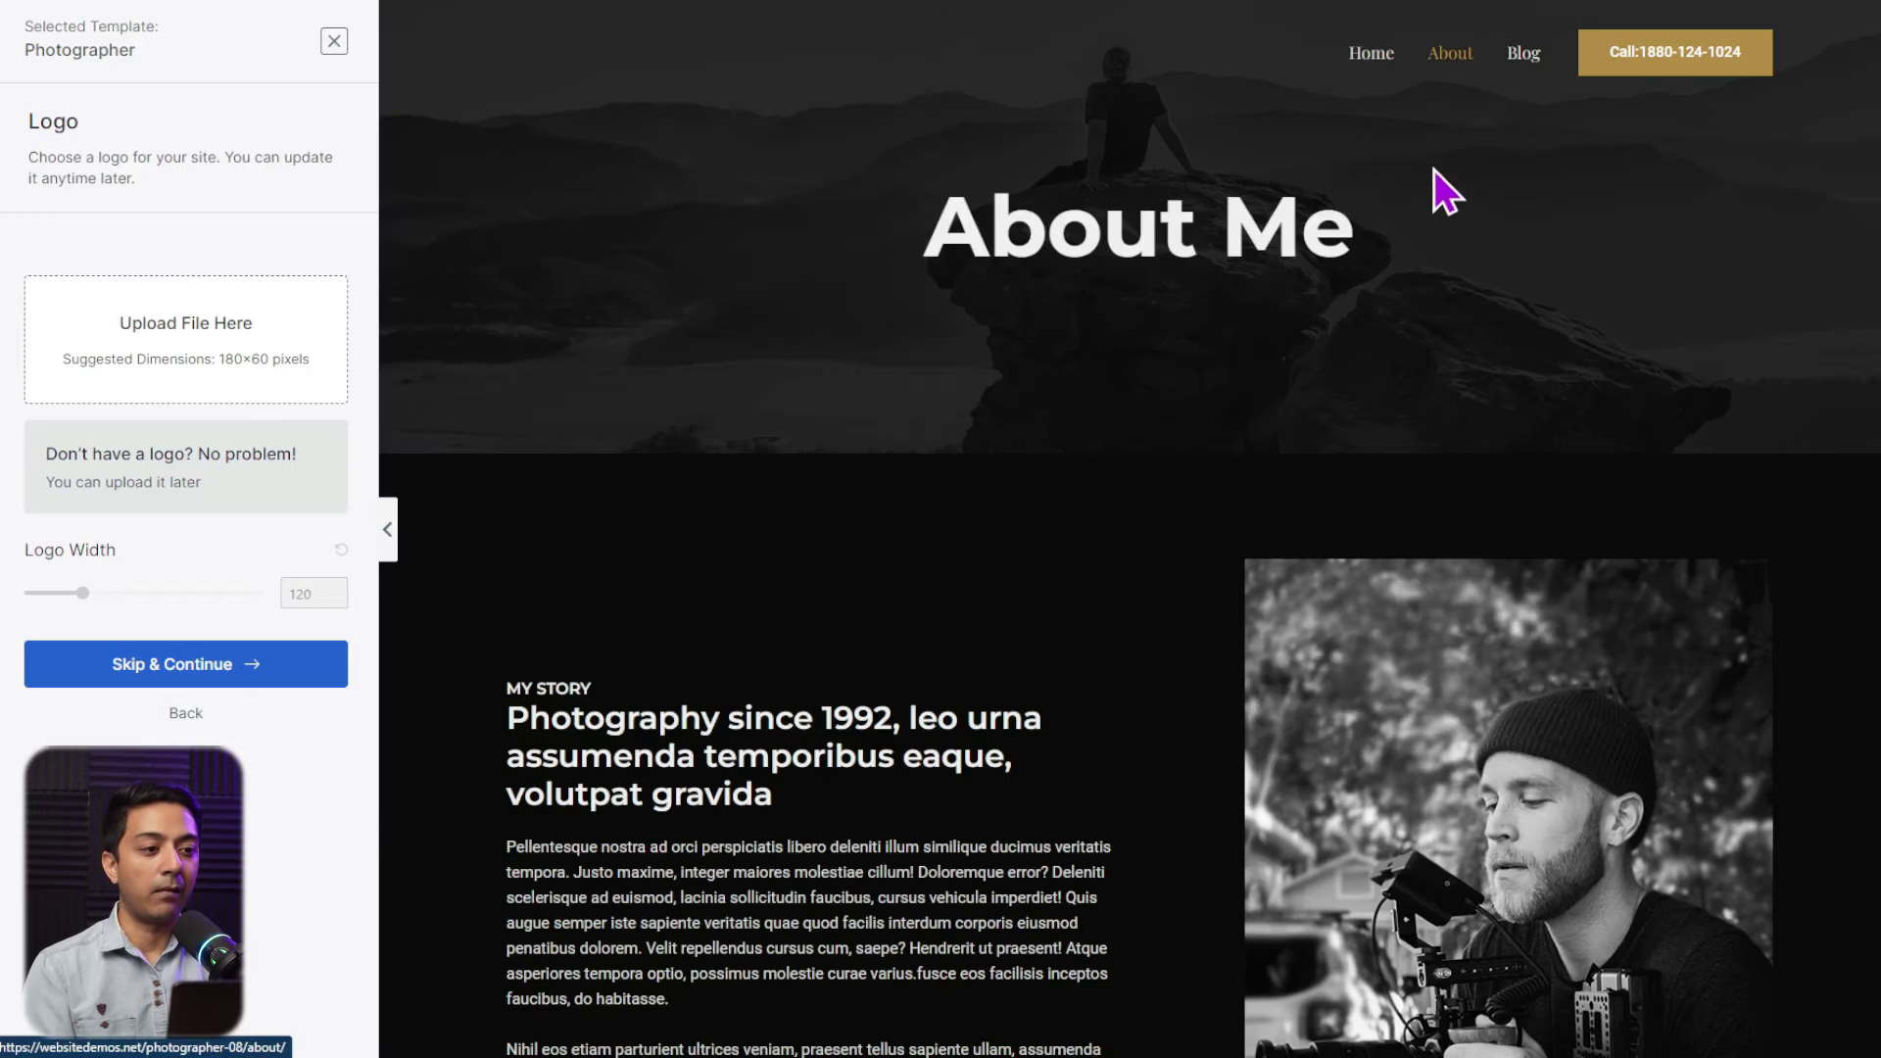
pyautogui.click(1517, 57)
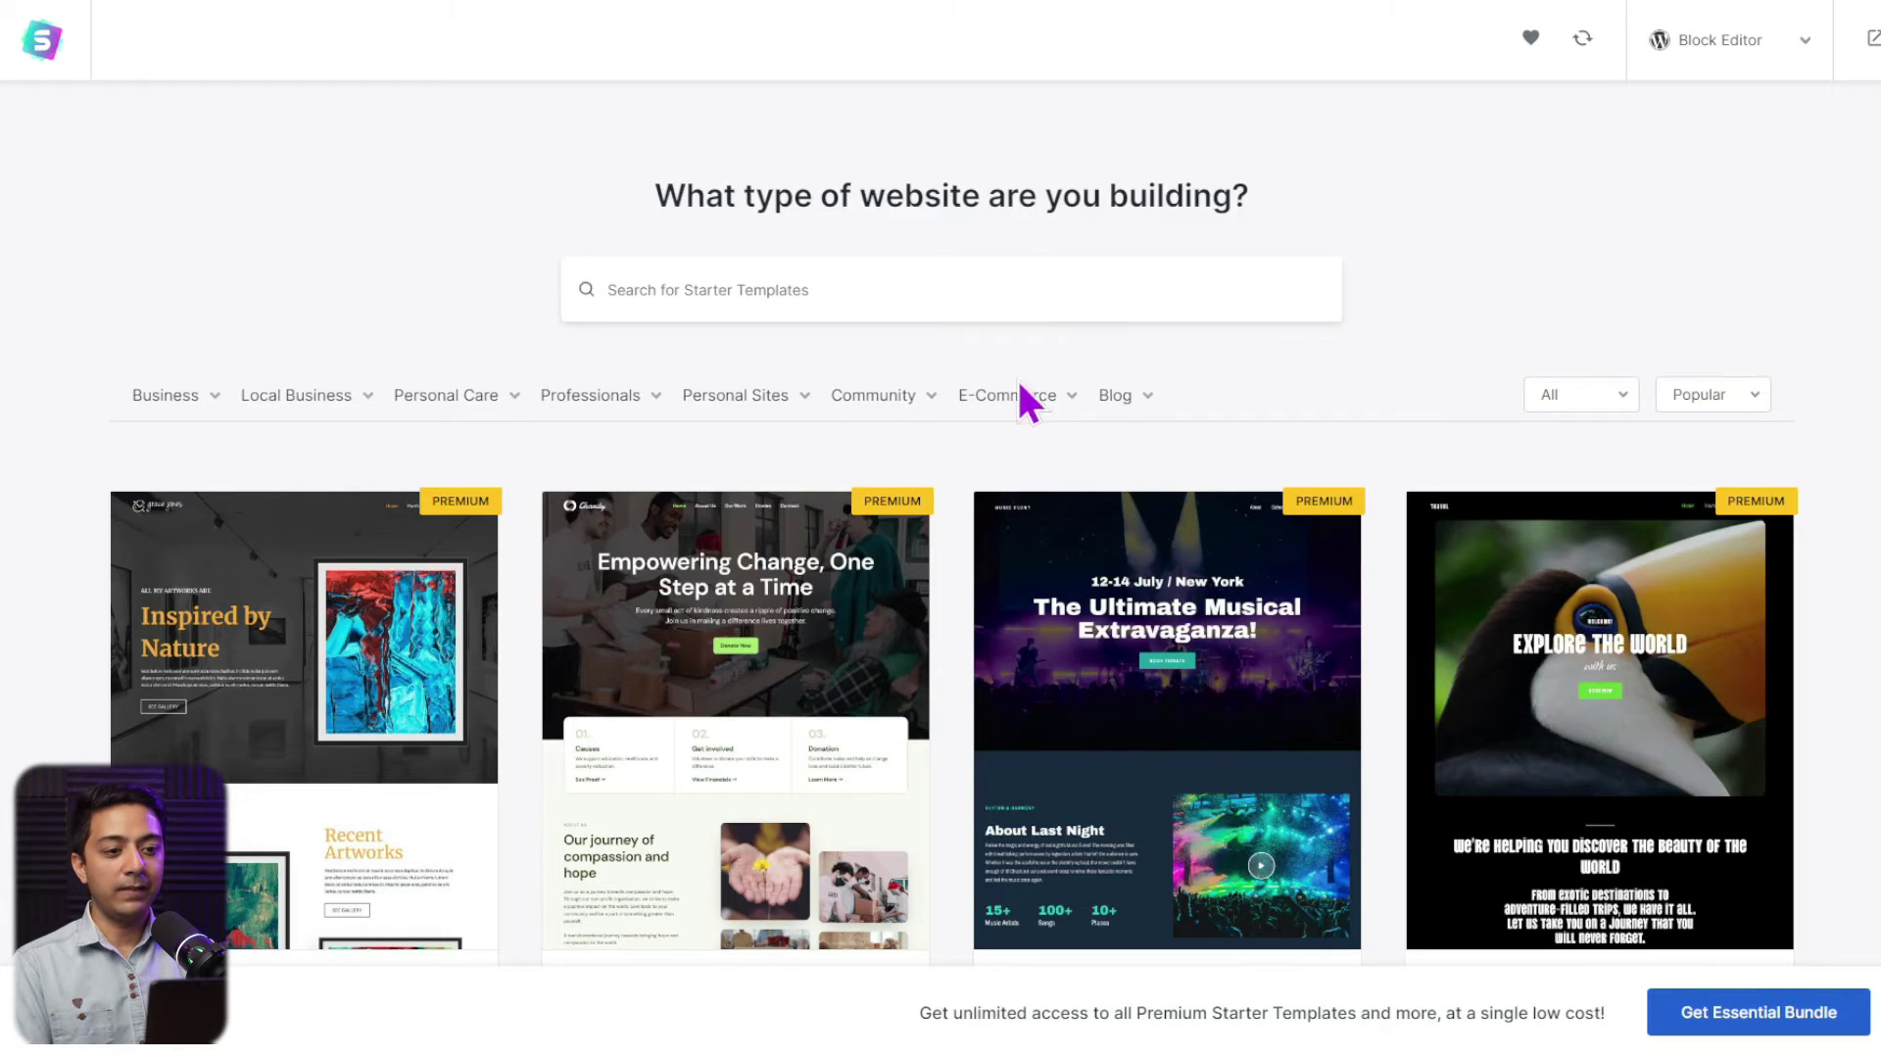
# Step: Filter the starter templates to the E-Commerce category and open the Organic Store template
pyautogui.moveTo(1011, 417)
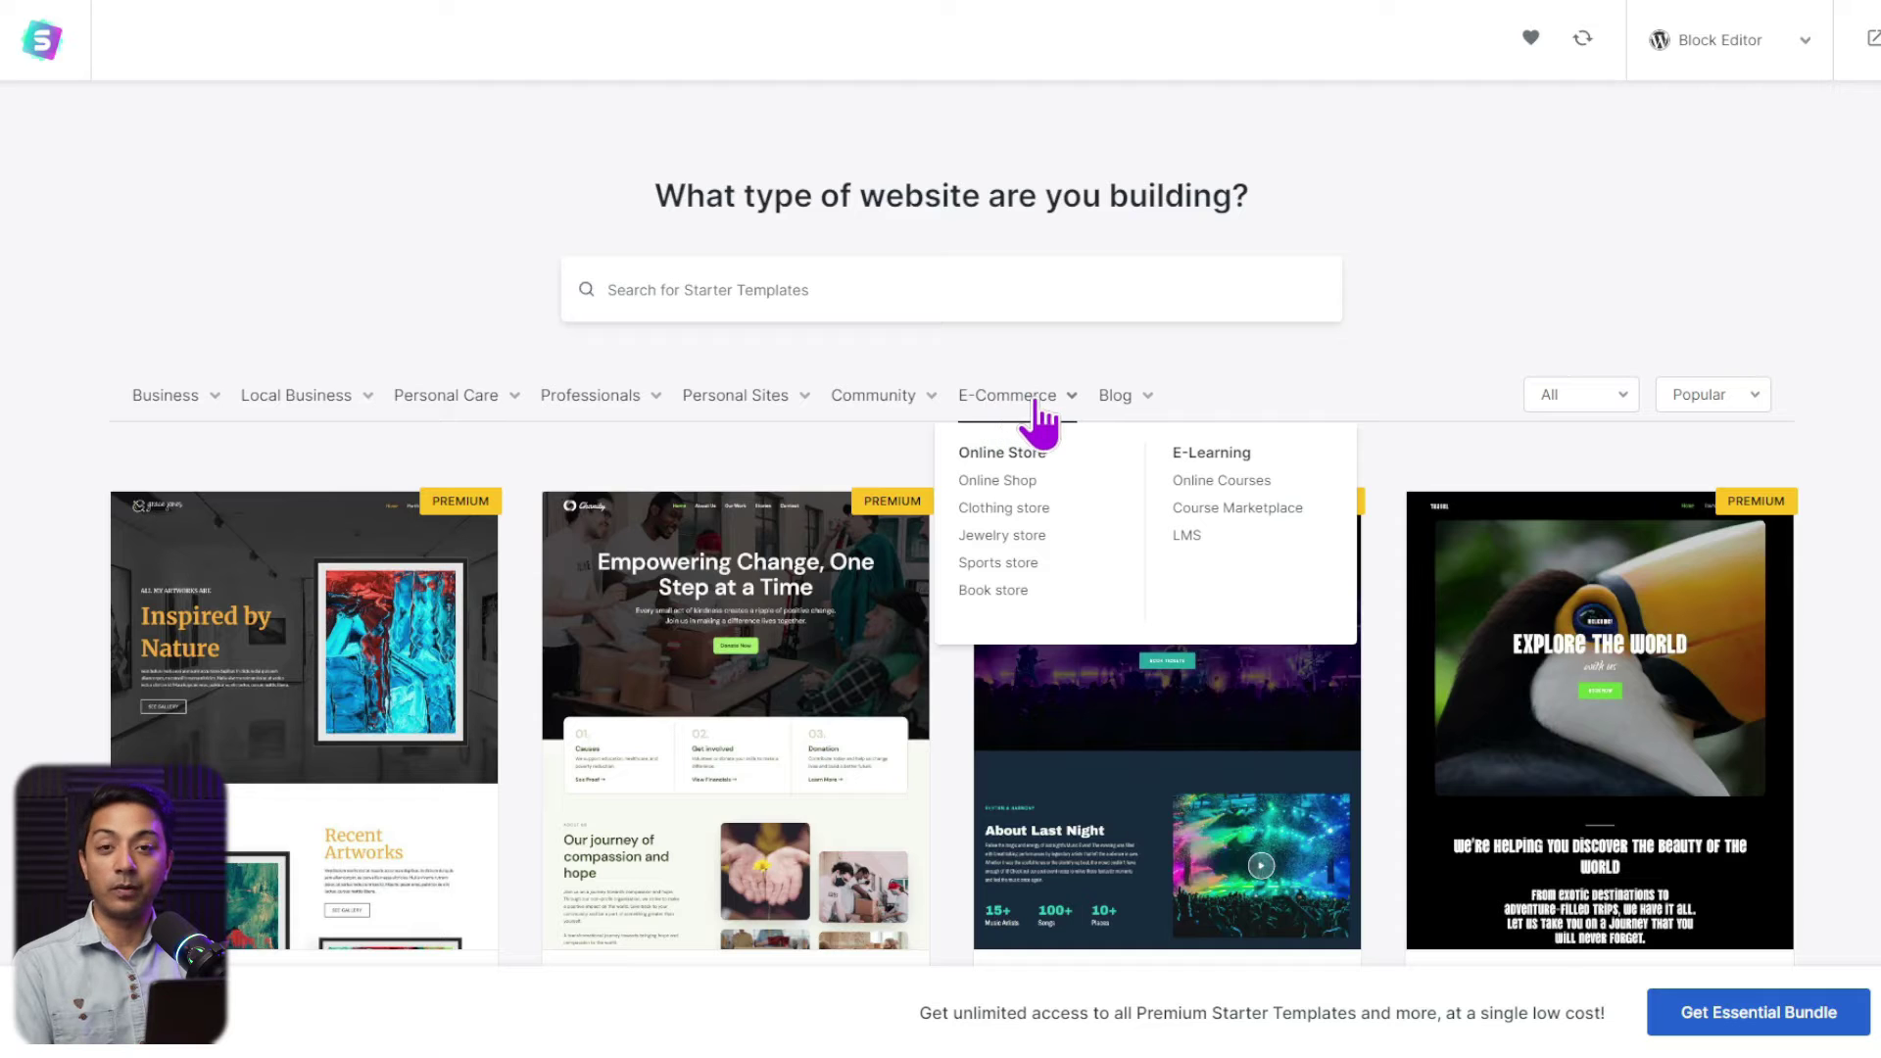
pyautogui.click(1033, 401)
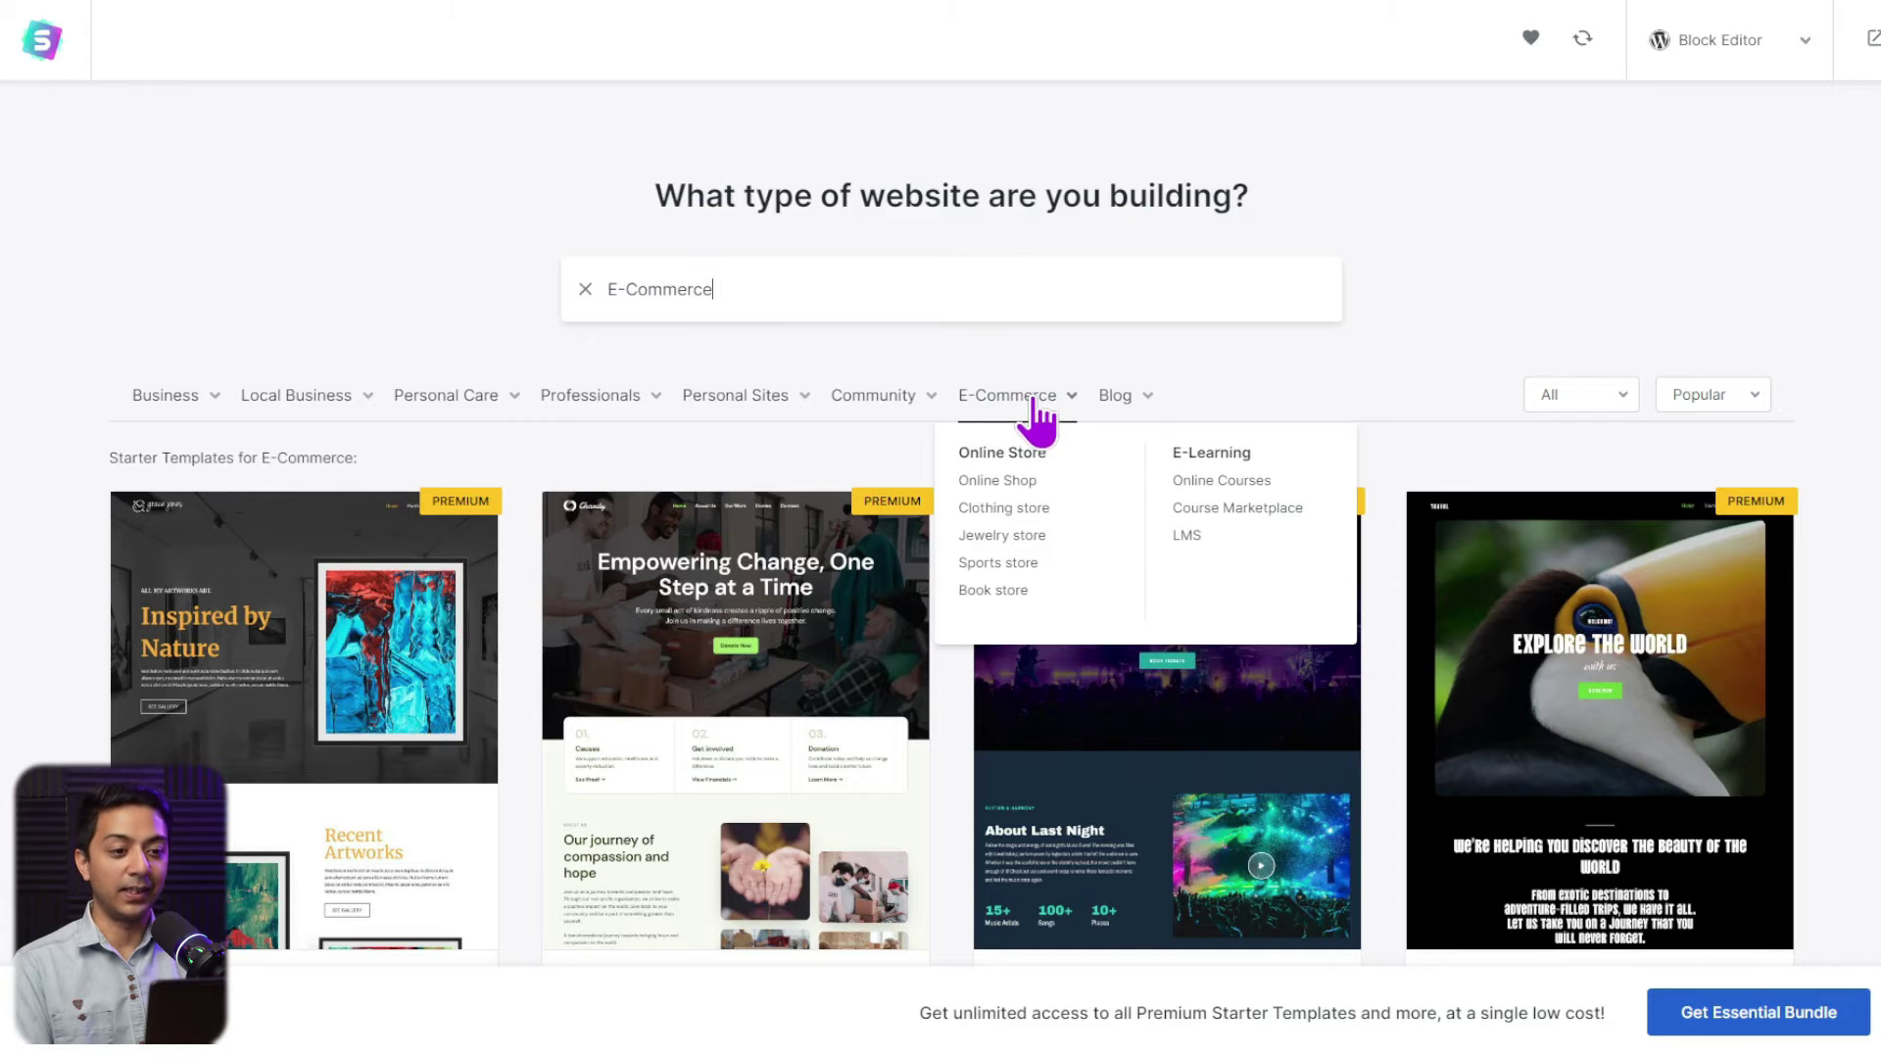
pyautogui.scroll(-1, 1683, 311)
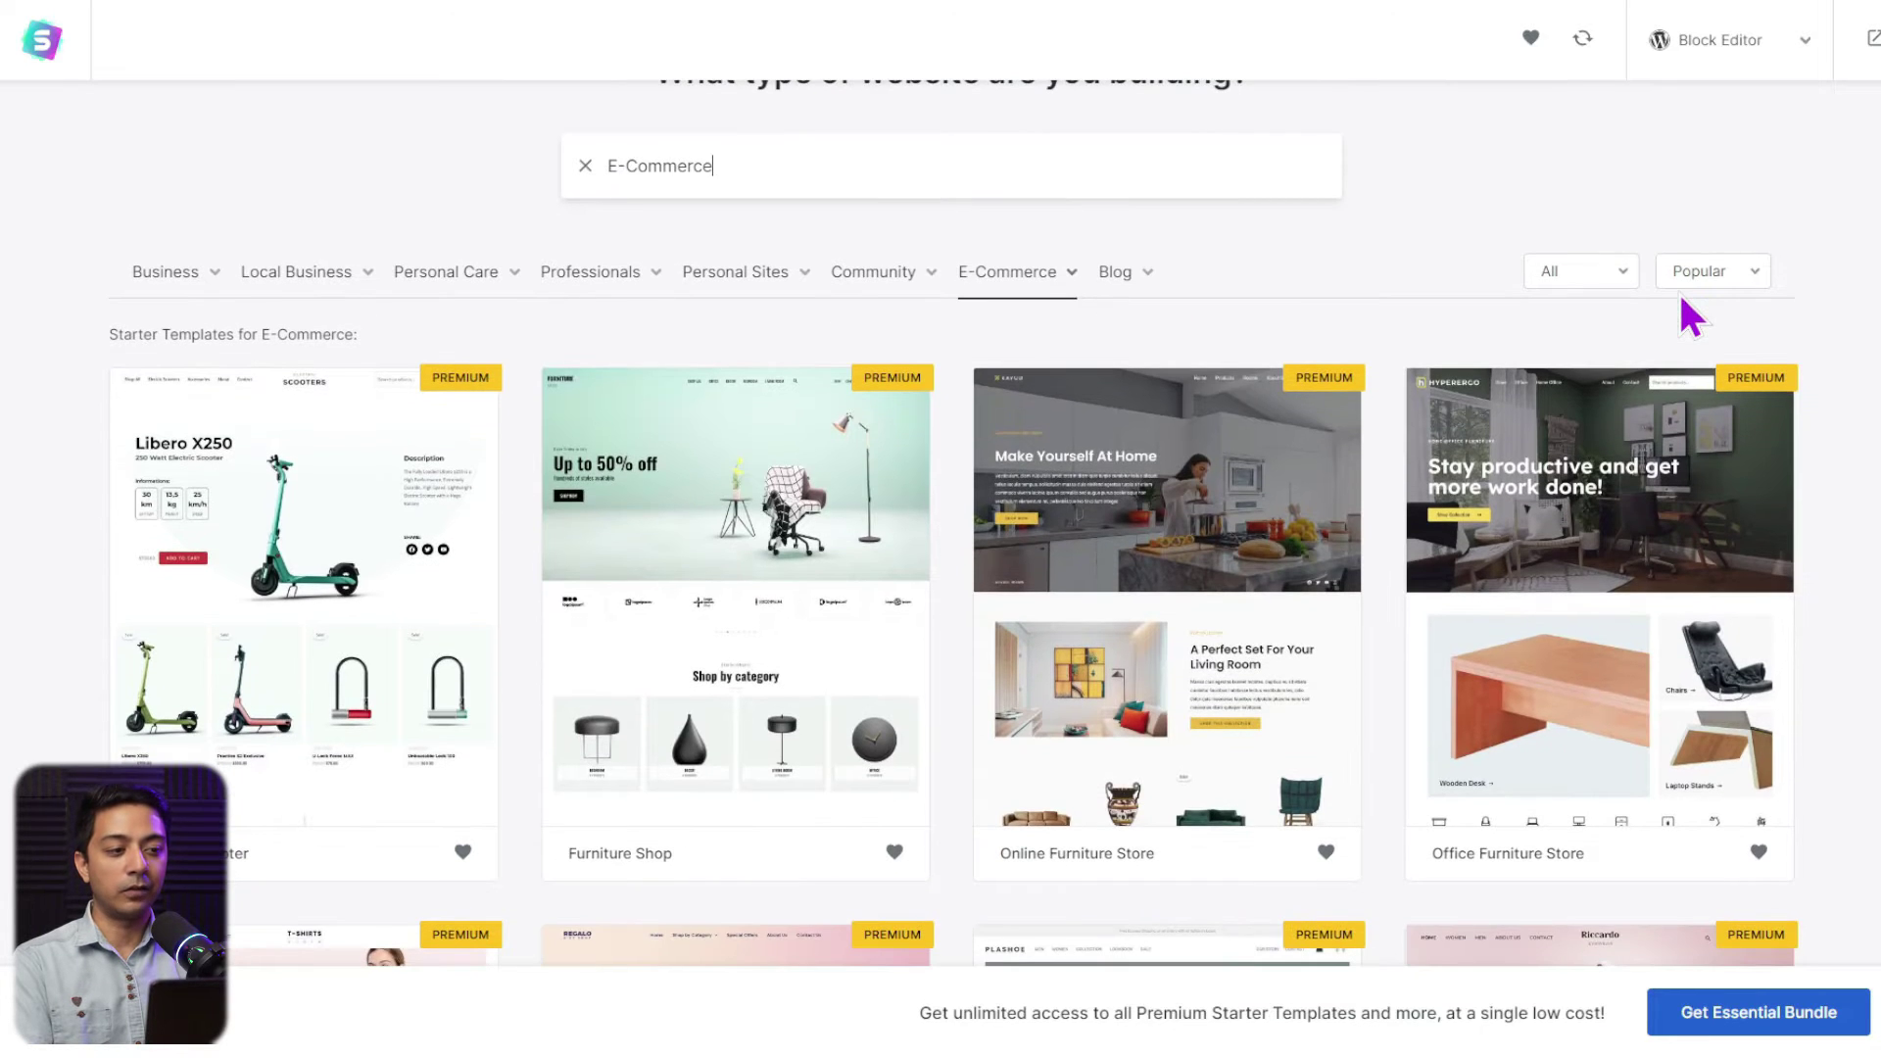
pyautogui.scroll(-5, 1687, 316)
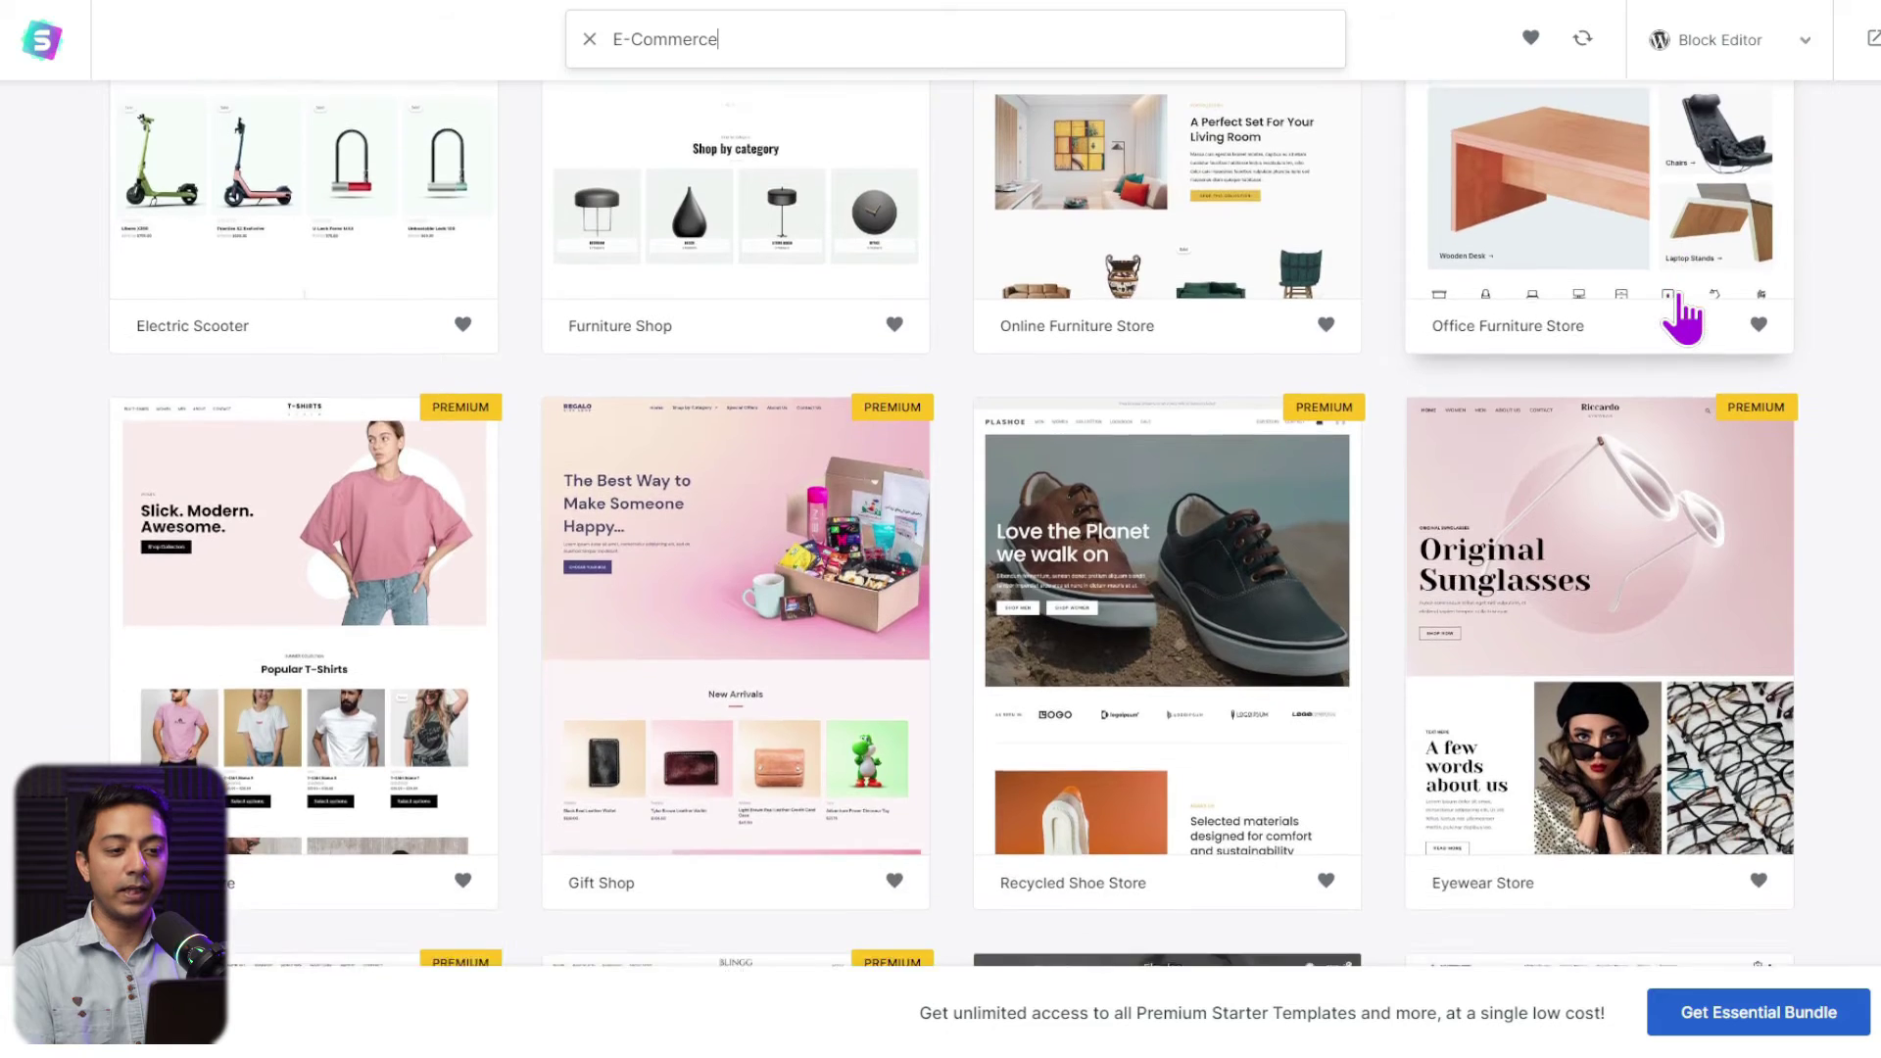
pyautogui.scroll(-8, 1682, 318)
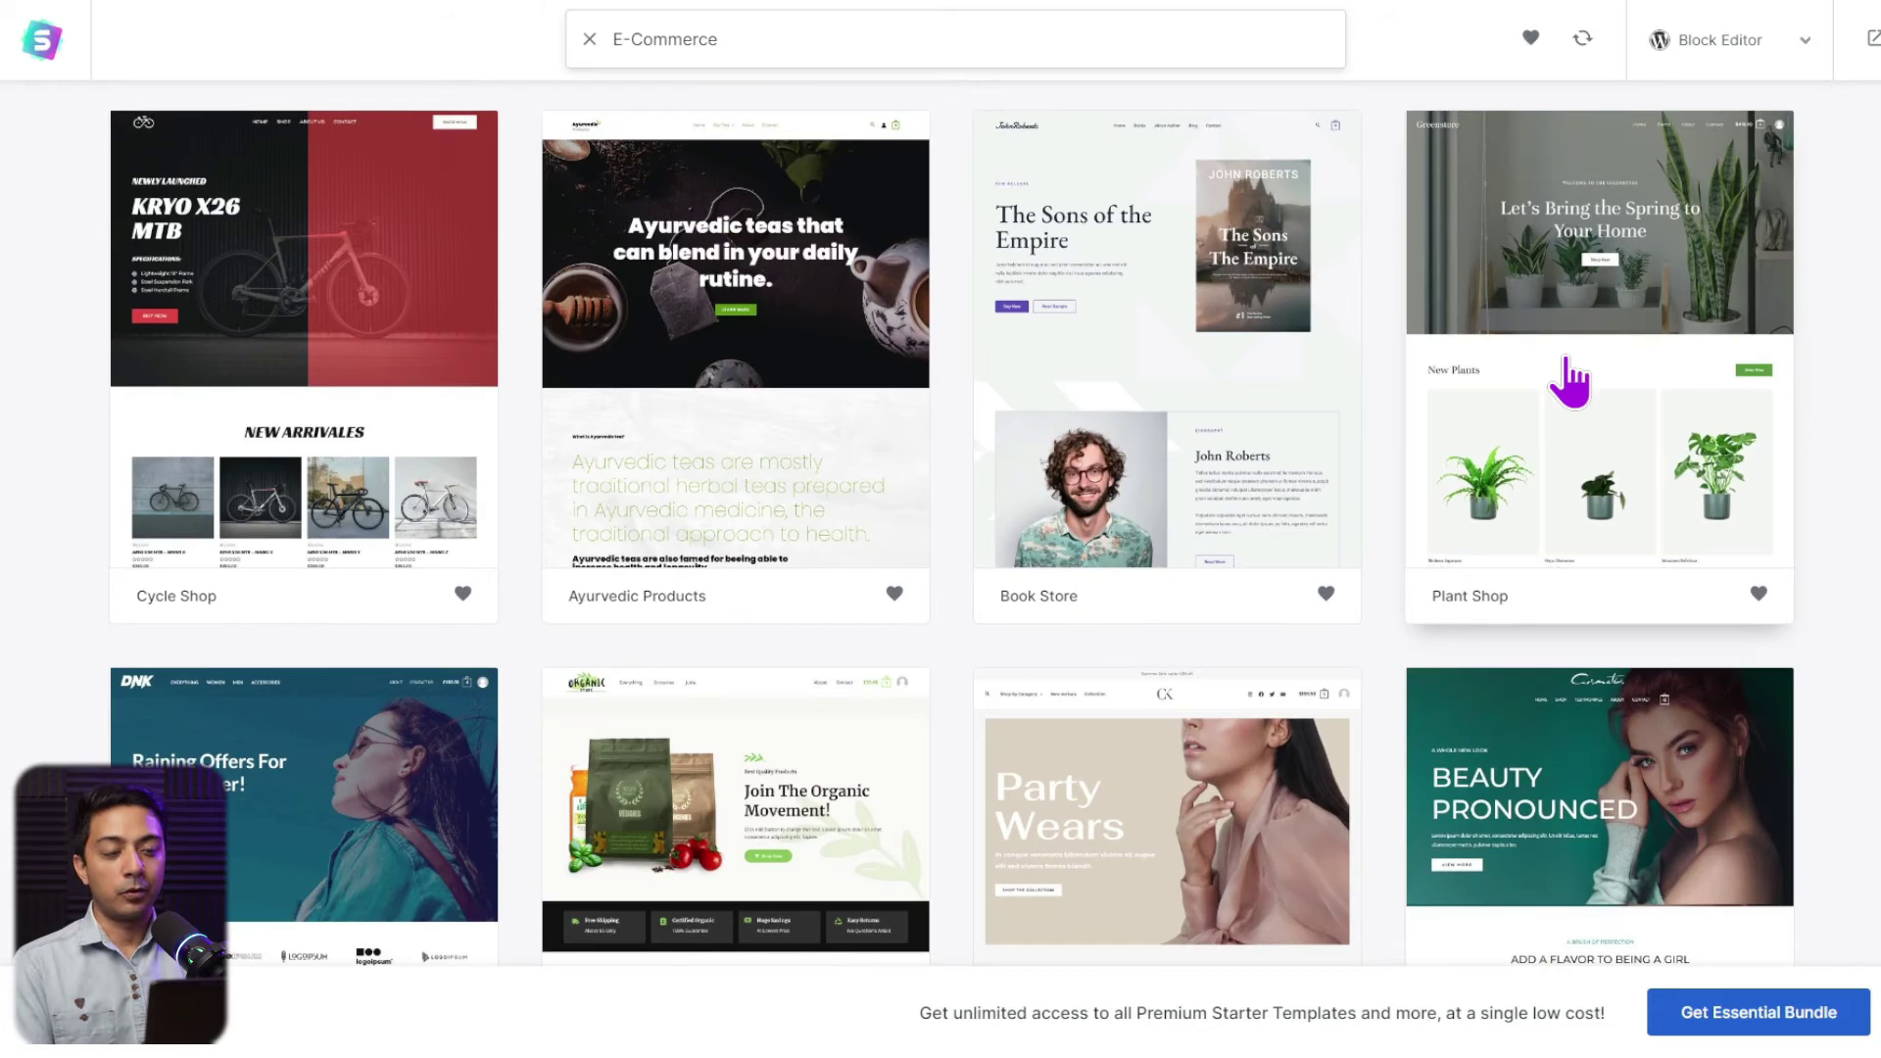
pyautogui.scroll(-5, 1571, 381)
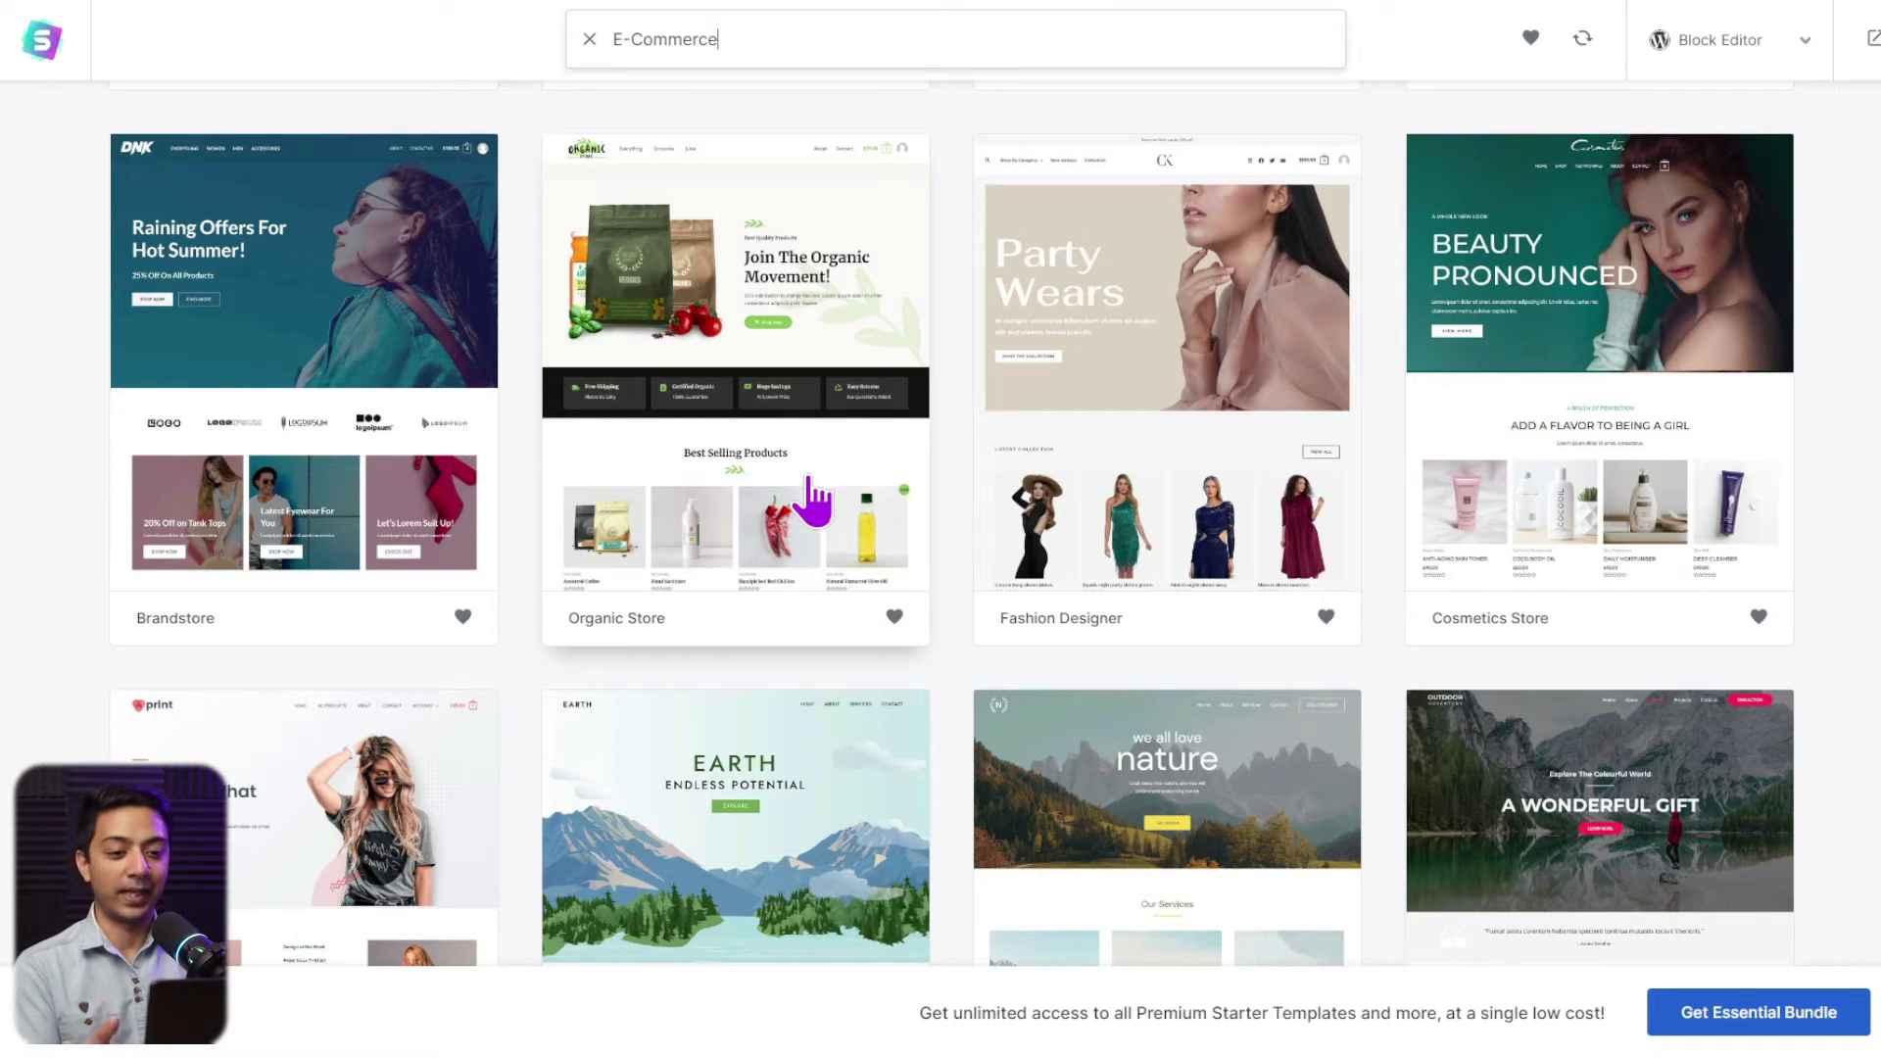
pyautogui.click(763, 402)
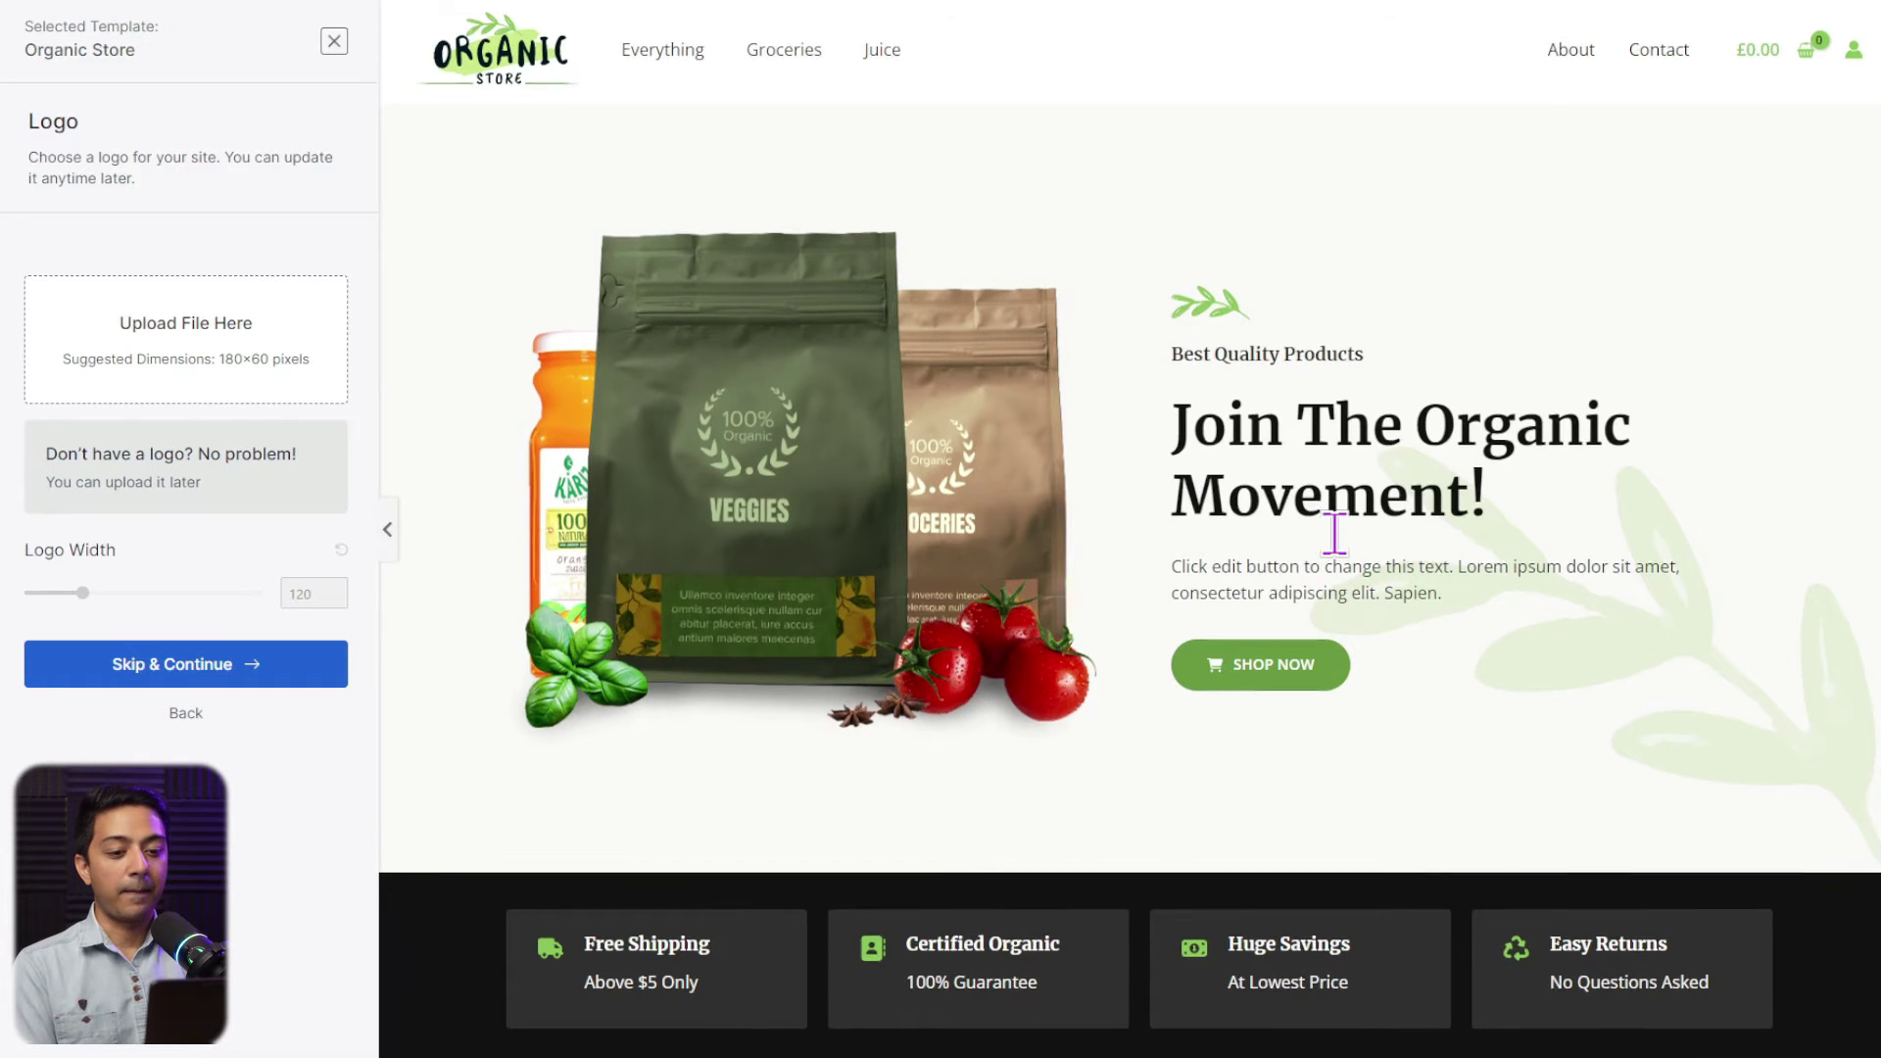
# Step: Examine the Organic Store home page preview from the hero through best selling products, product categories, the first-purchase offer and trending products
pyautogui.scroll(-4, 1334, 534)
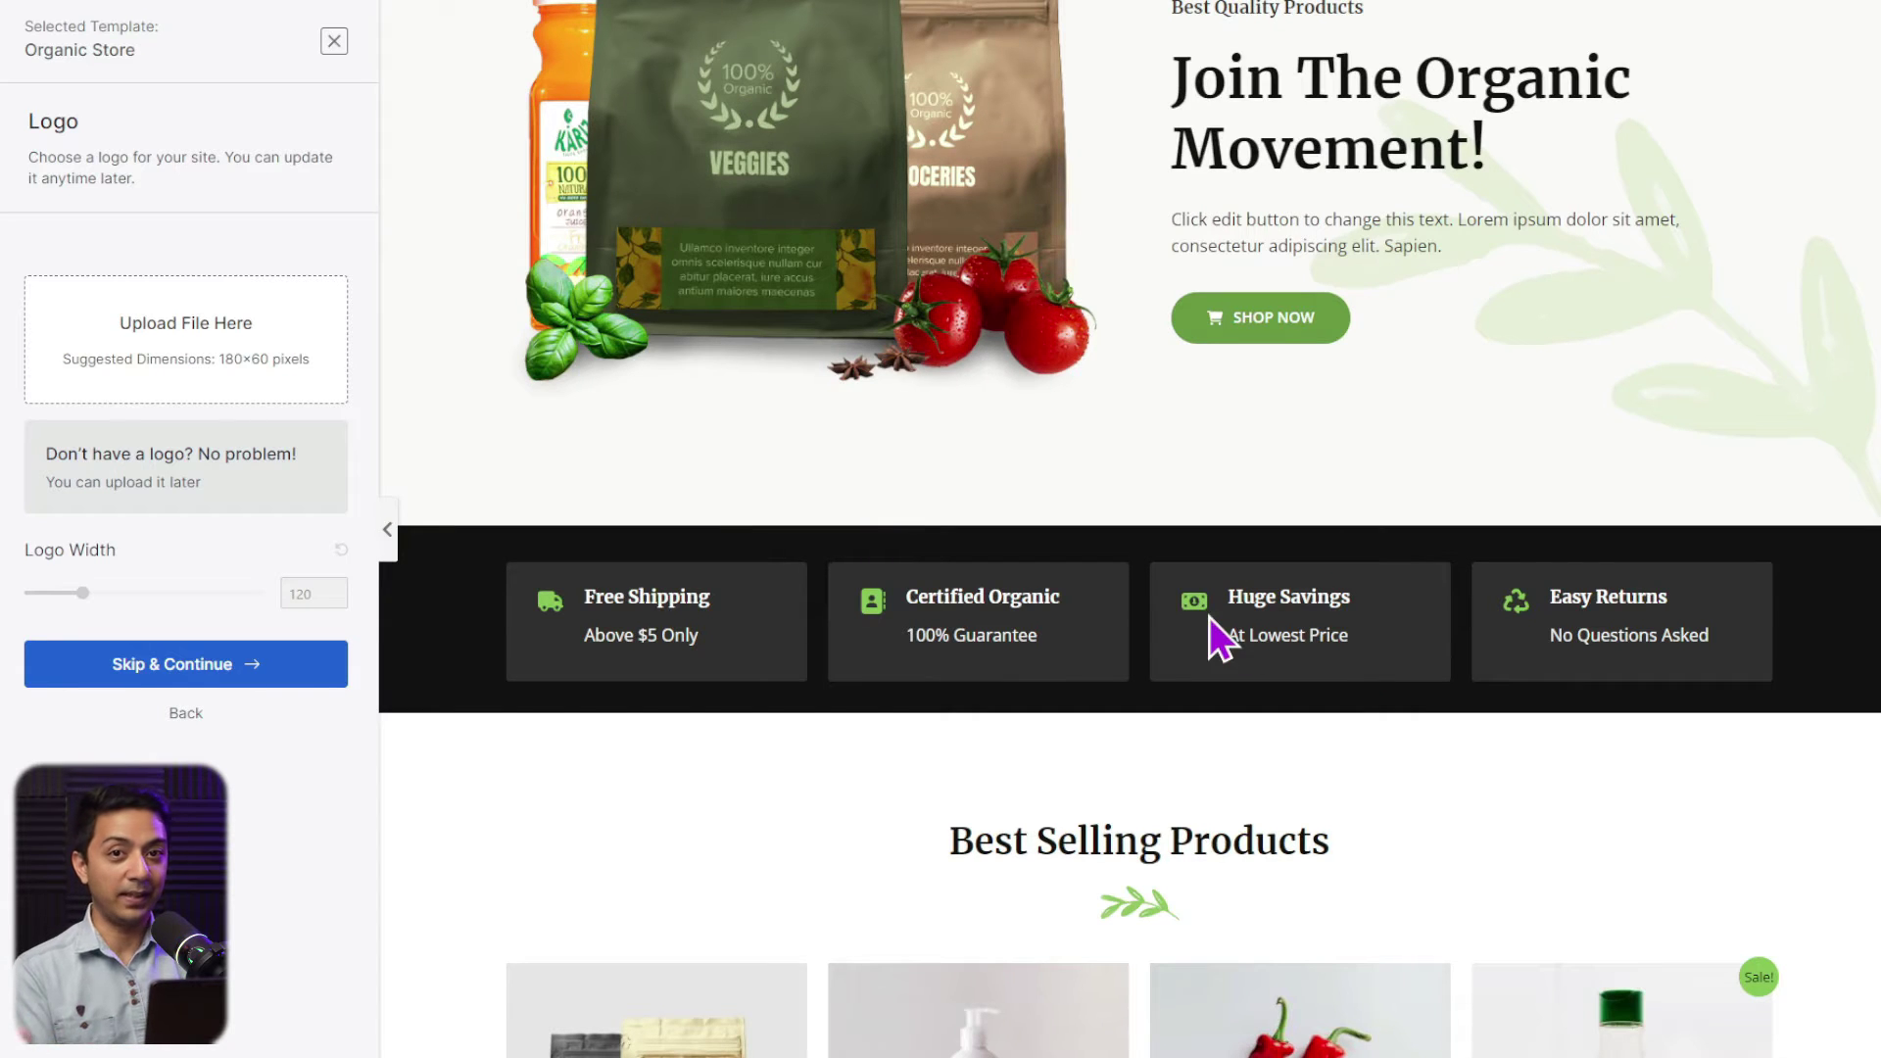
pyautogui.scroll(-6, 1213, 637)
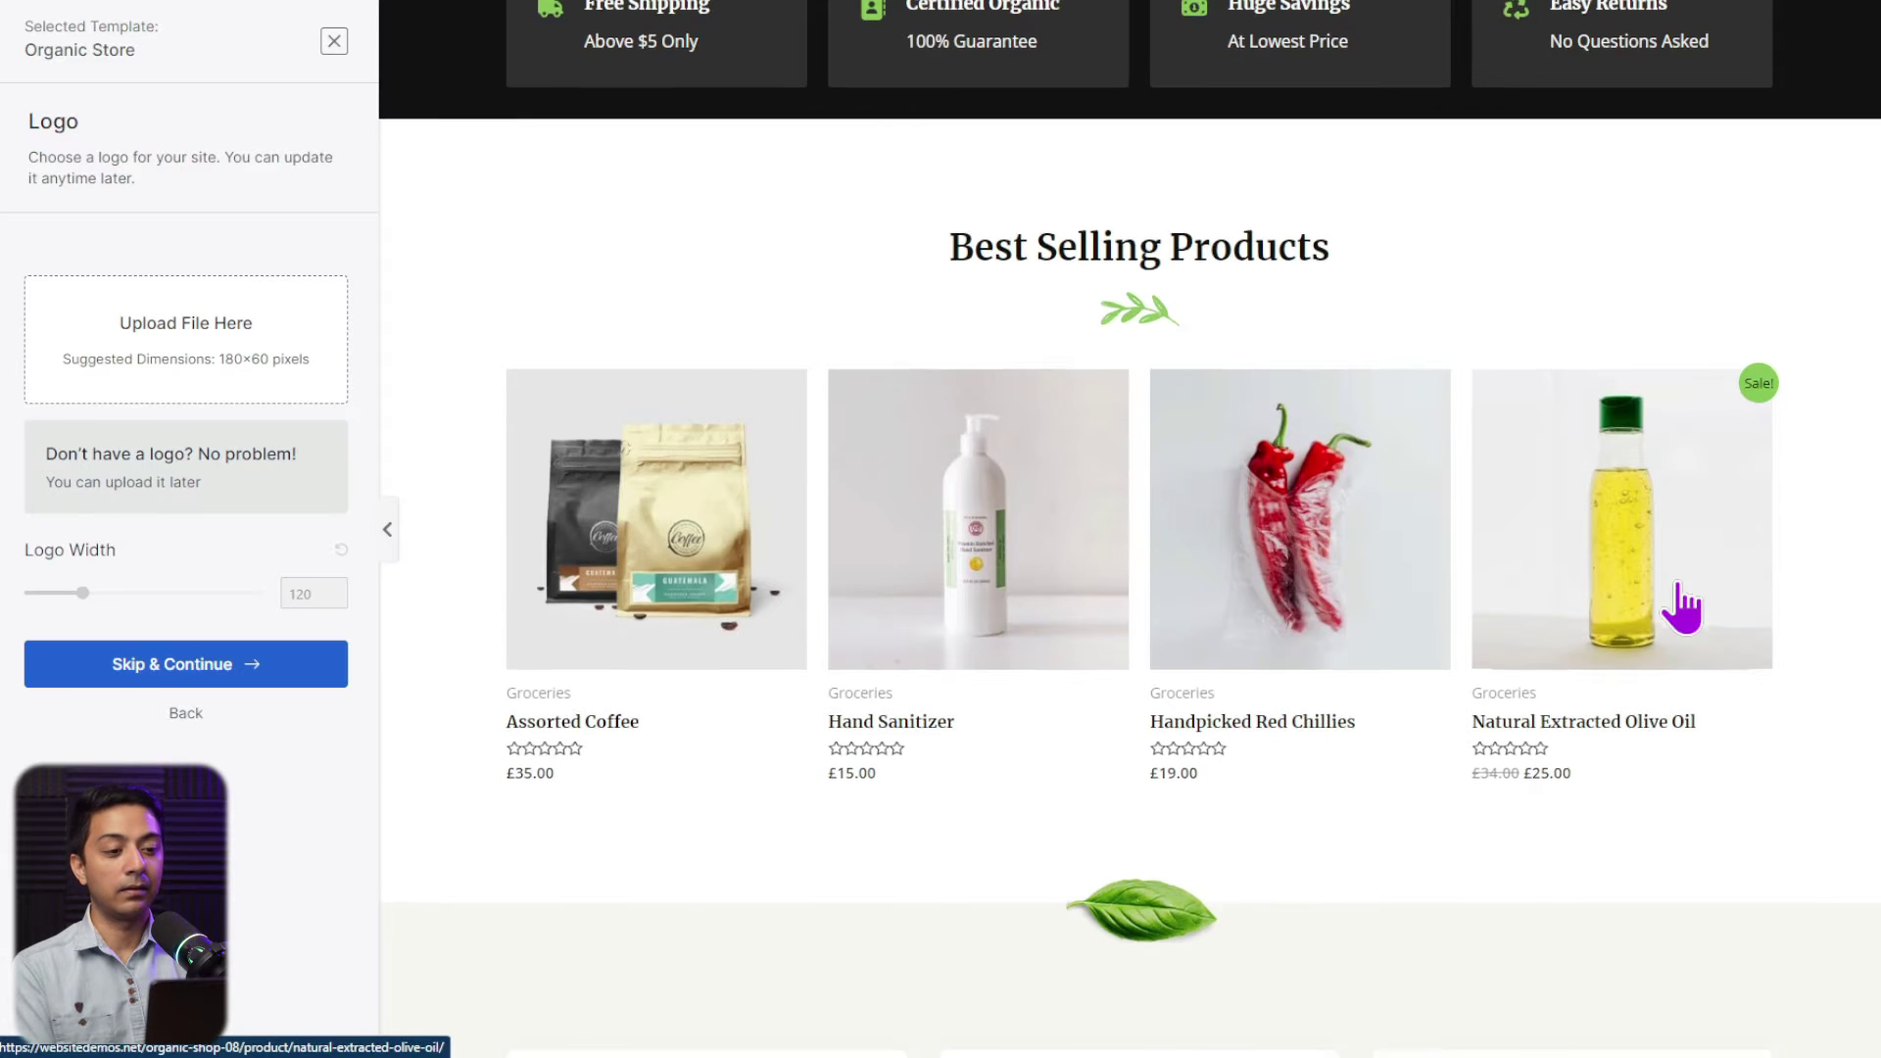
pyautogui.scroll(-5, 1672, 608)
pyautogui.scroll(-3, 1681, 607)
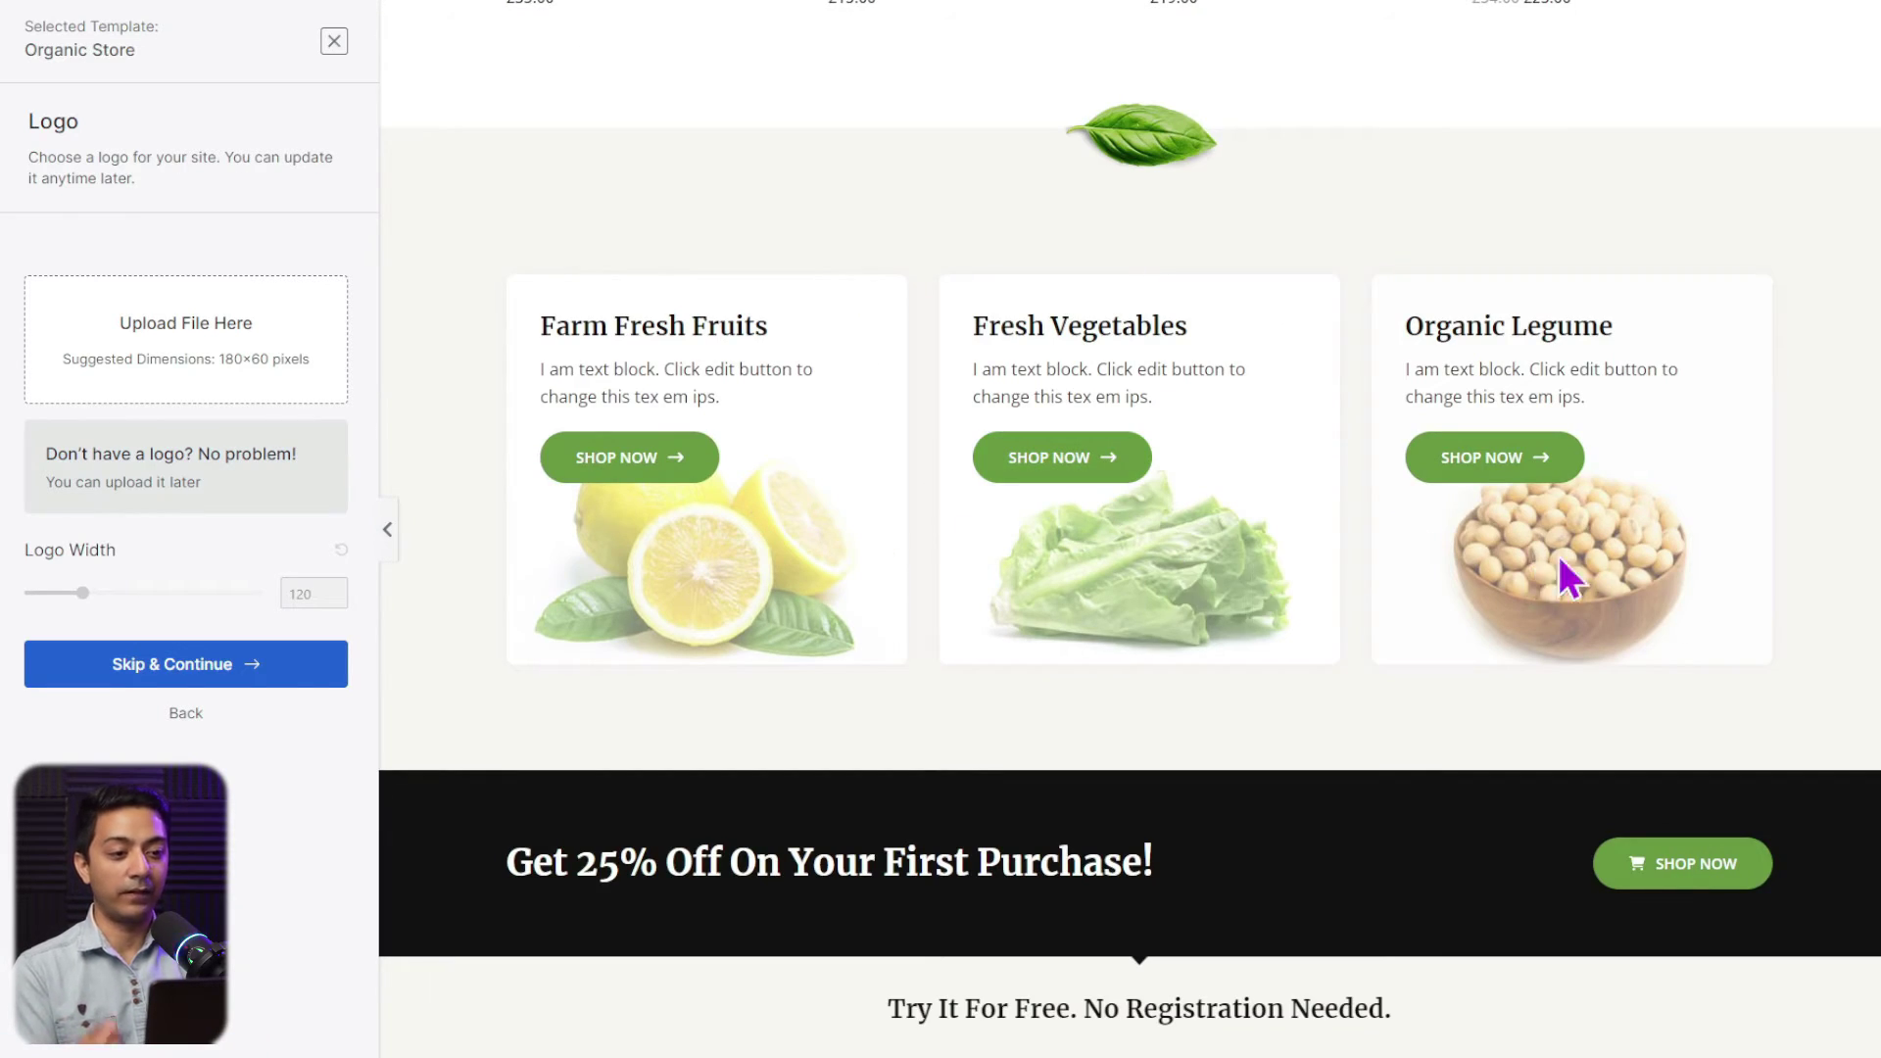
pyautogui.scroll(-3, 1135, 601)
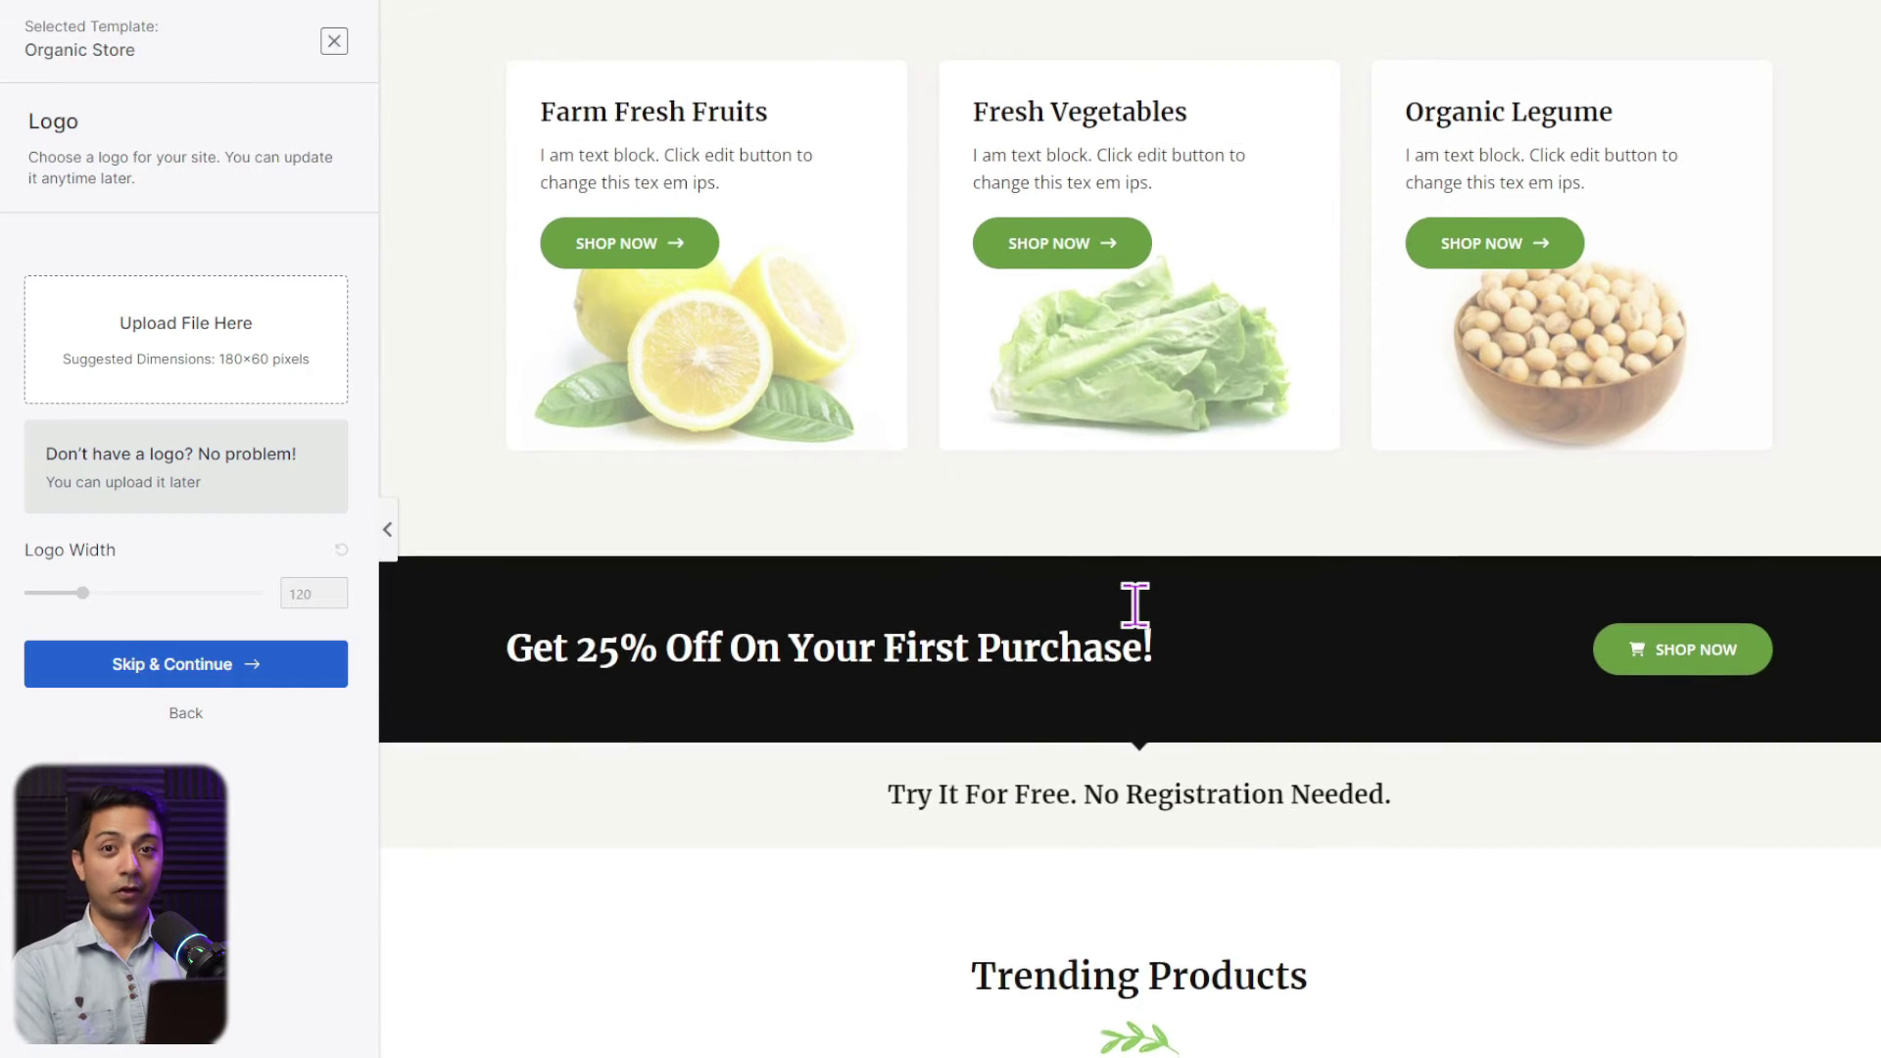
pyautogui.scroll(-2, 1136, 607)
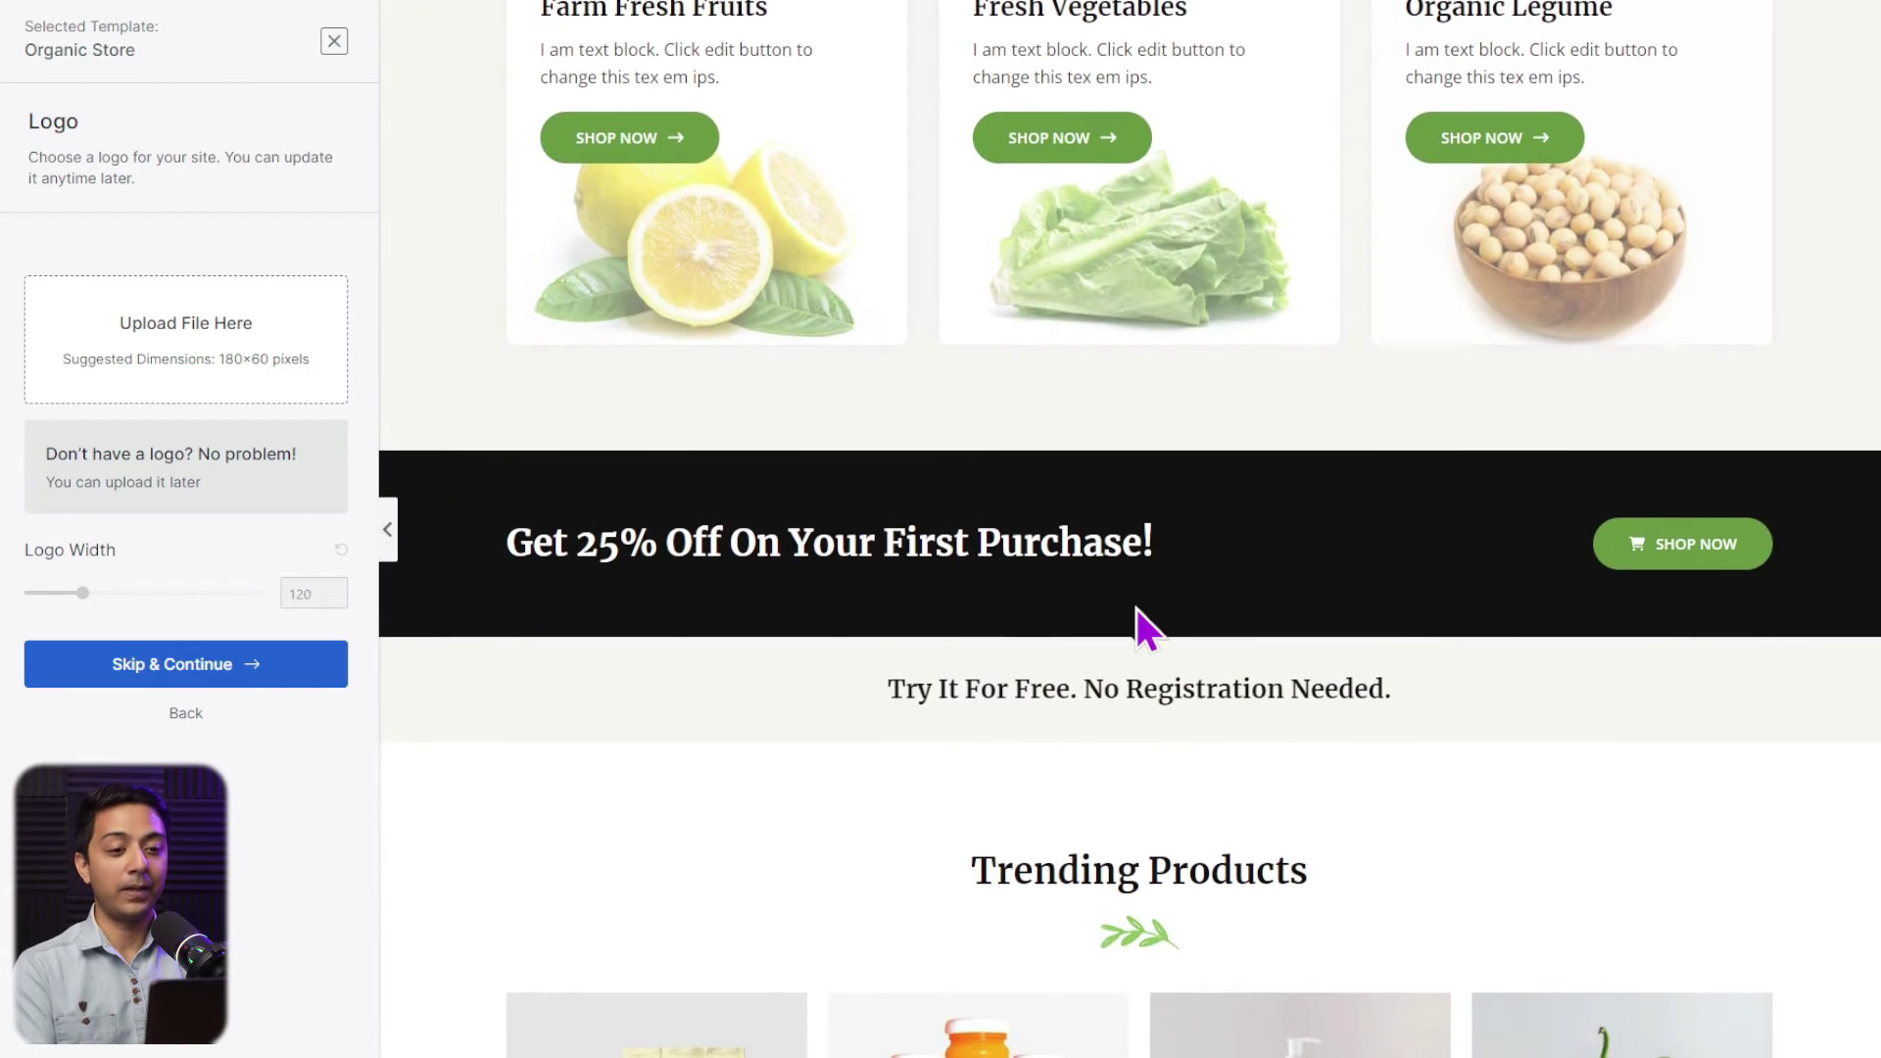
pyautogui.scroll(-1, 1136, 609)
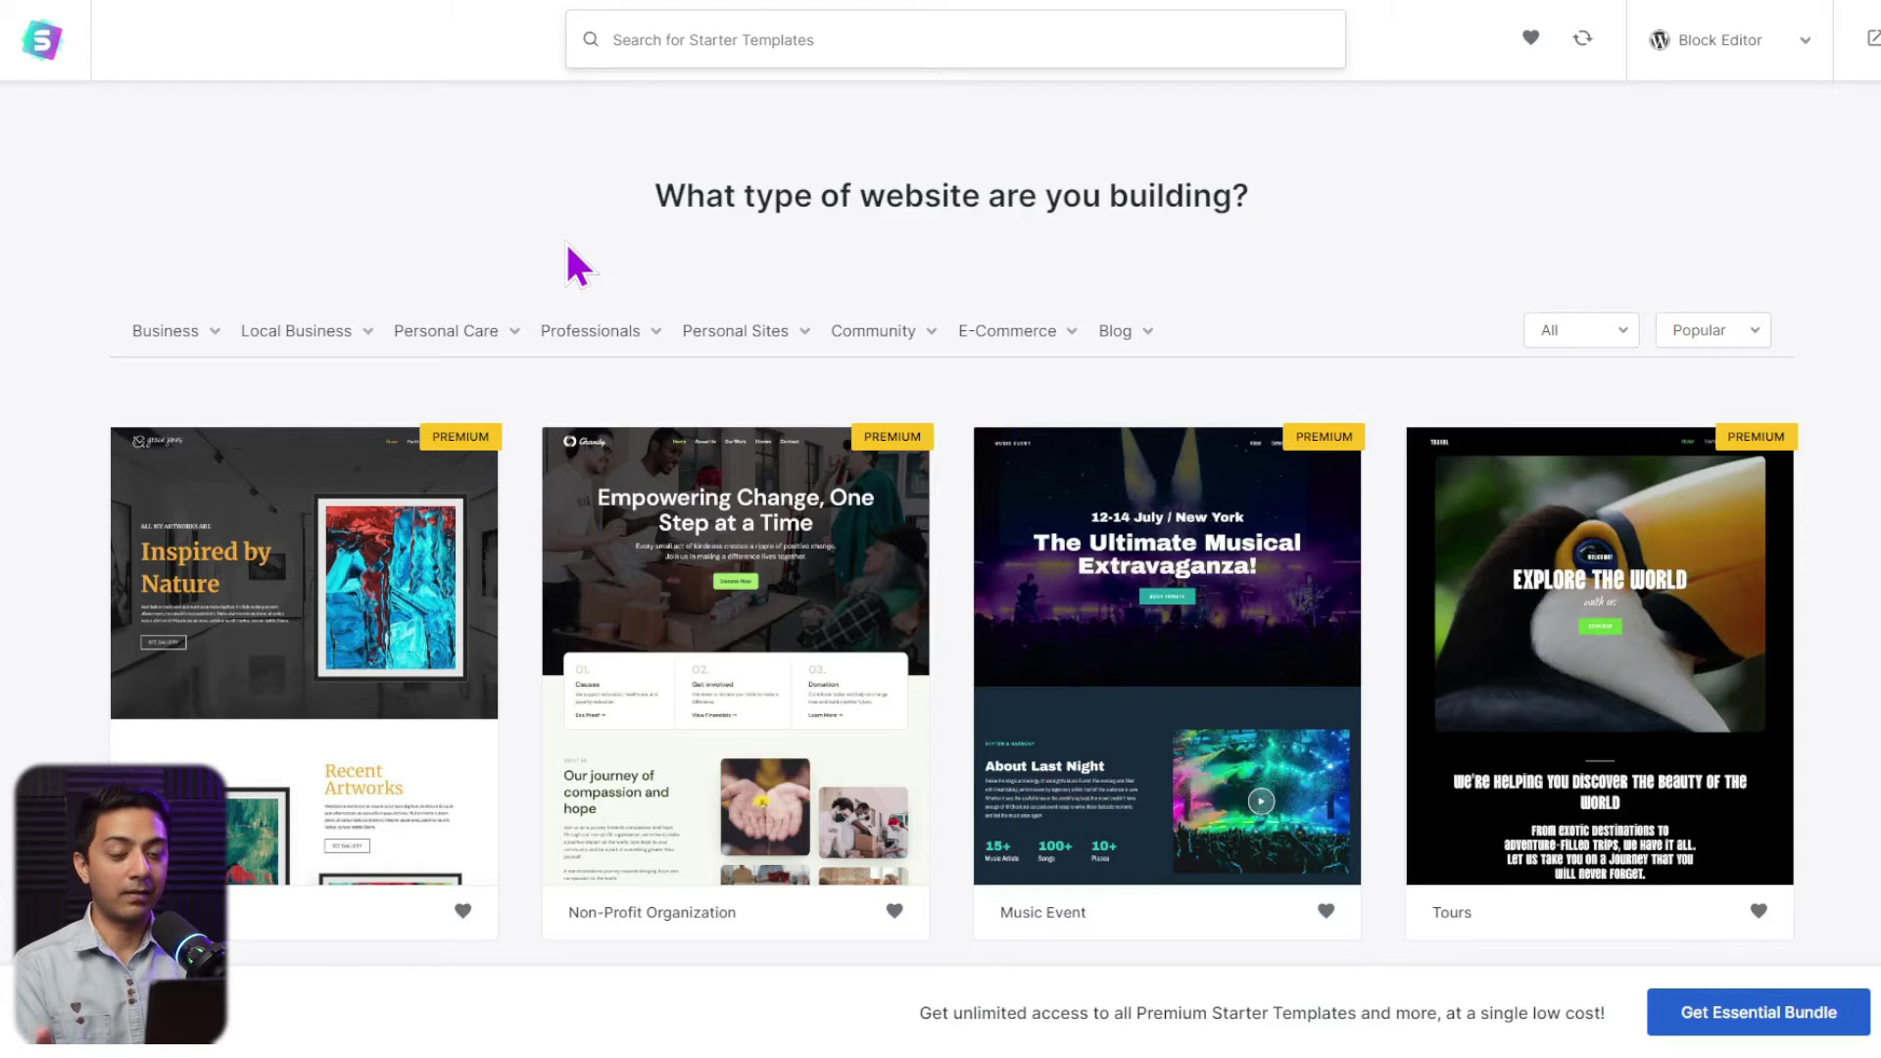
# Step: Filter the starter templates to Electrician within the Local Business category and look through the matching designs
pyautogui.moveTo(251, 338)
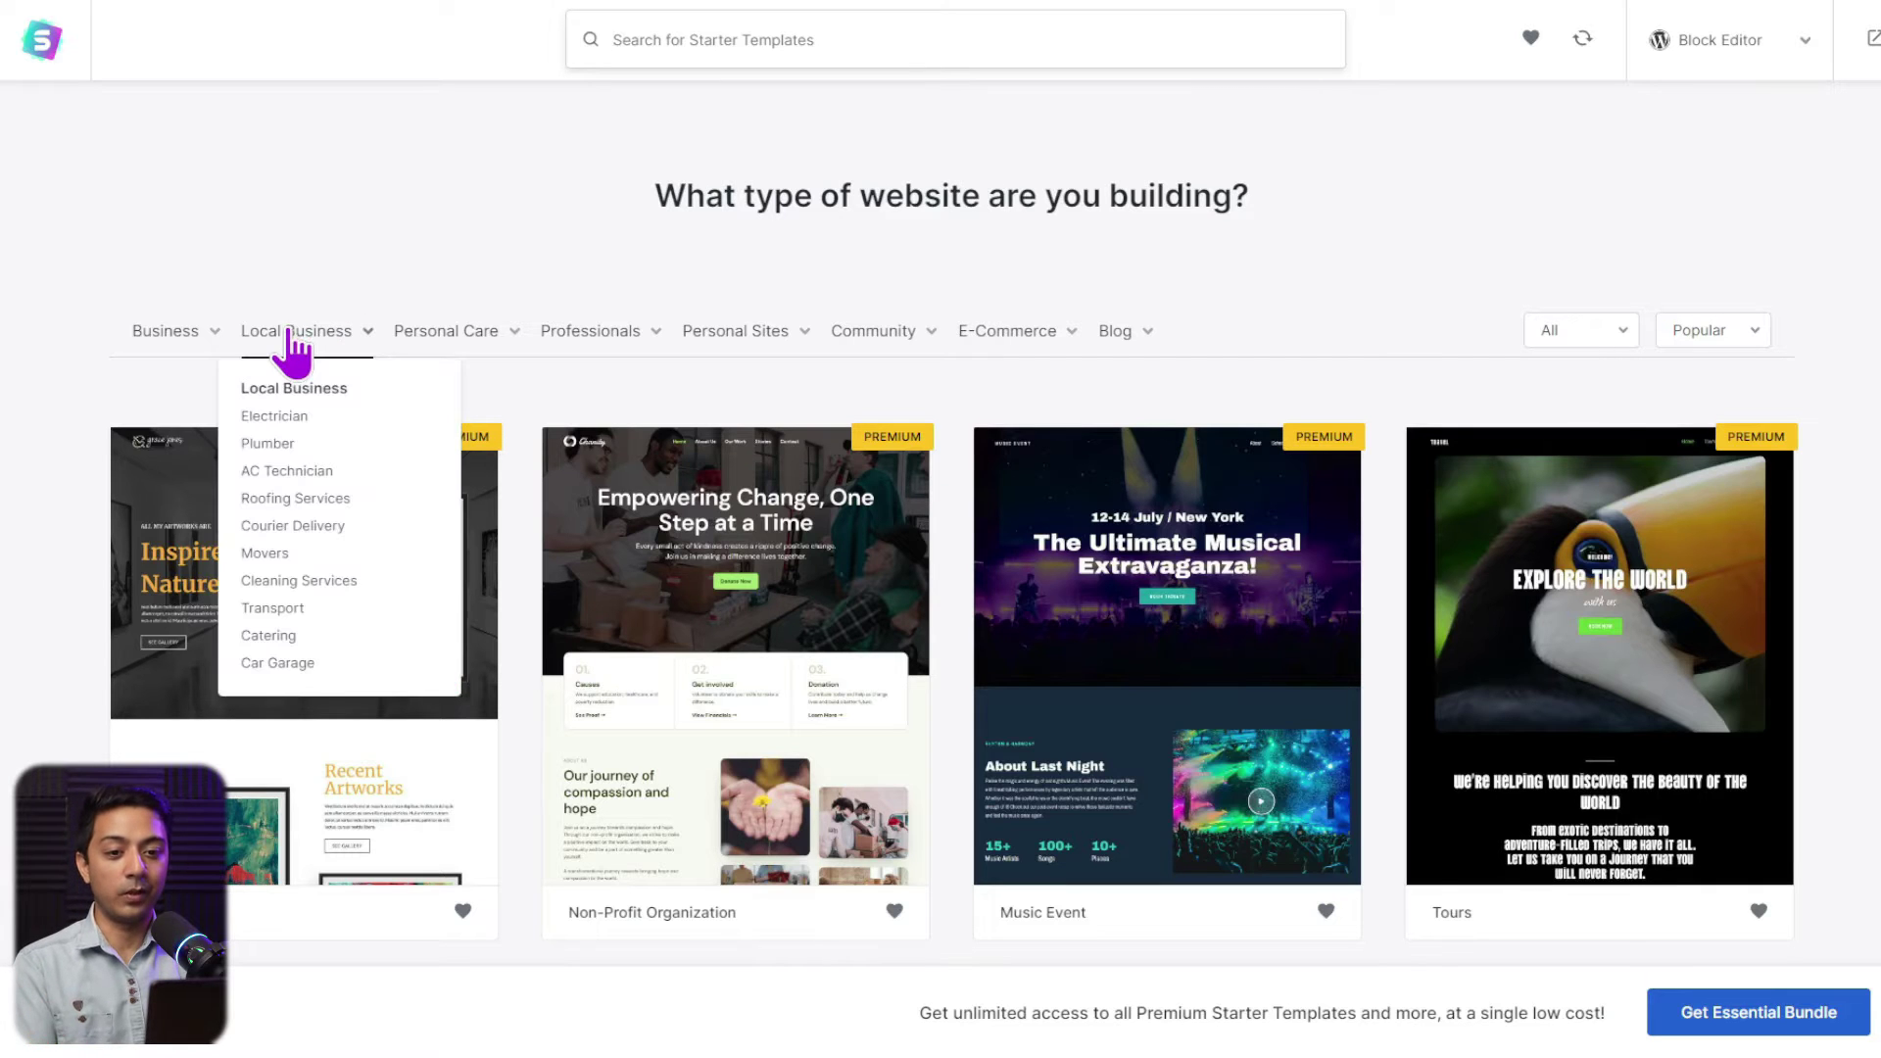
pyautogui.click(293, 416)
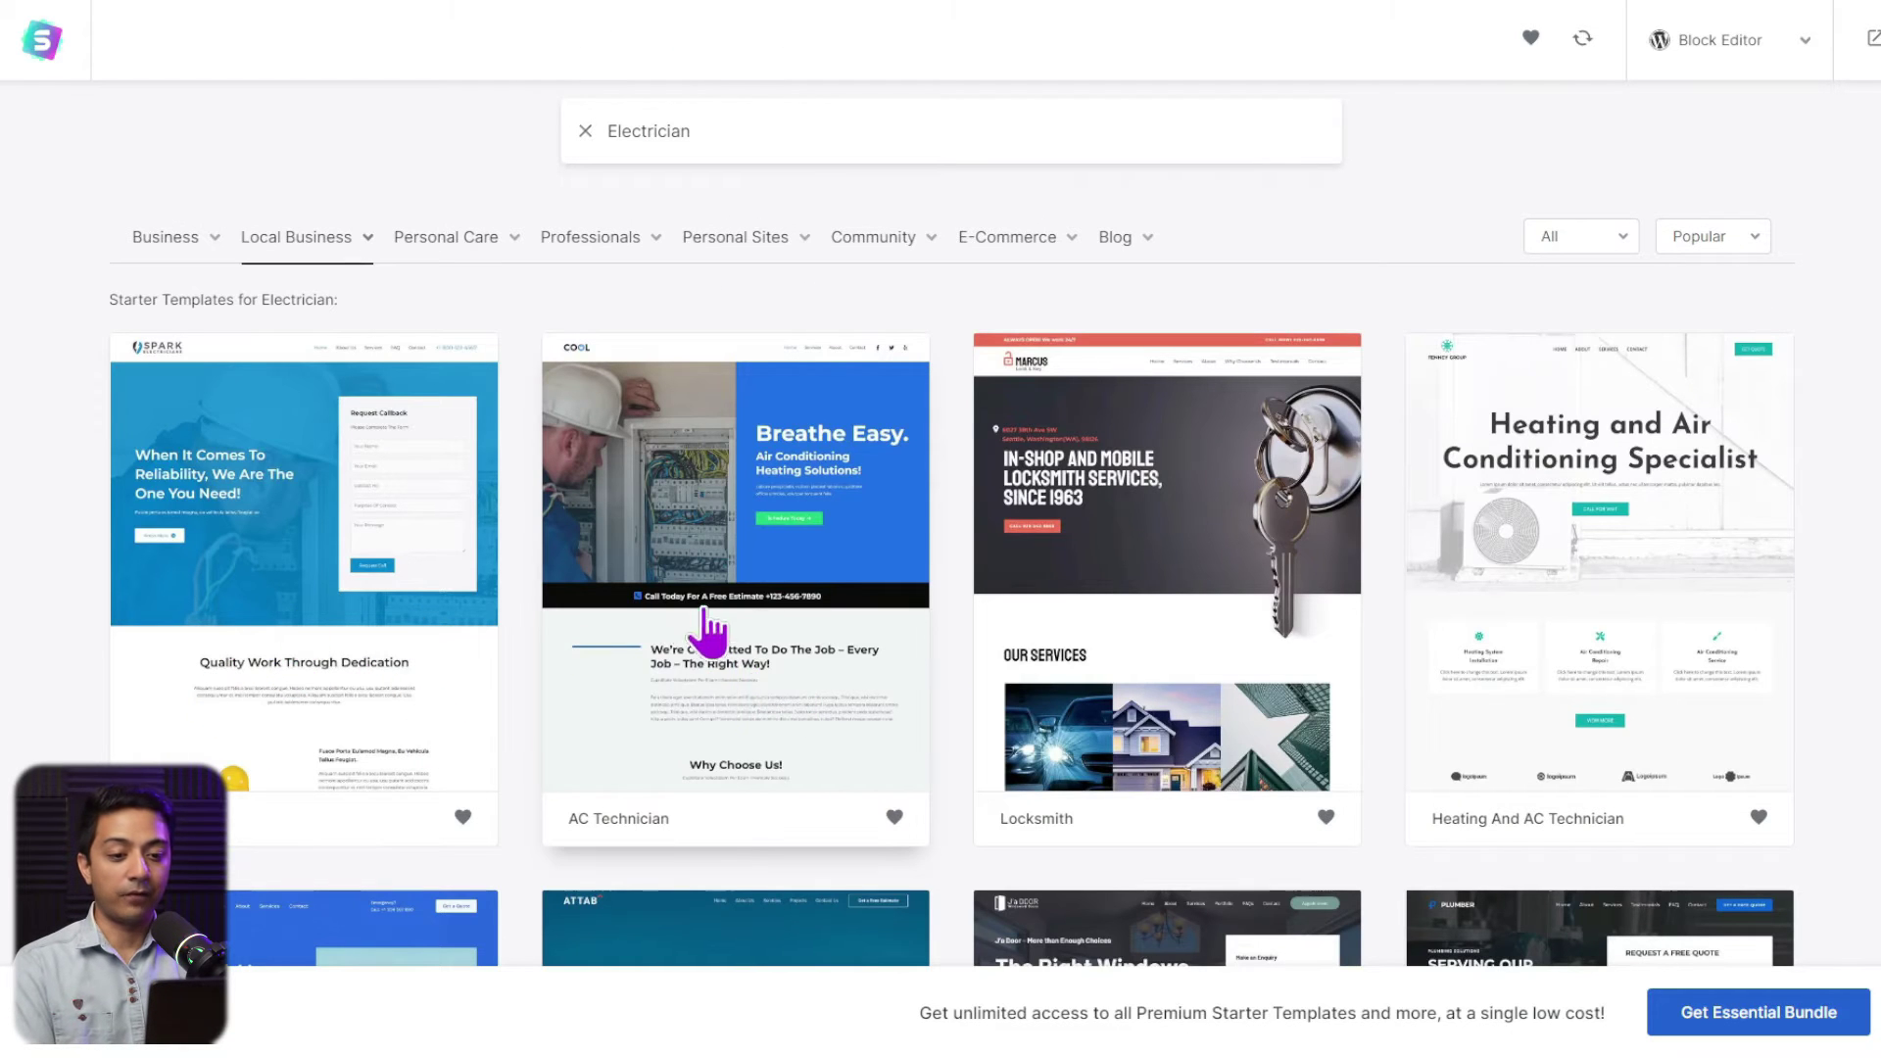
pyautogui.scroll(-8, 745, 661)
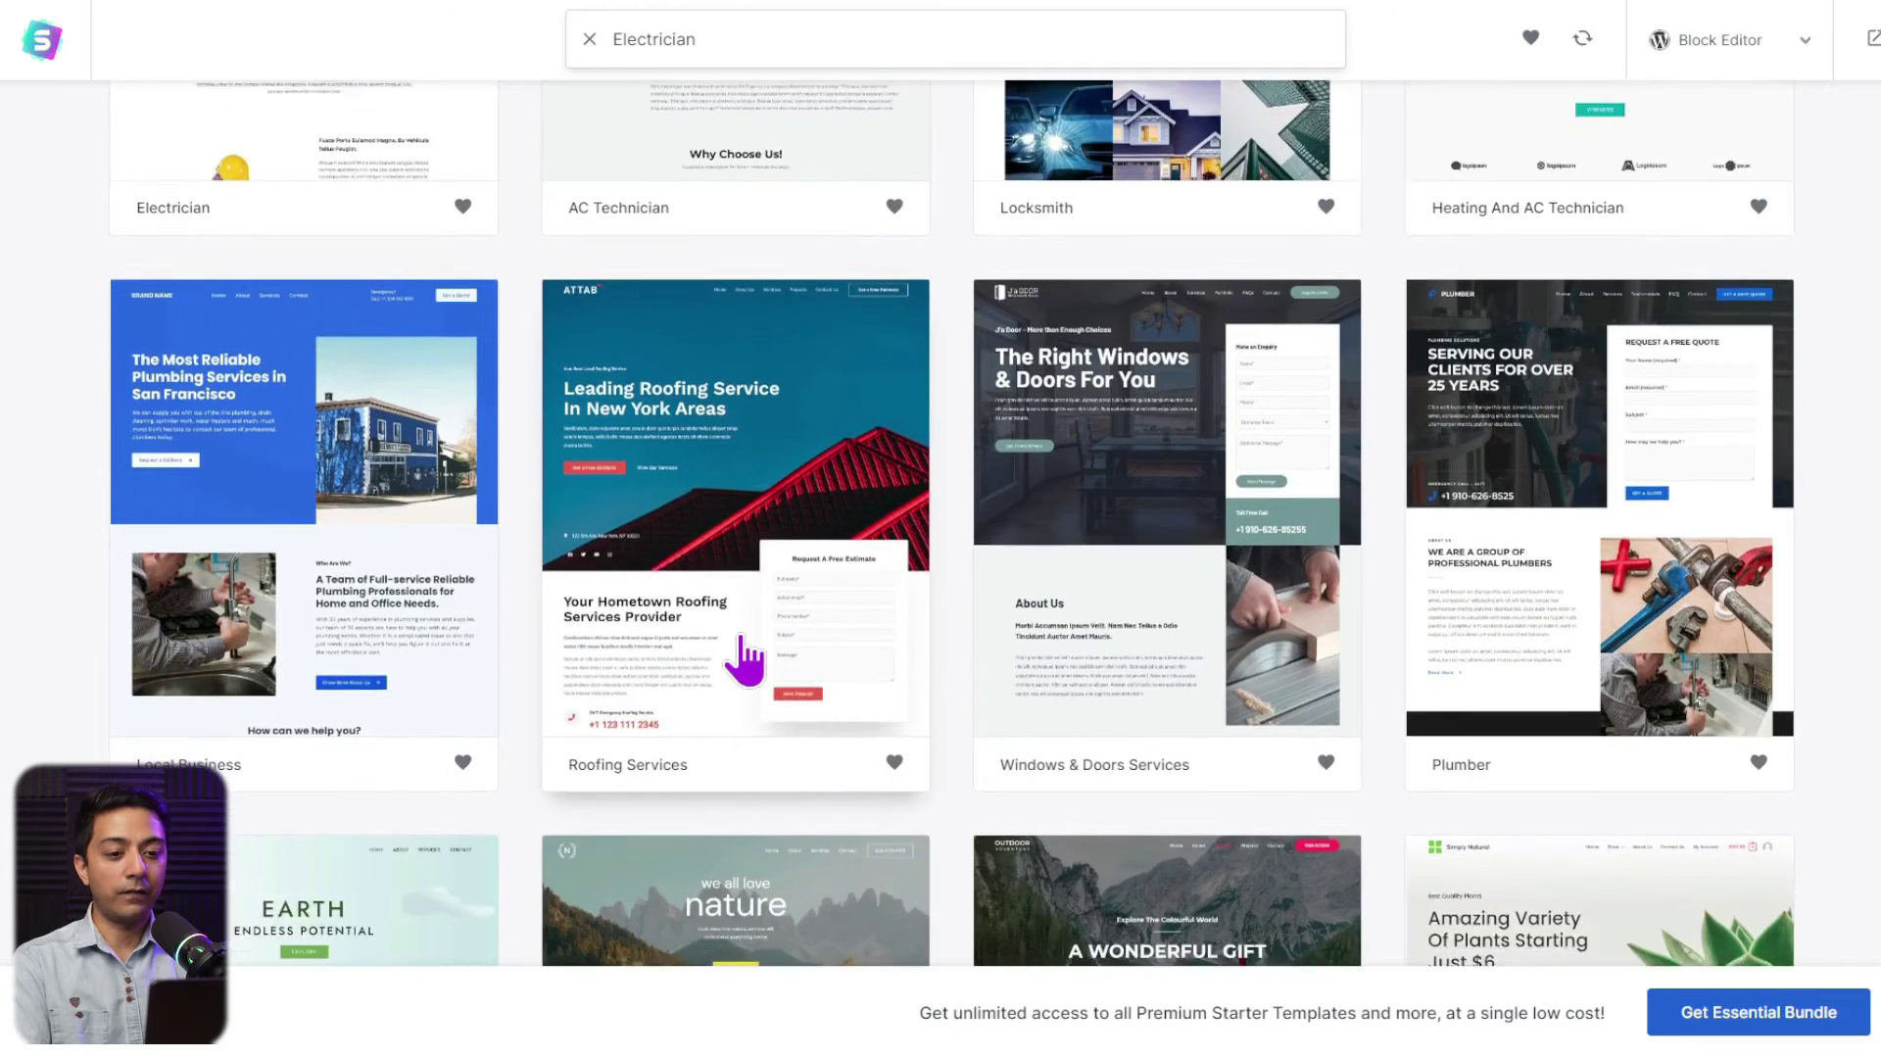
pyautogui.scroll(-2, 739, 653)
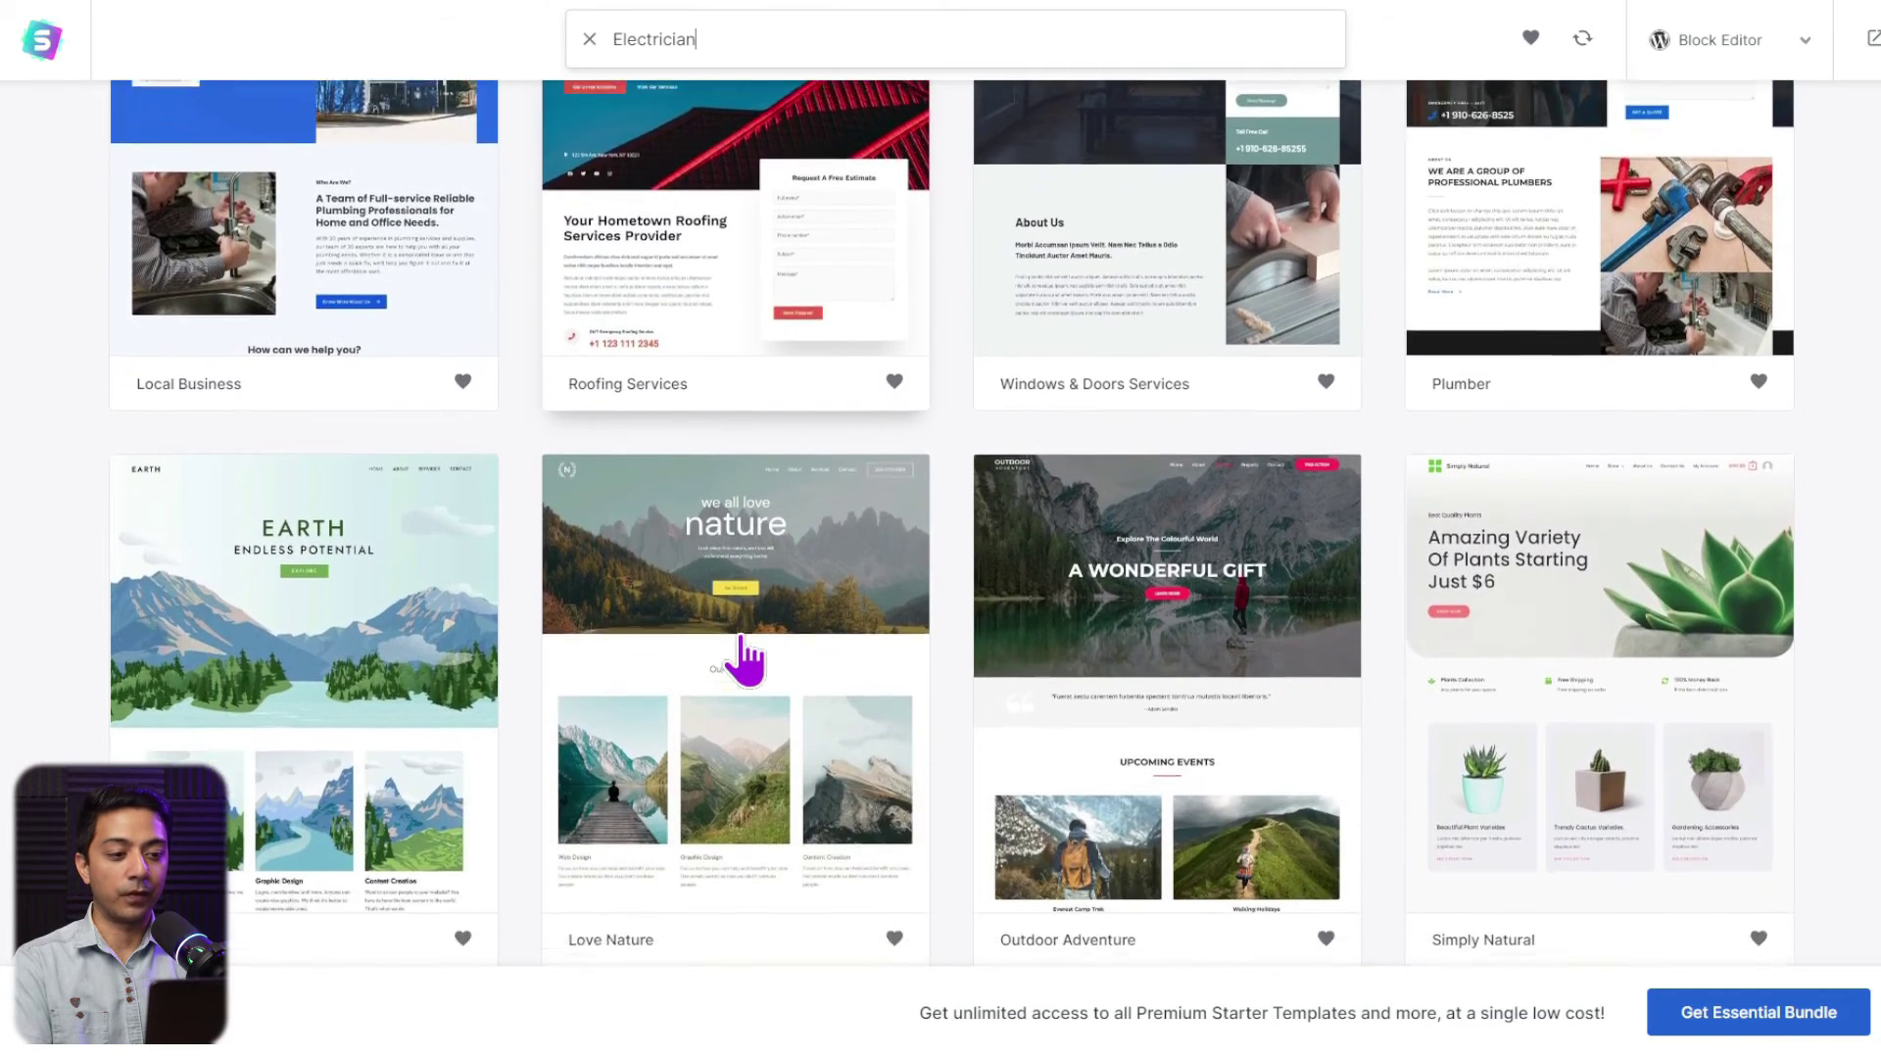
# Step: Open the Electrician template and examine its home page from the callback form through the service sections
pyautogui.scroll(5, 738, 651)
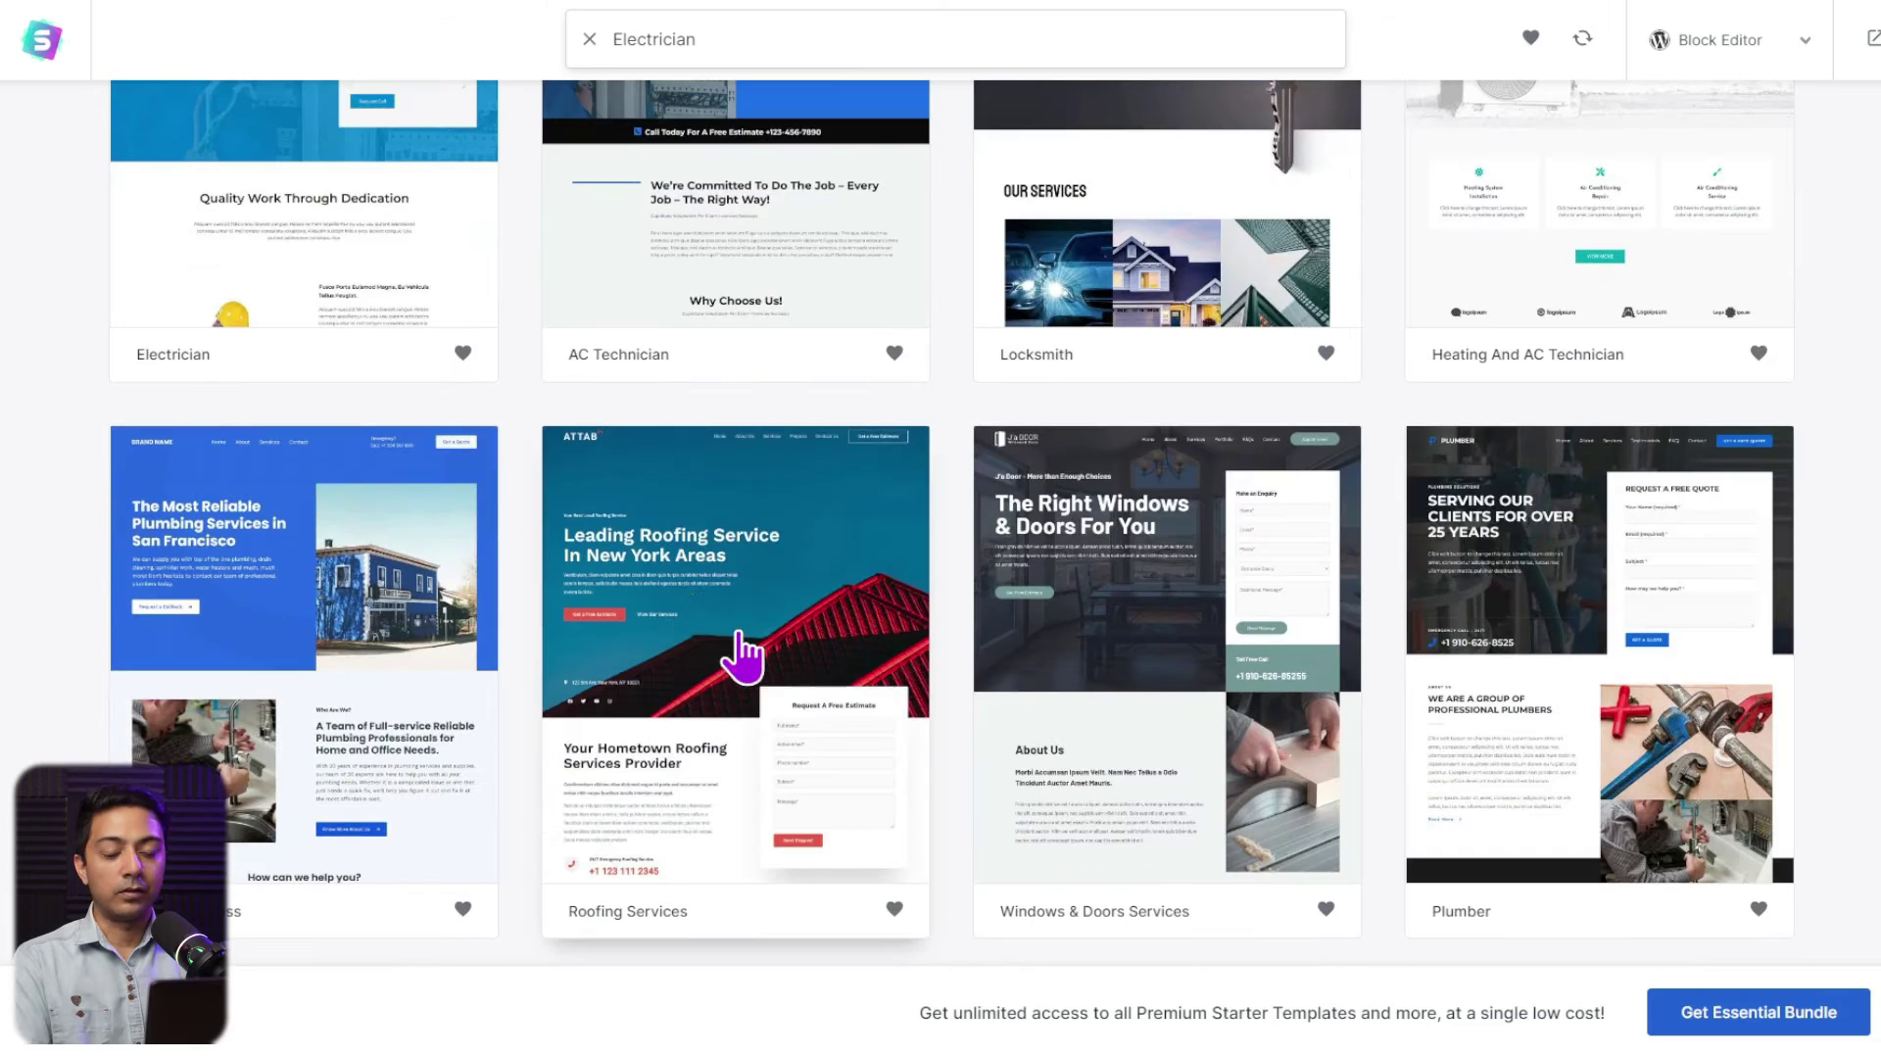
pyautogui.click(268, 252)
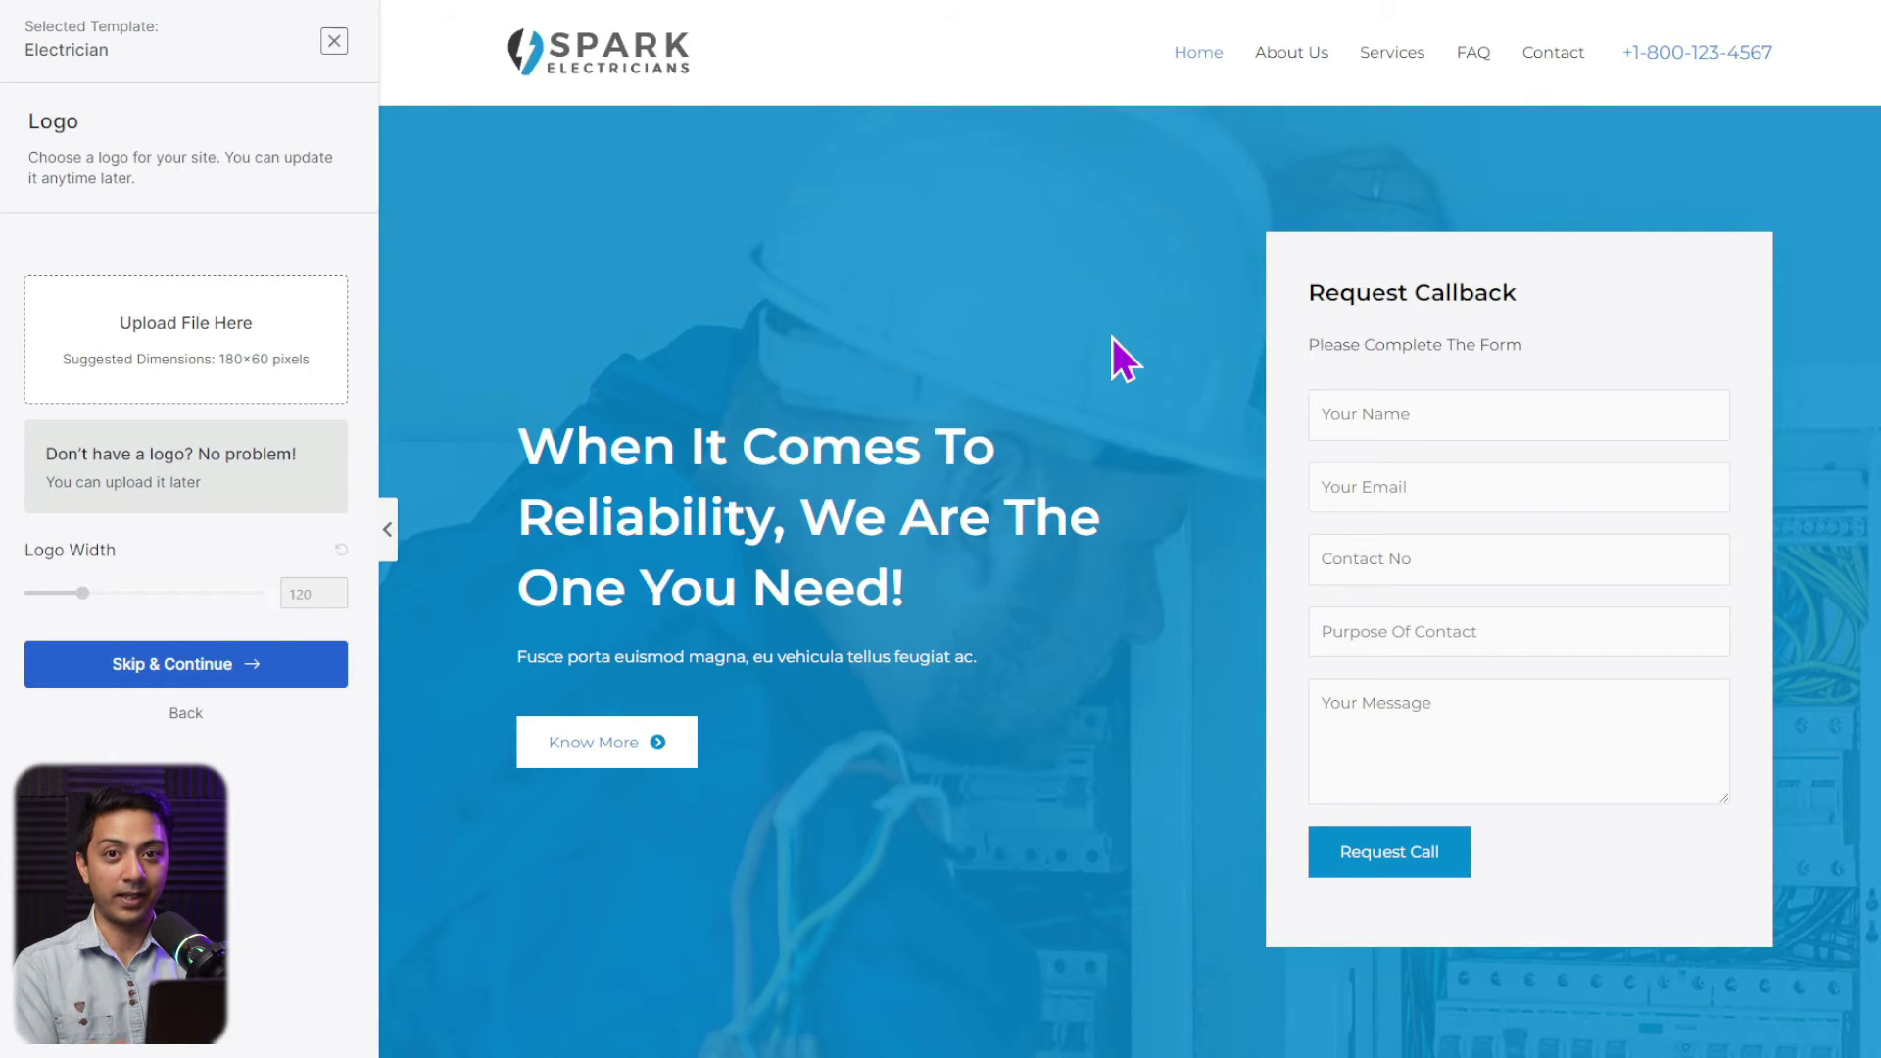
pyautogui.scroll(-6, 1113, 338)
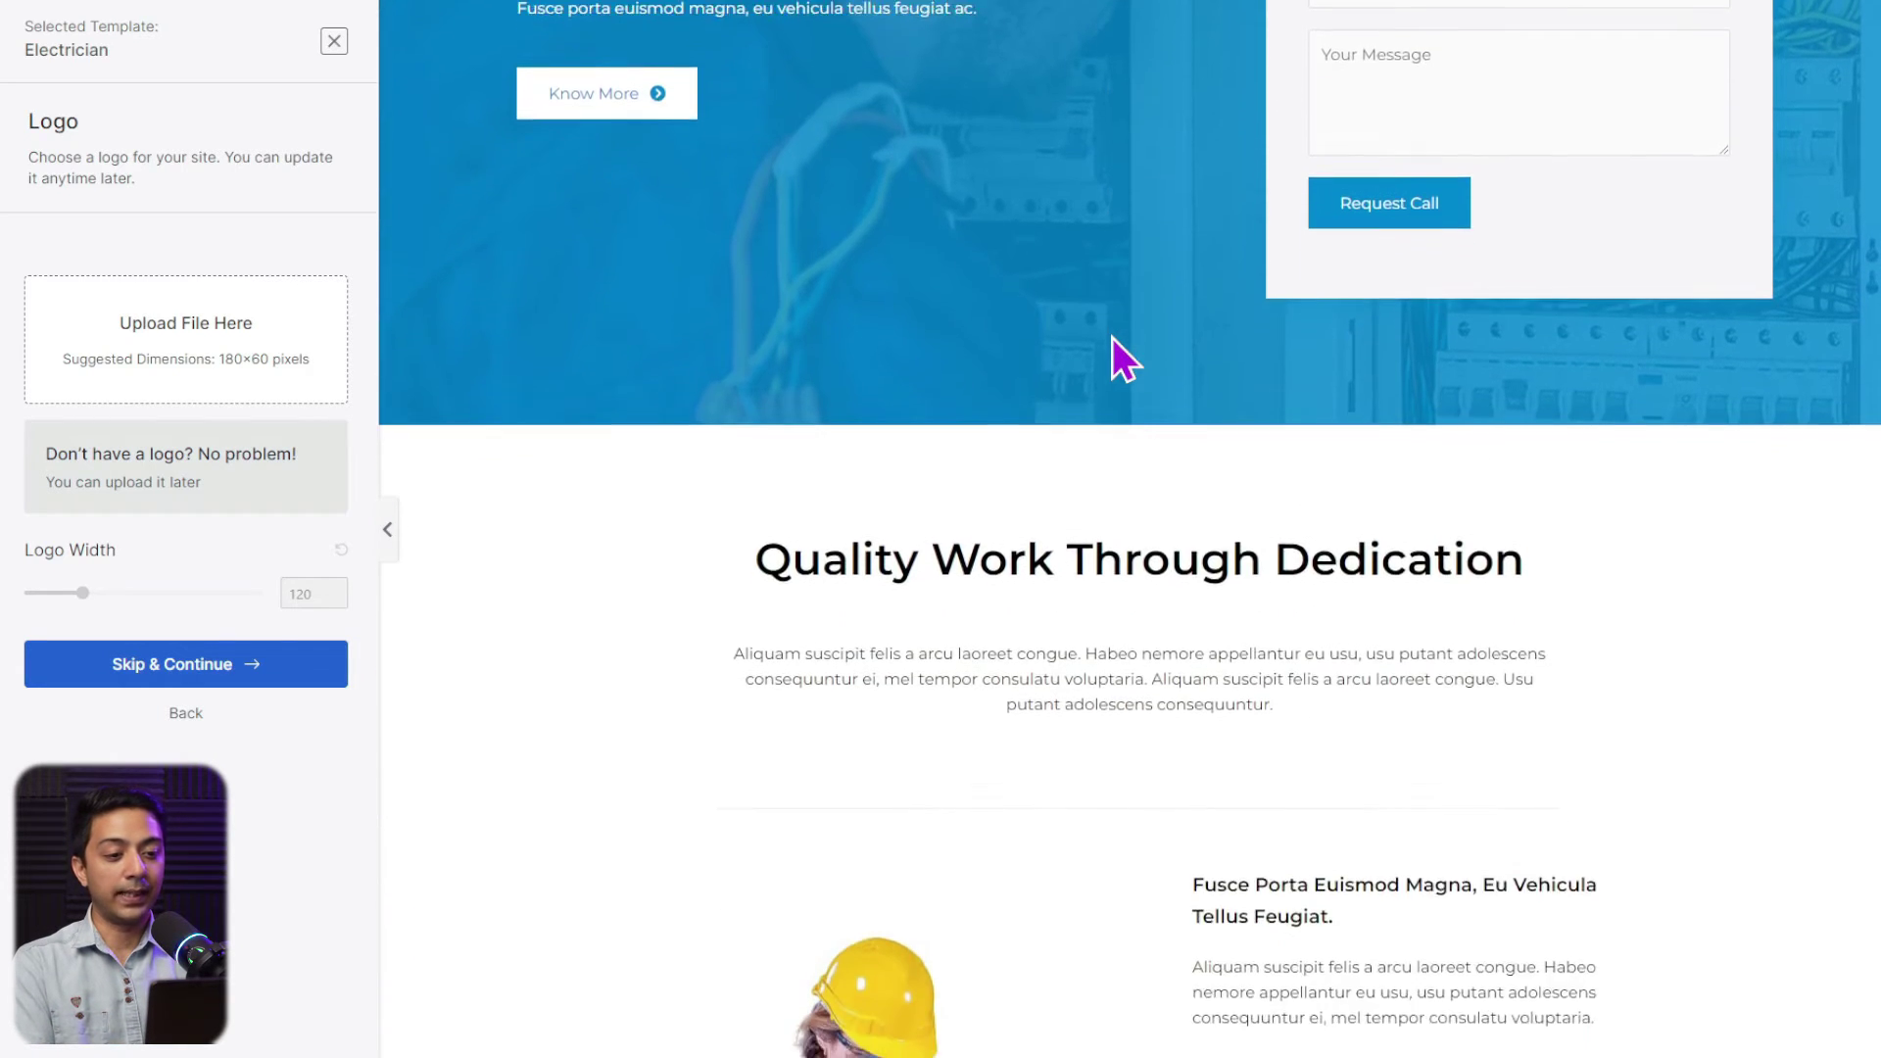
pyautogui.scroll(-6, 1113, 338)
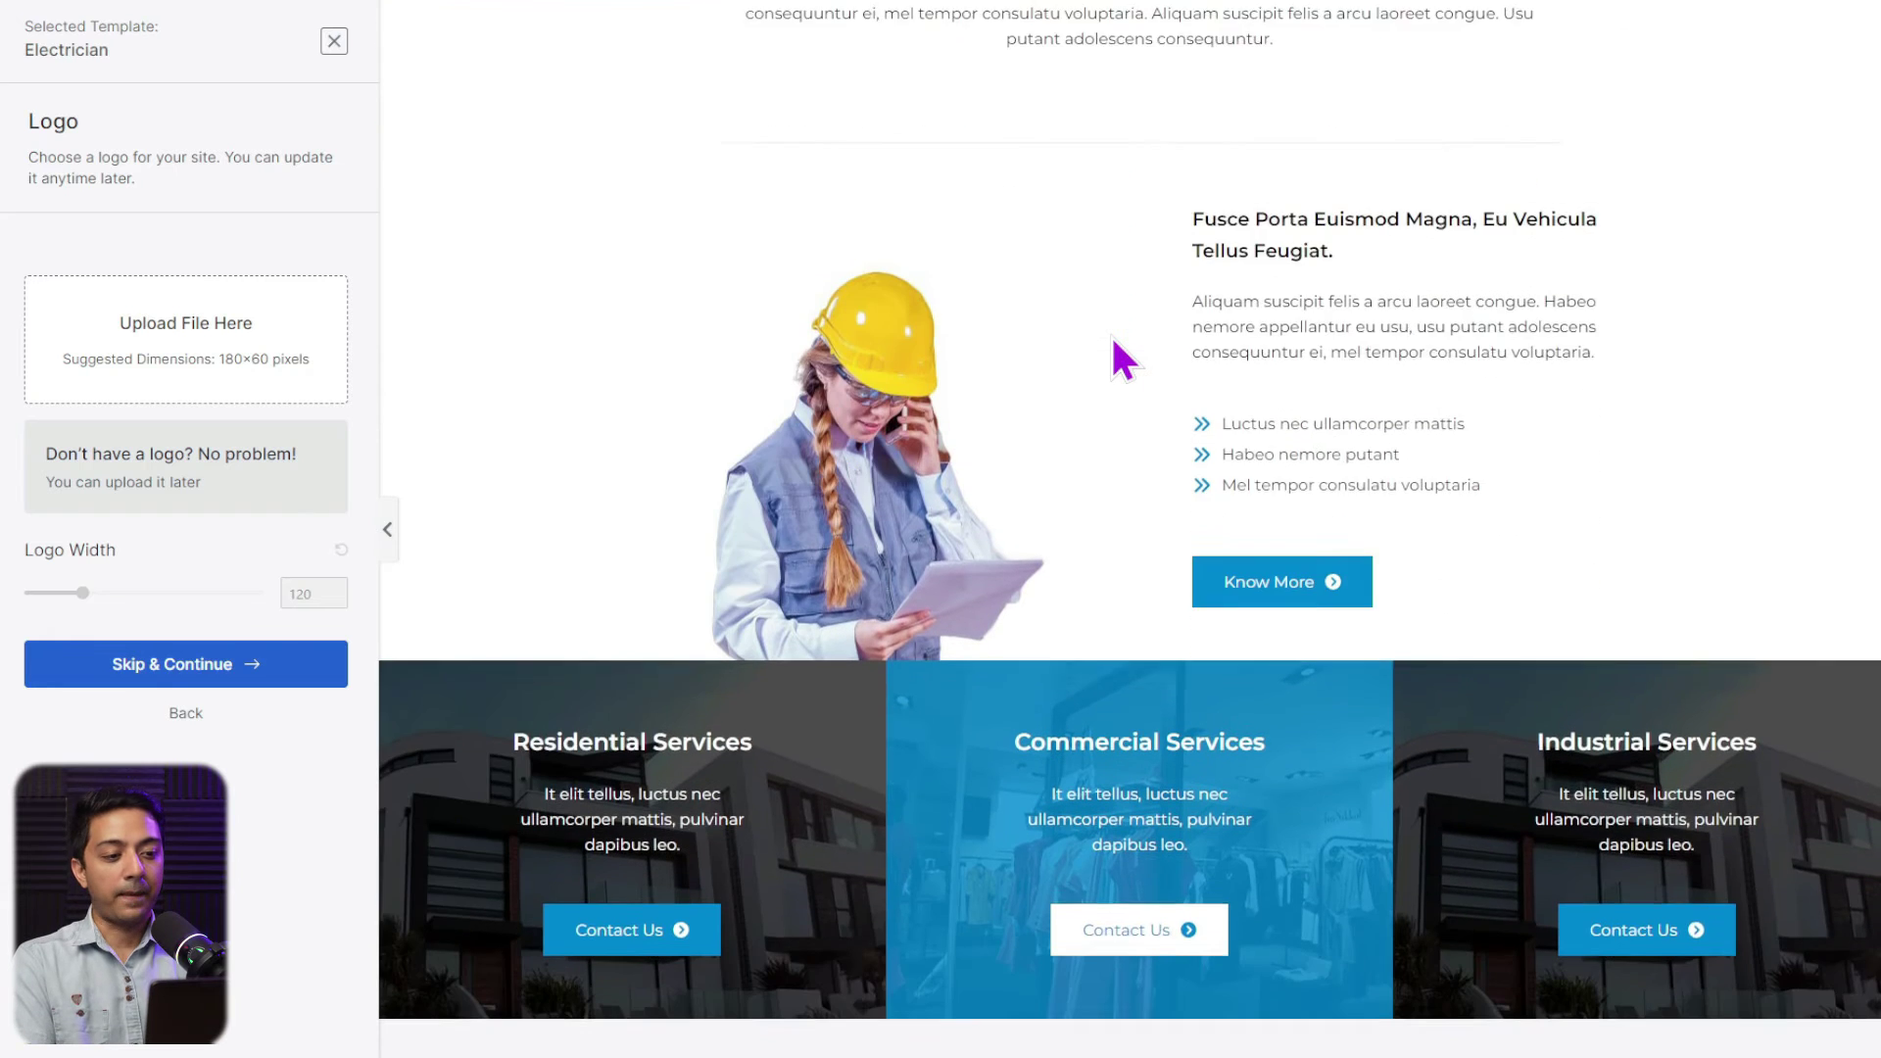
pyautogui.scroll(-3, 1113, 343)
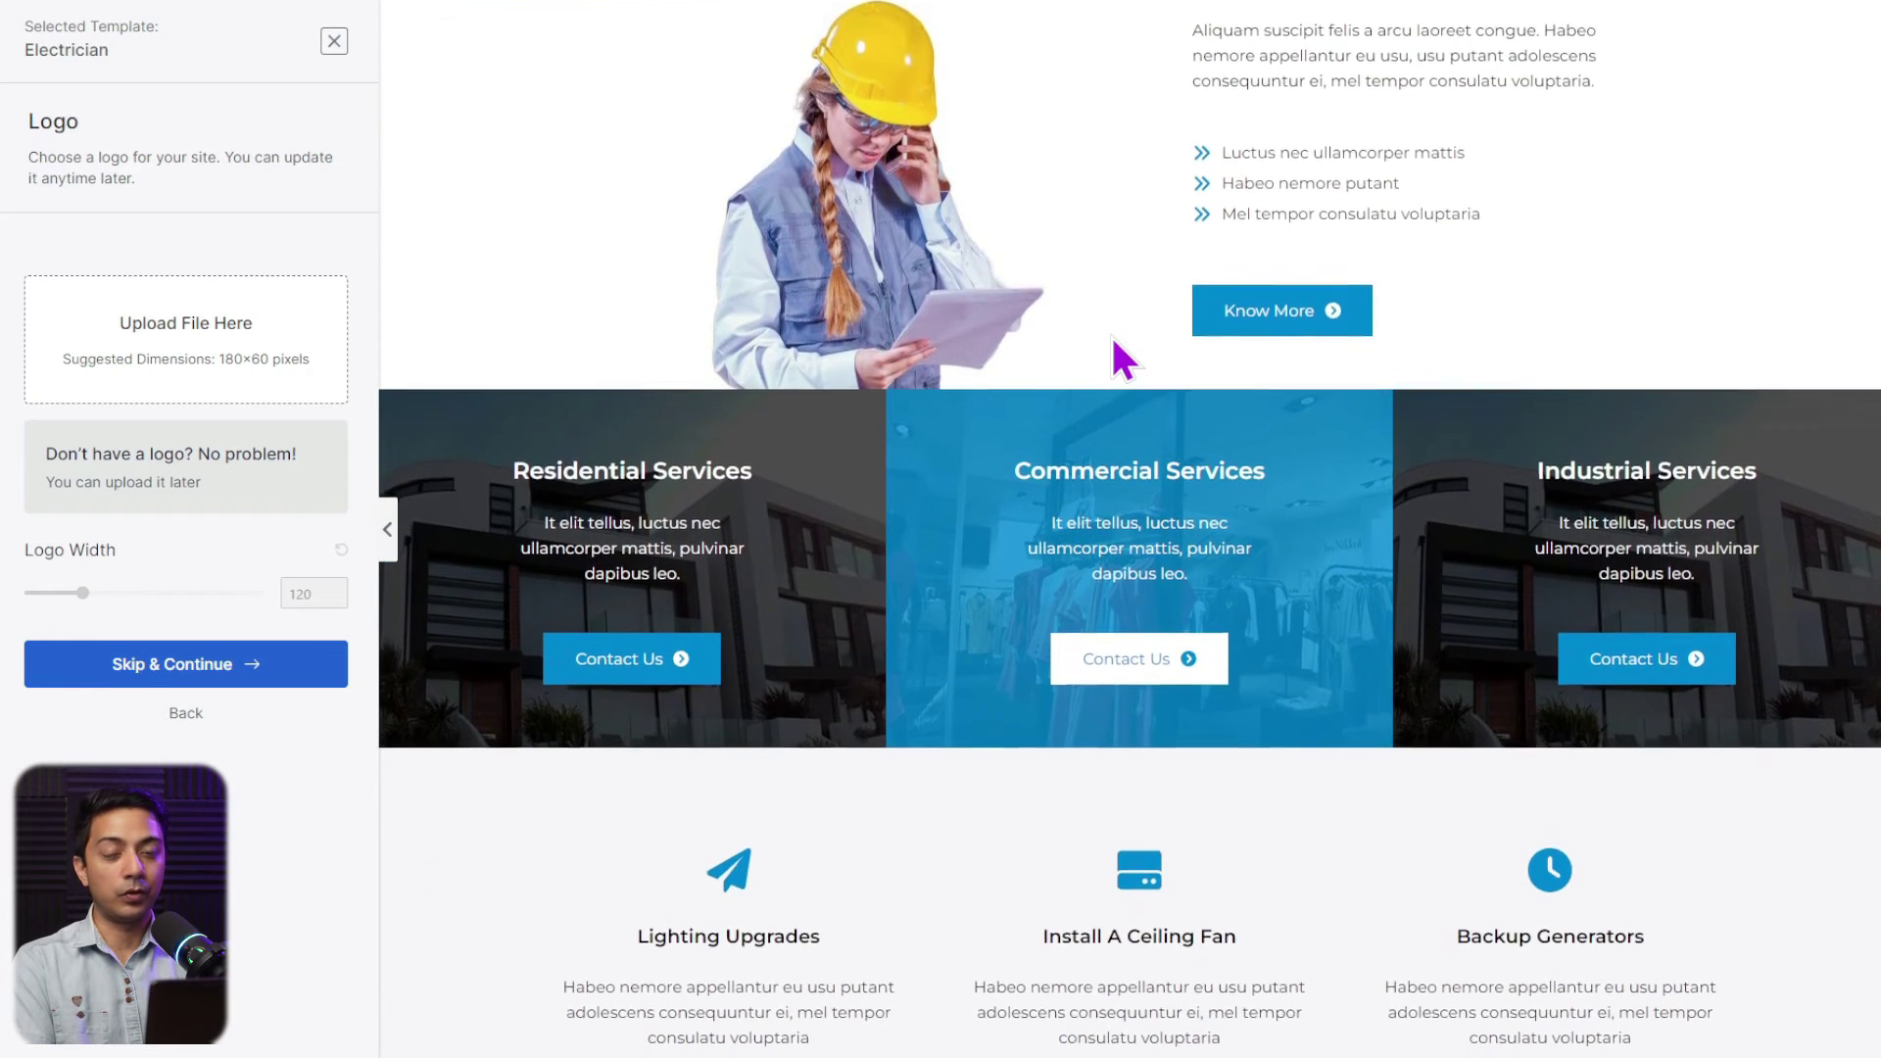
pyautogui.scroll(-3, 1113, 340)
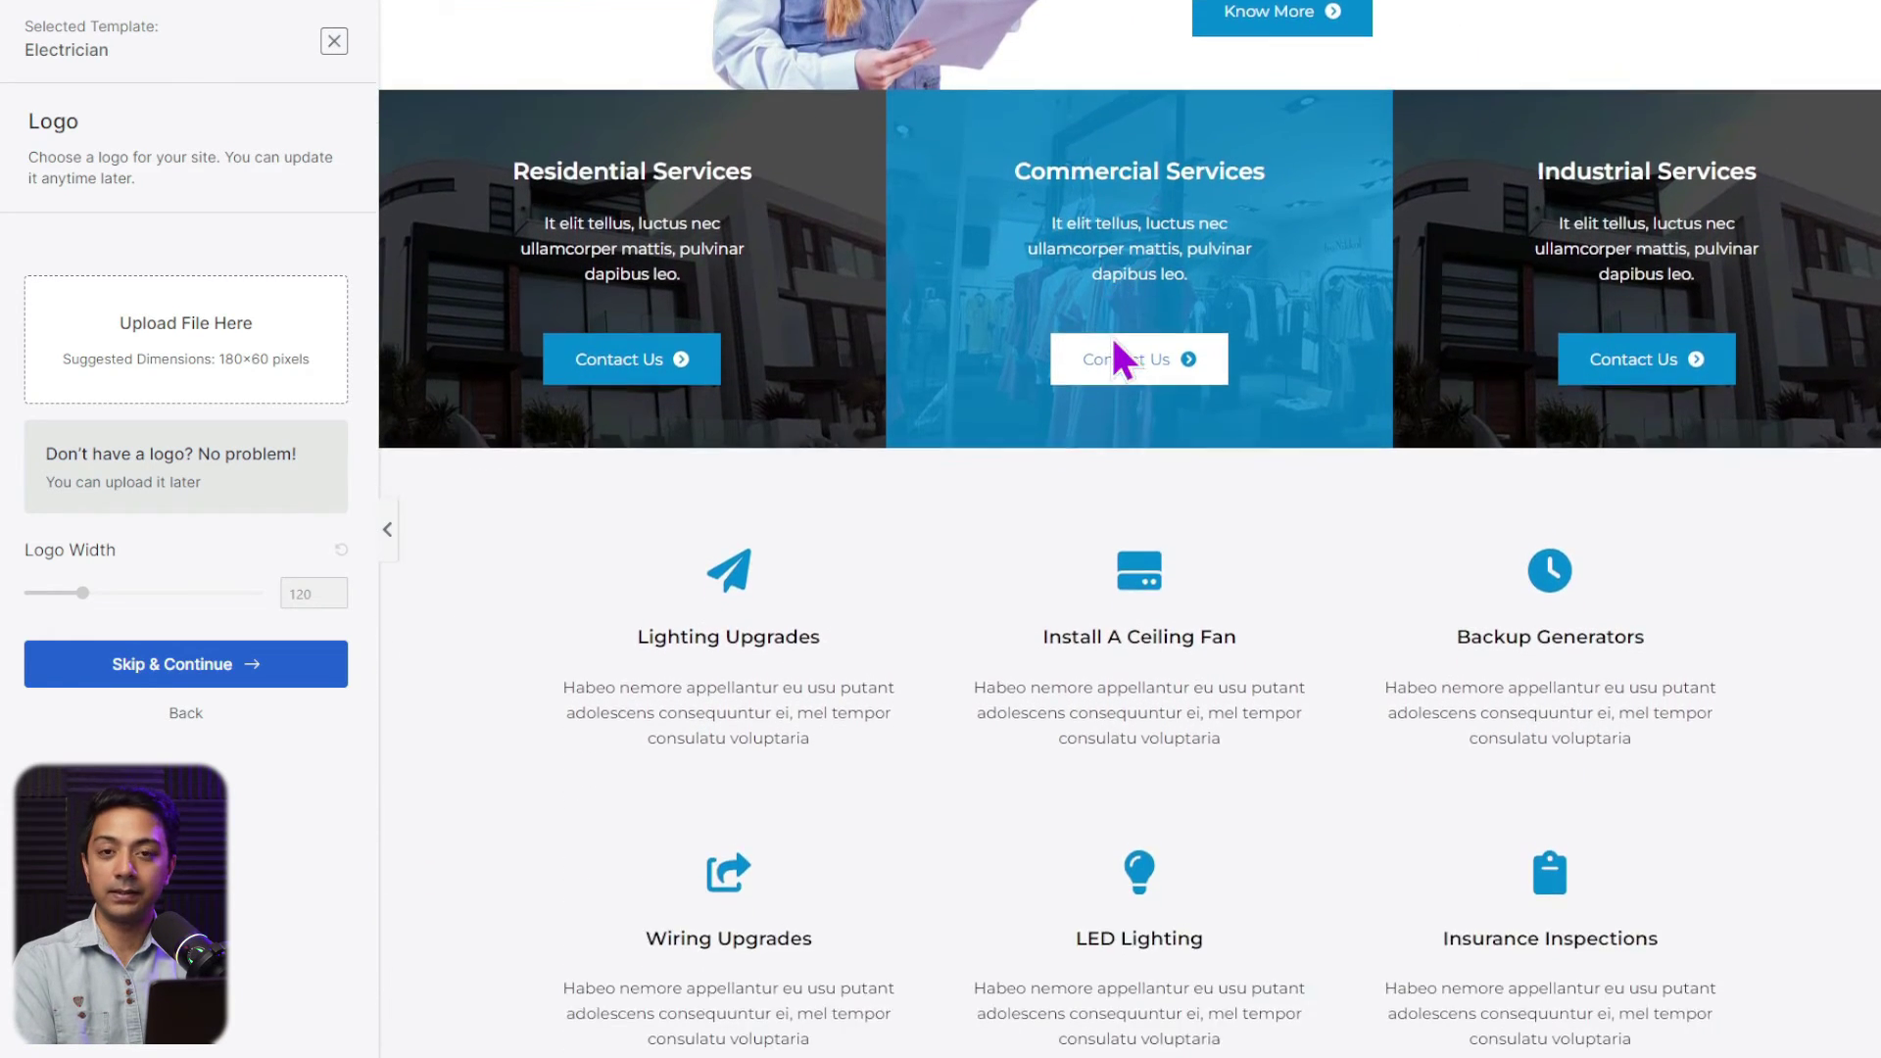
# Step: Examine the Electrician home page's Why Choose Us section, quote request form and footer, and open its About Us page
pyautogui.scroll(-12, 1113, 338)
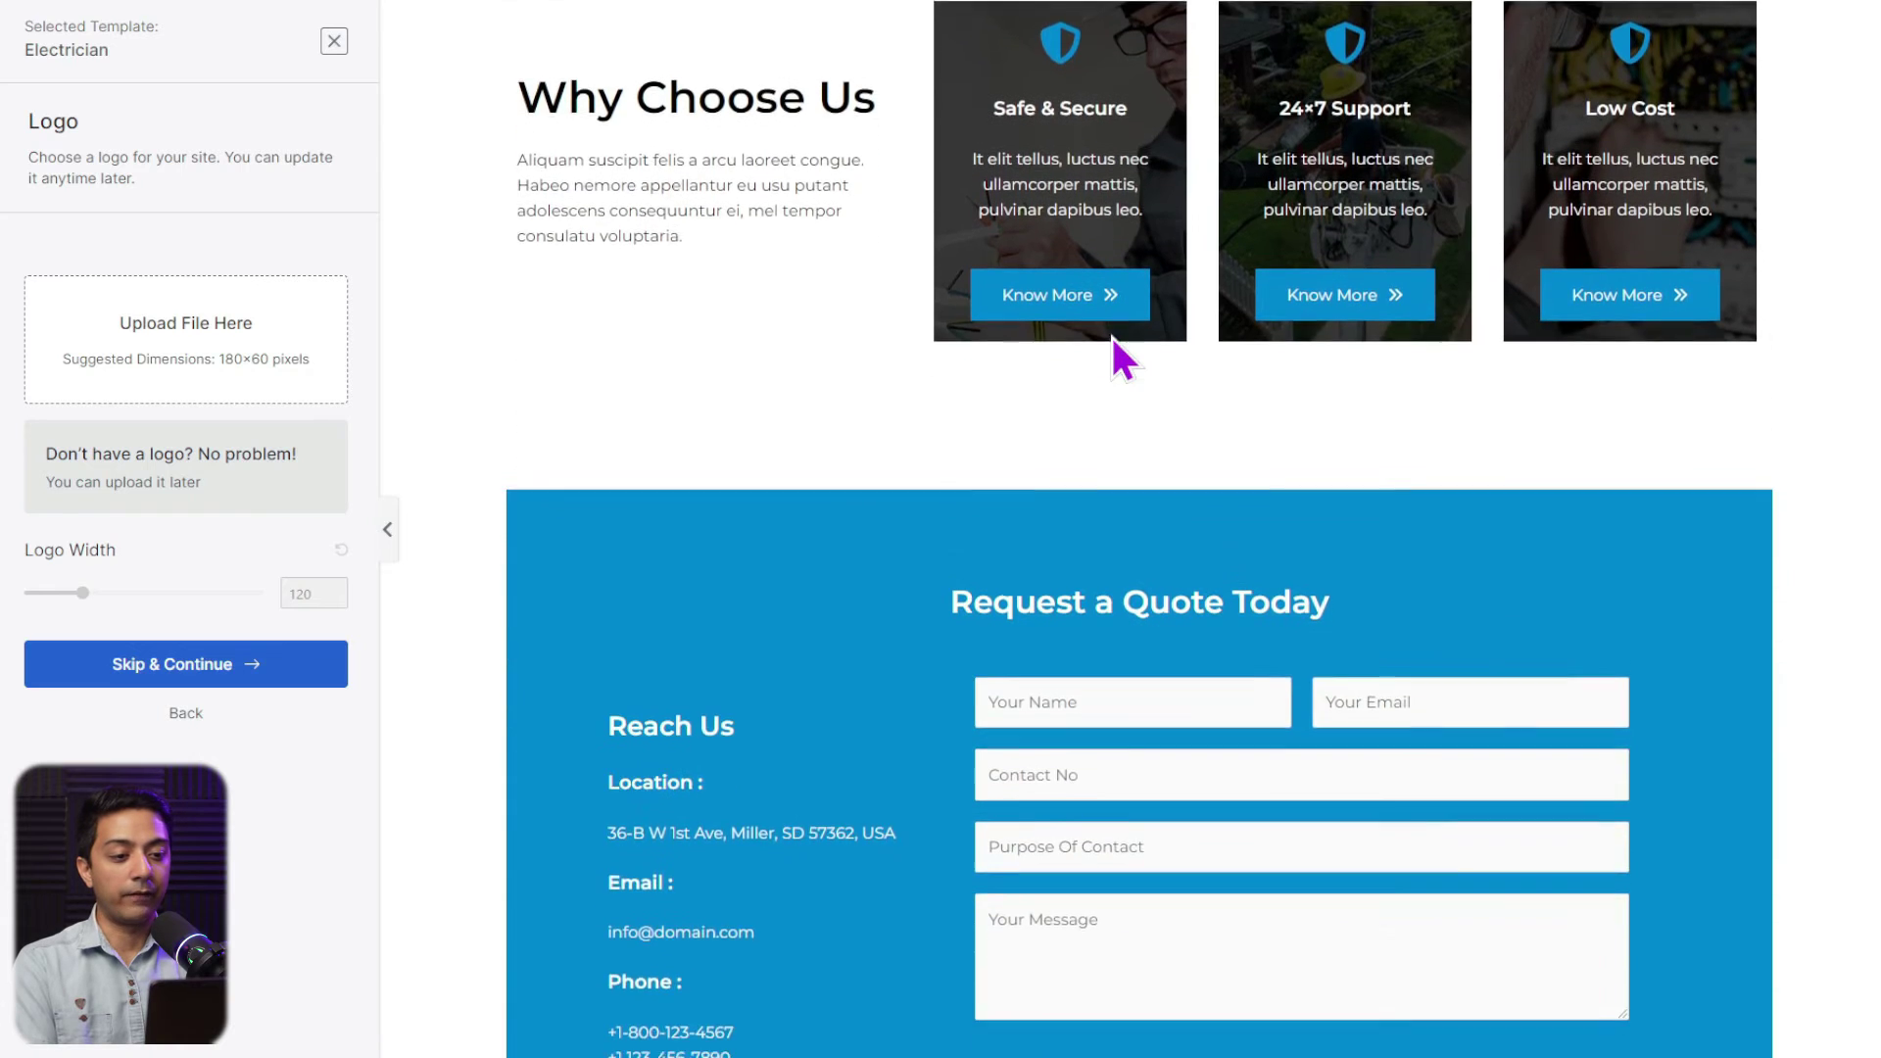
pyautogui.scroll(-2, 1113, 338)
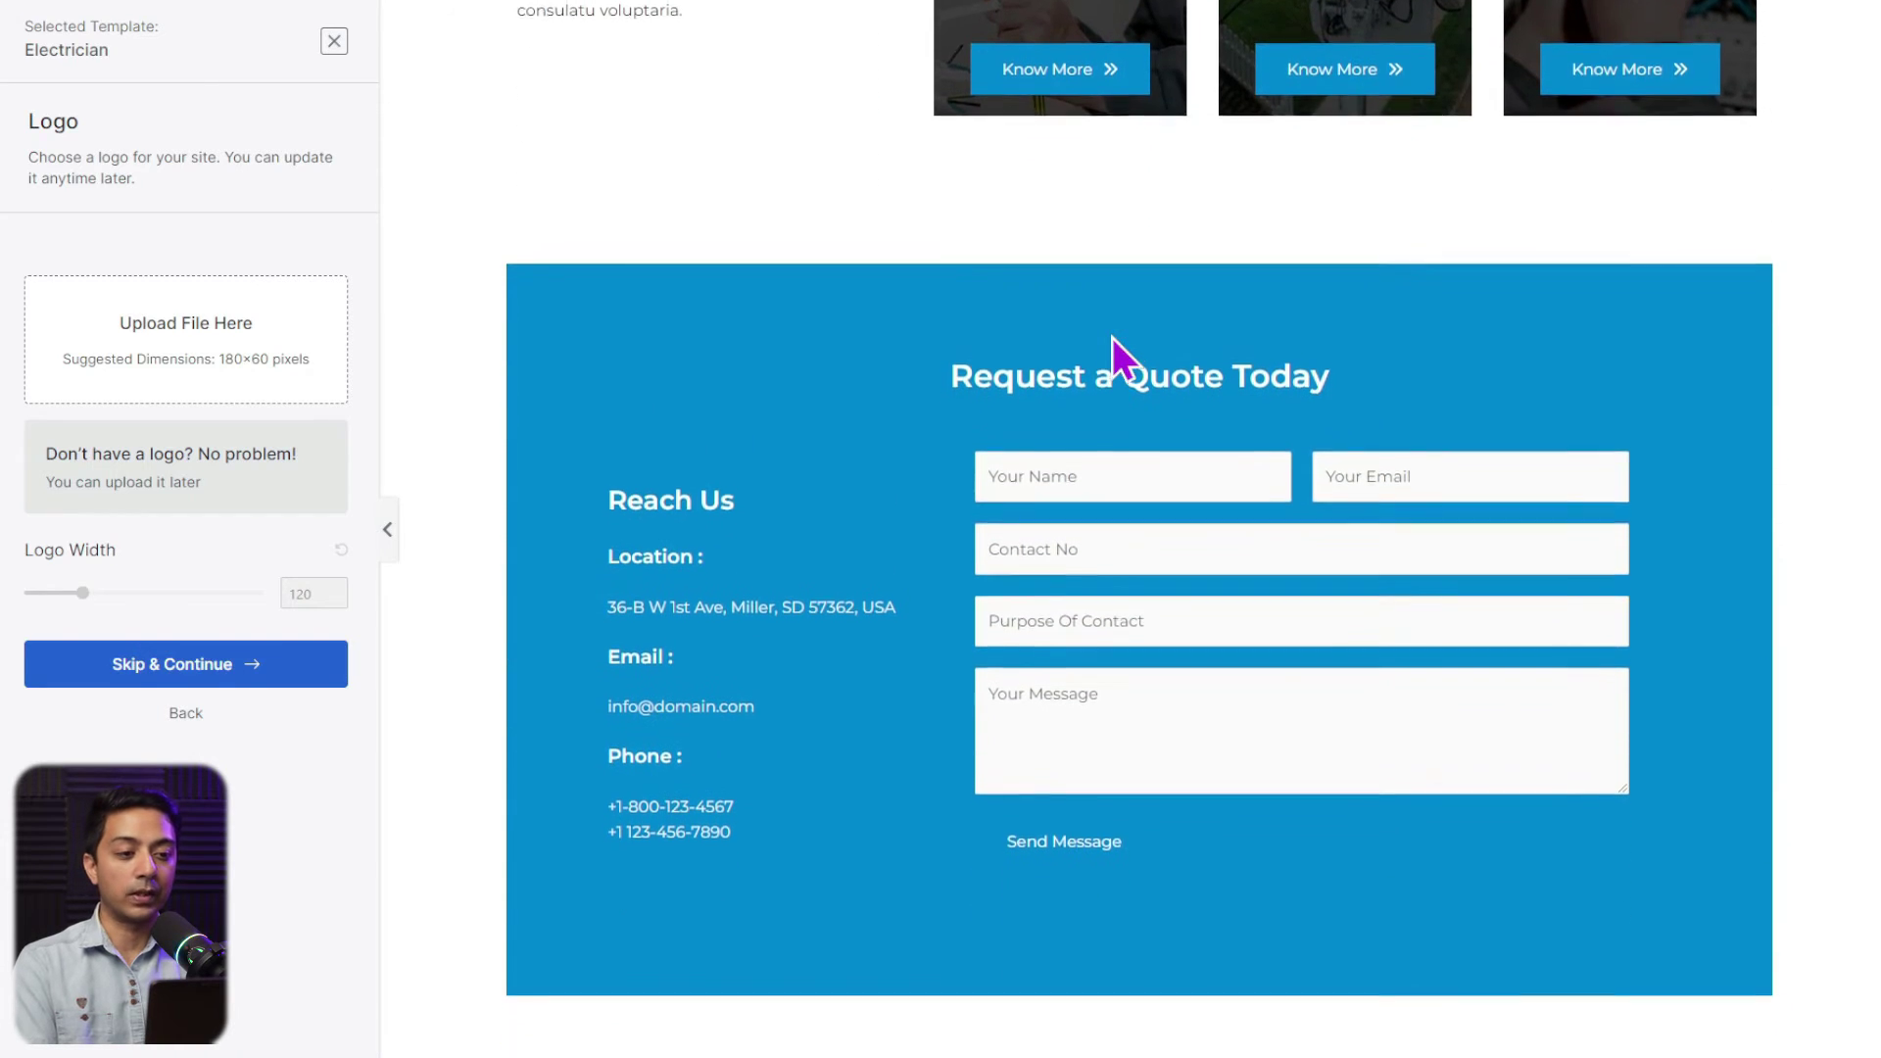
pyautogui.scroll(-5, 1113, 338)
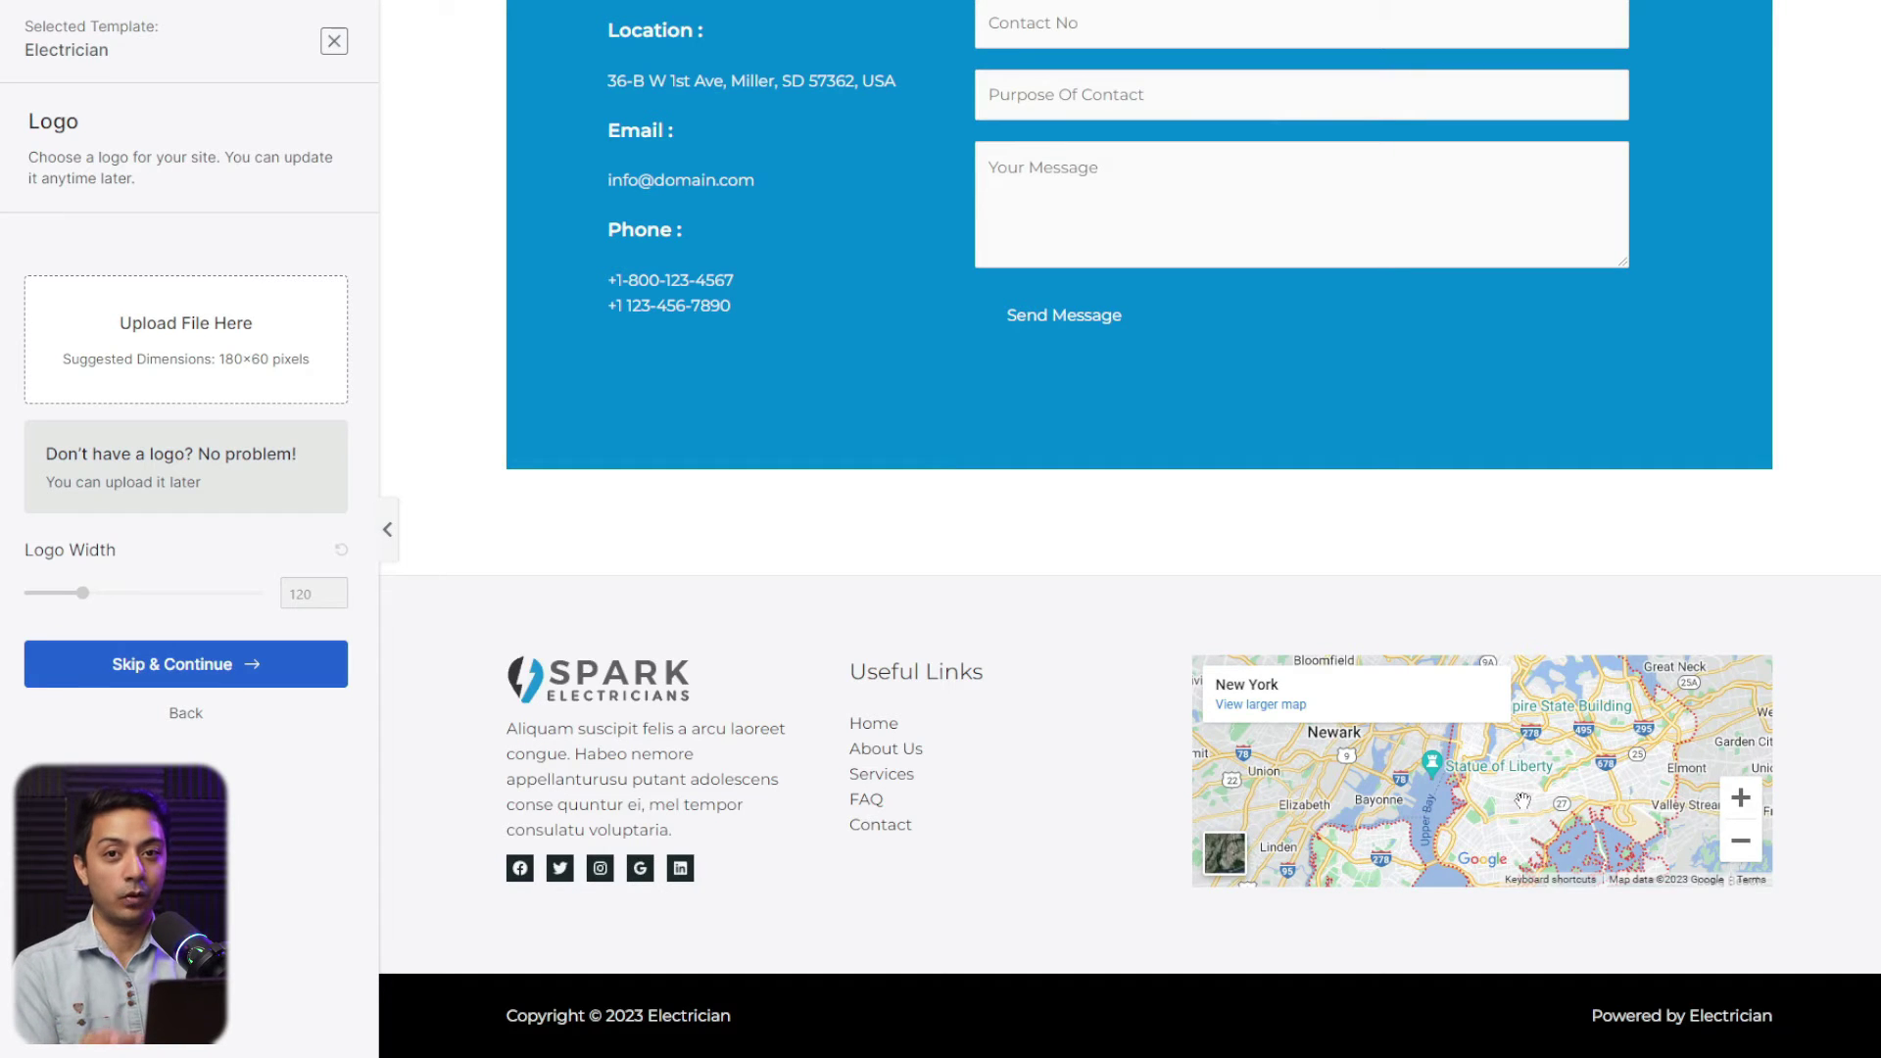
pyautogui.scroll(15, 1523, 801)
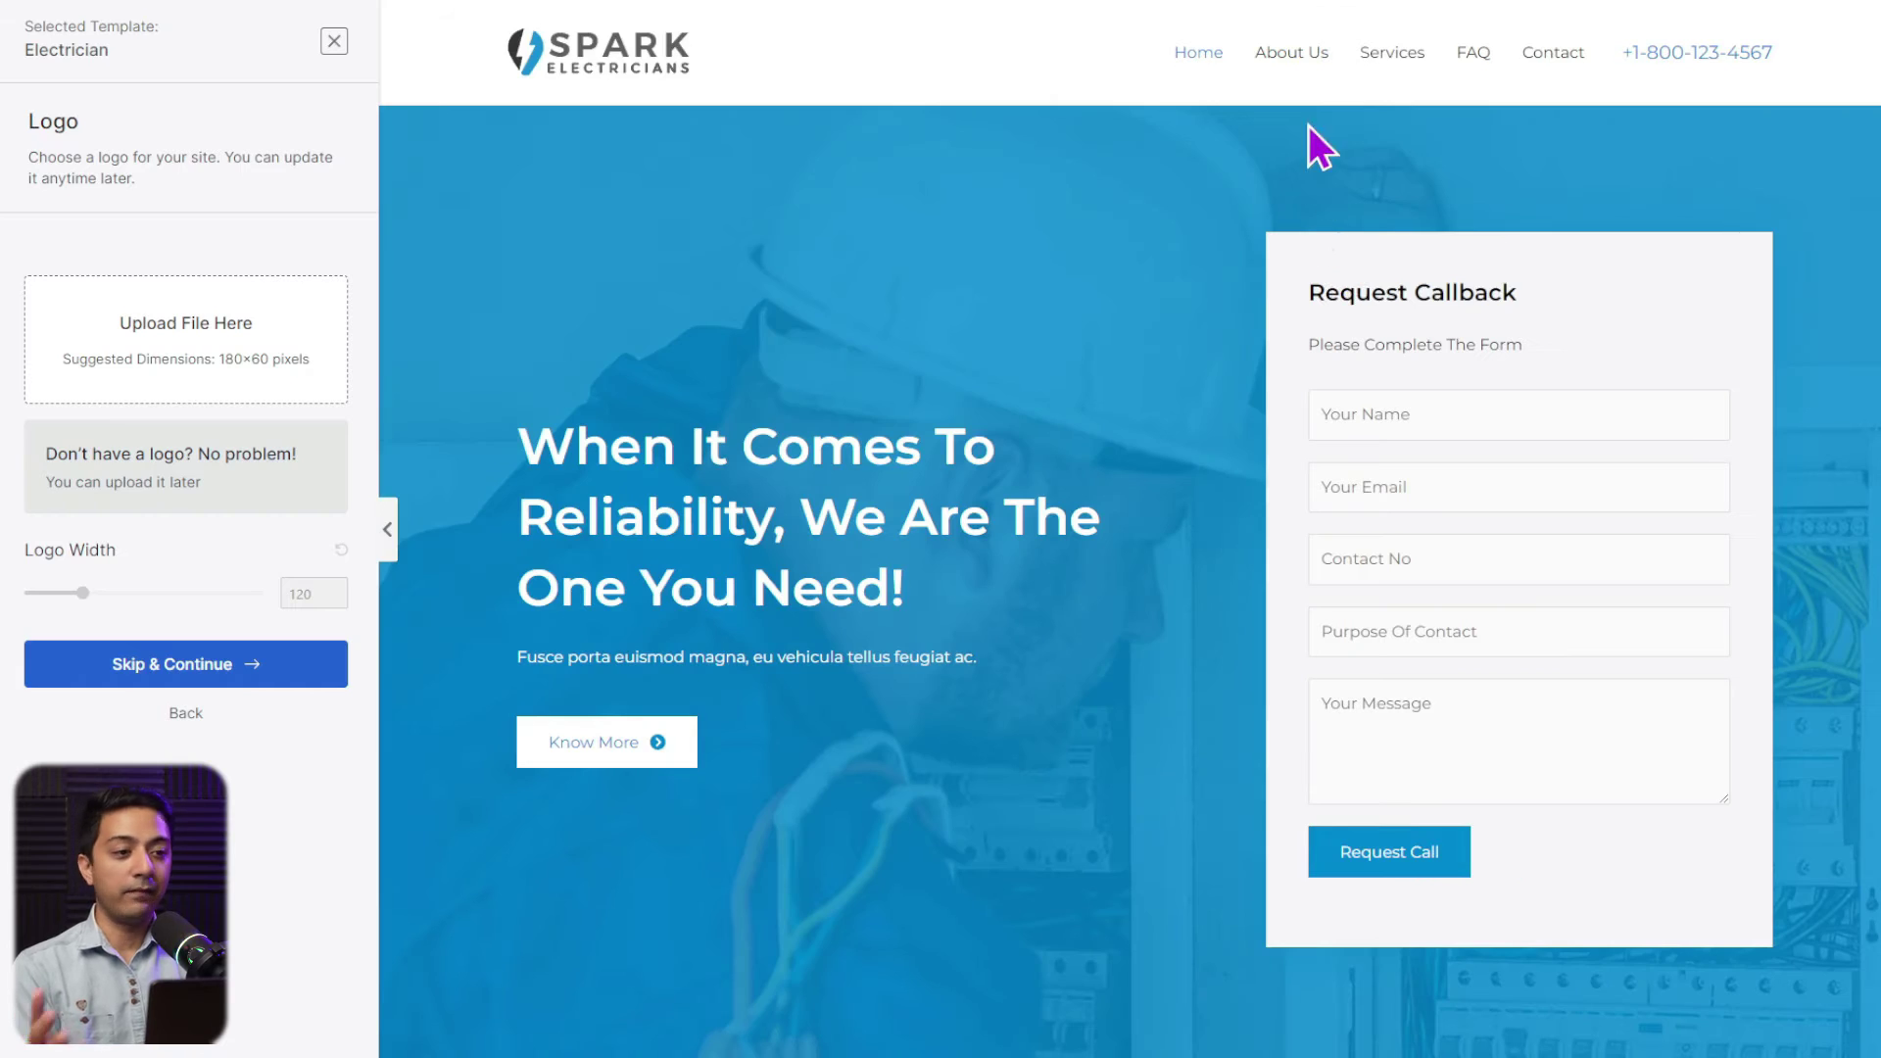
pyautogui.click(1311, 47)
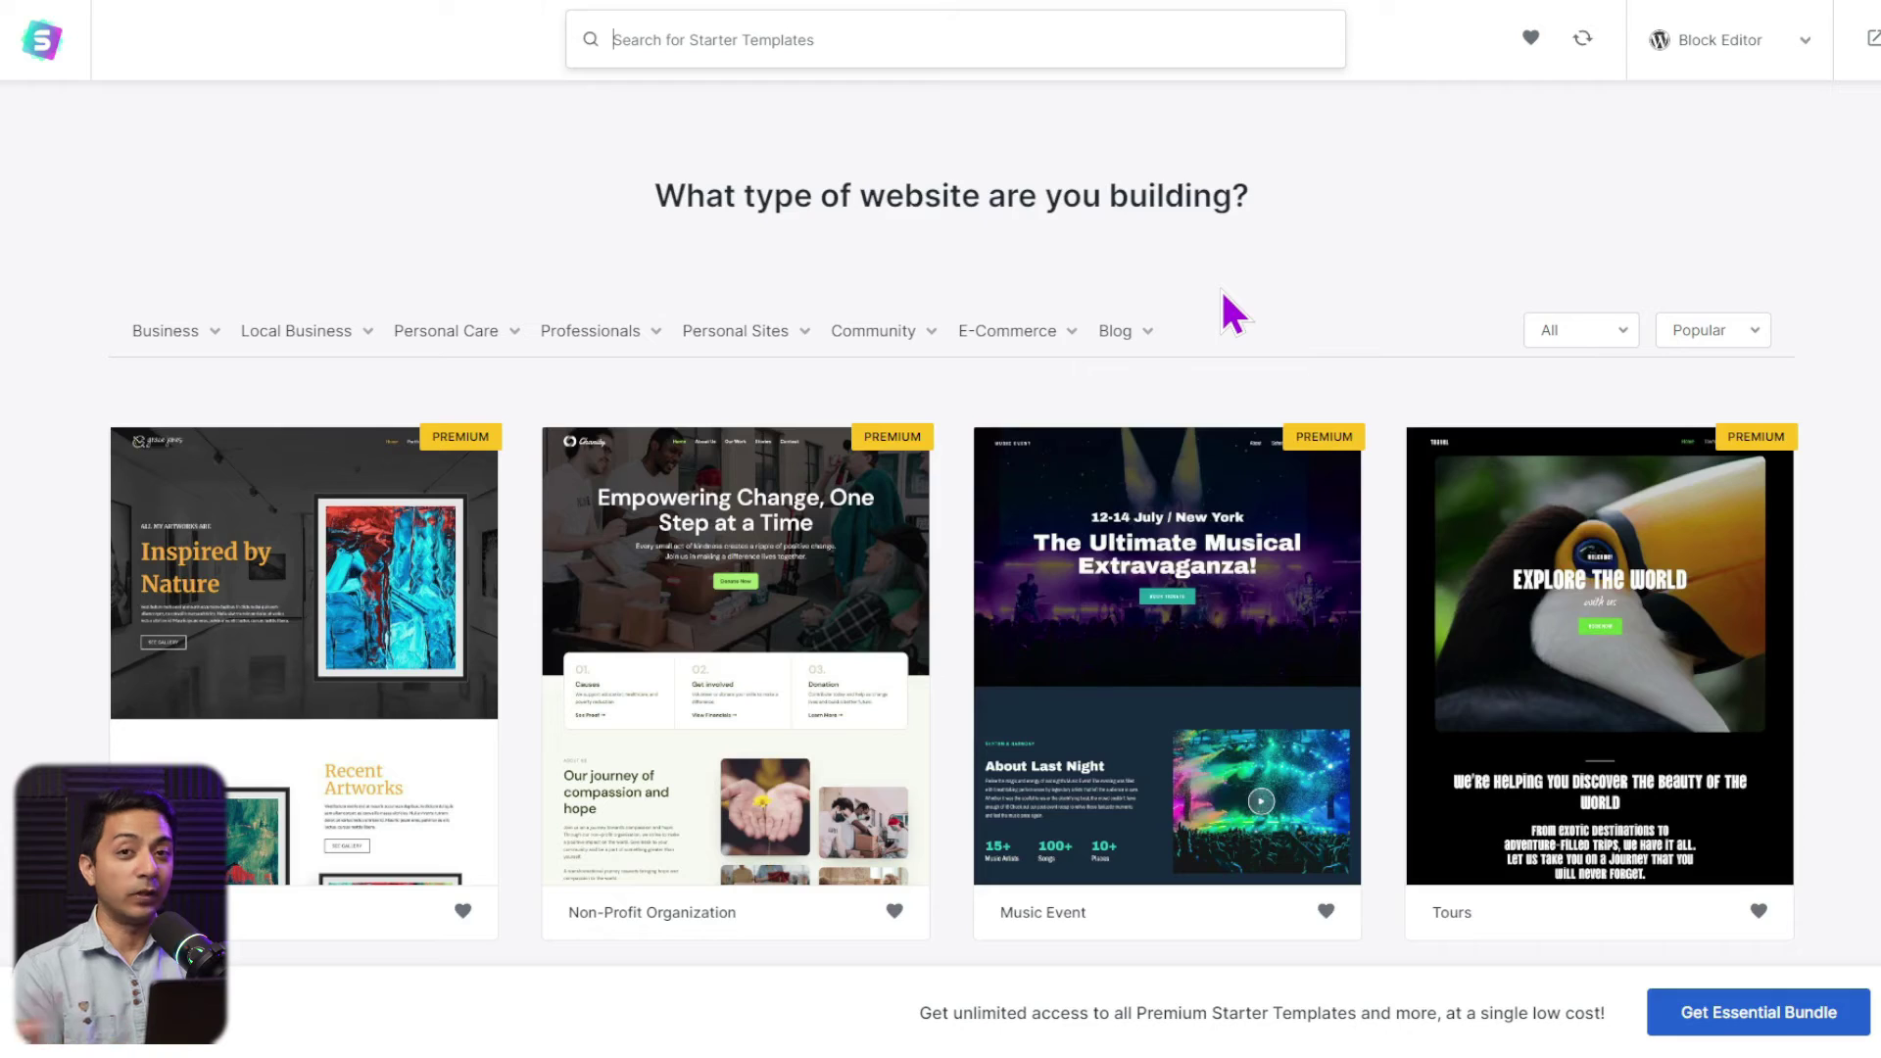
# Step: Filter the starter templates to the Blog category and open the Recipe Blog template
pyautogui.moveTo(1117, 338)
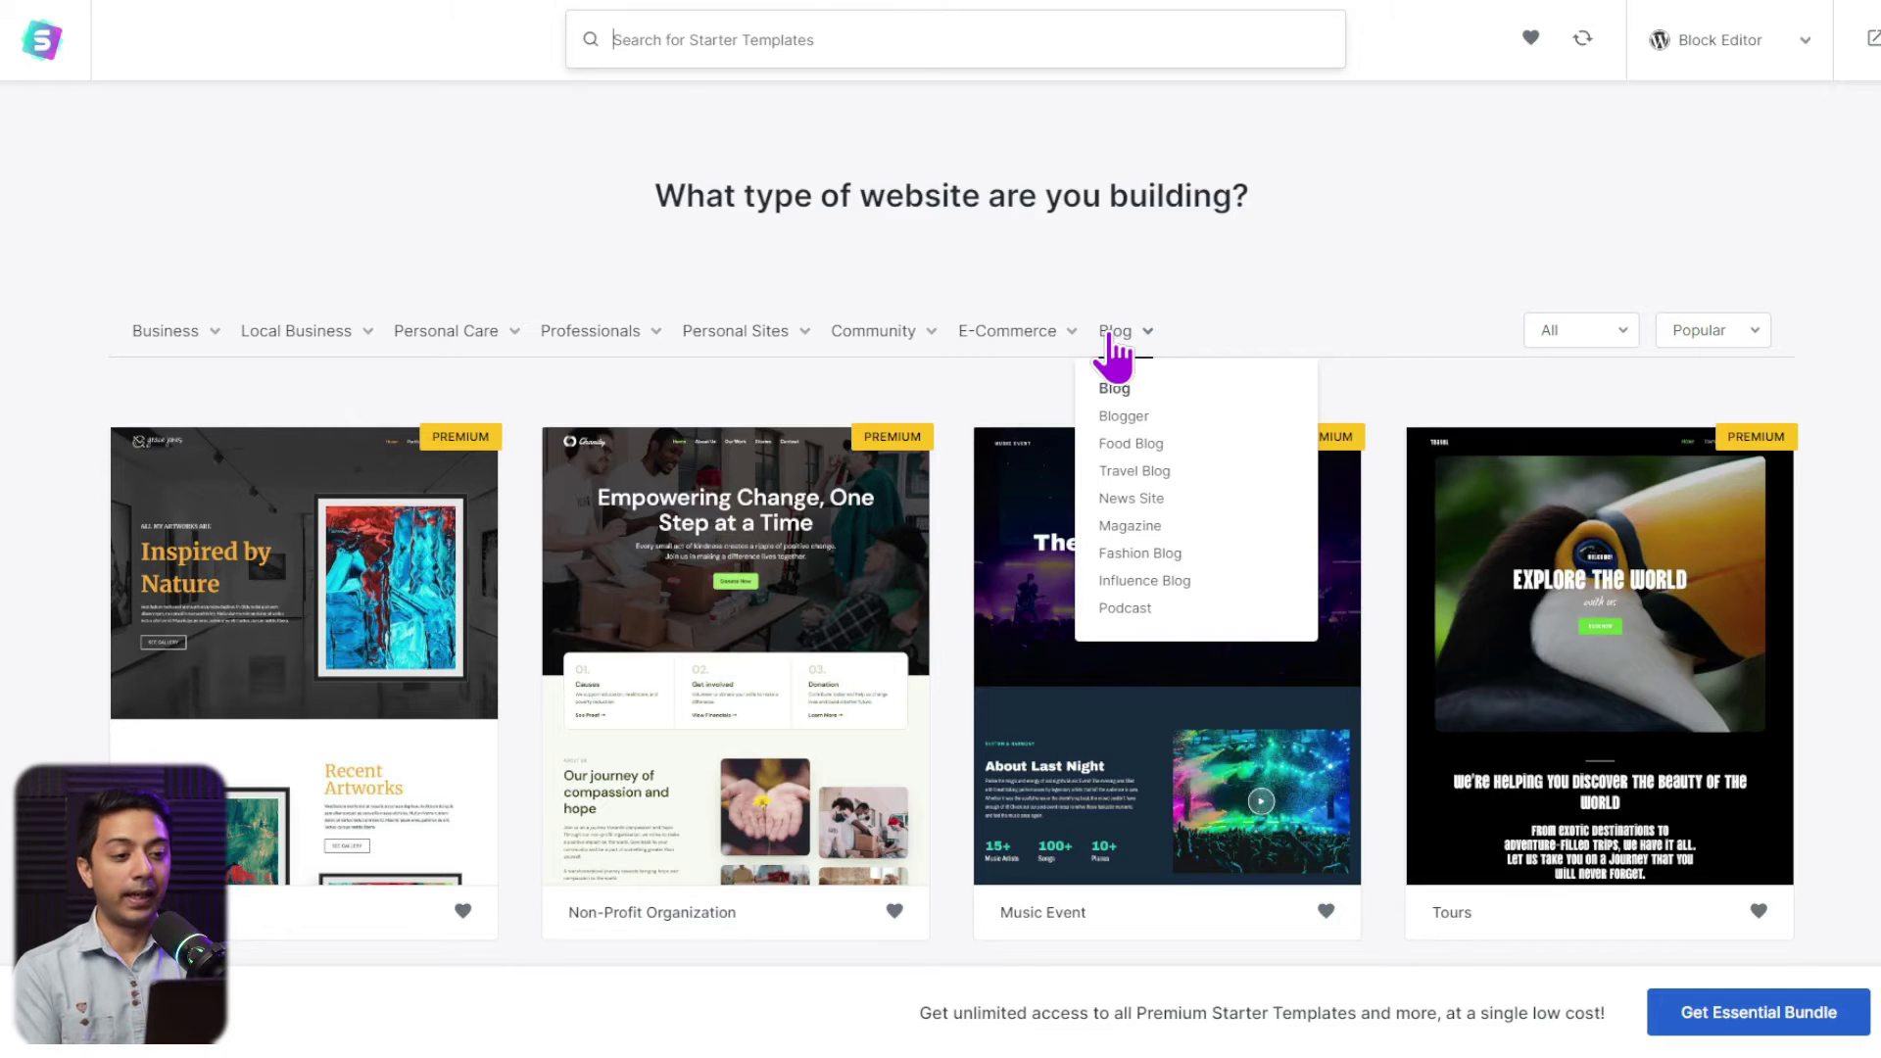
pyautogui.click(1117, 355)
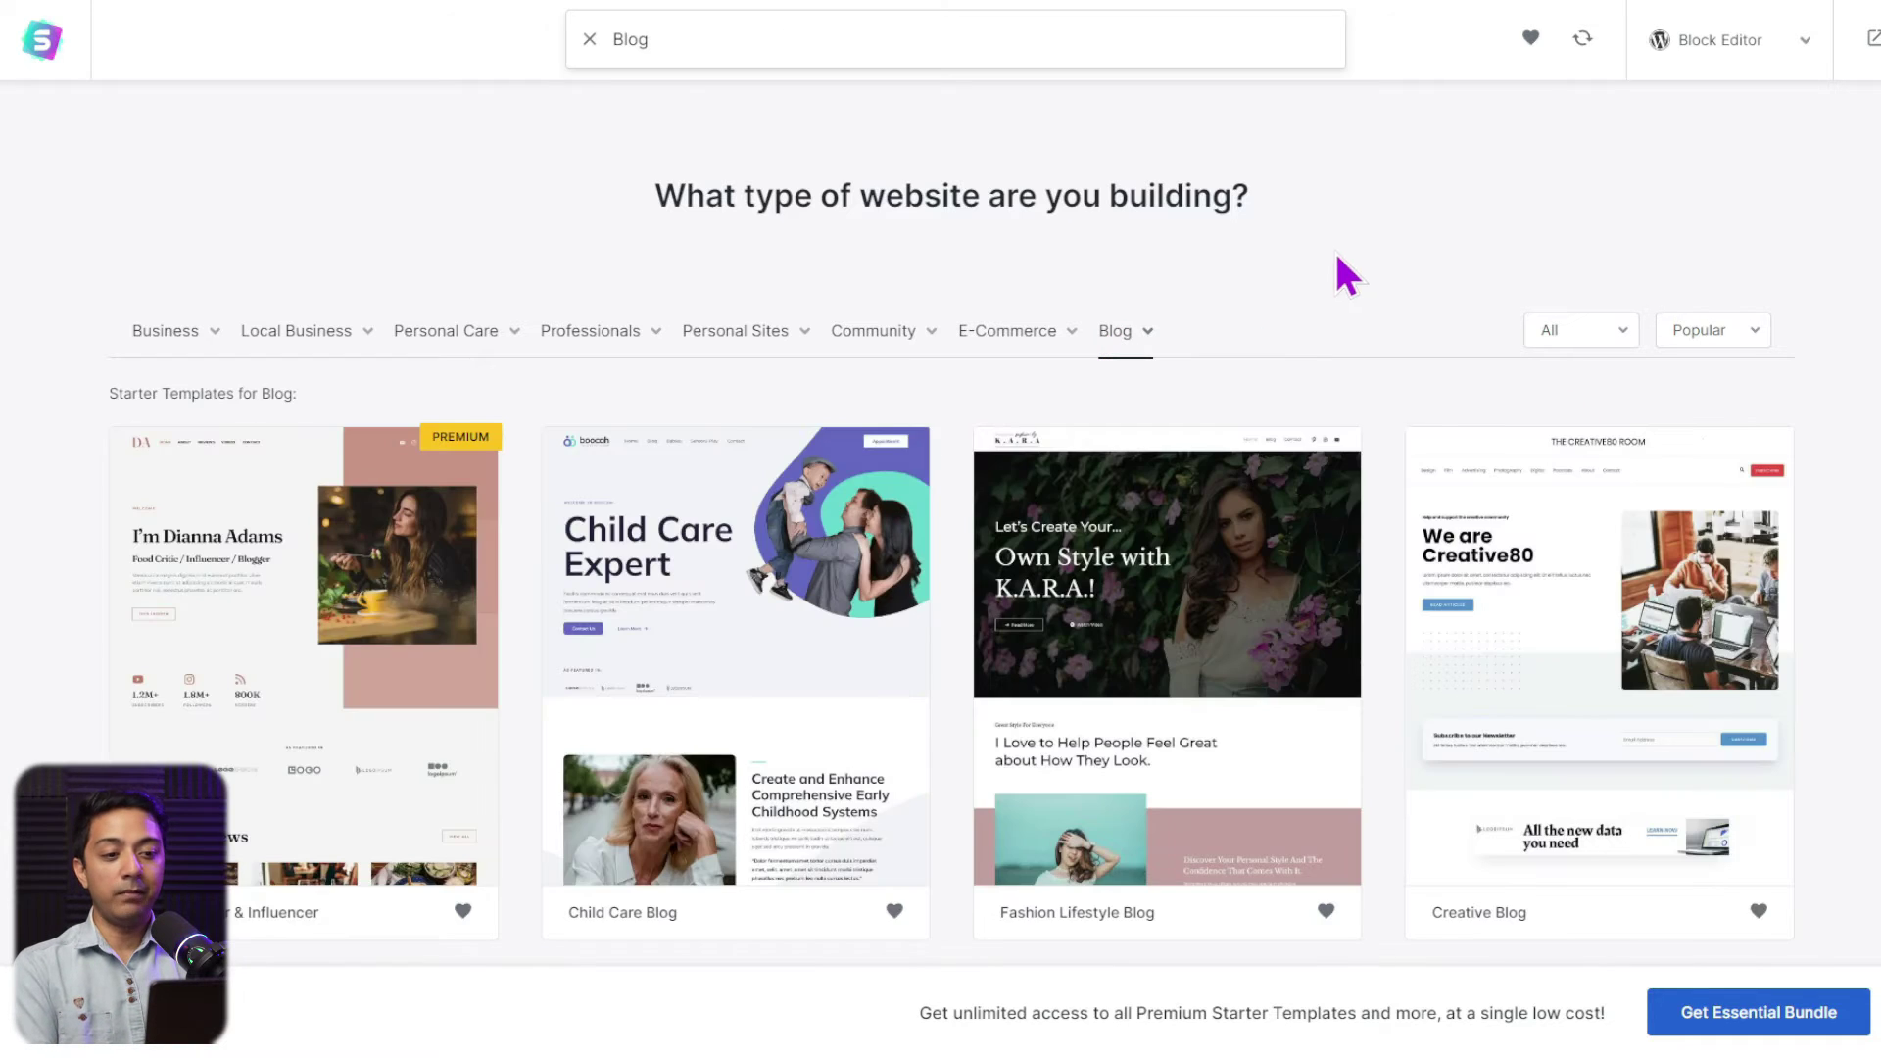
pyautogui.scroll(-3, 1312, 323)
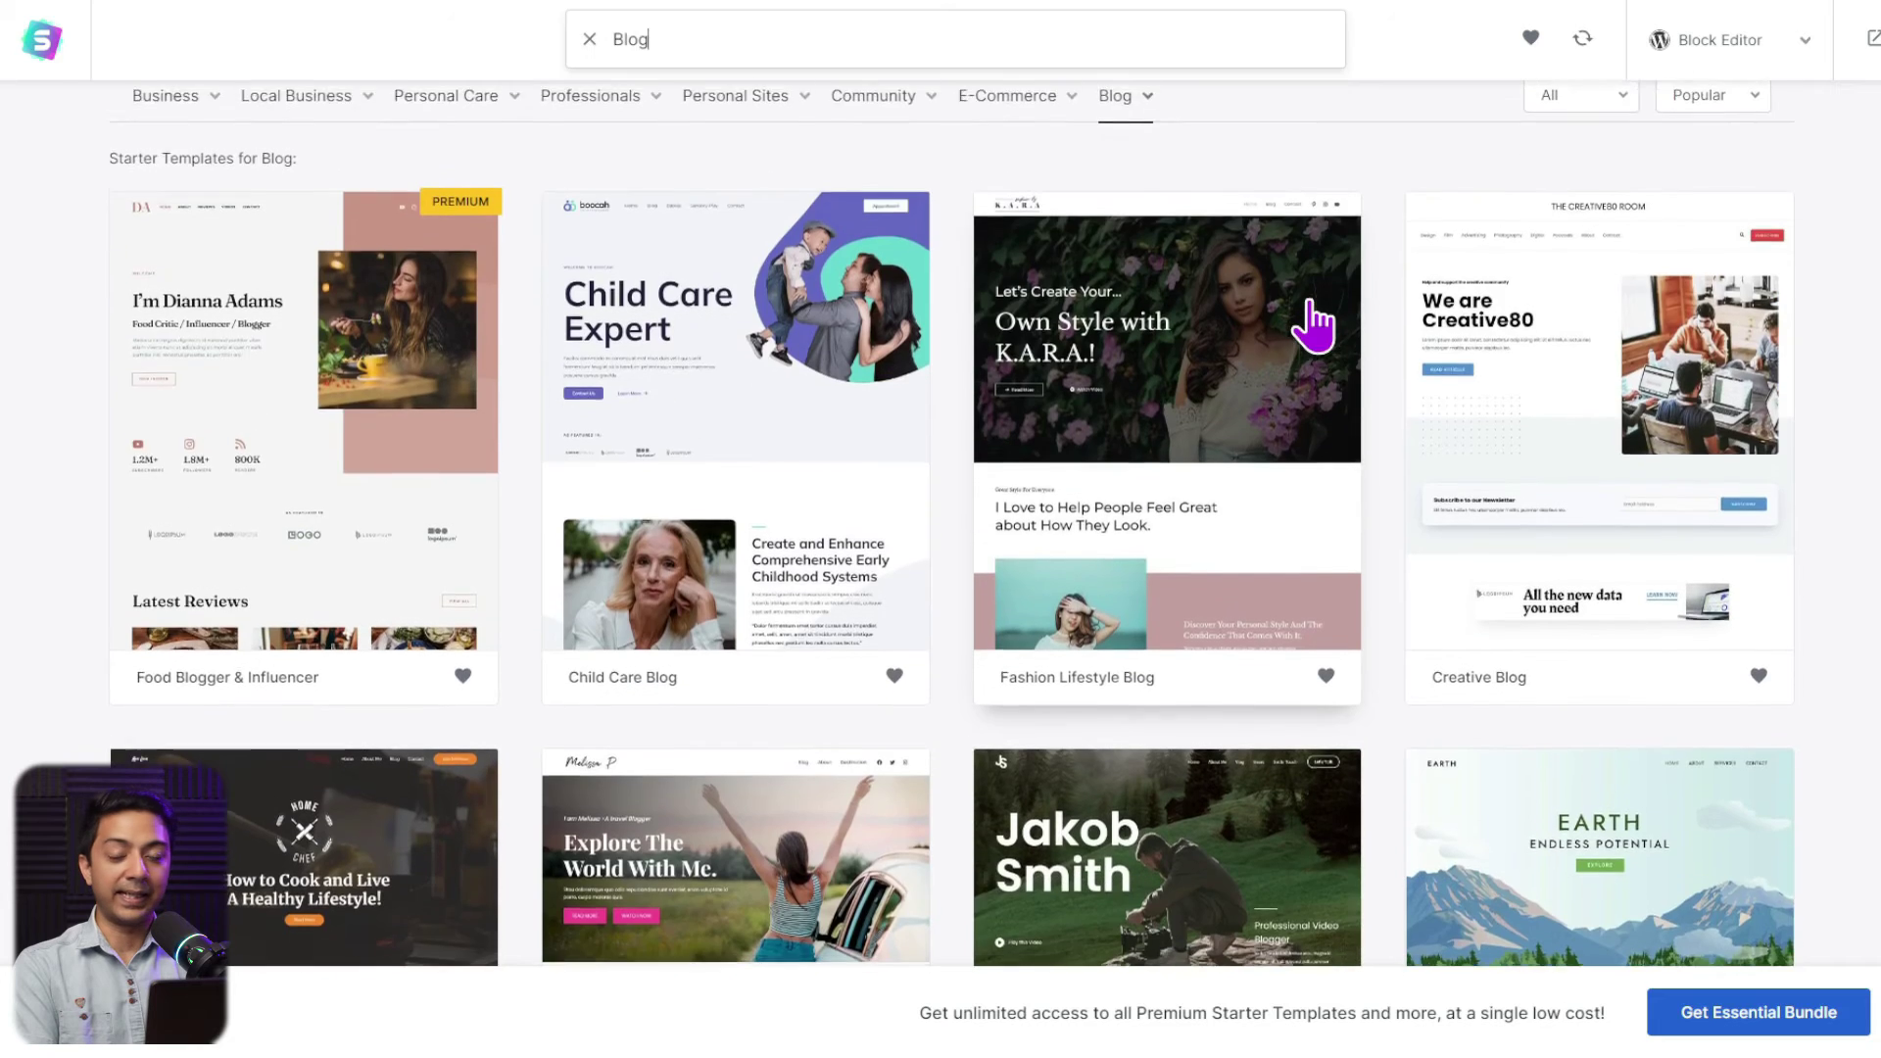
pyautogui.scroll(-5, 1313, 323)
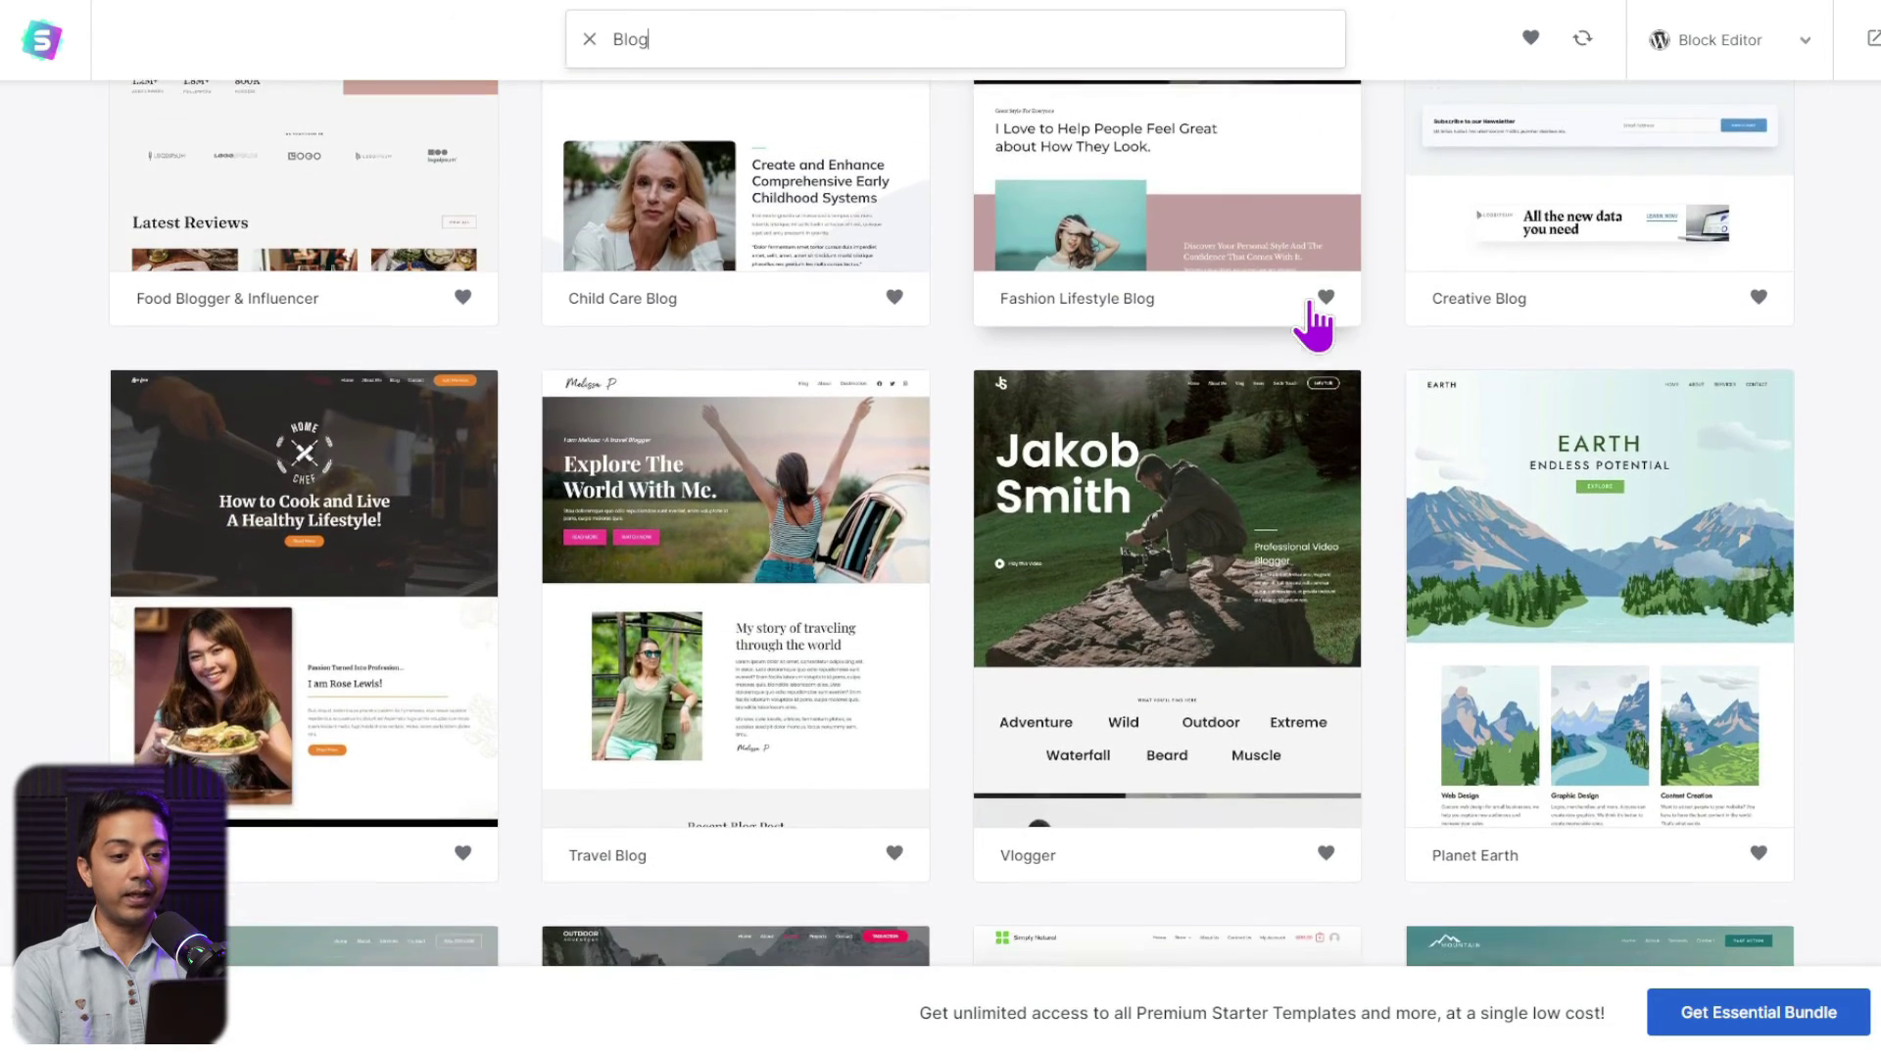
pyautogui.scroll(-3, 1313, 323)
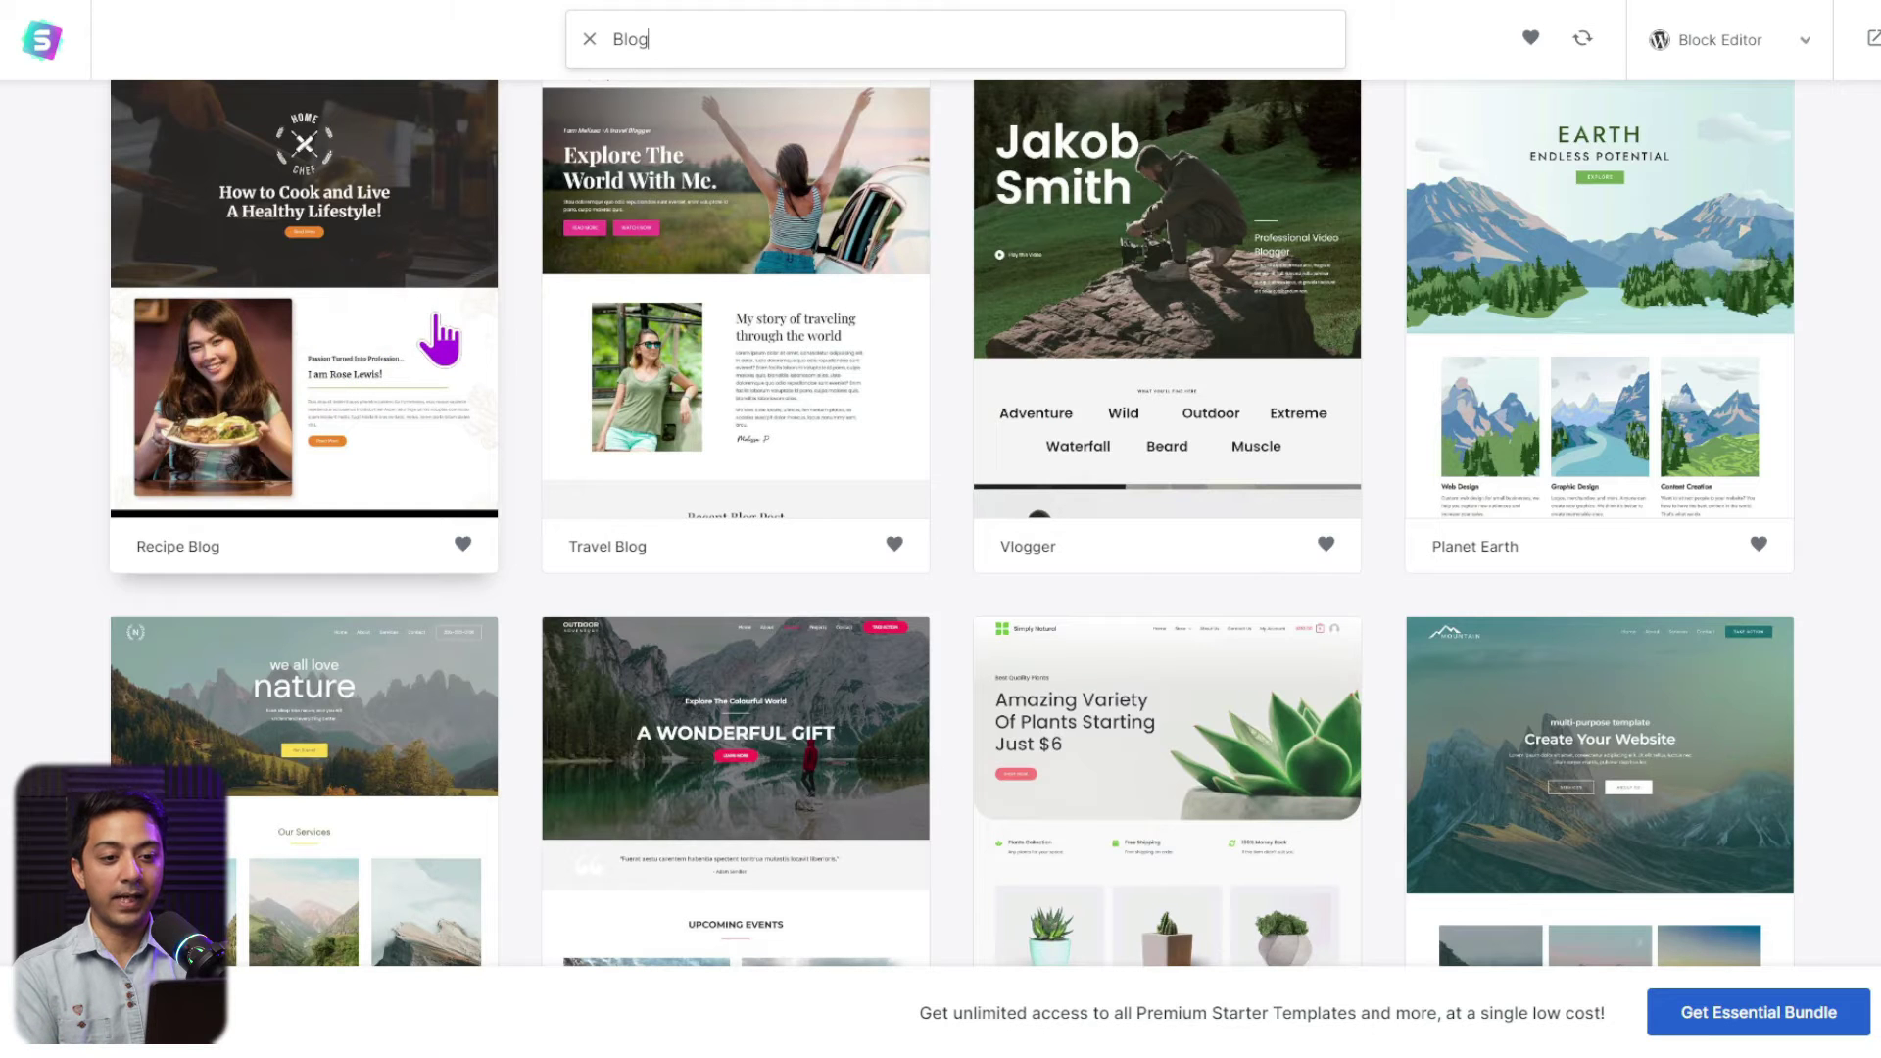
pyautogui.click(337, 282)
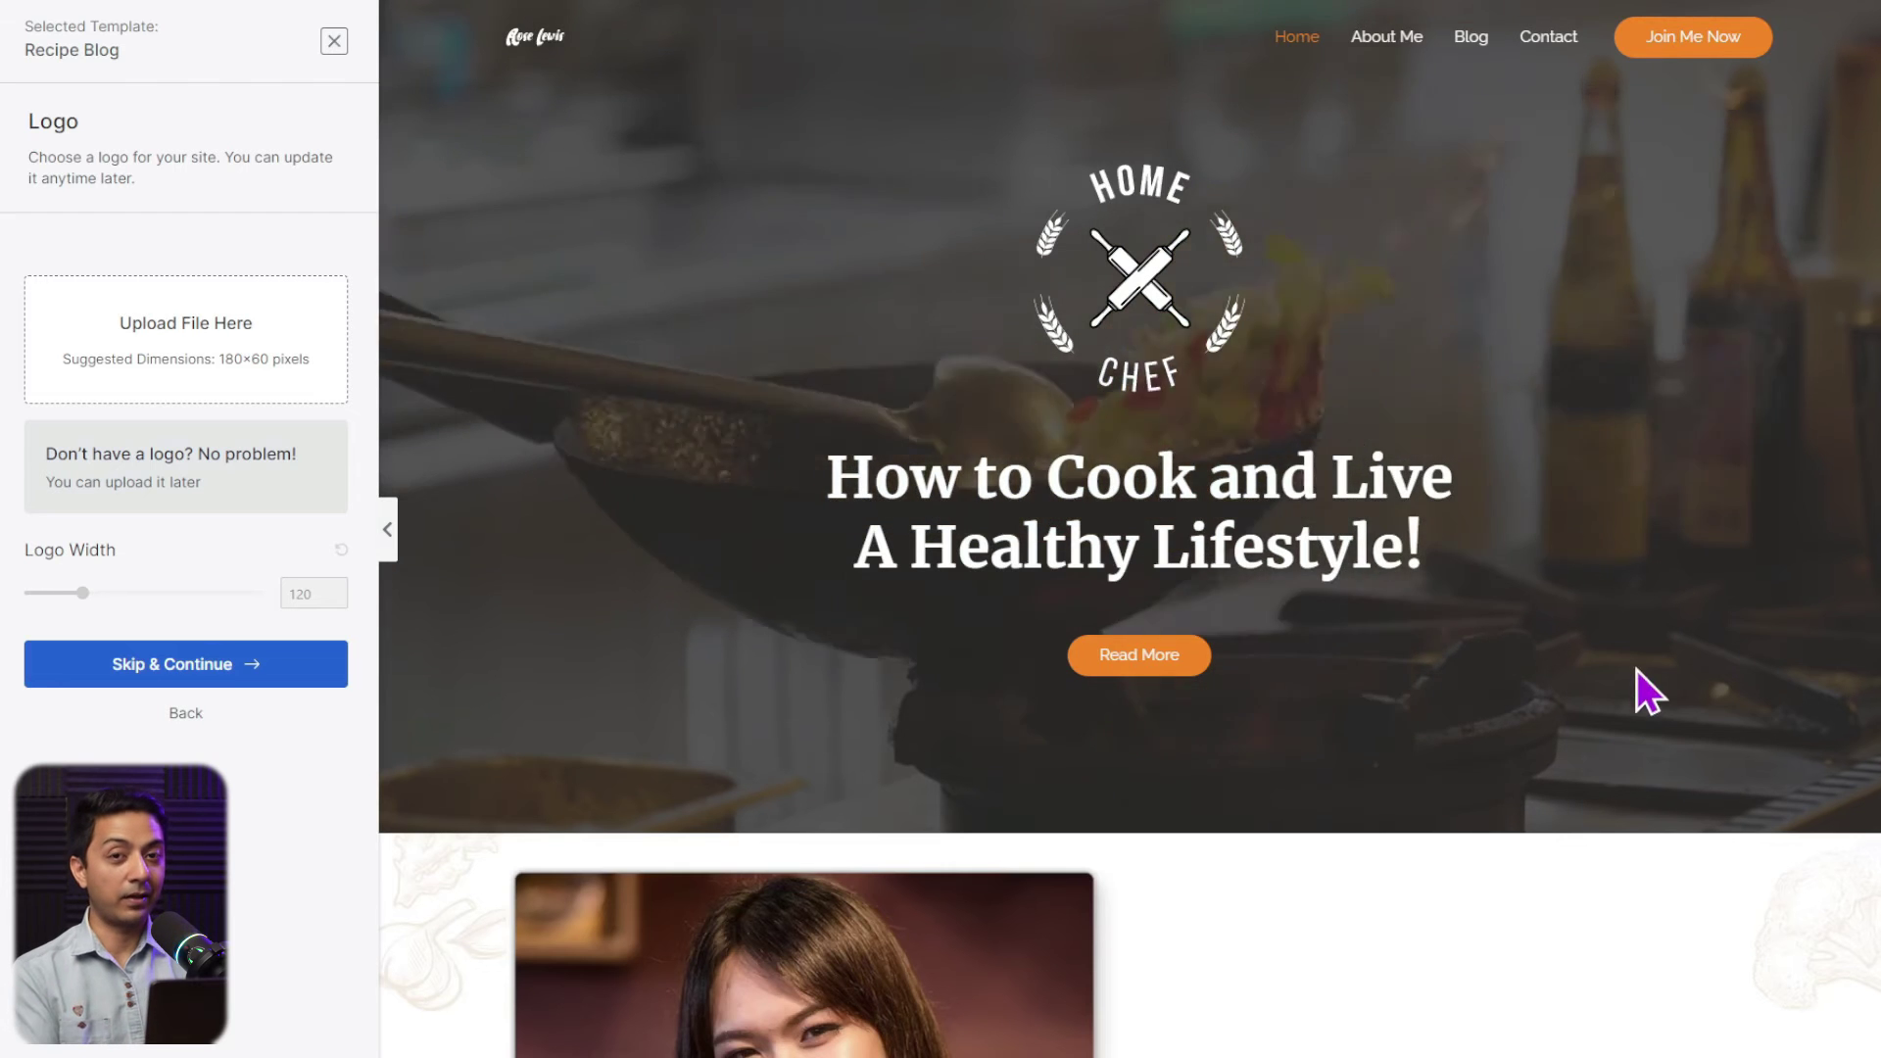
# Step: Examine the Recipe Blog home page from the hero and author introduction through recent recipes, the testimonial and the recipe updates section
pyautogui.scroll(-1, 1789, 566)
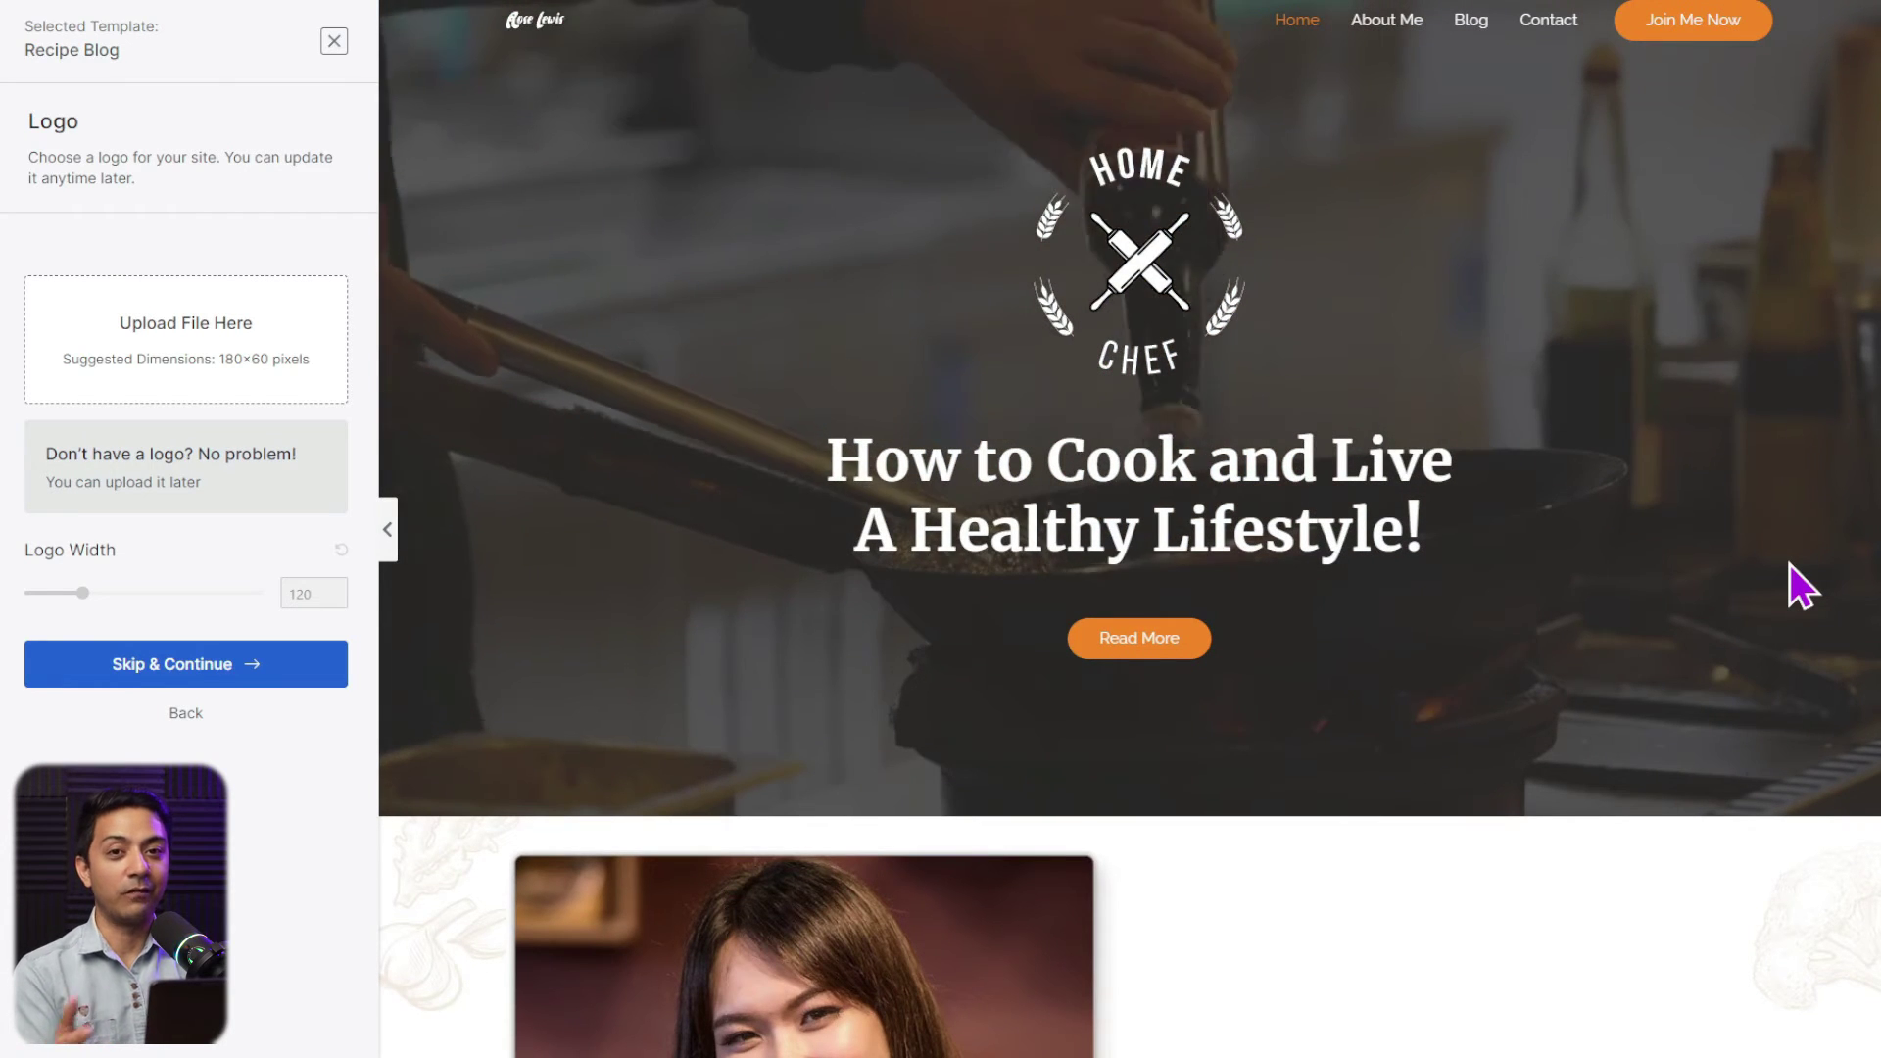
pyautogui.scroll(-7, 1789, 563)
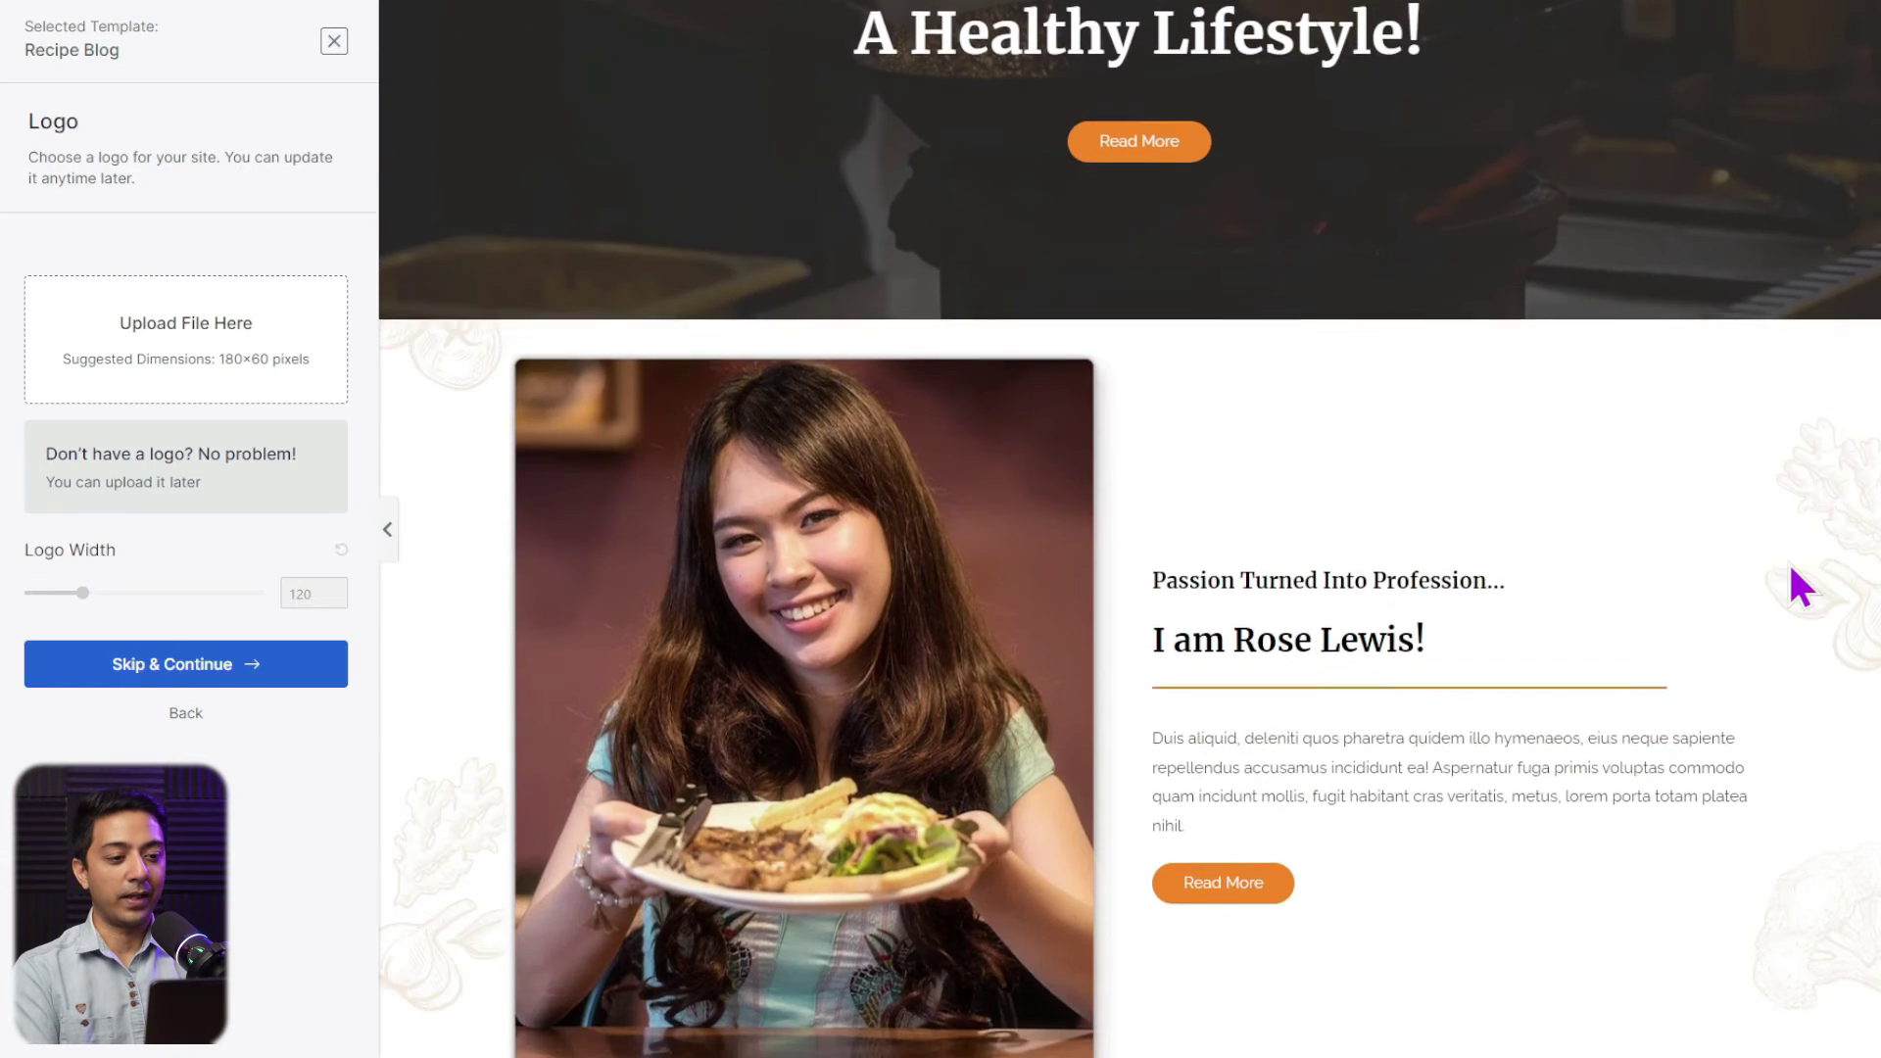
pyautogui.scroll(-1, 1789, 561)
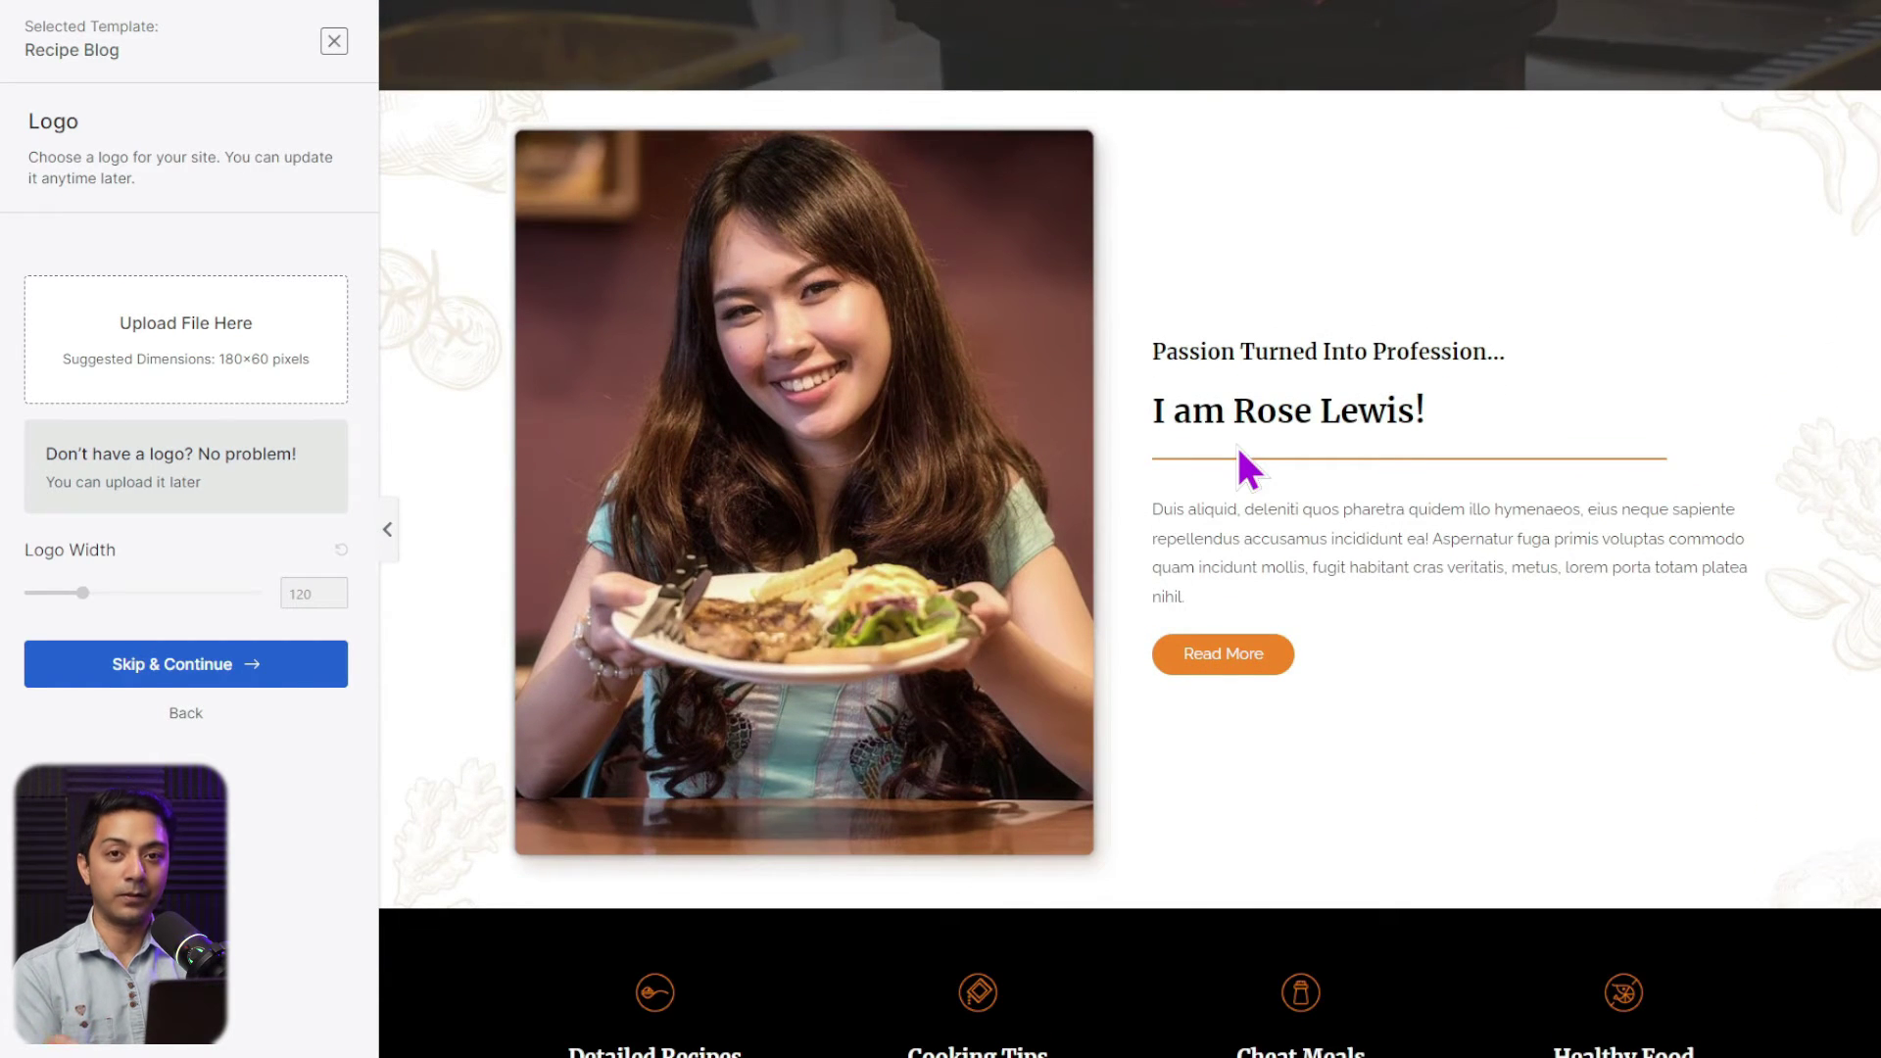
pyautogui.scroll(-10, 1238, 449)
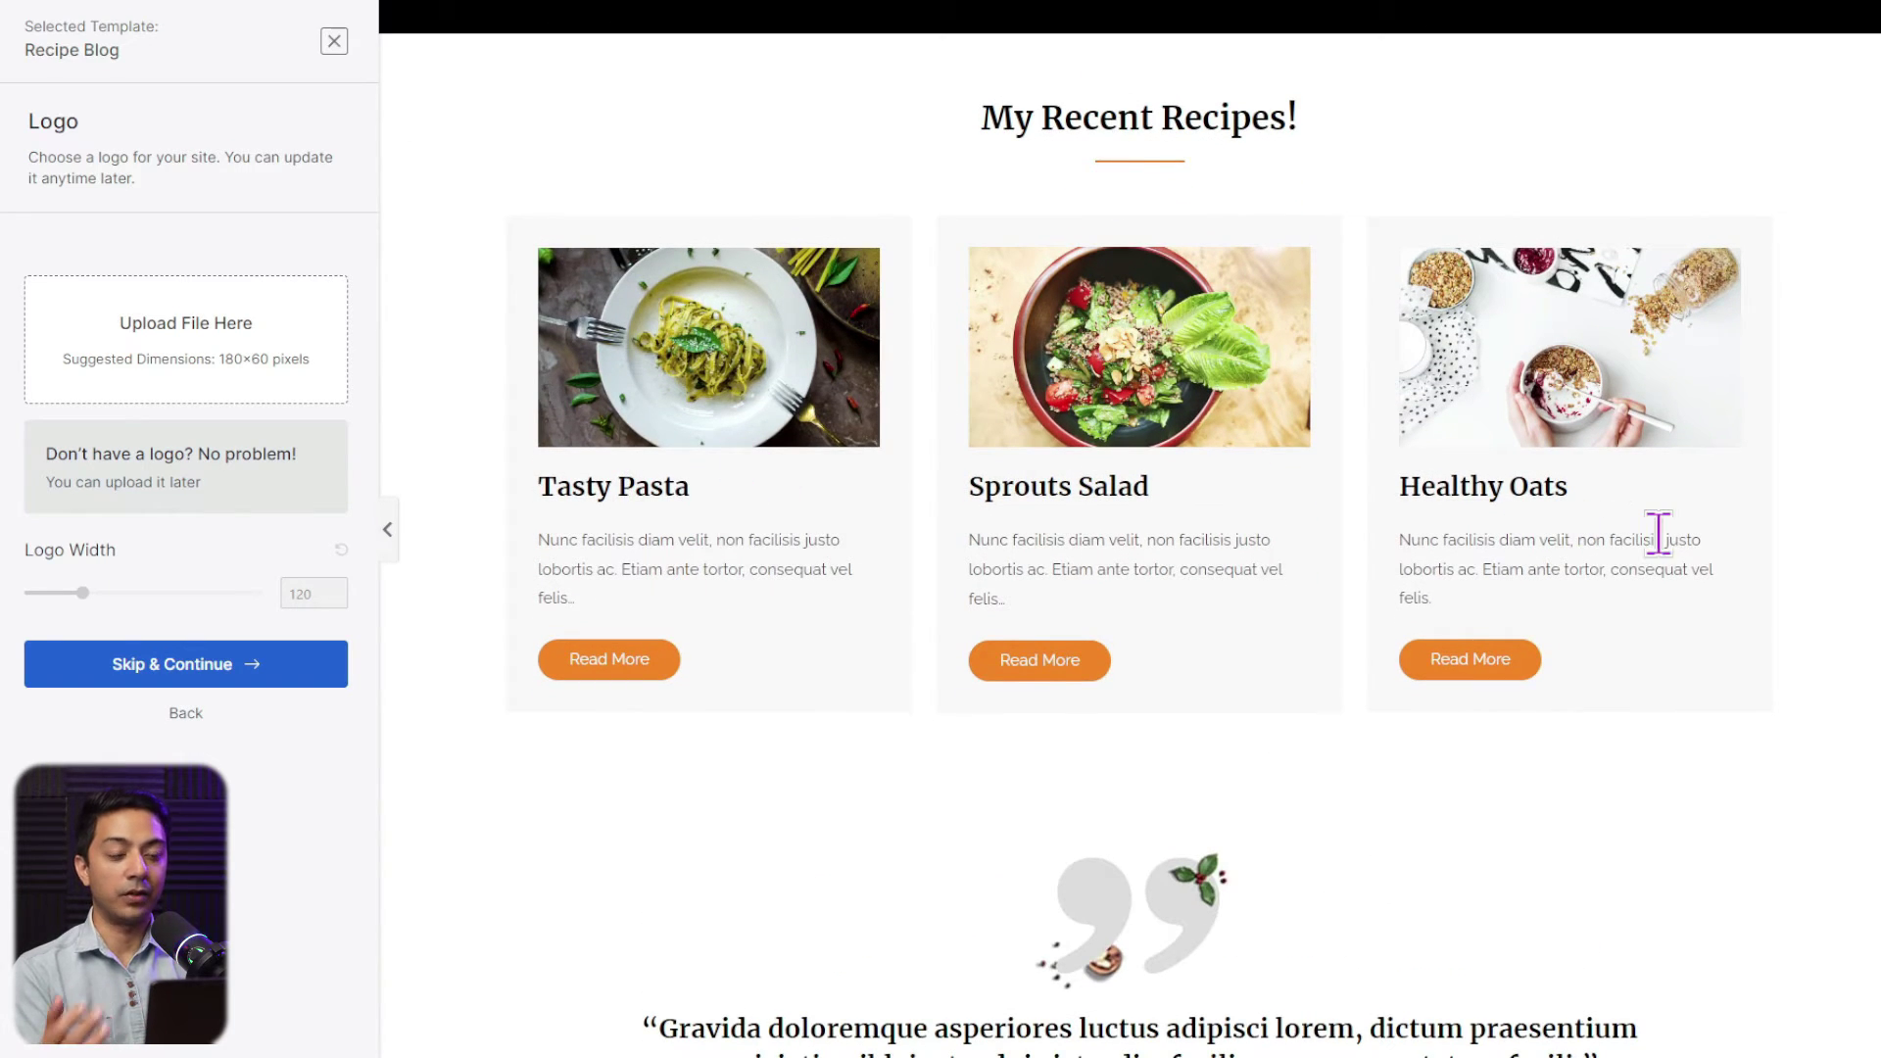
pyautogui.scroll(-5, 1668, 534)
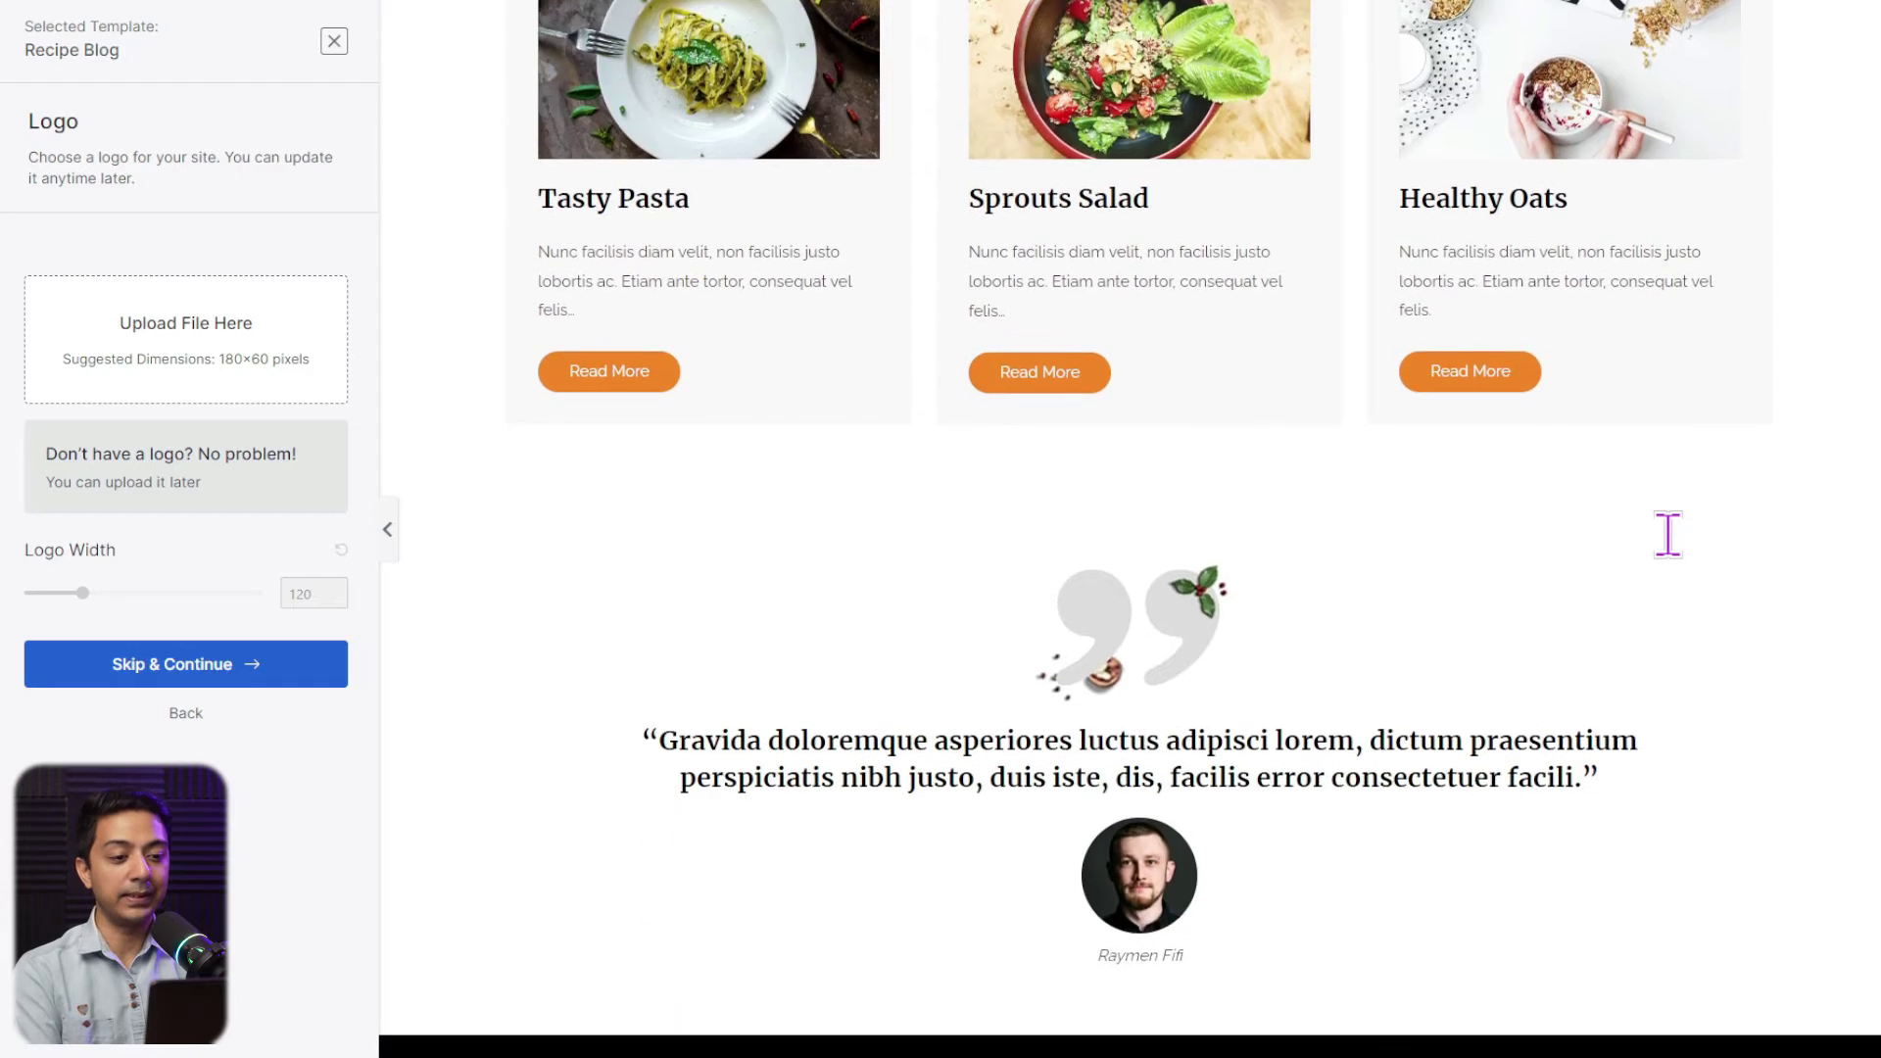
pyautogui.scroll(-1, 1394, 554)
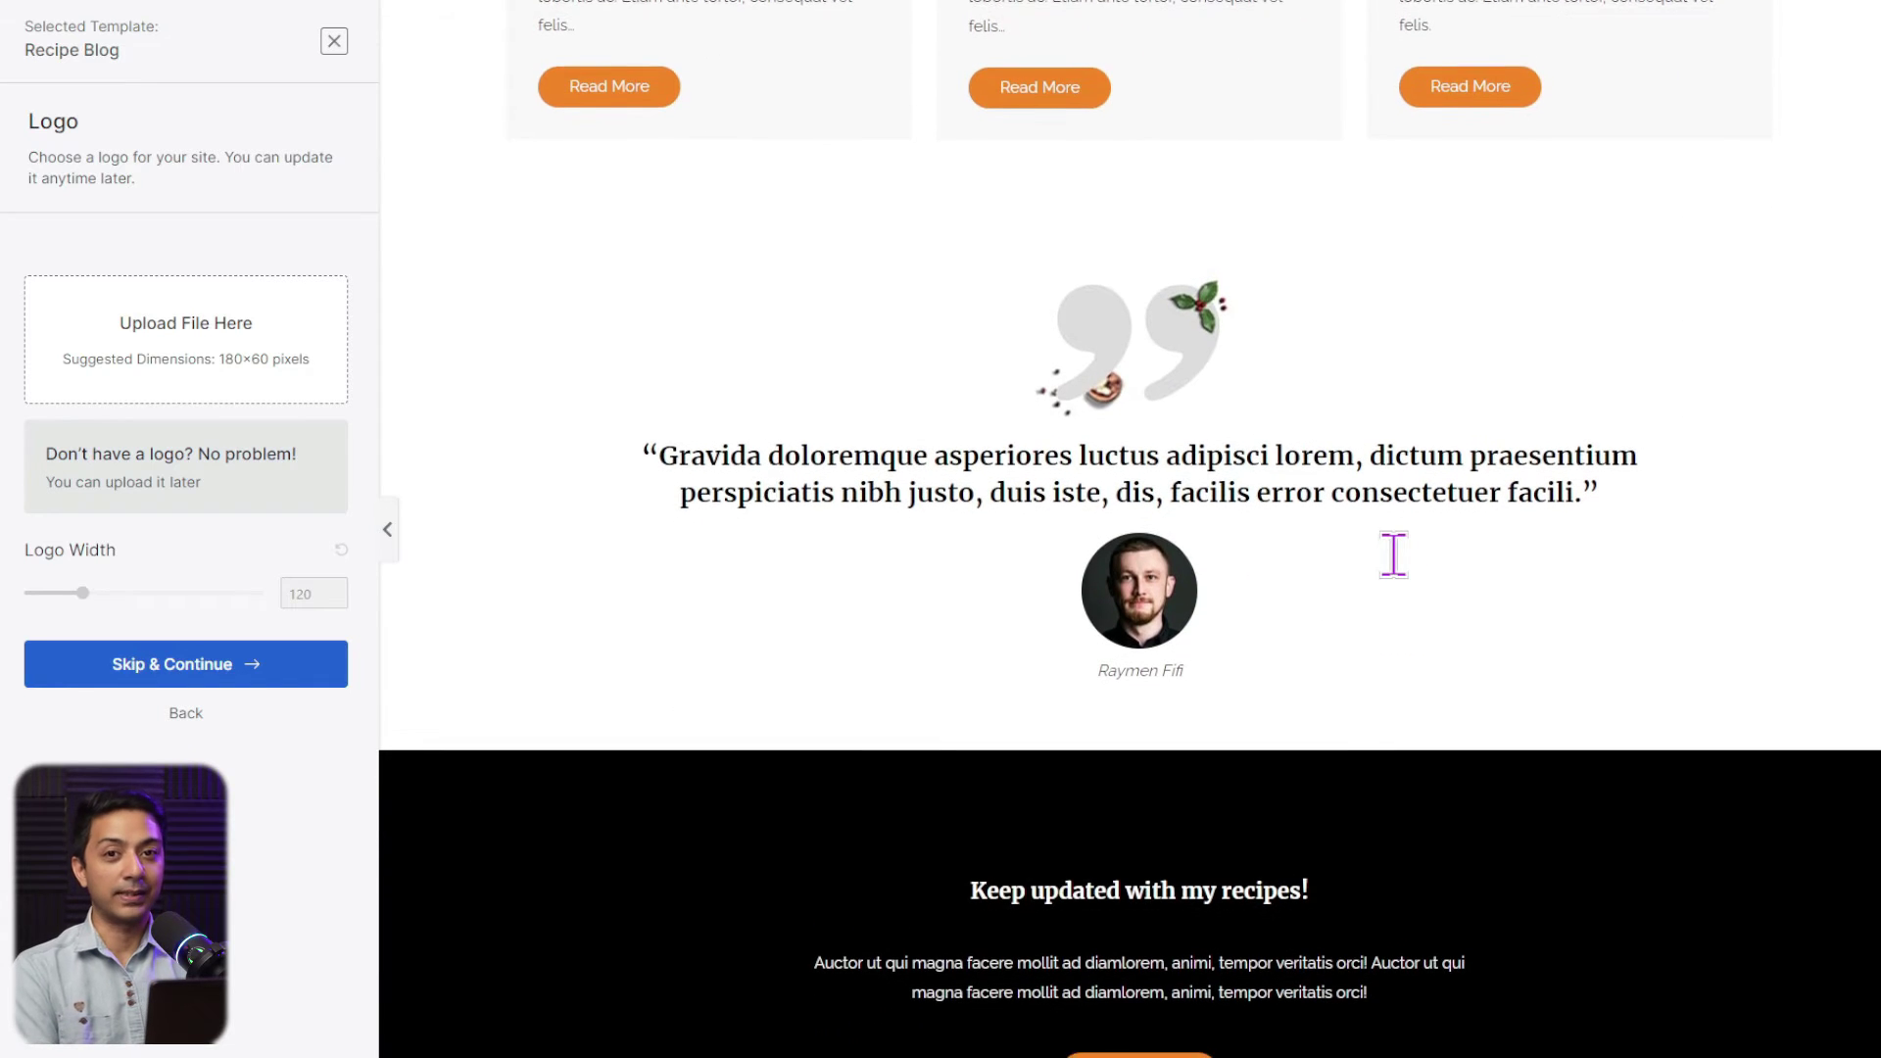
pyautogui.scroll(-2, 1200, 453)
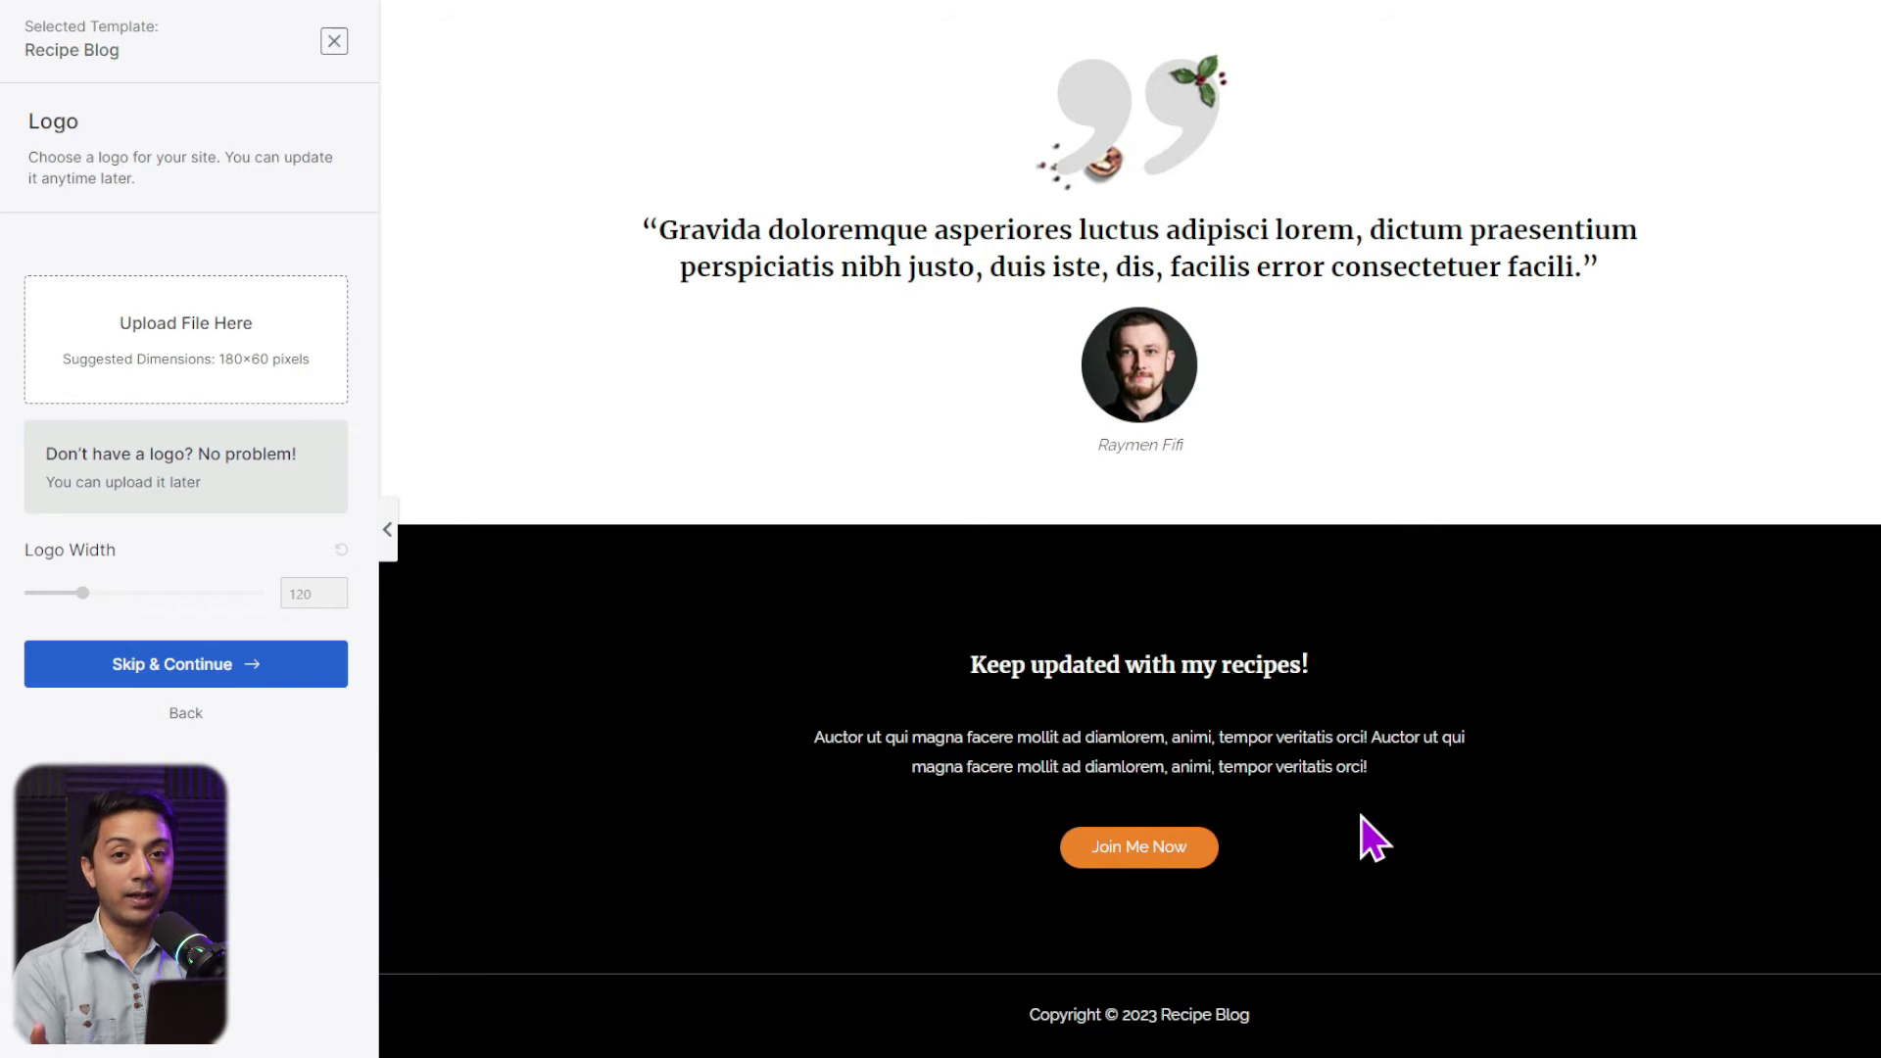
pyautogui.scroll(15, 1478, 126)
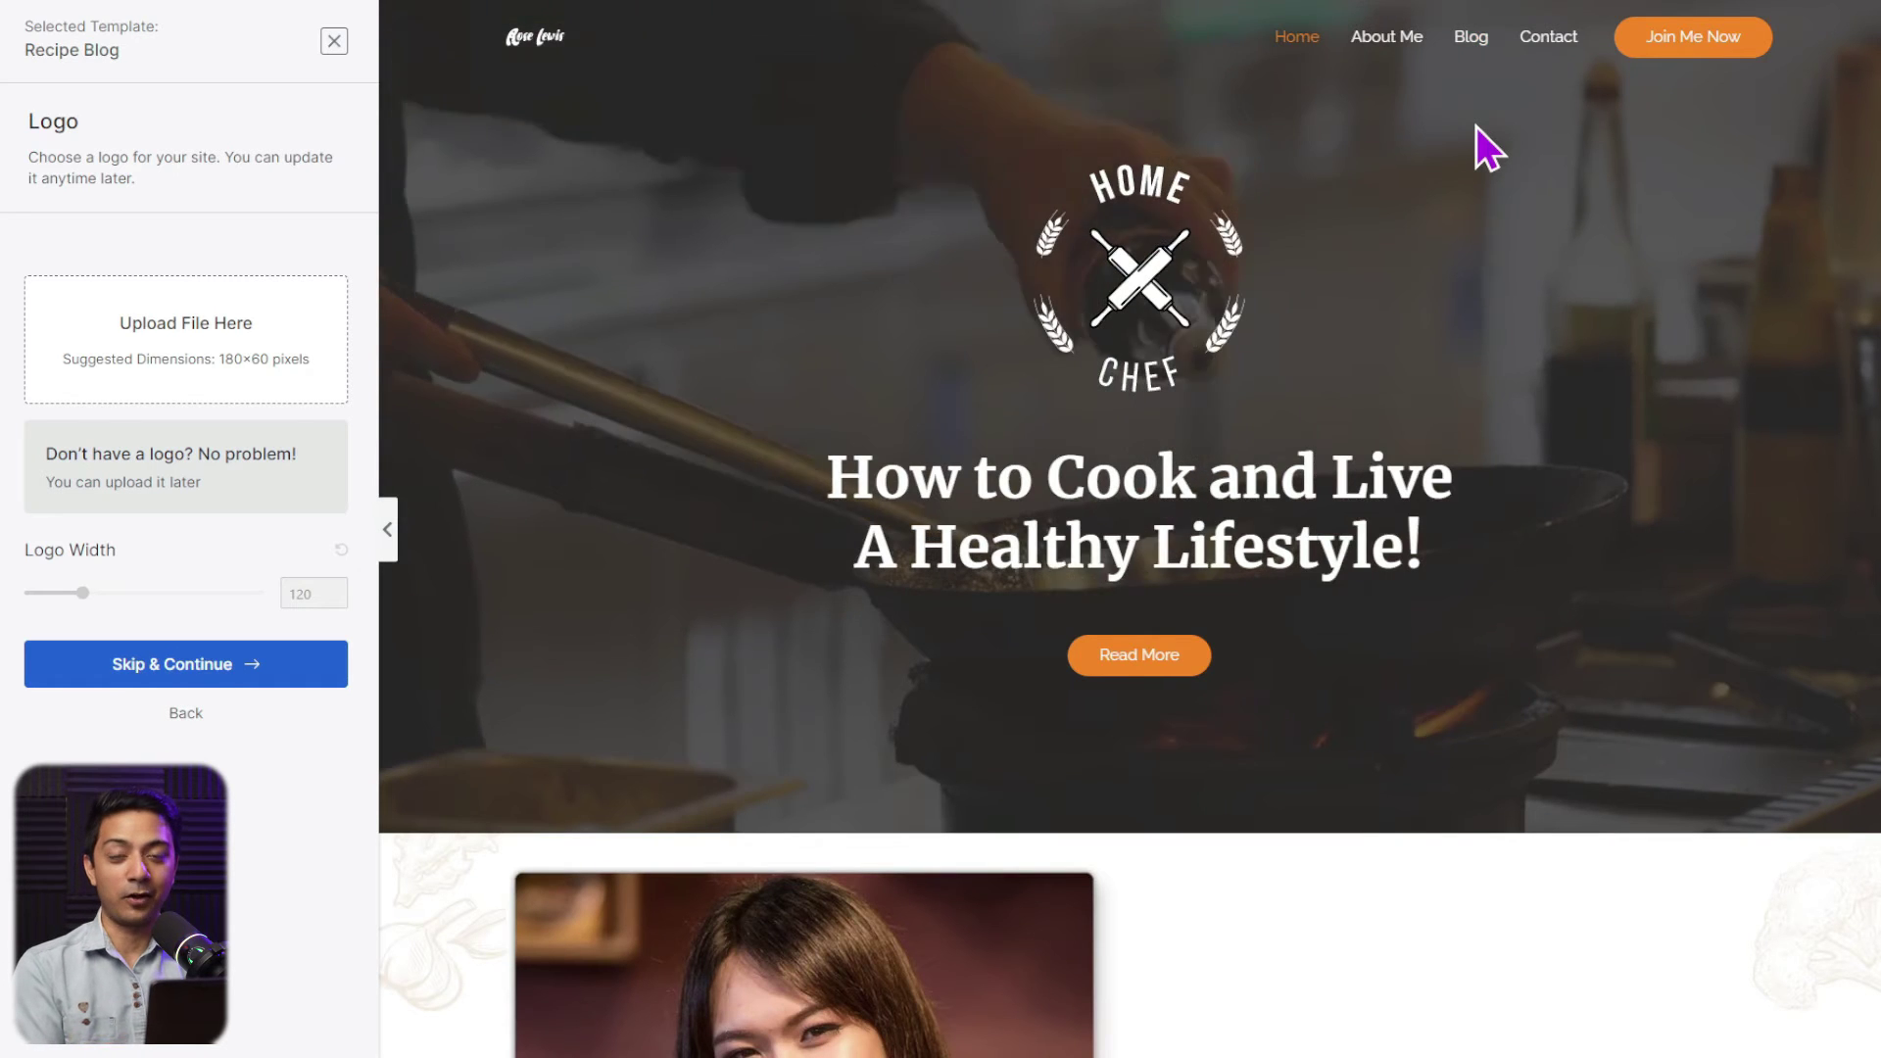
# Step: Open the Recipe Blog template's Blog page and examine its dessert, salad and other recipe sections
pyautogui.click(1486, 47)
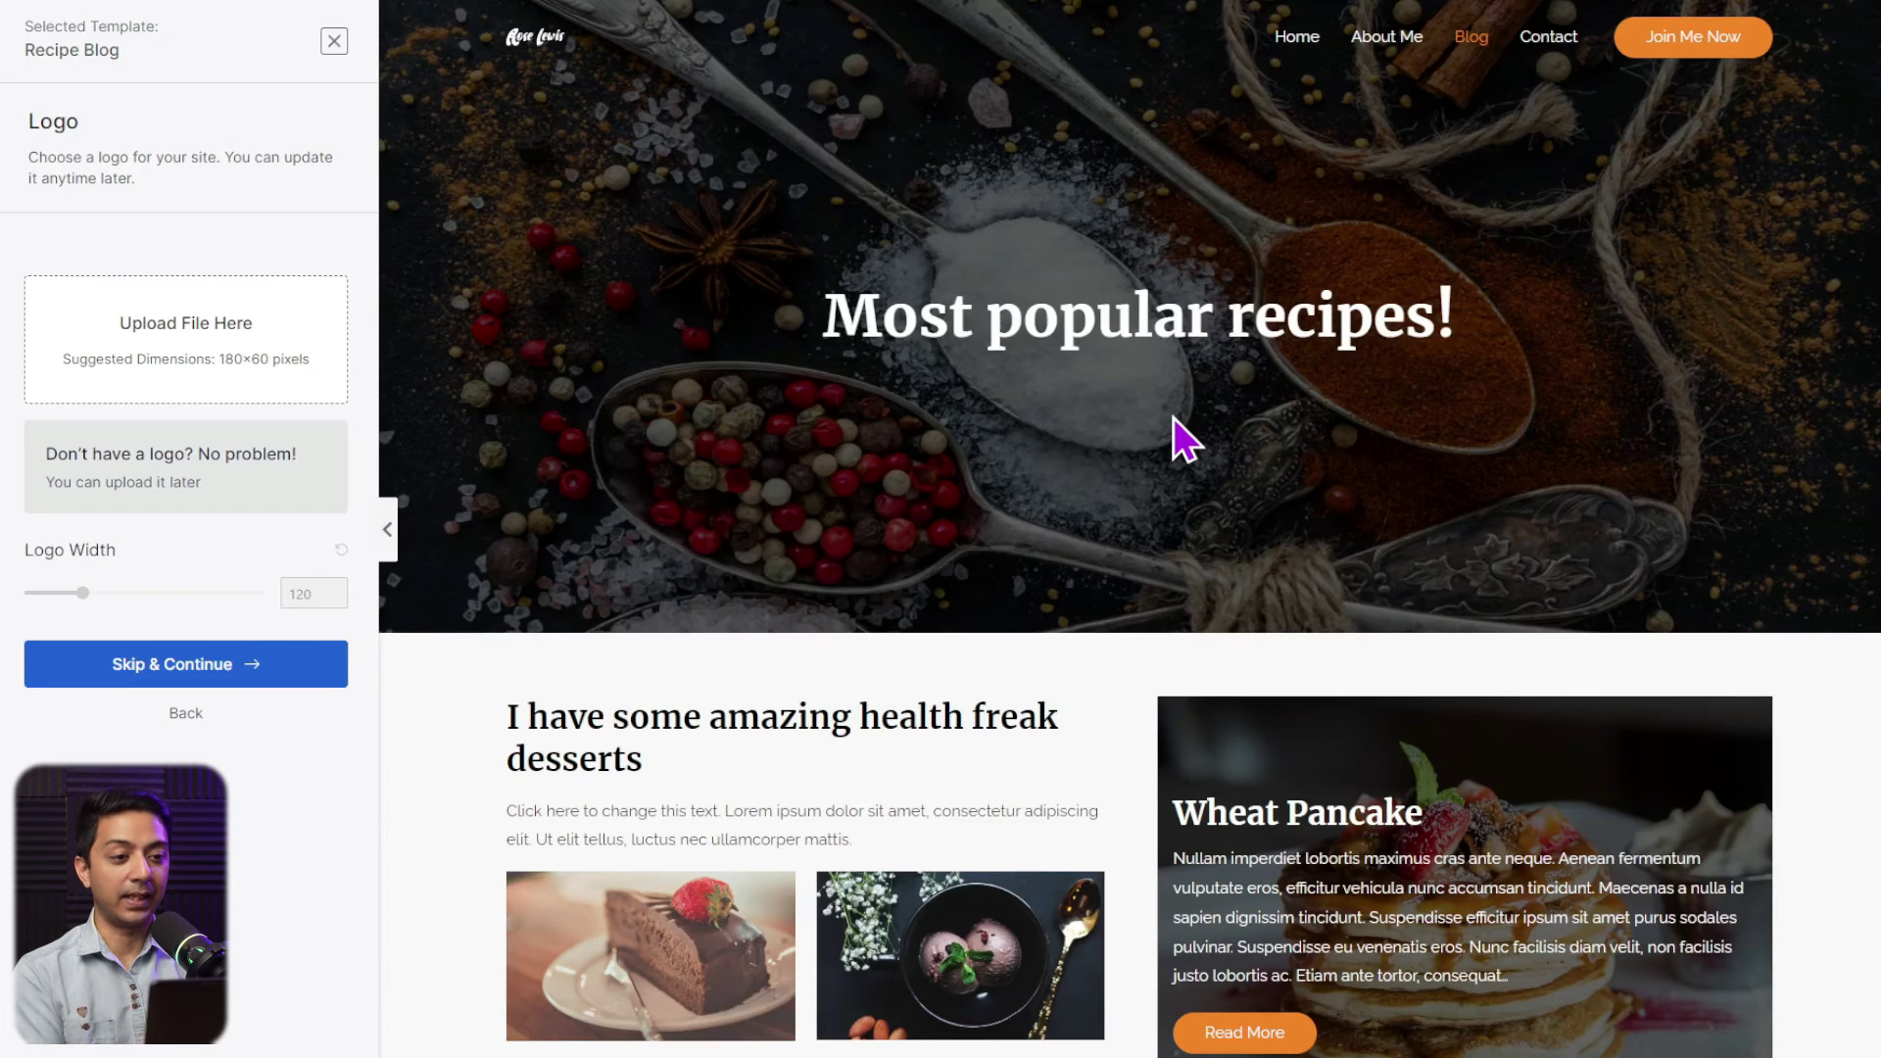
pyautogui.scroll(-1, 1174, 420)
pyautogui.scroll(-2, 1174, 419)
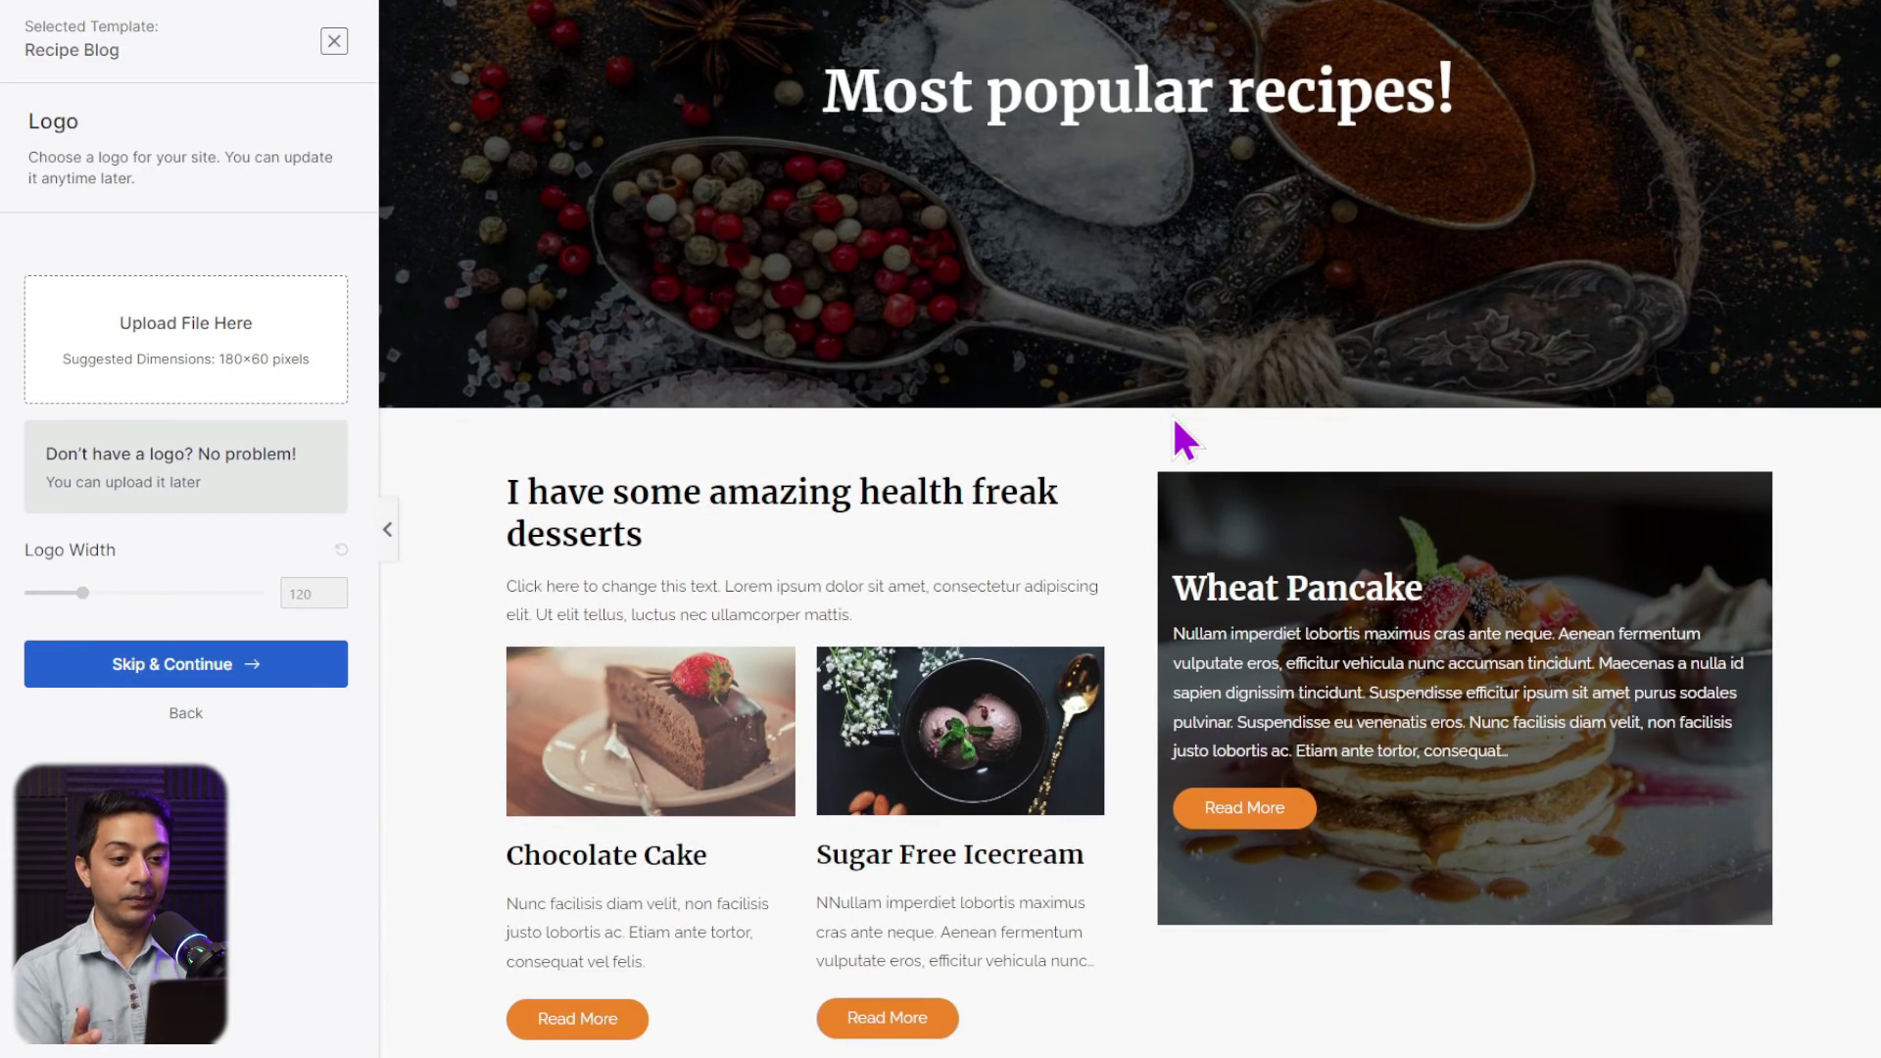
pyautogui.scroll(-2, 1176, 421)
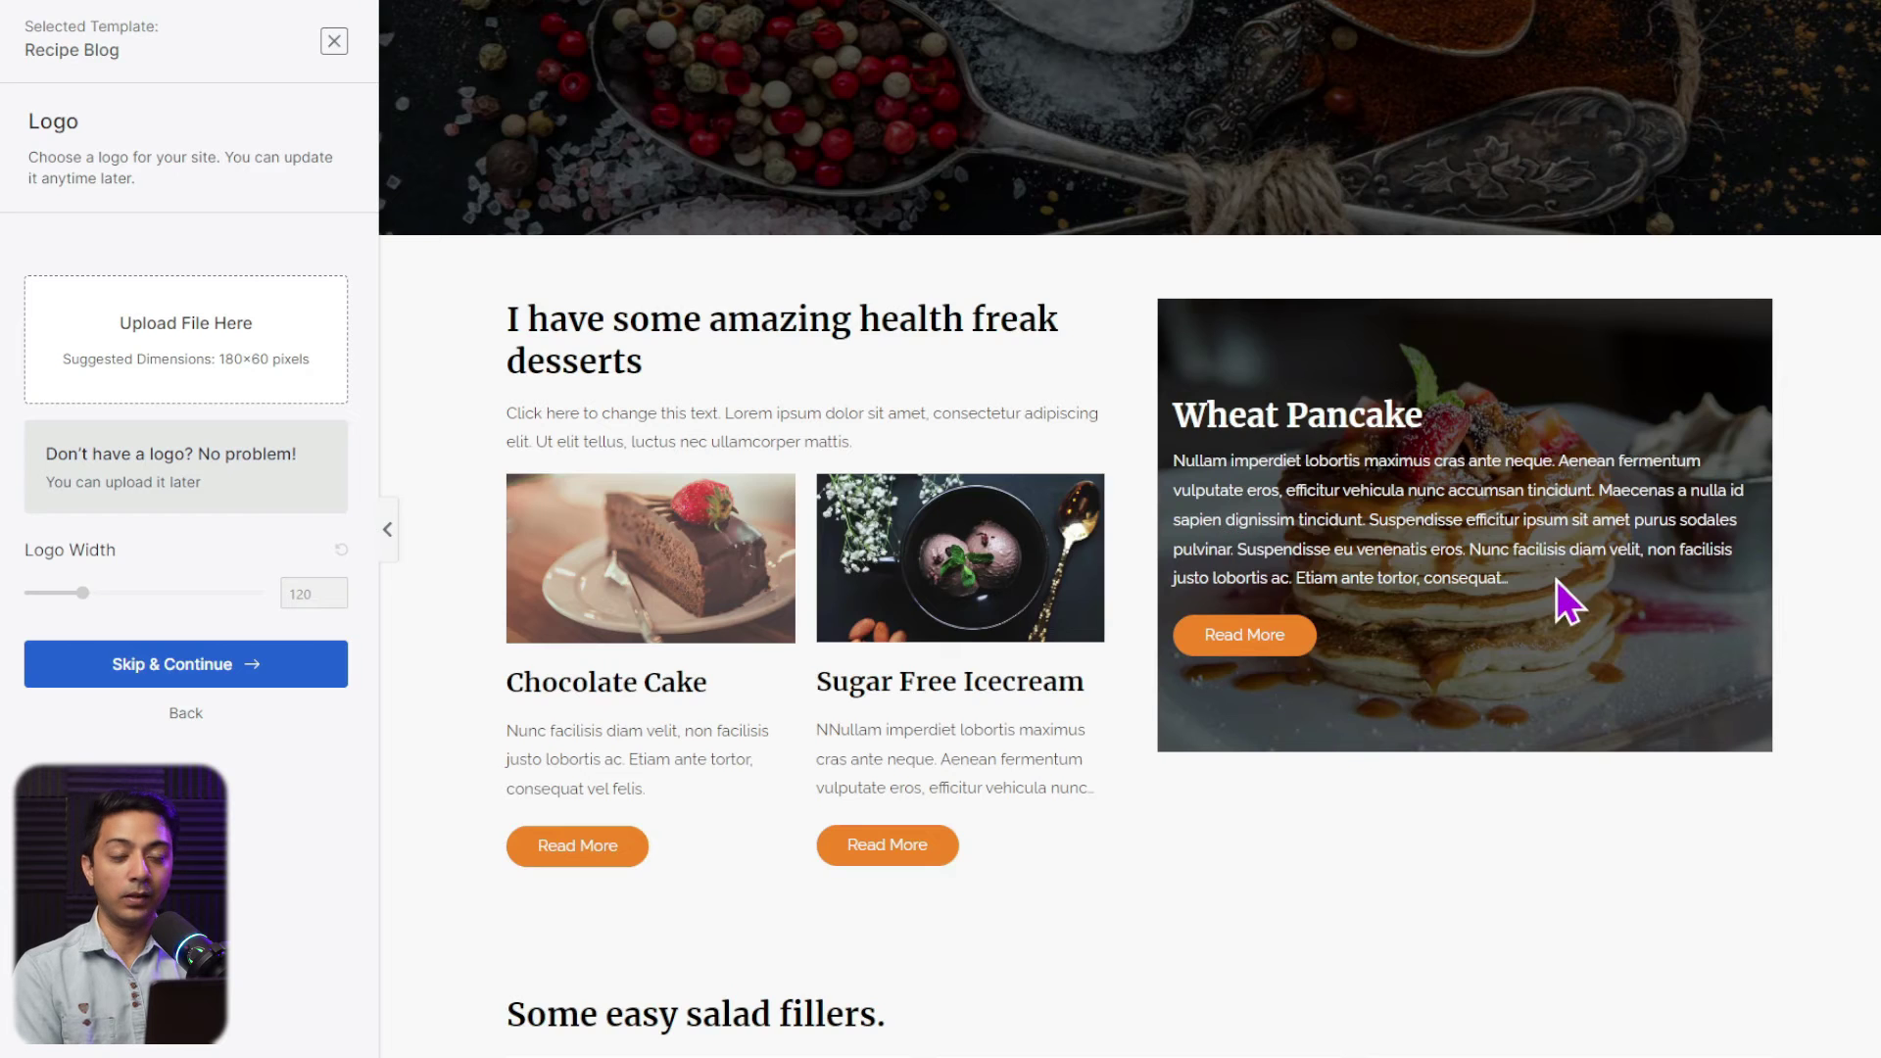
pyautogui.scroll(-10, 1555, 588)
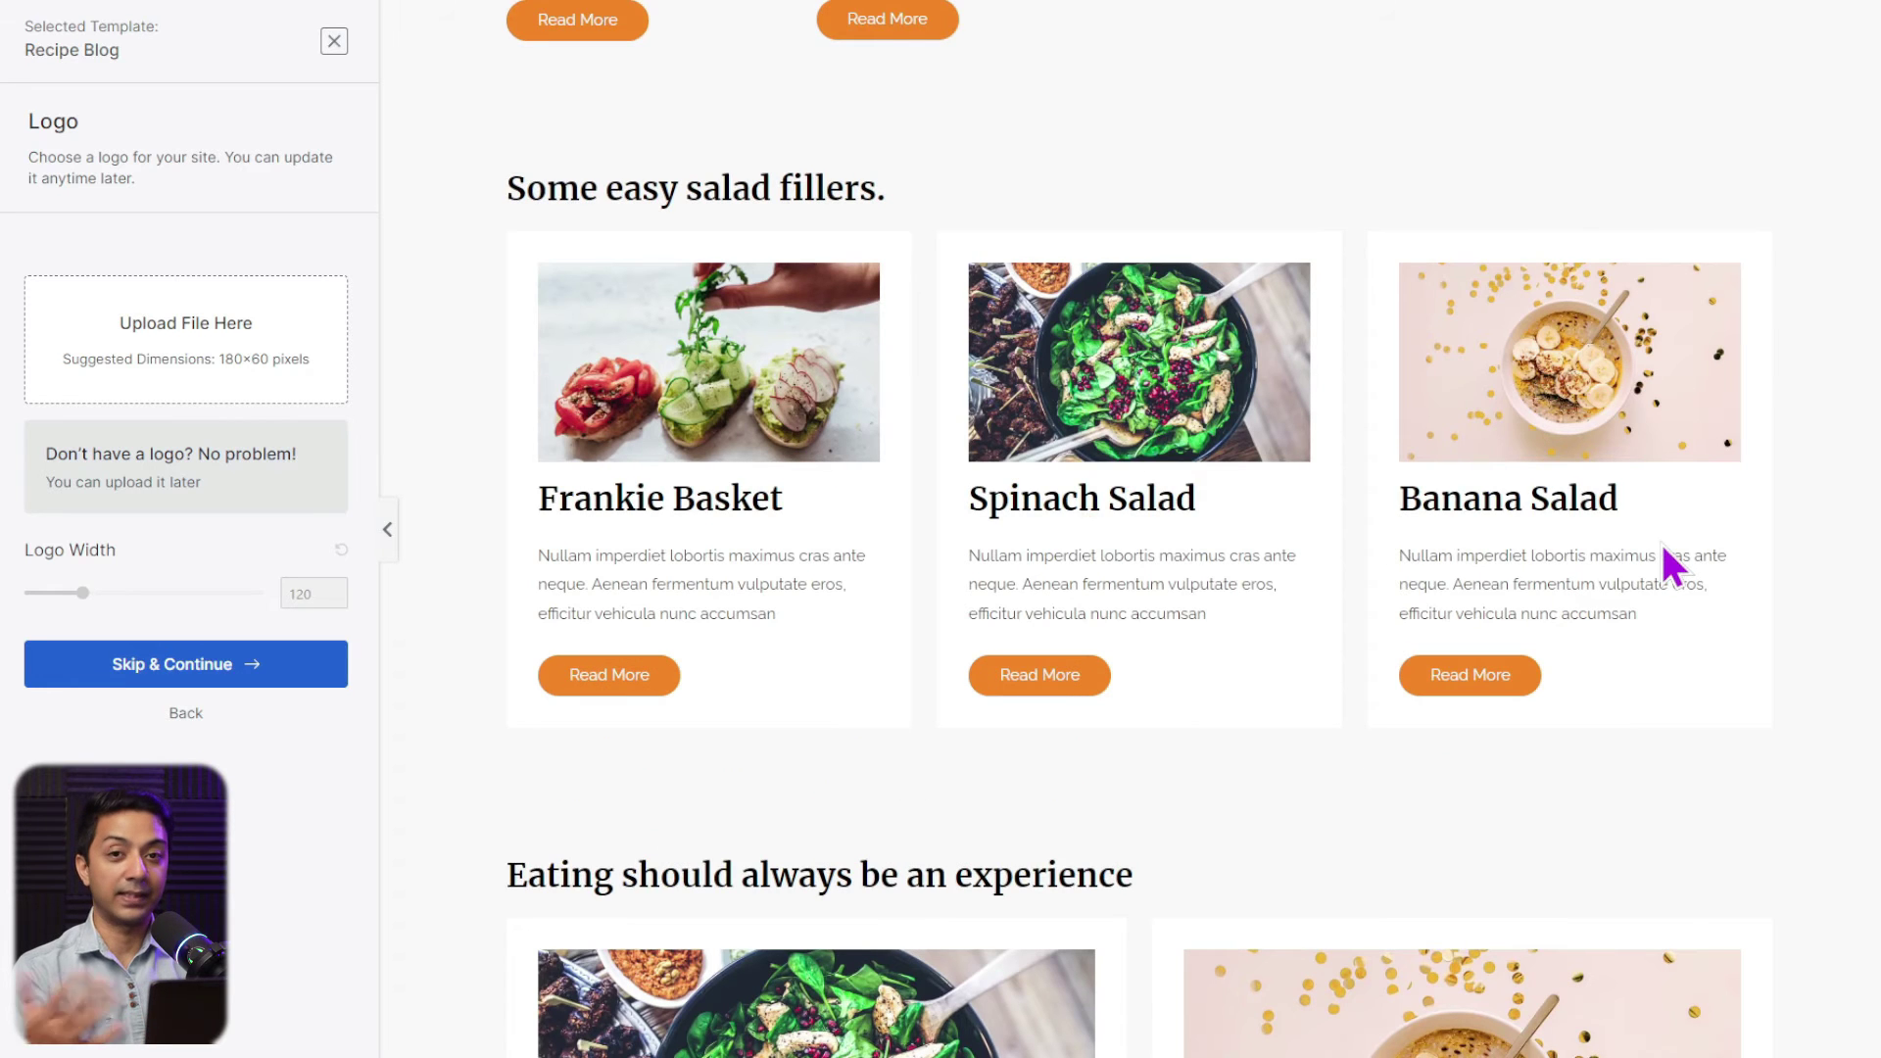
pyautogui.scroll(-9, 1216, 343)
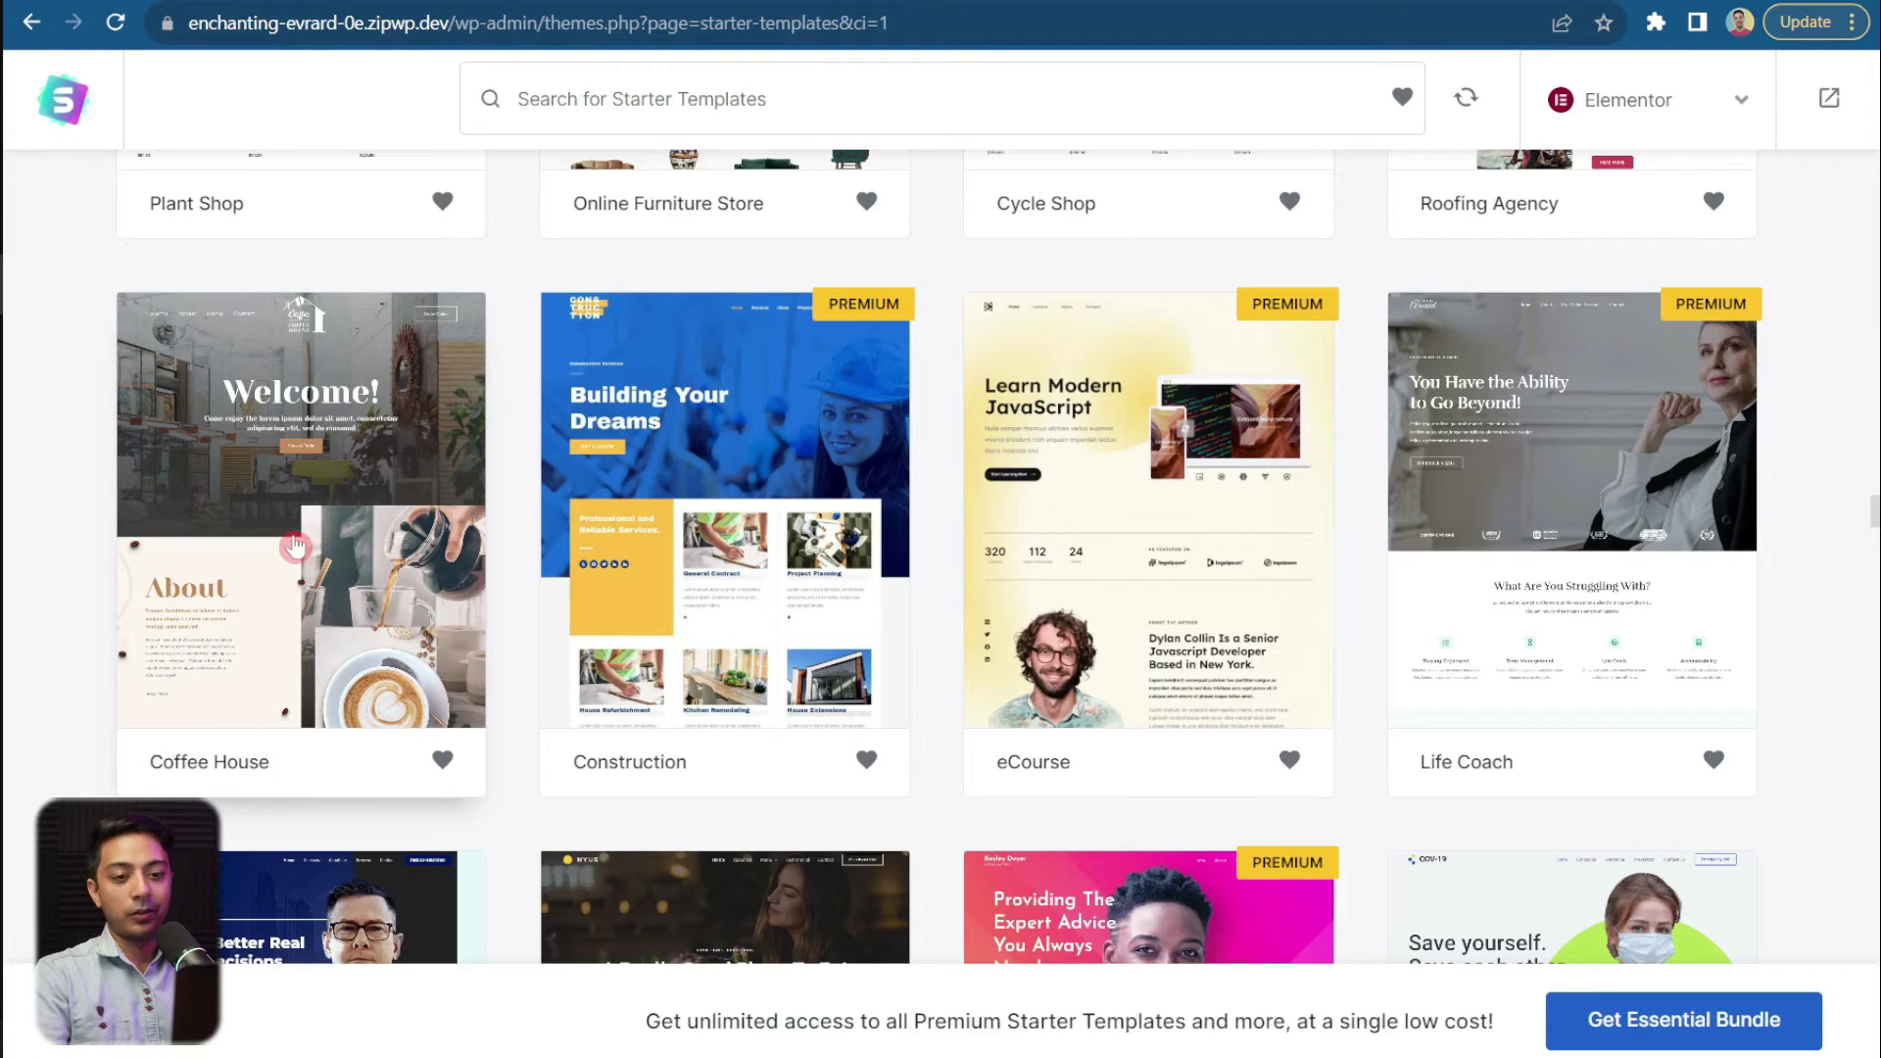
# Step: Select the Coffee House template in the Elementor gallery and examine its home page through the featured menu and customer reviews
pyautogui.click(252, 774)
pyautogui.scroll(-10, 1220, 387)
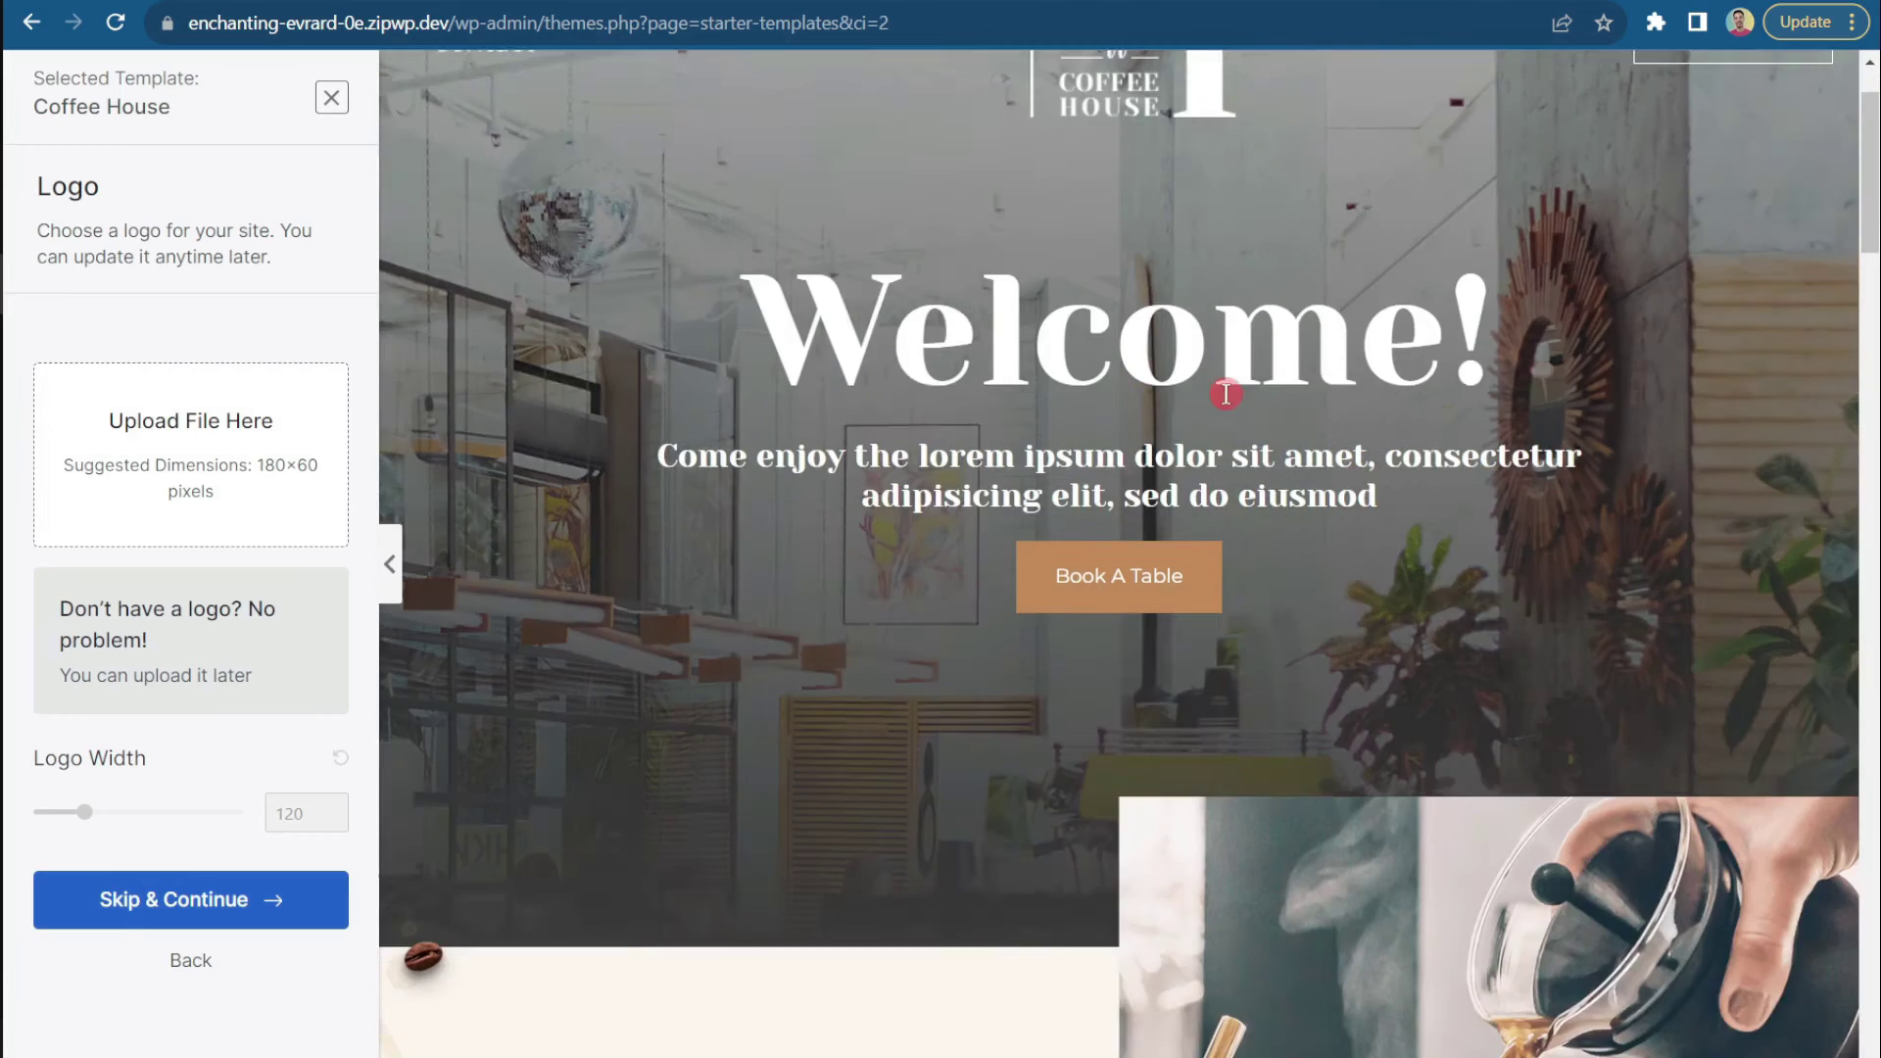
pyautogui.scroll(-8, 1219, 390)
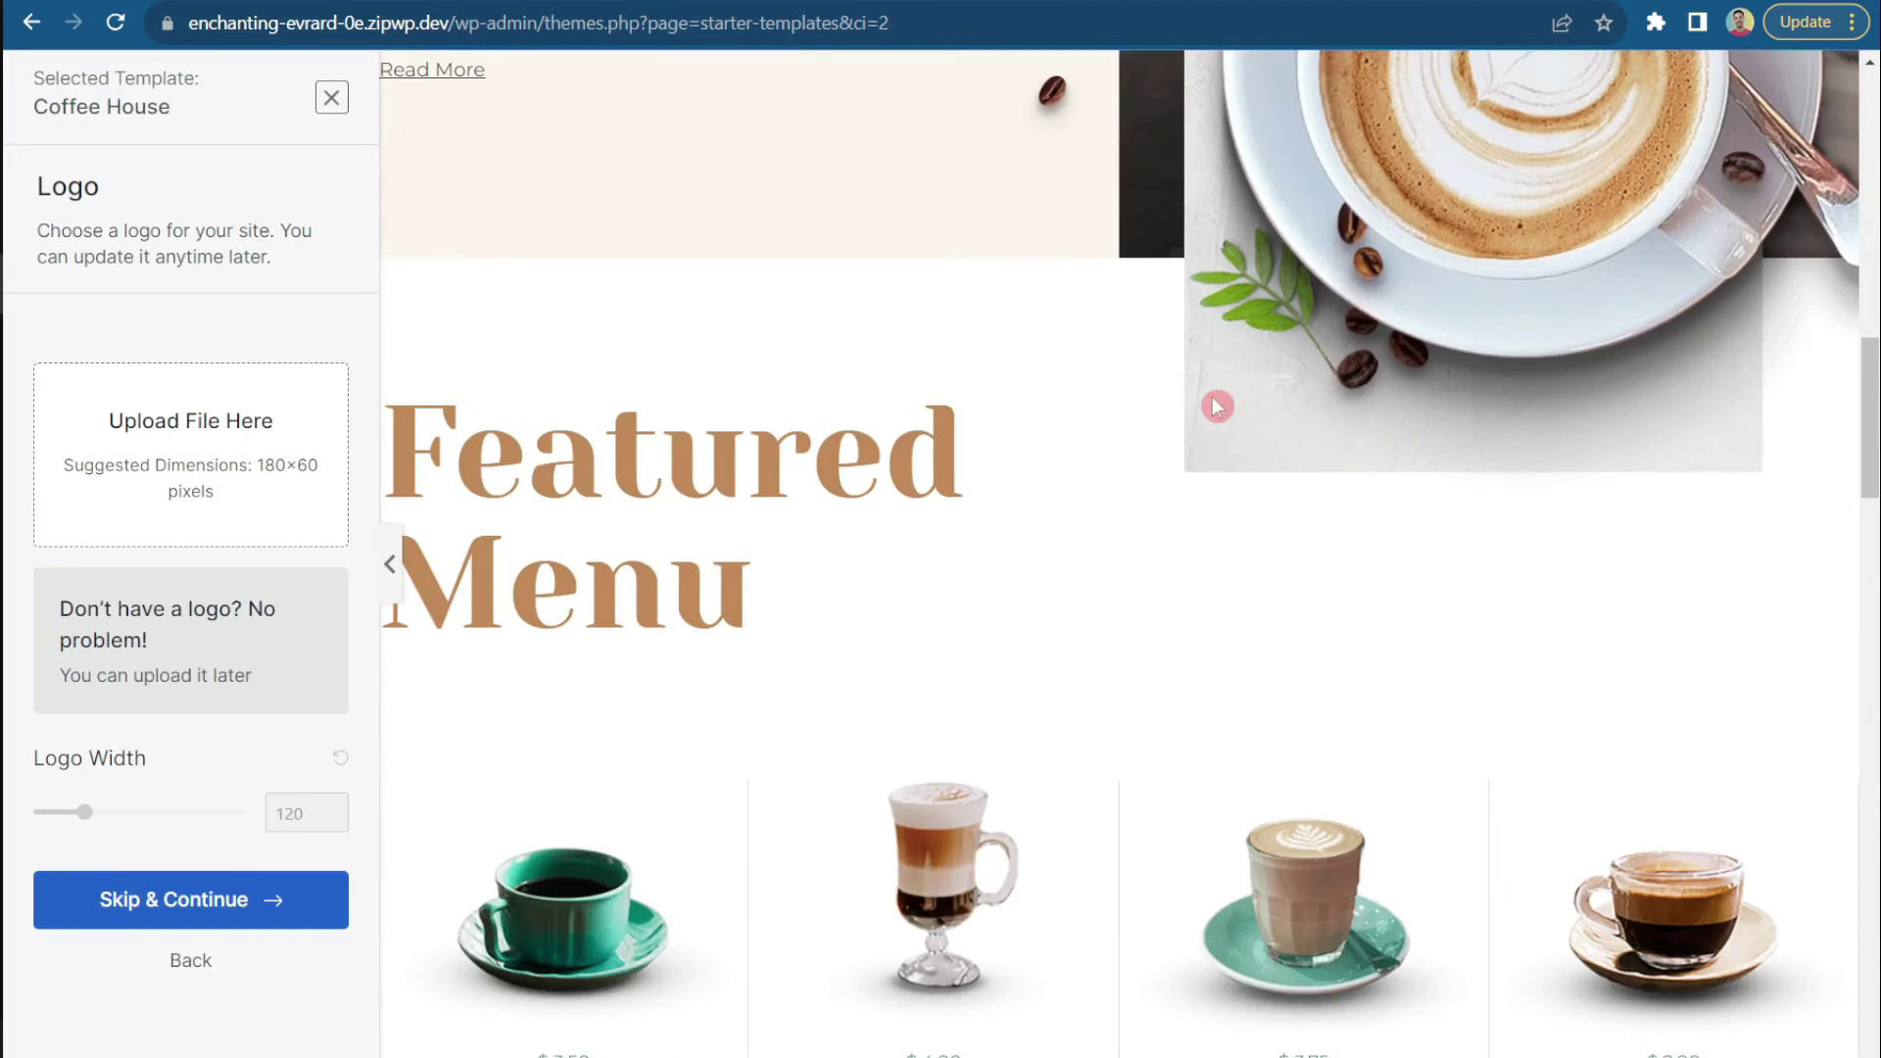
pyautogui.scroll(-12, 1209, 406)
pyautogui.scroll(-10, 1206, 414)
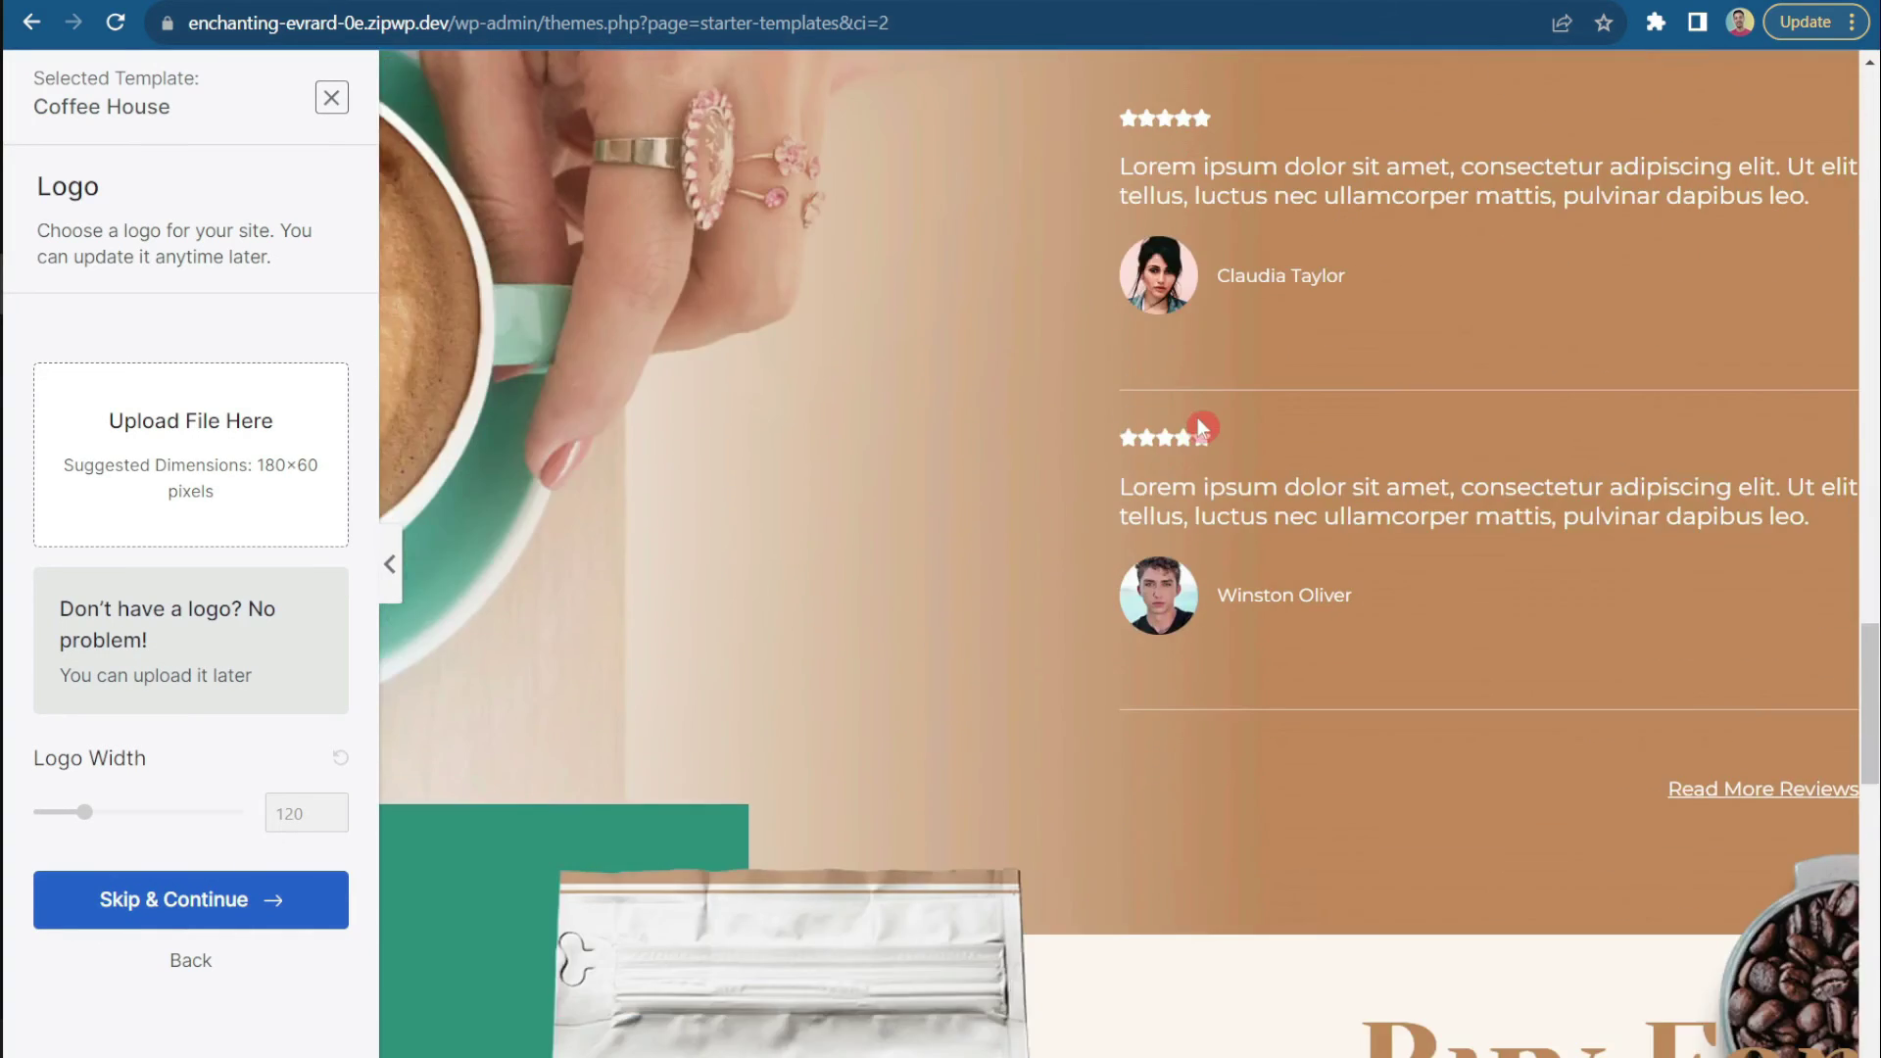
# Step: Skip the logo upload for the Coffee House template and continue to the Colors & Fonts settings
pyautogui.moveTo(1869, 637); pyautogui.dragTo(342, 224)
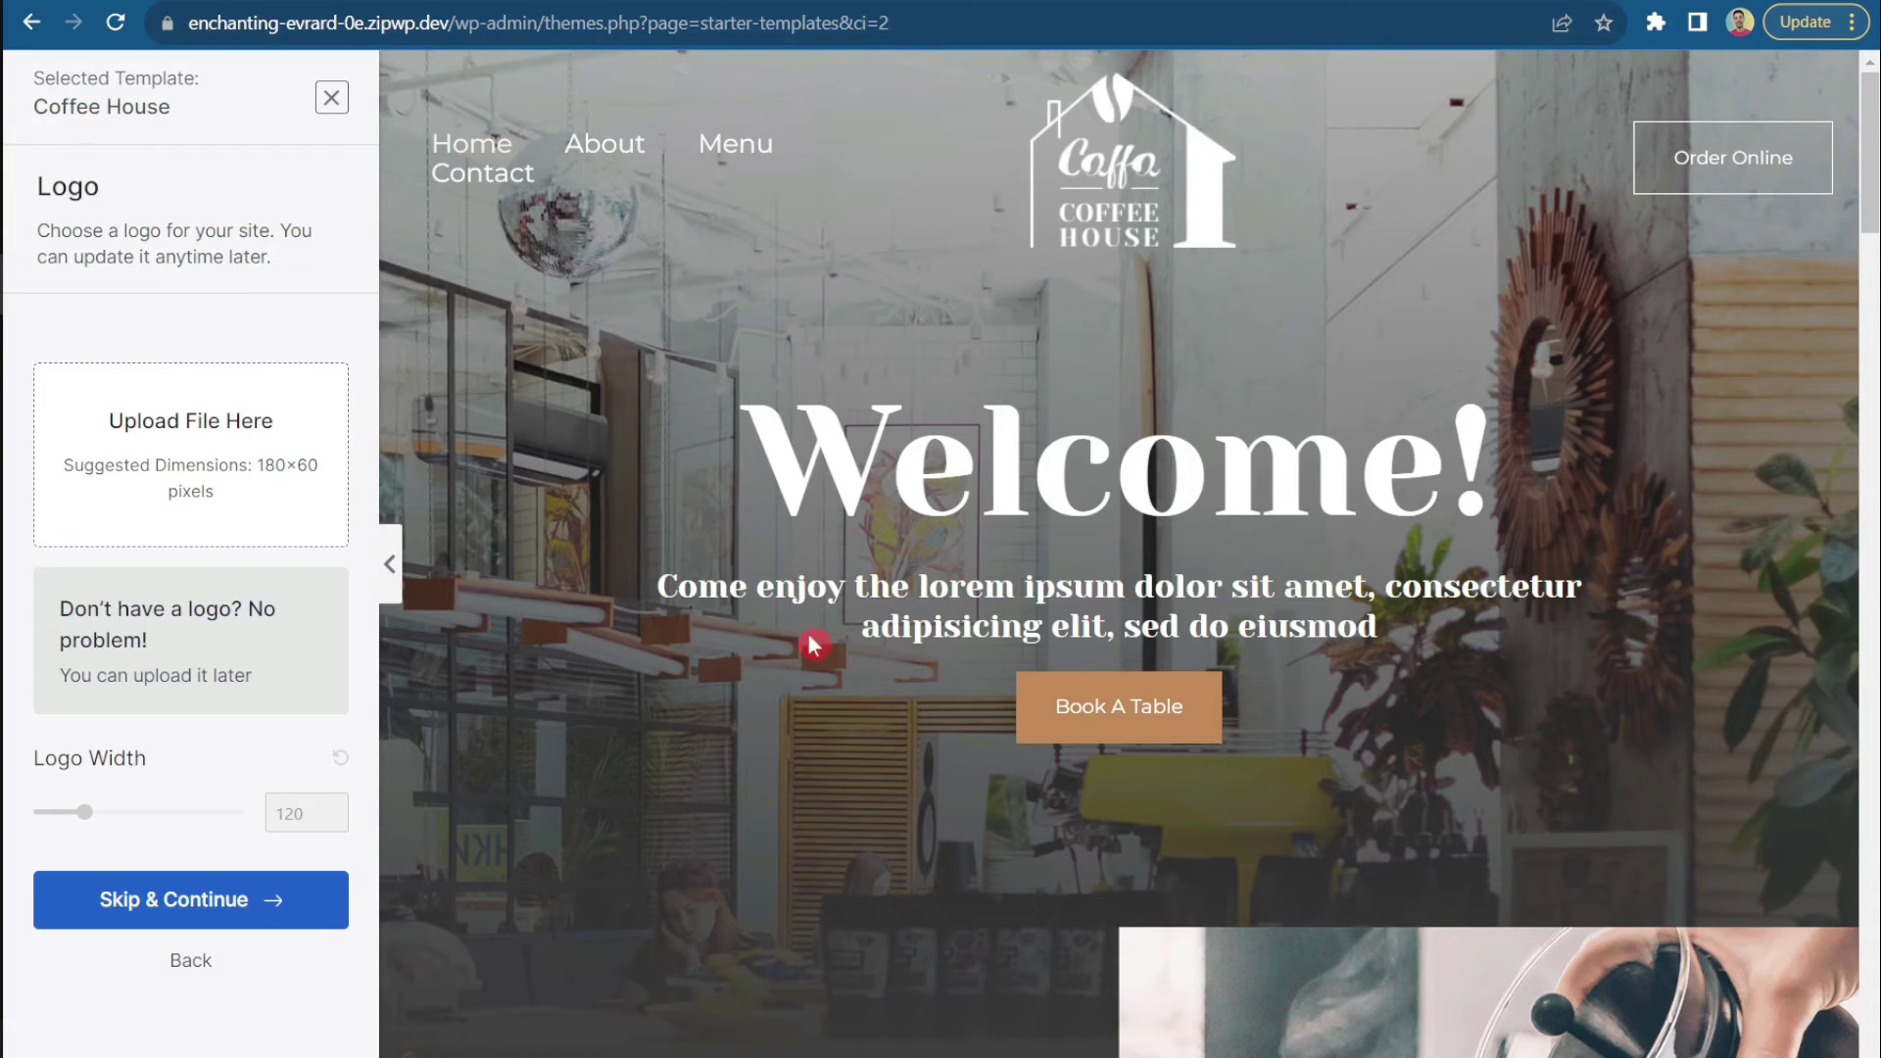
pyautogui.click(134, 917)
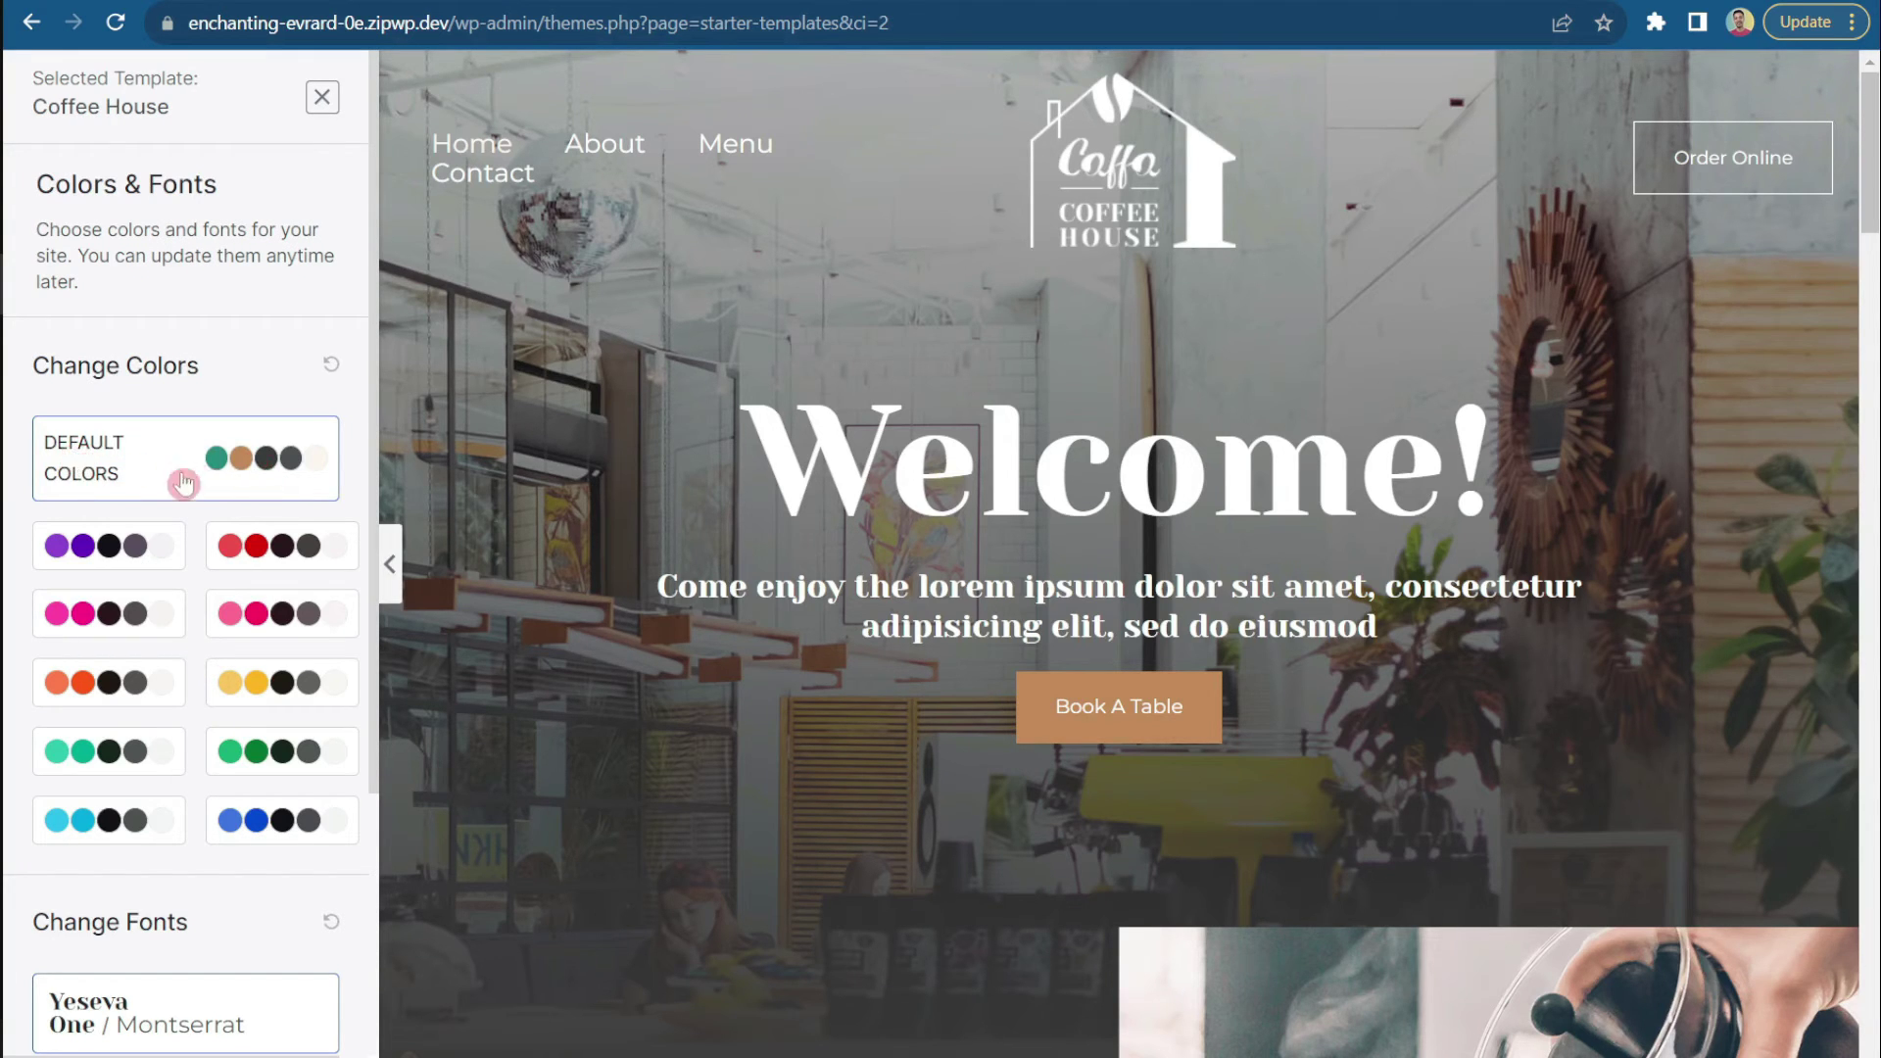
# Step: Try the pink, yellow and green color palettes on the Coffee House template, and restore the default colors
pyautogui.click(282, 613)
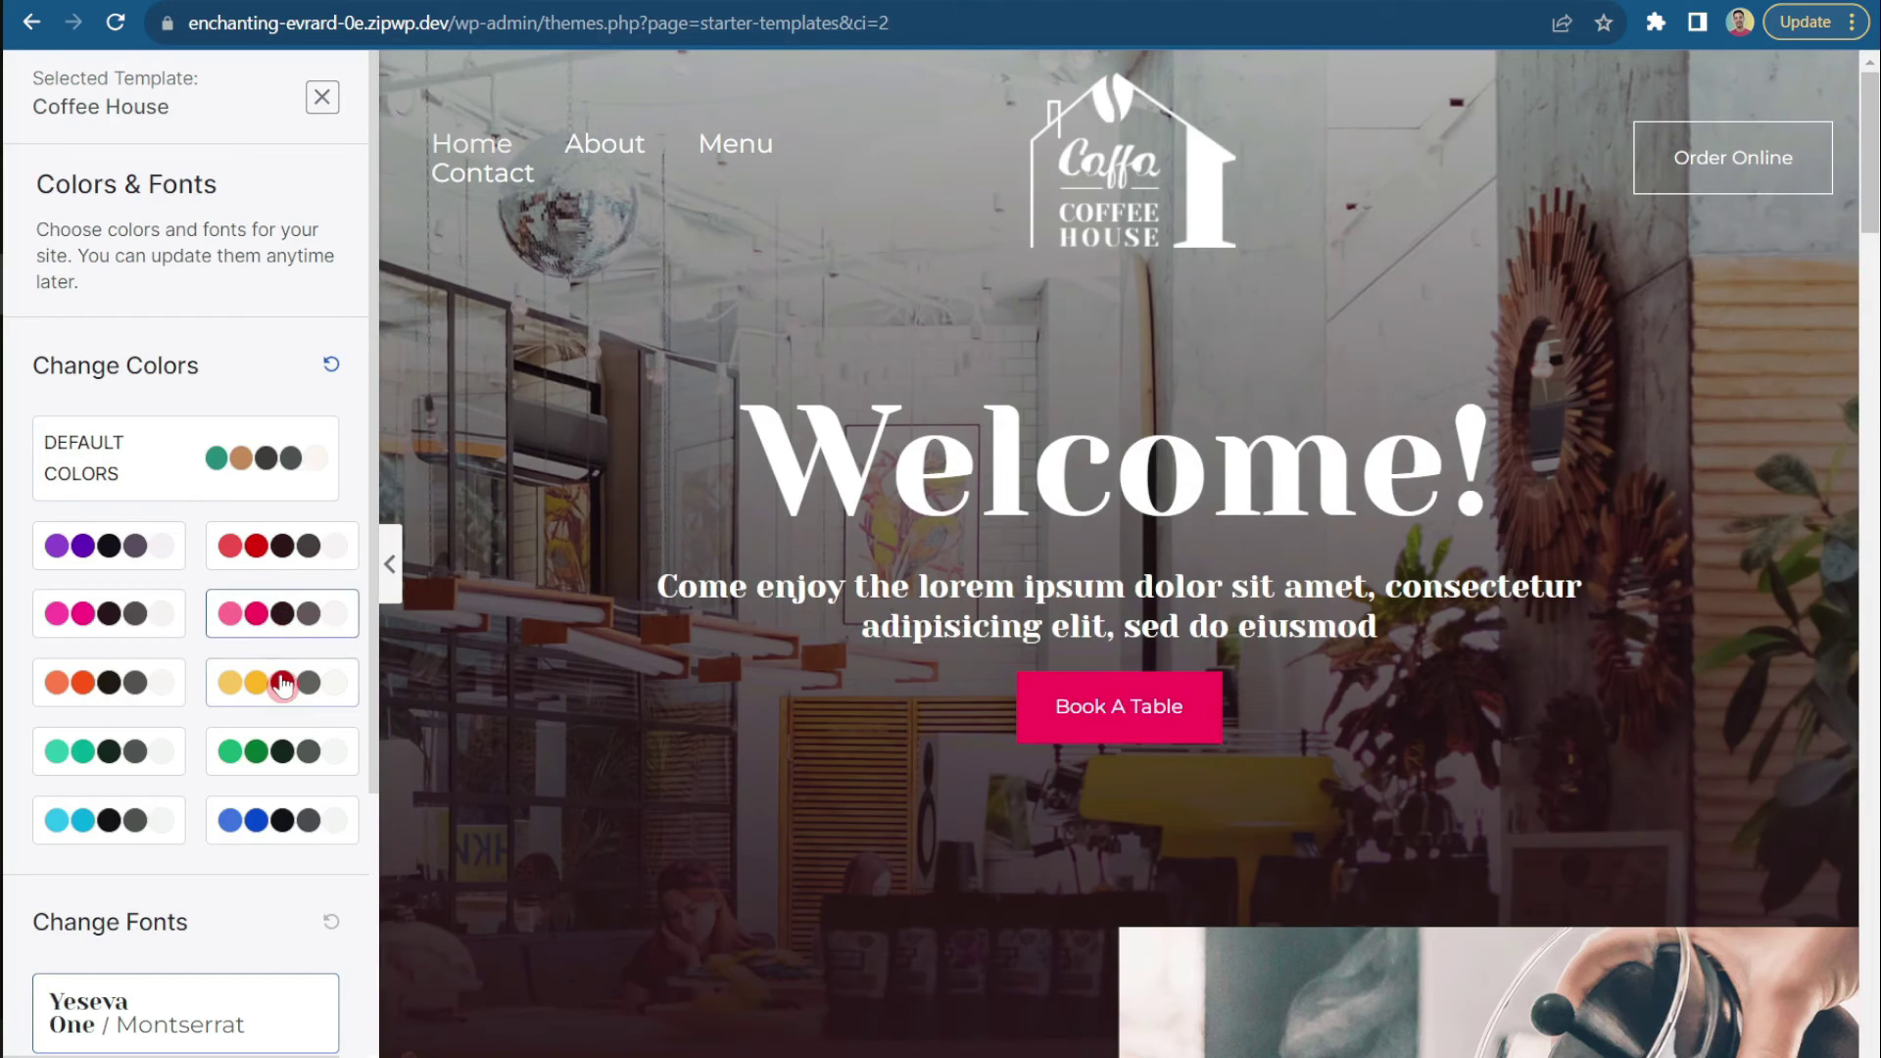
pyautogui.click(282, 683)
pyautogui.click(282, 751)
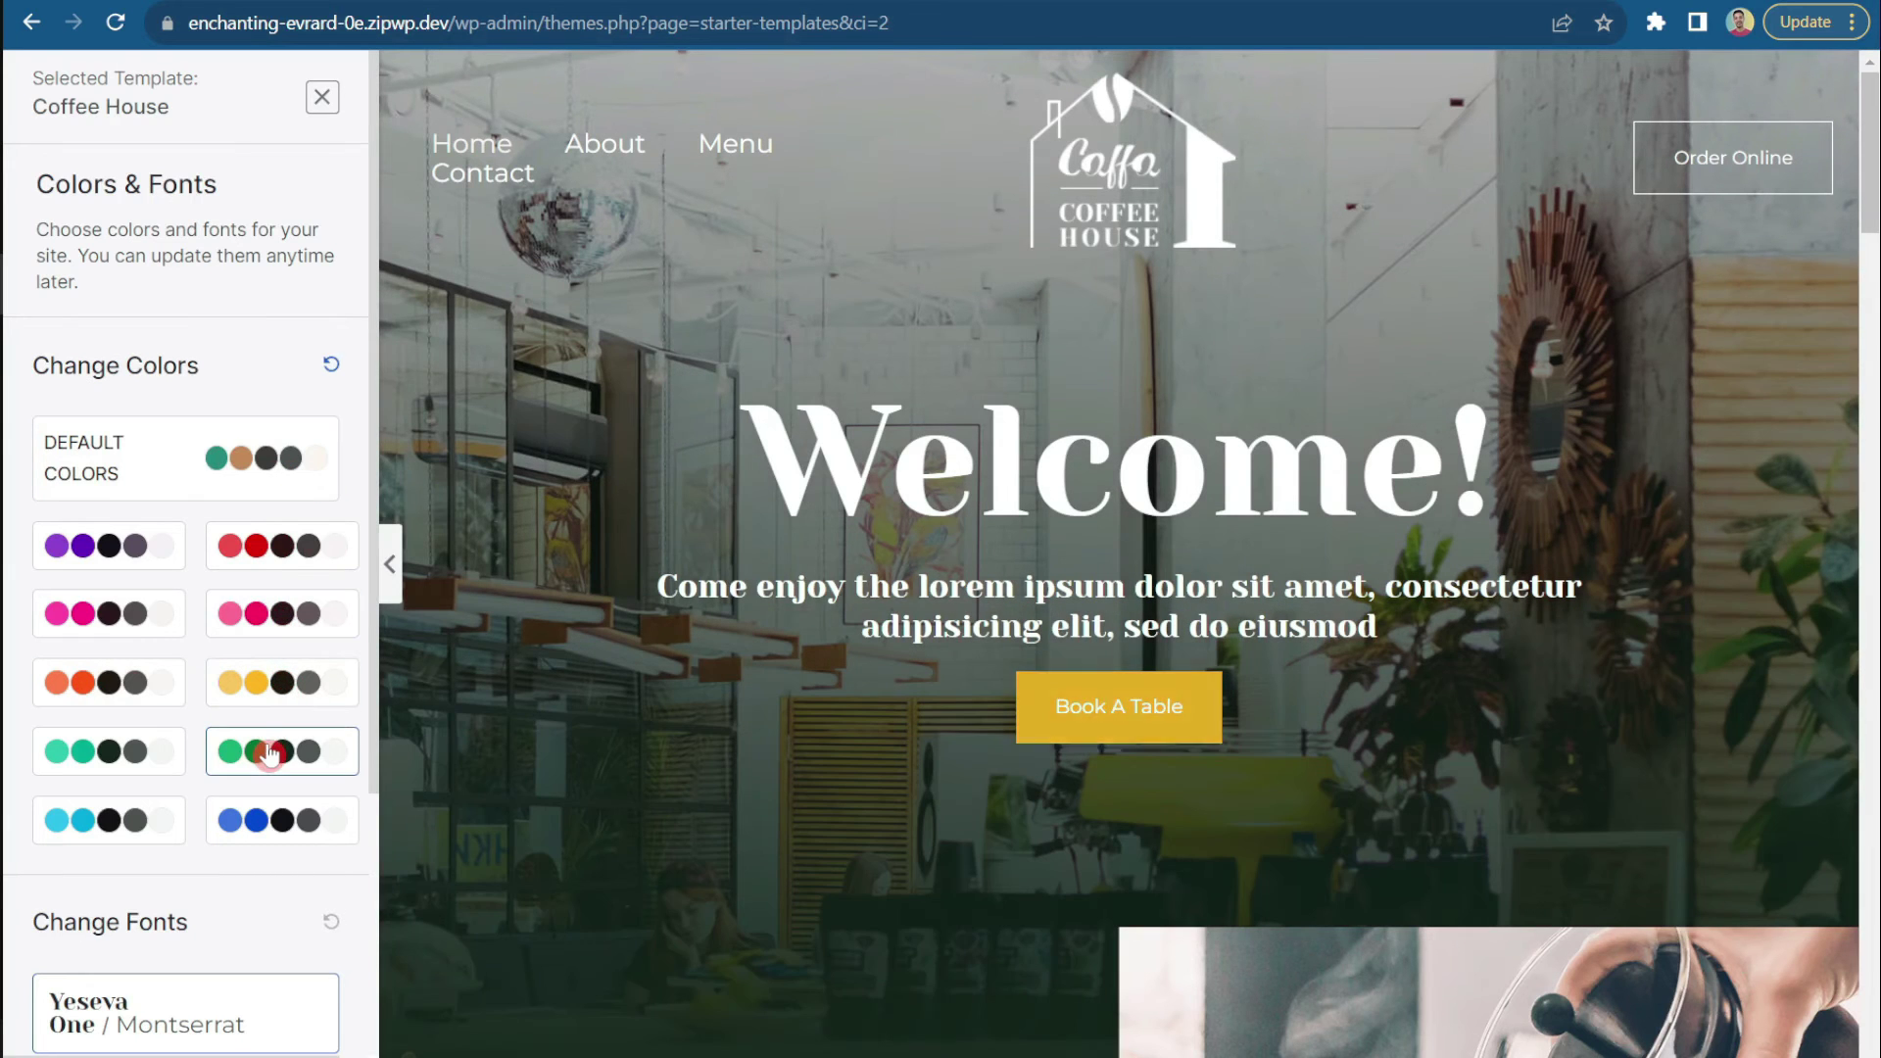
pyautogui.click(122, 769)
pyautogui.click(204, 480)
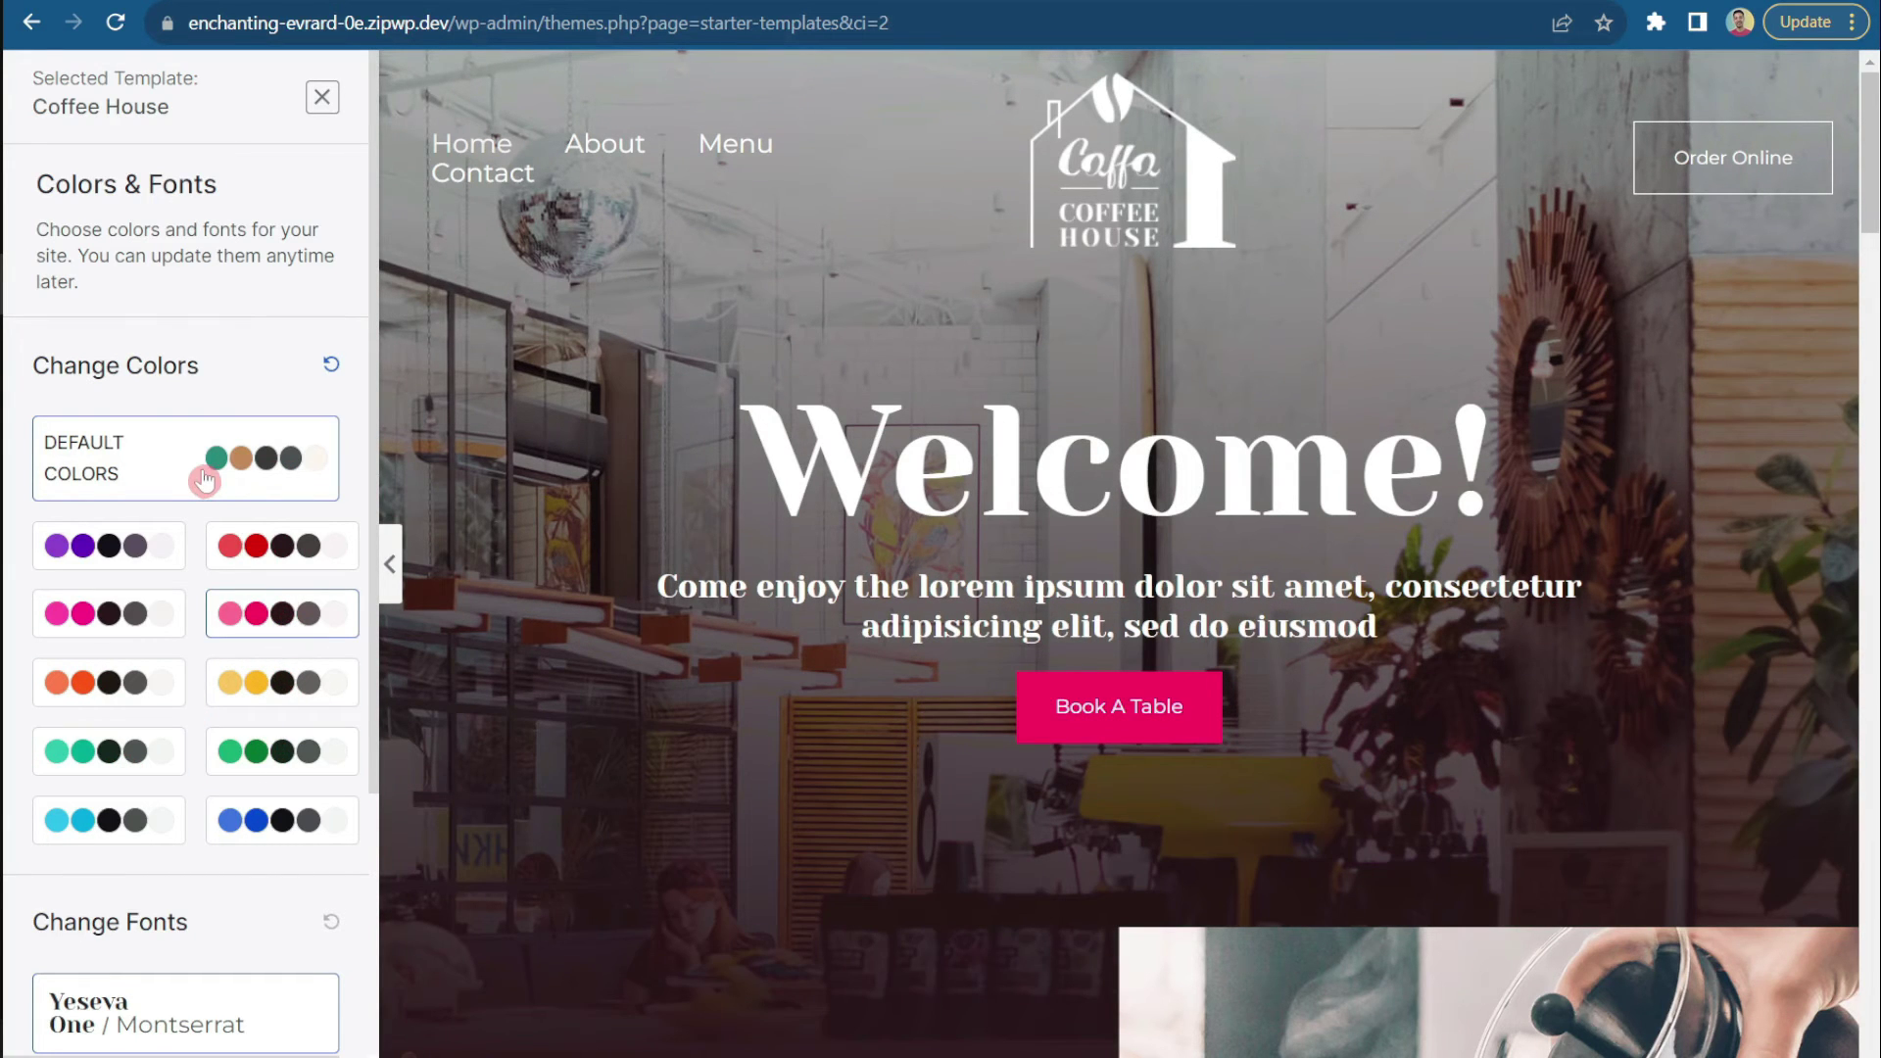
pyautogui.click(143, 478)
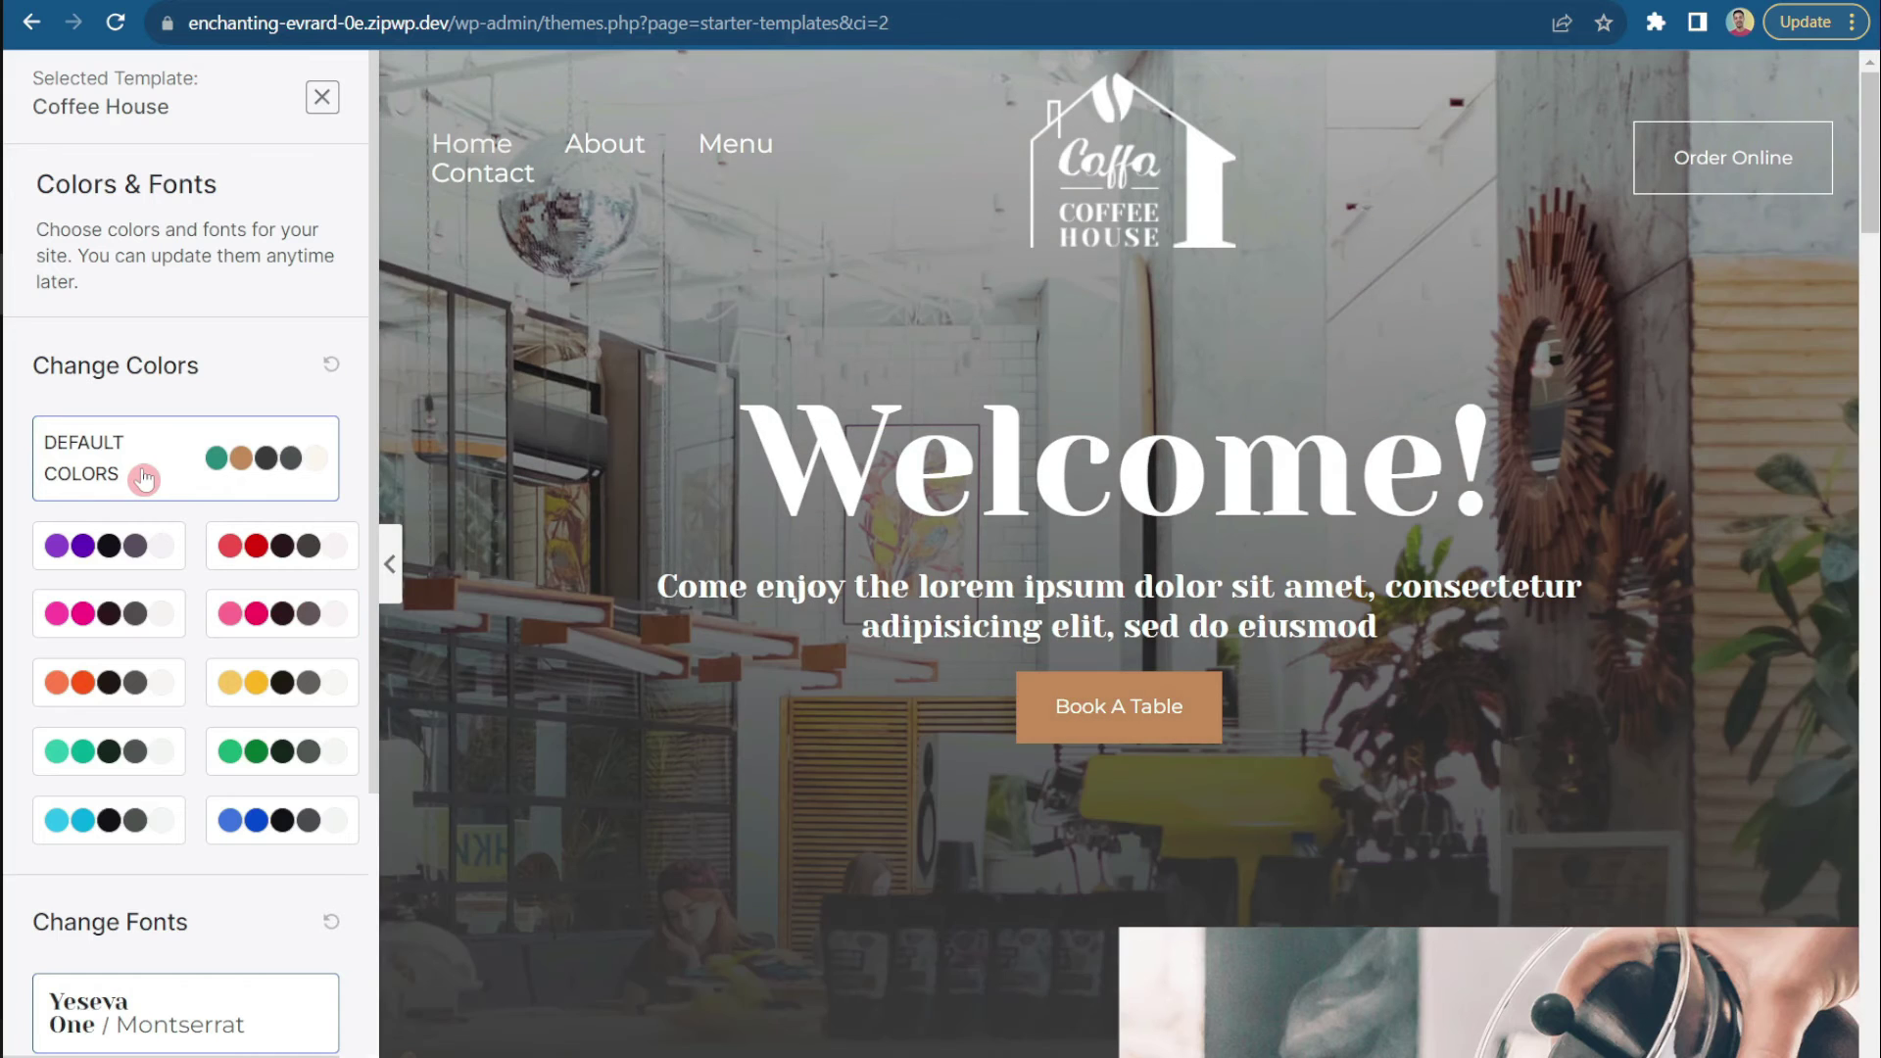
# Step: Try the Vollkorn / Open Sans, Roboto Condensed / Roboto and Poppins / Lato font pairs, and restore Yeseva One / Montserrat
pyautogui.scroll(-4, 123, 476)
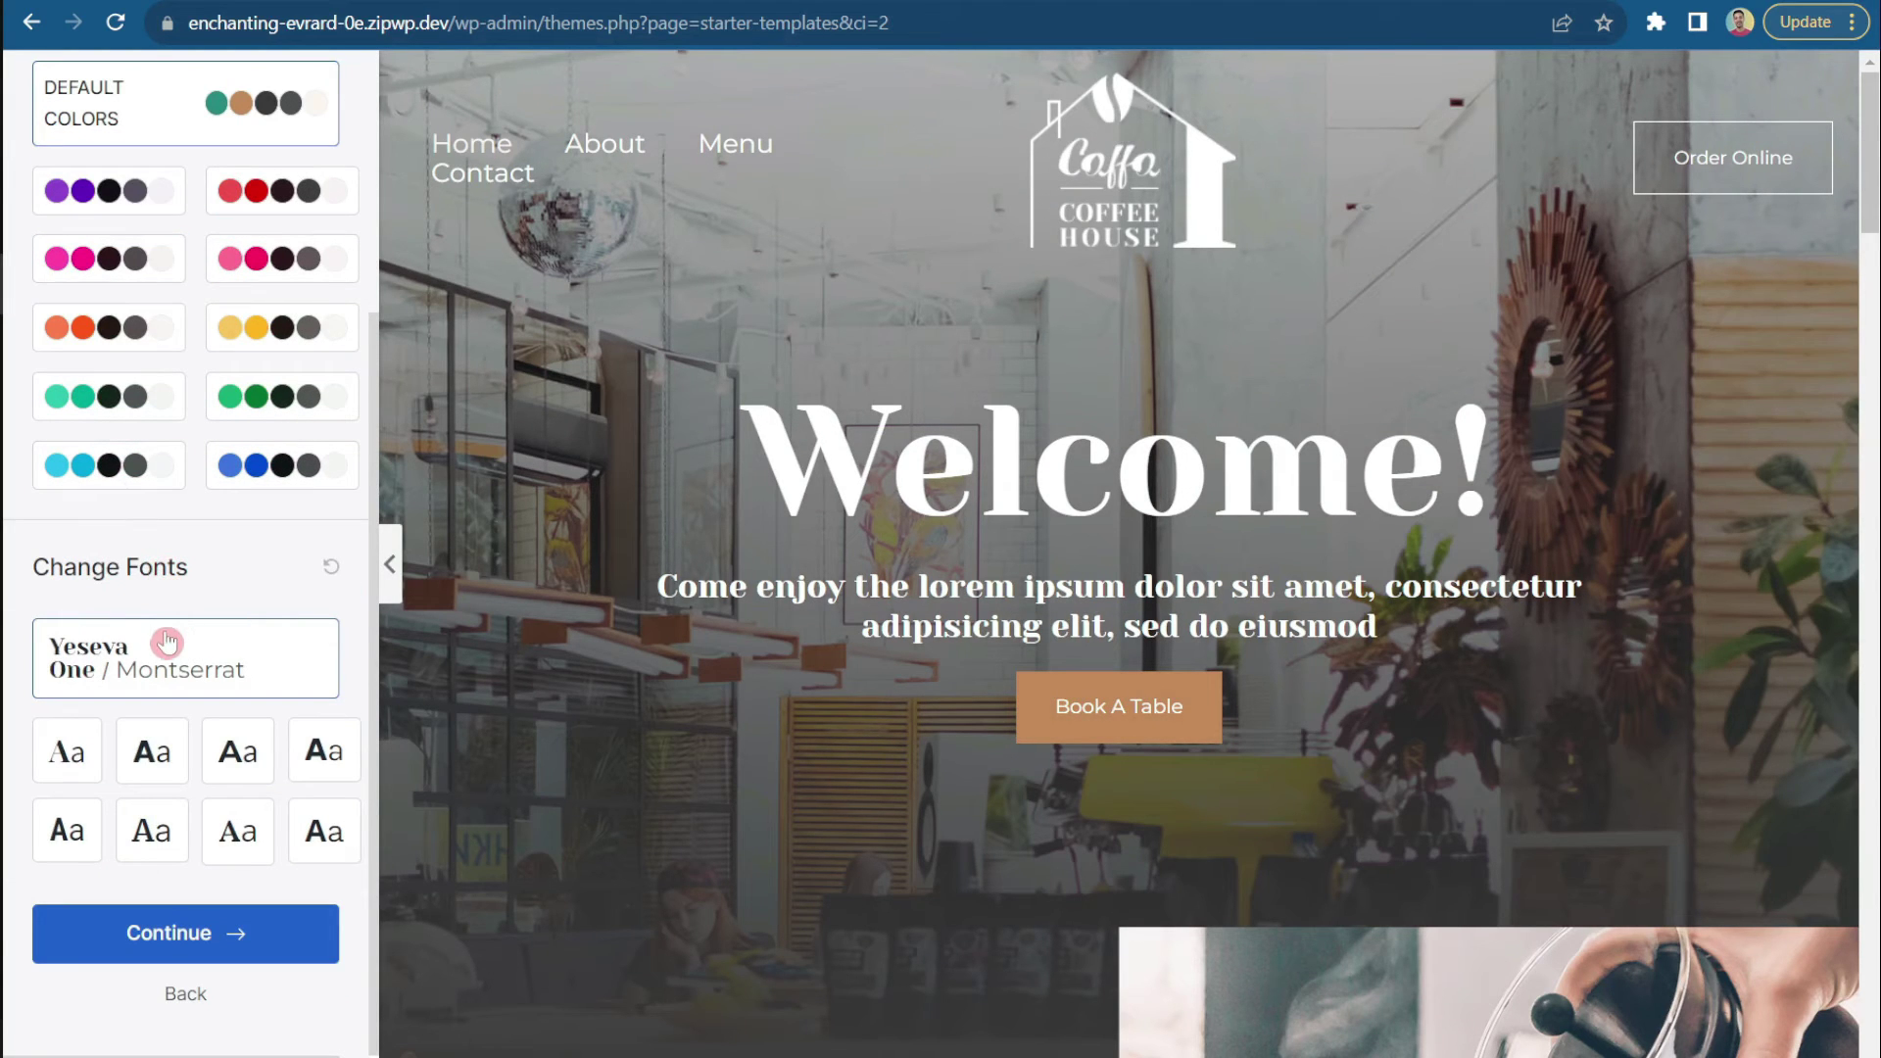
pyautogui.click(227, 831)
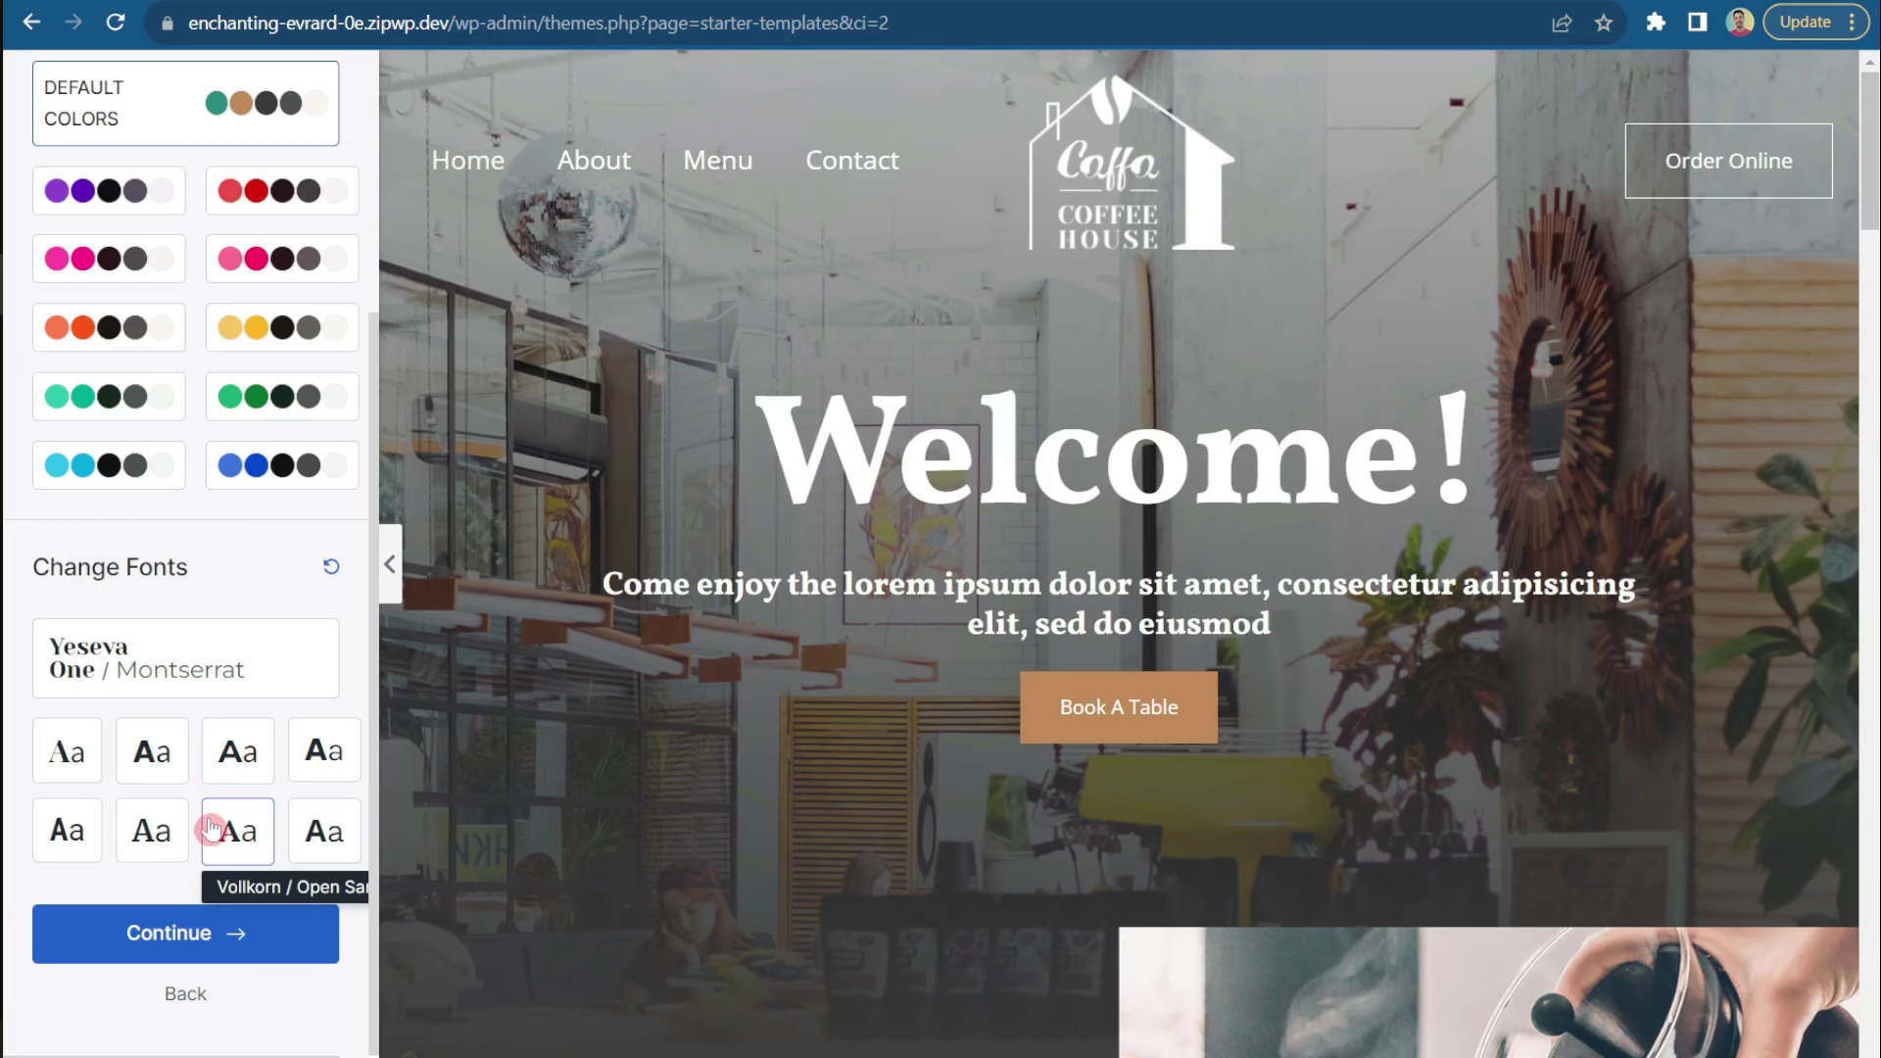
pyautogui.click(67, 830)
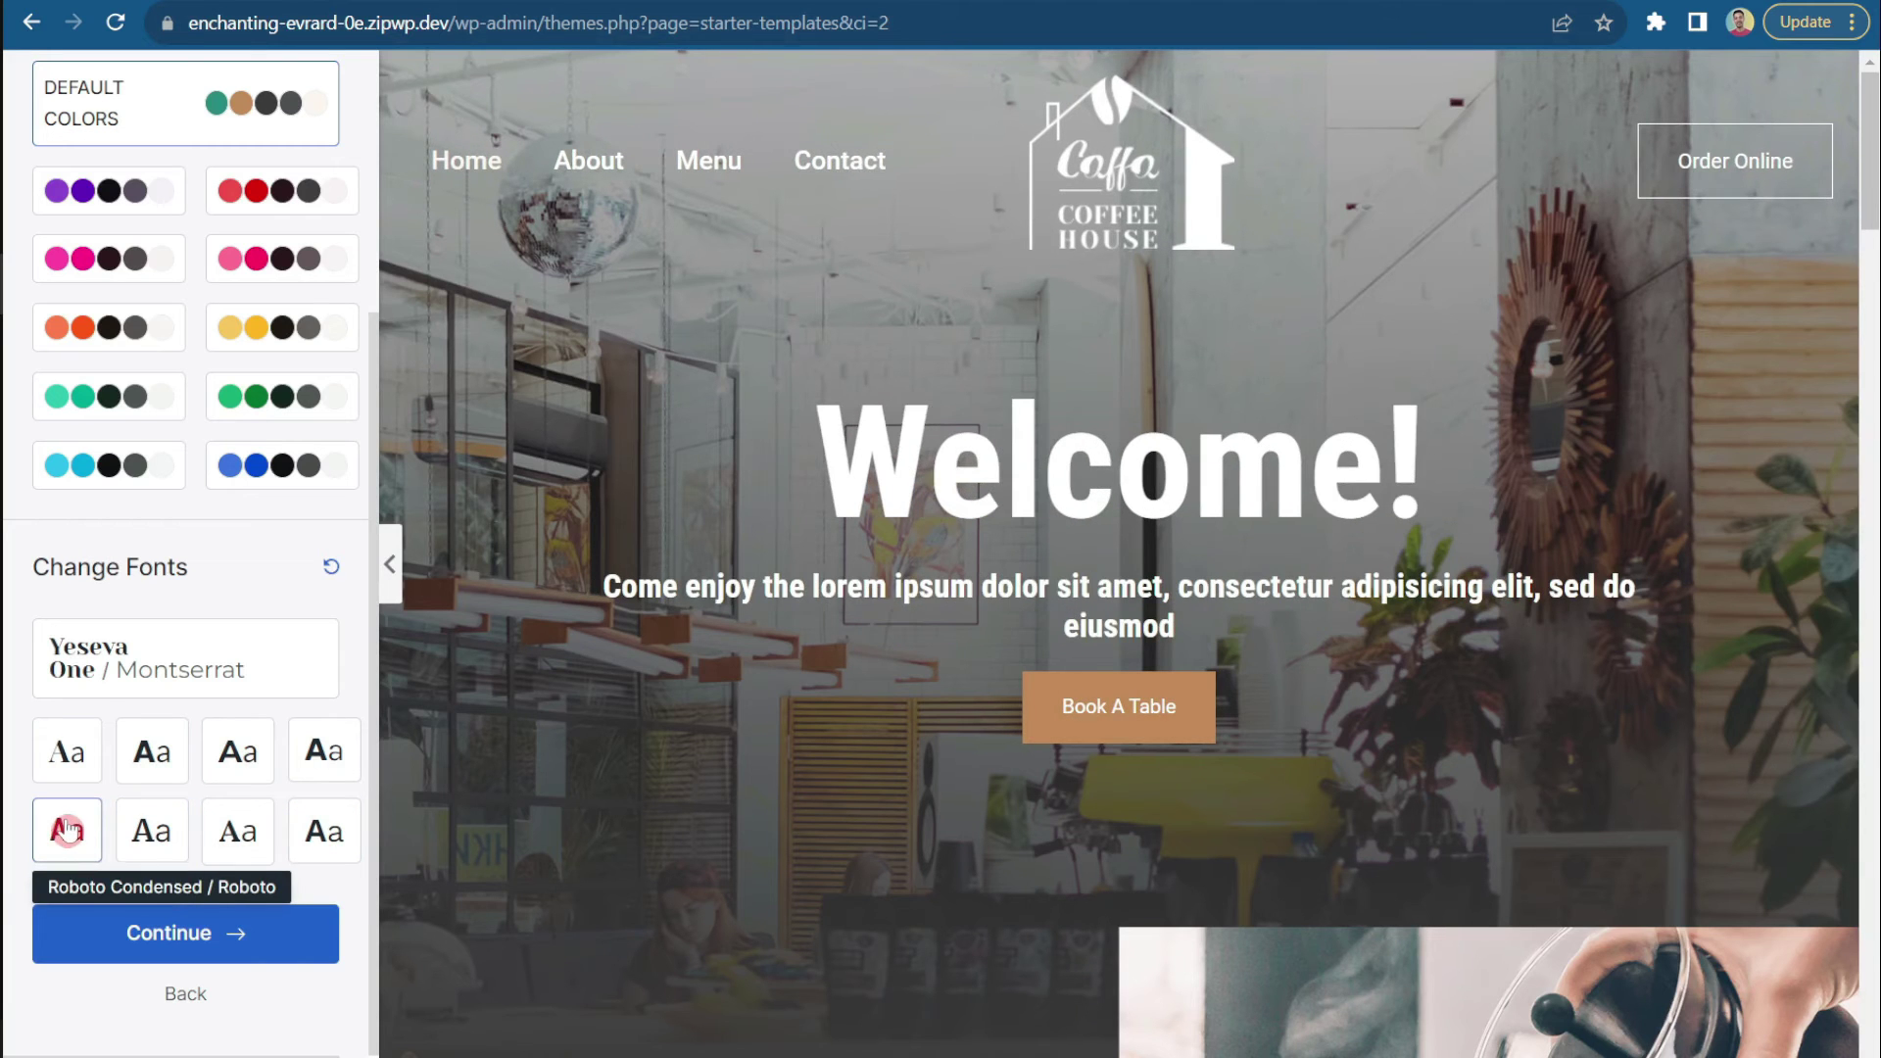
pyautogui.click(178, 753)
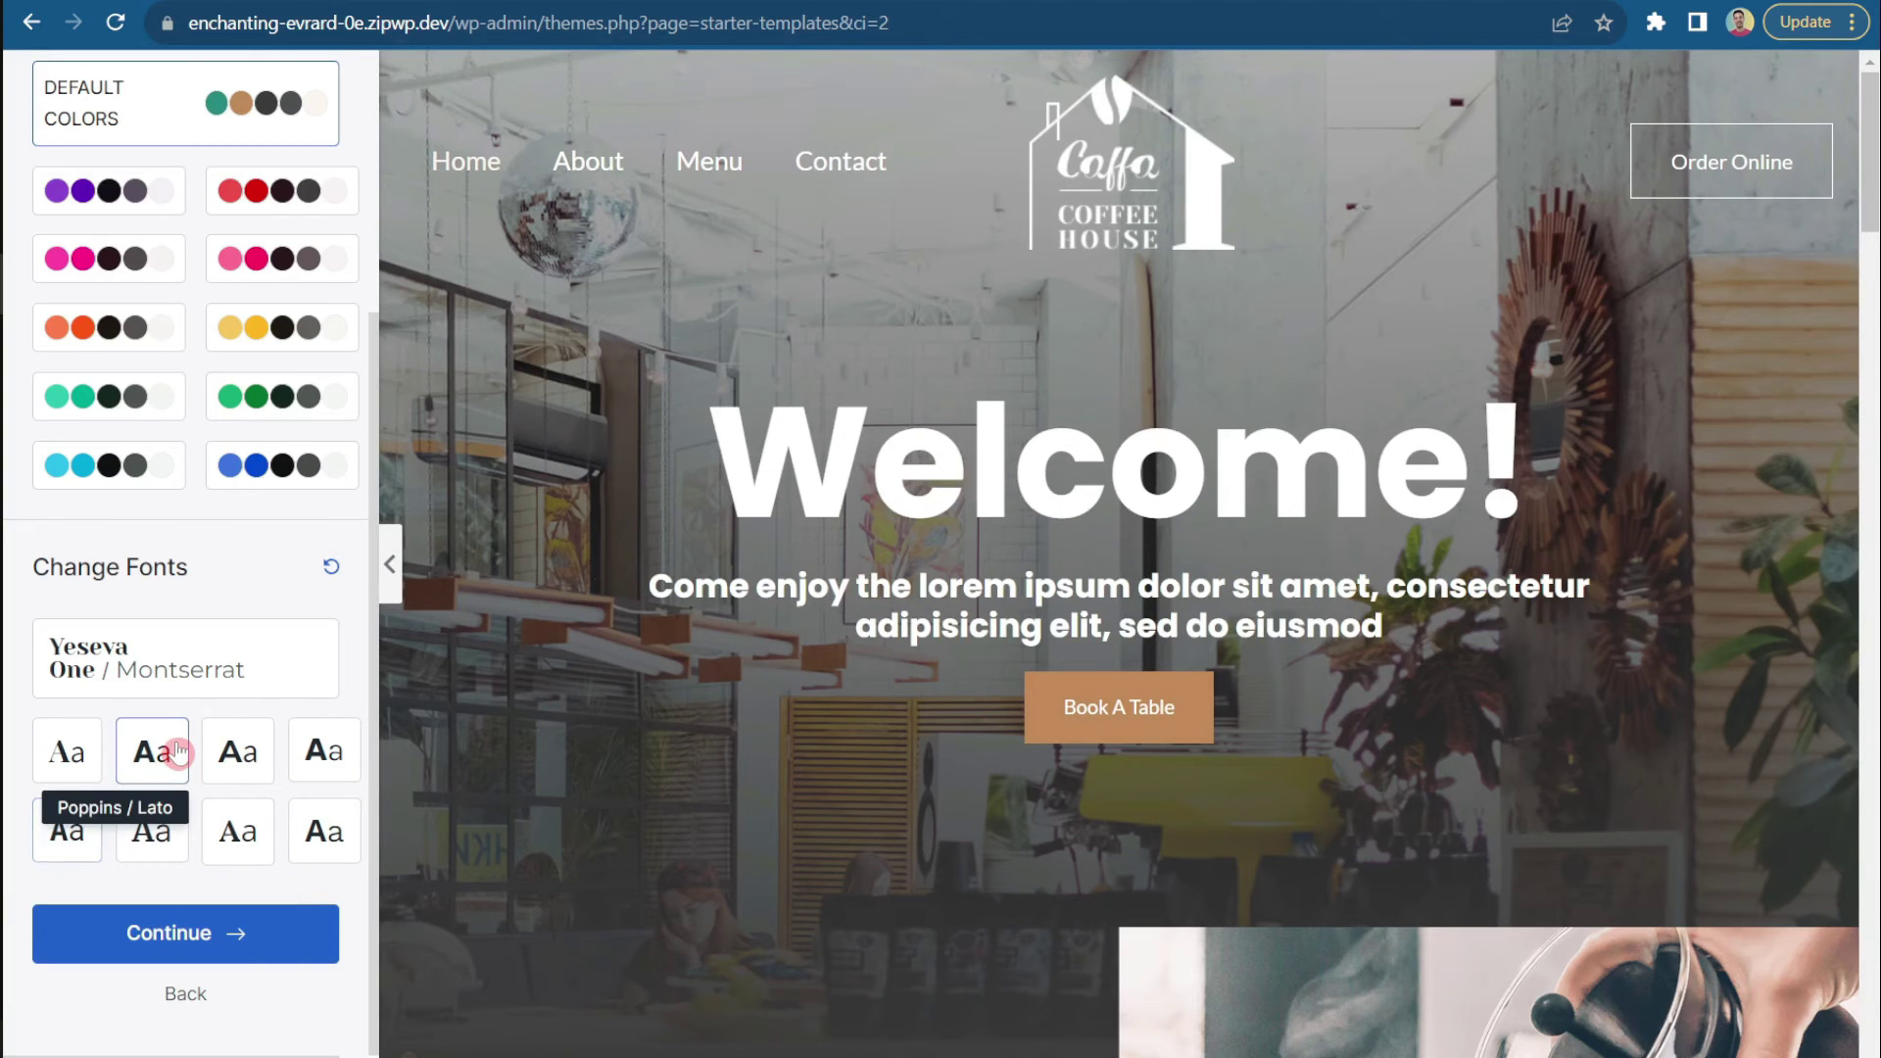
pyautogui.click(275, 755)
pyautogui.click(238, 665)
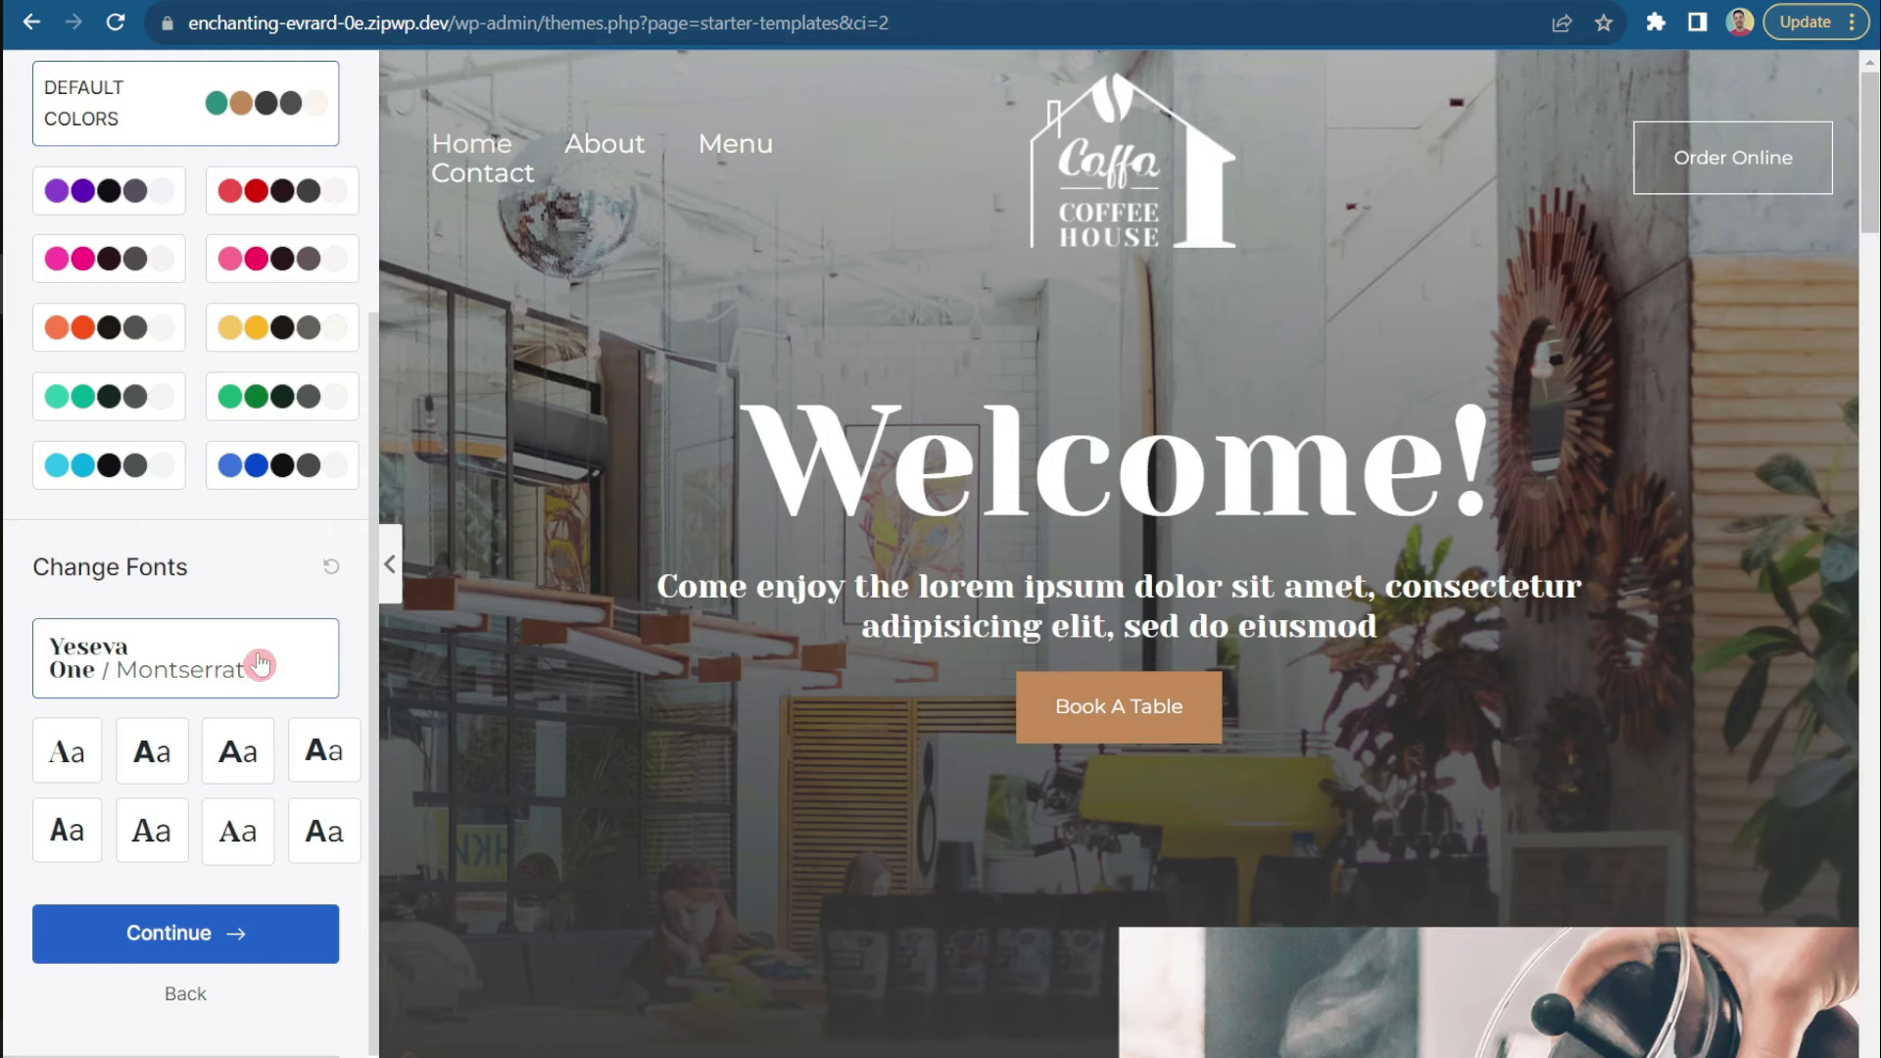
# Step: Accept the template's default colors and fonts, and submit the final form with its import options to build the website
pyautogui.click(156, 927)
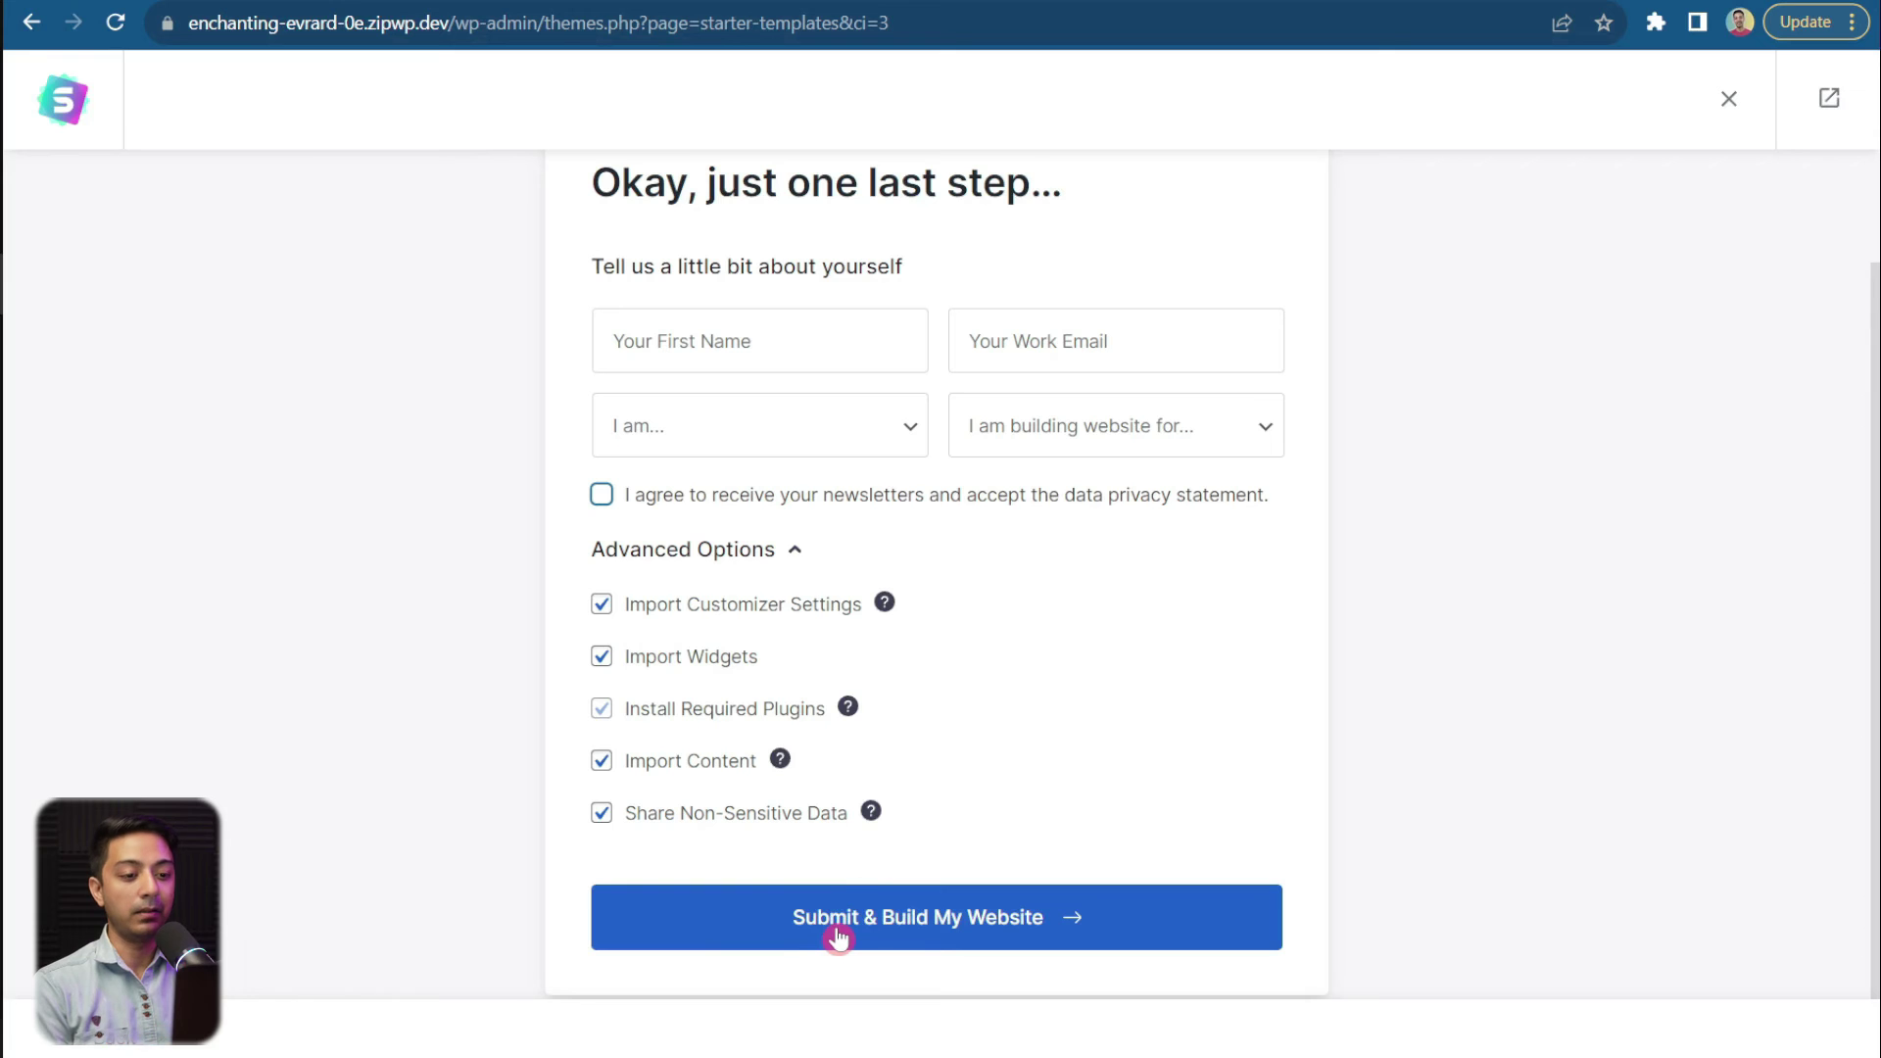
pyautogui.click(1031, 931)
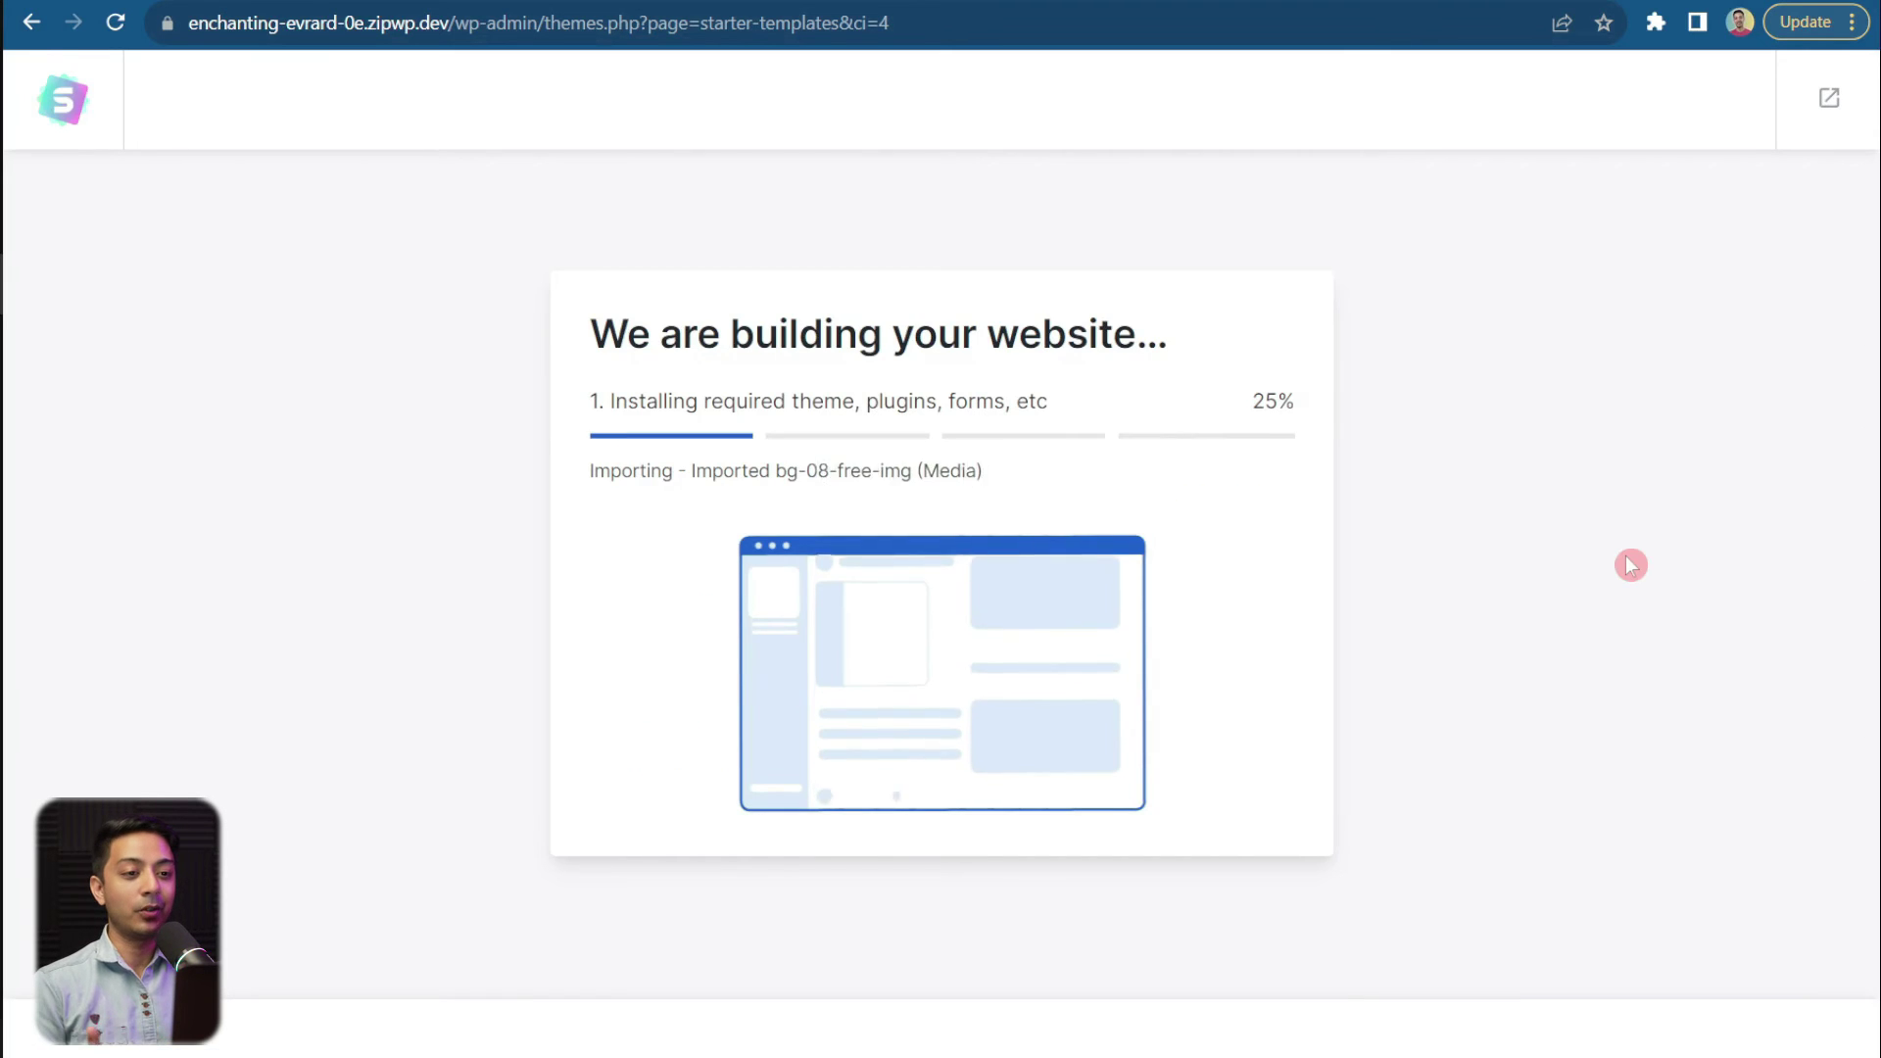
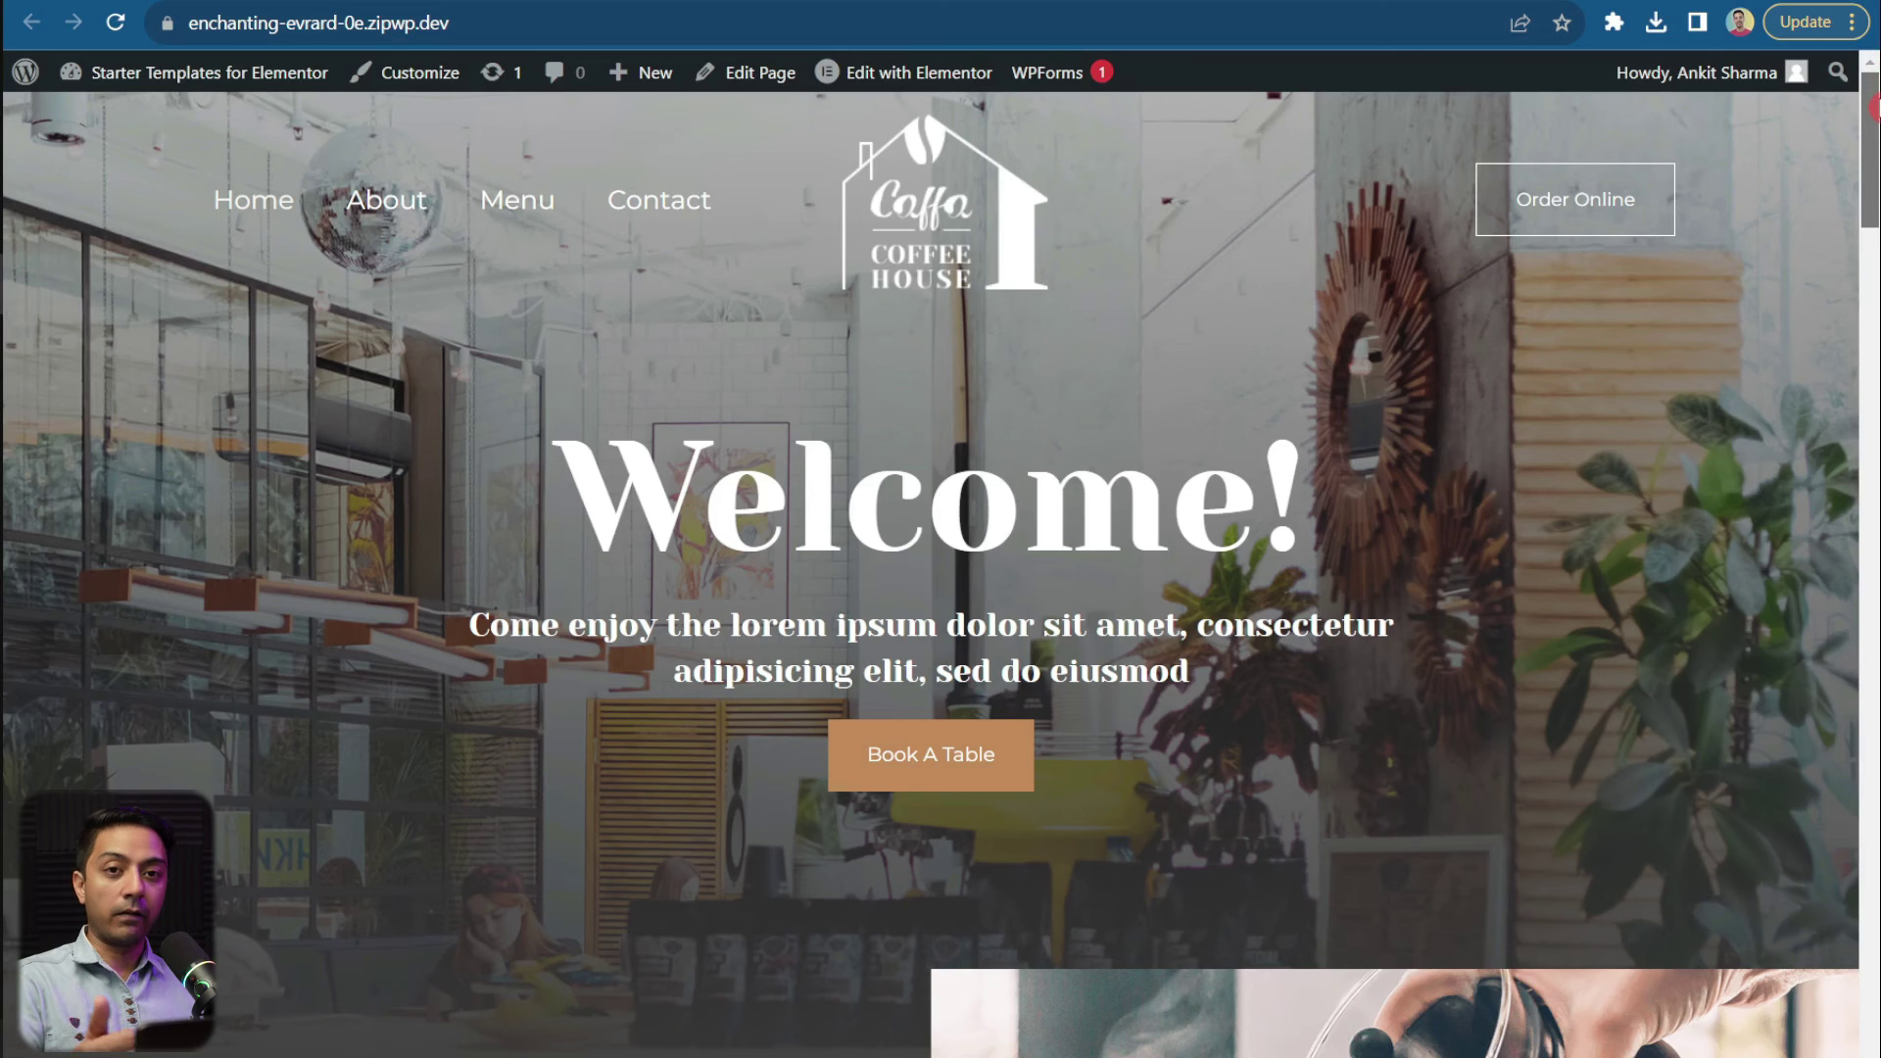
# Step: Open the Home page from the WordPress Pages list and launch it in the Elementor editor
pyautogui.moveTo(1873, 142); pyautogui.dragTo(698, 602)
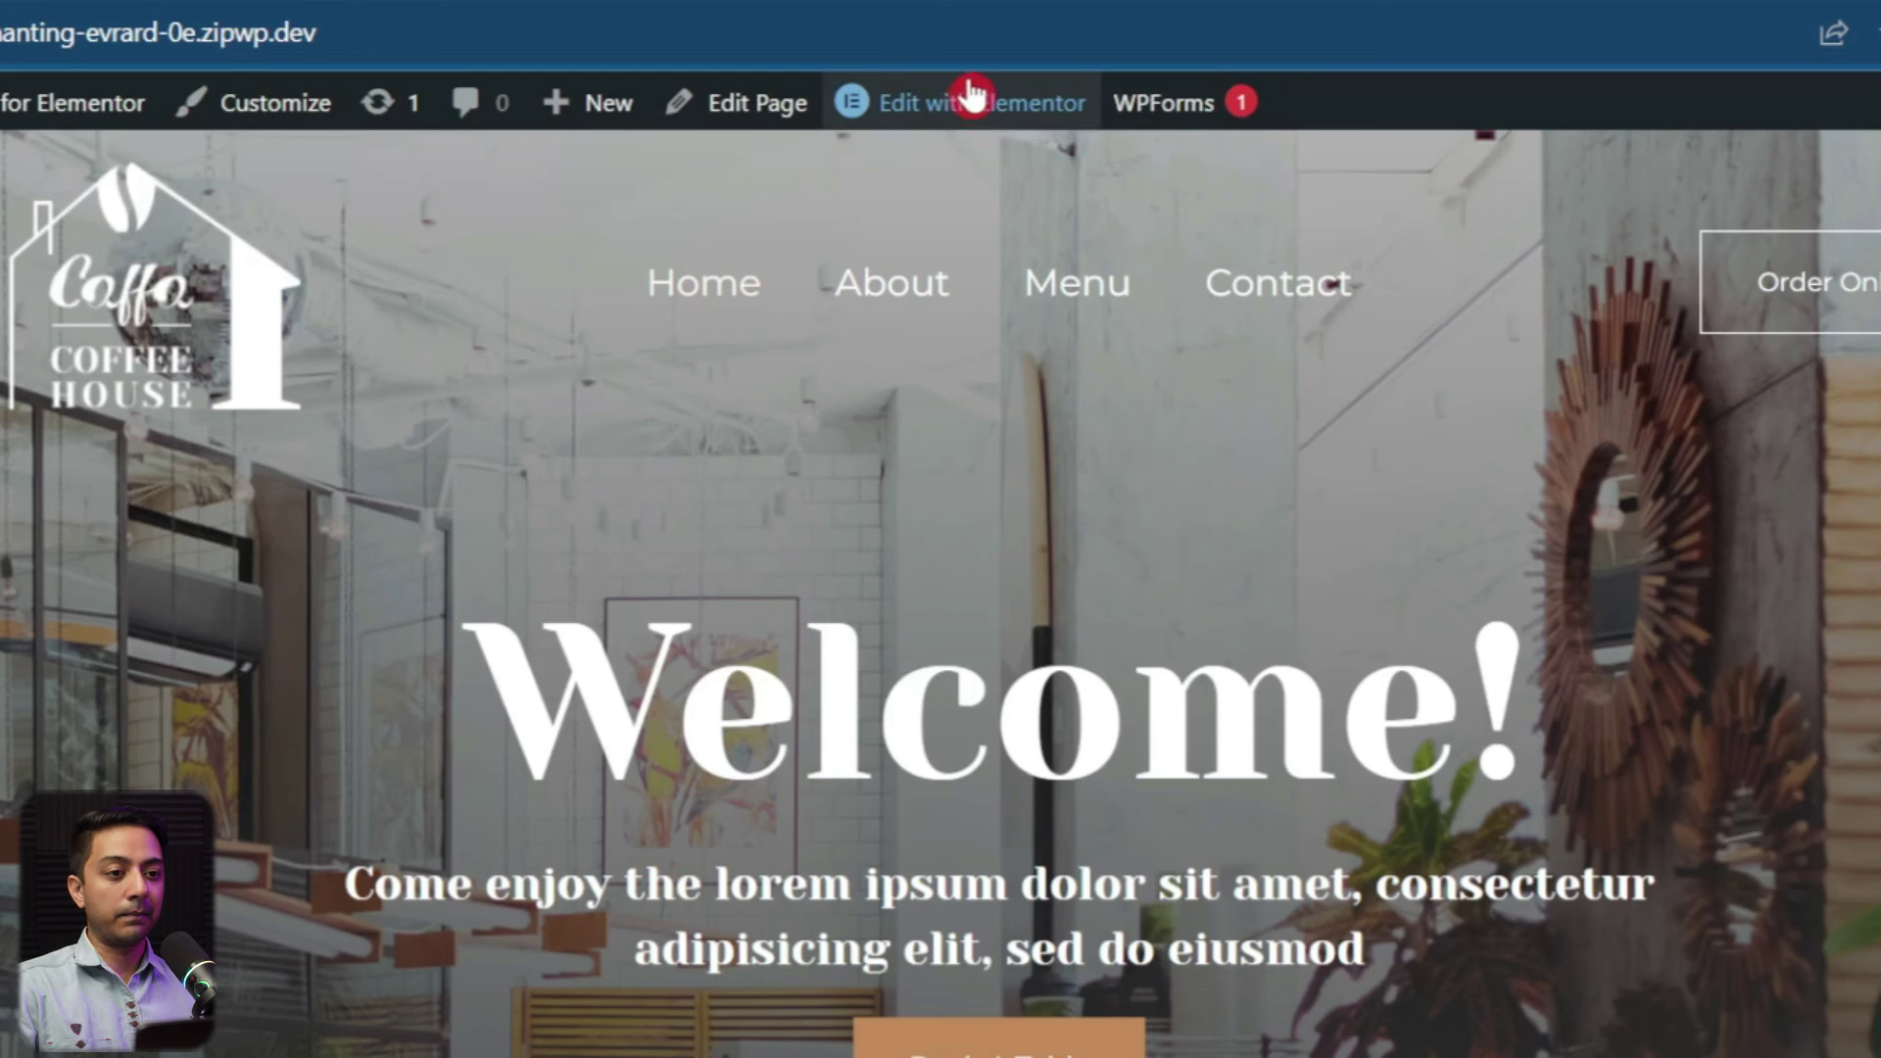
pyautogui.moveTo(875, 81)
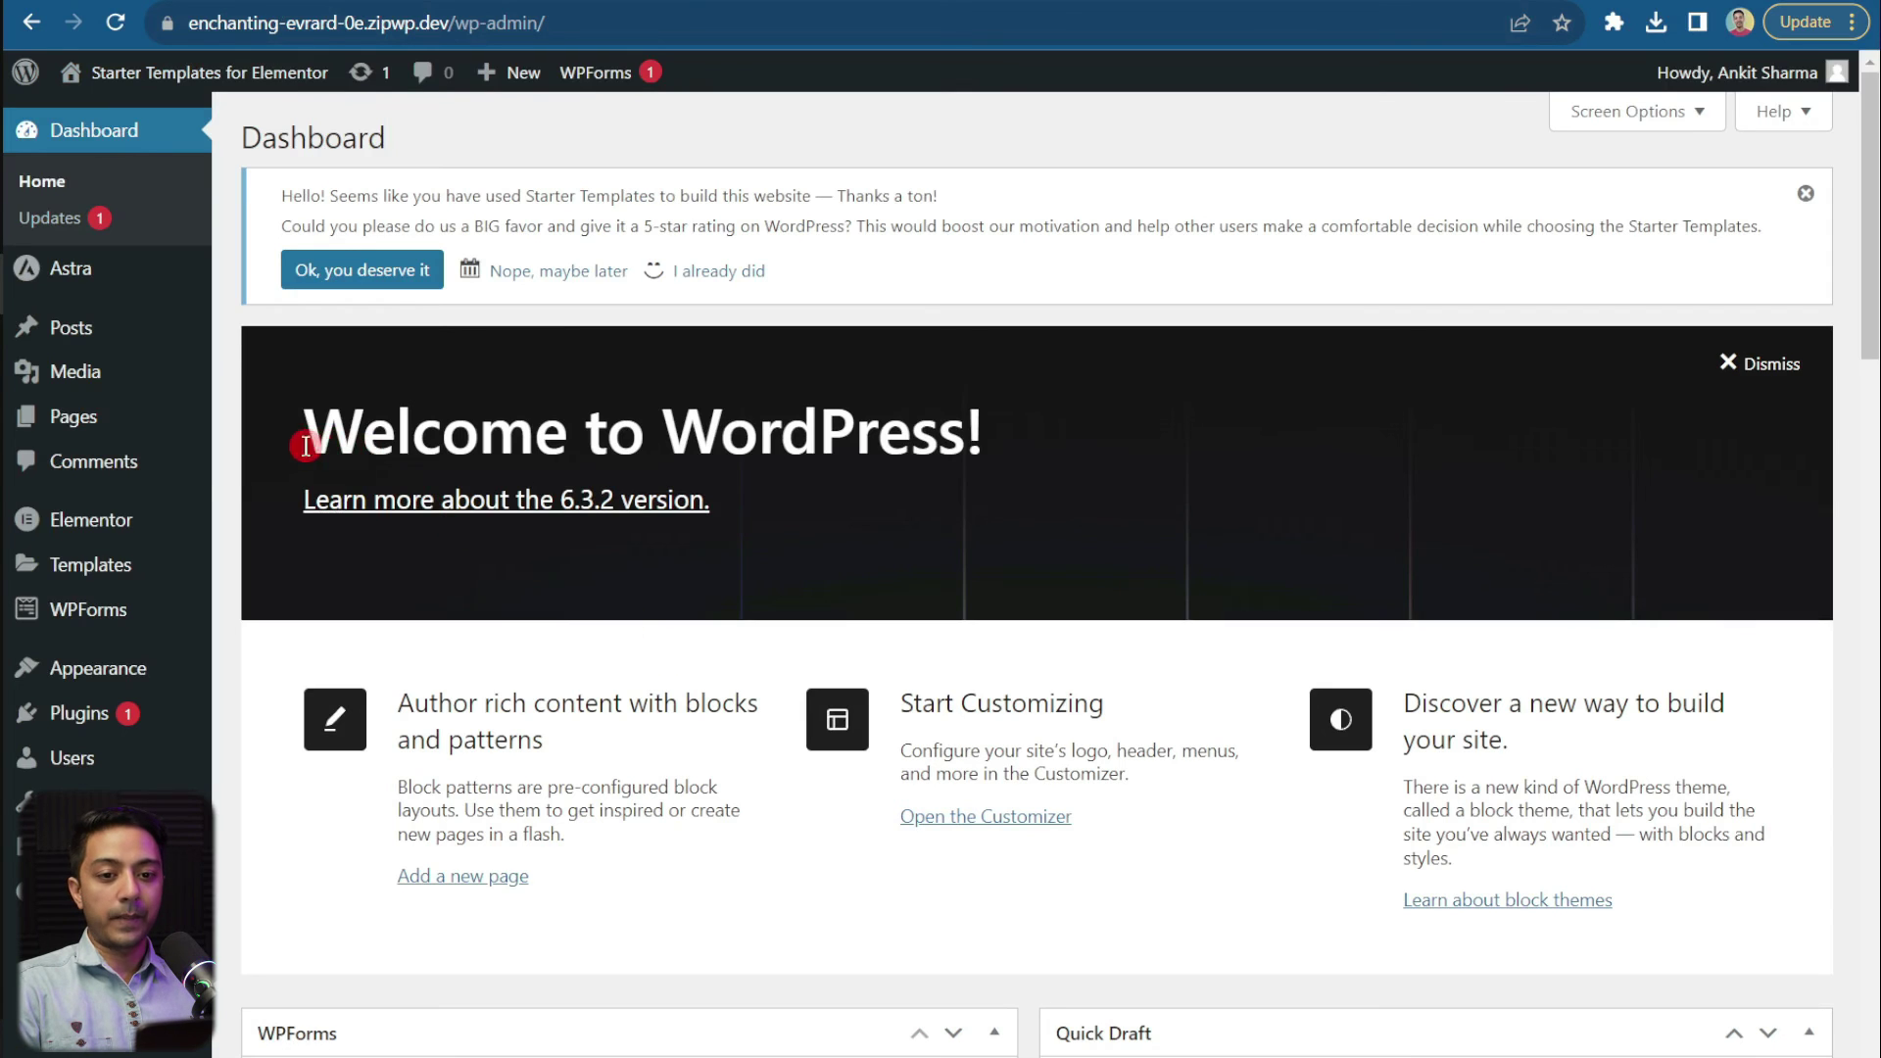
pyautogui.moveTo(63, 419)
pyautogui.click(260, 427)
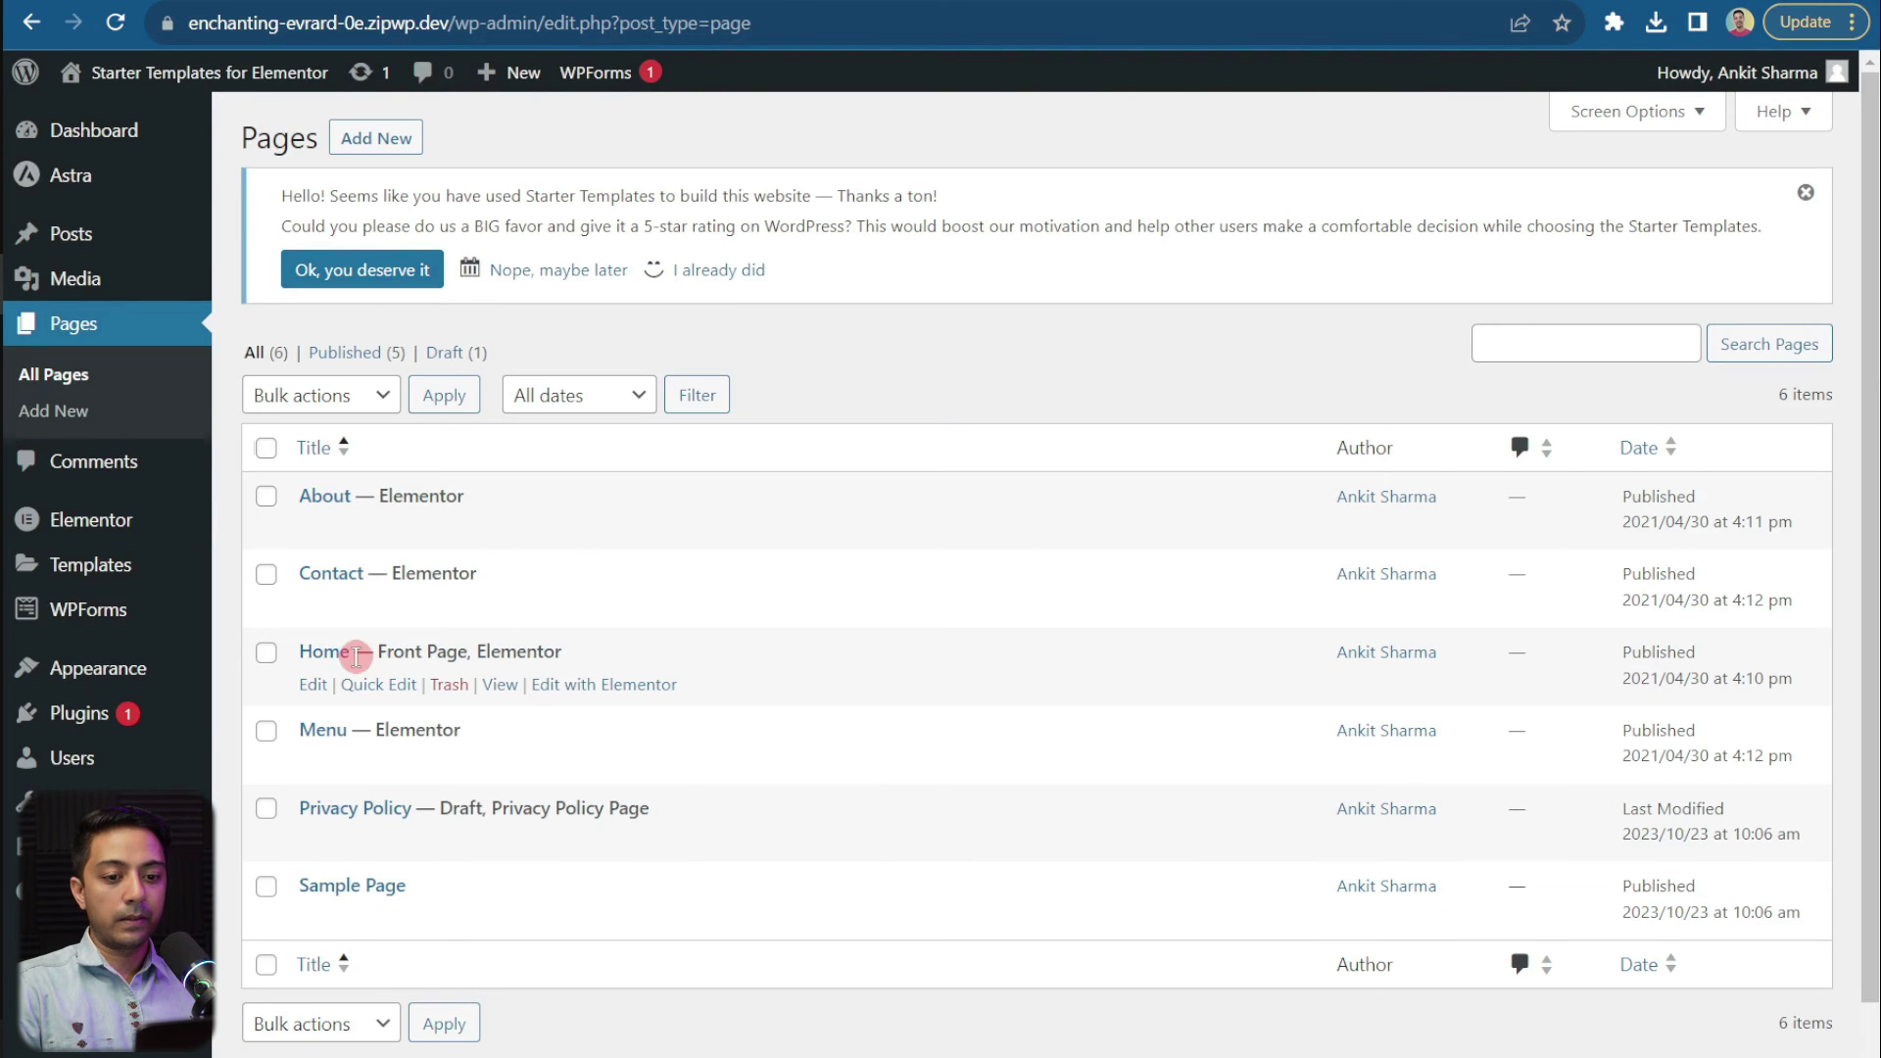
pyautogui.click(314, 685)
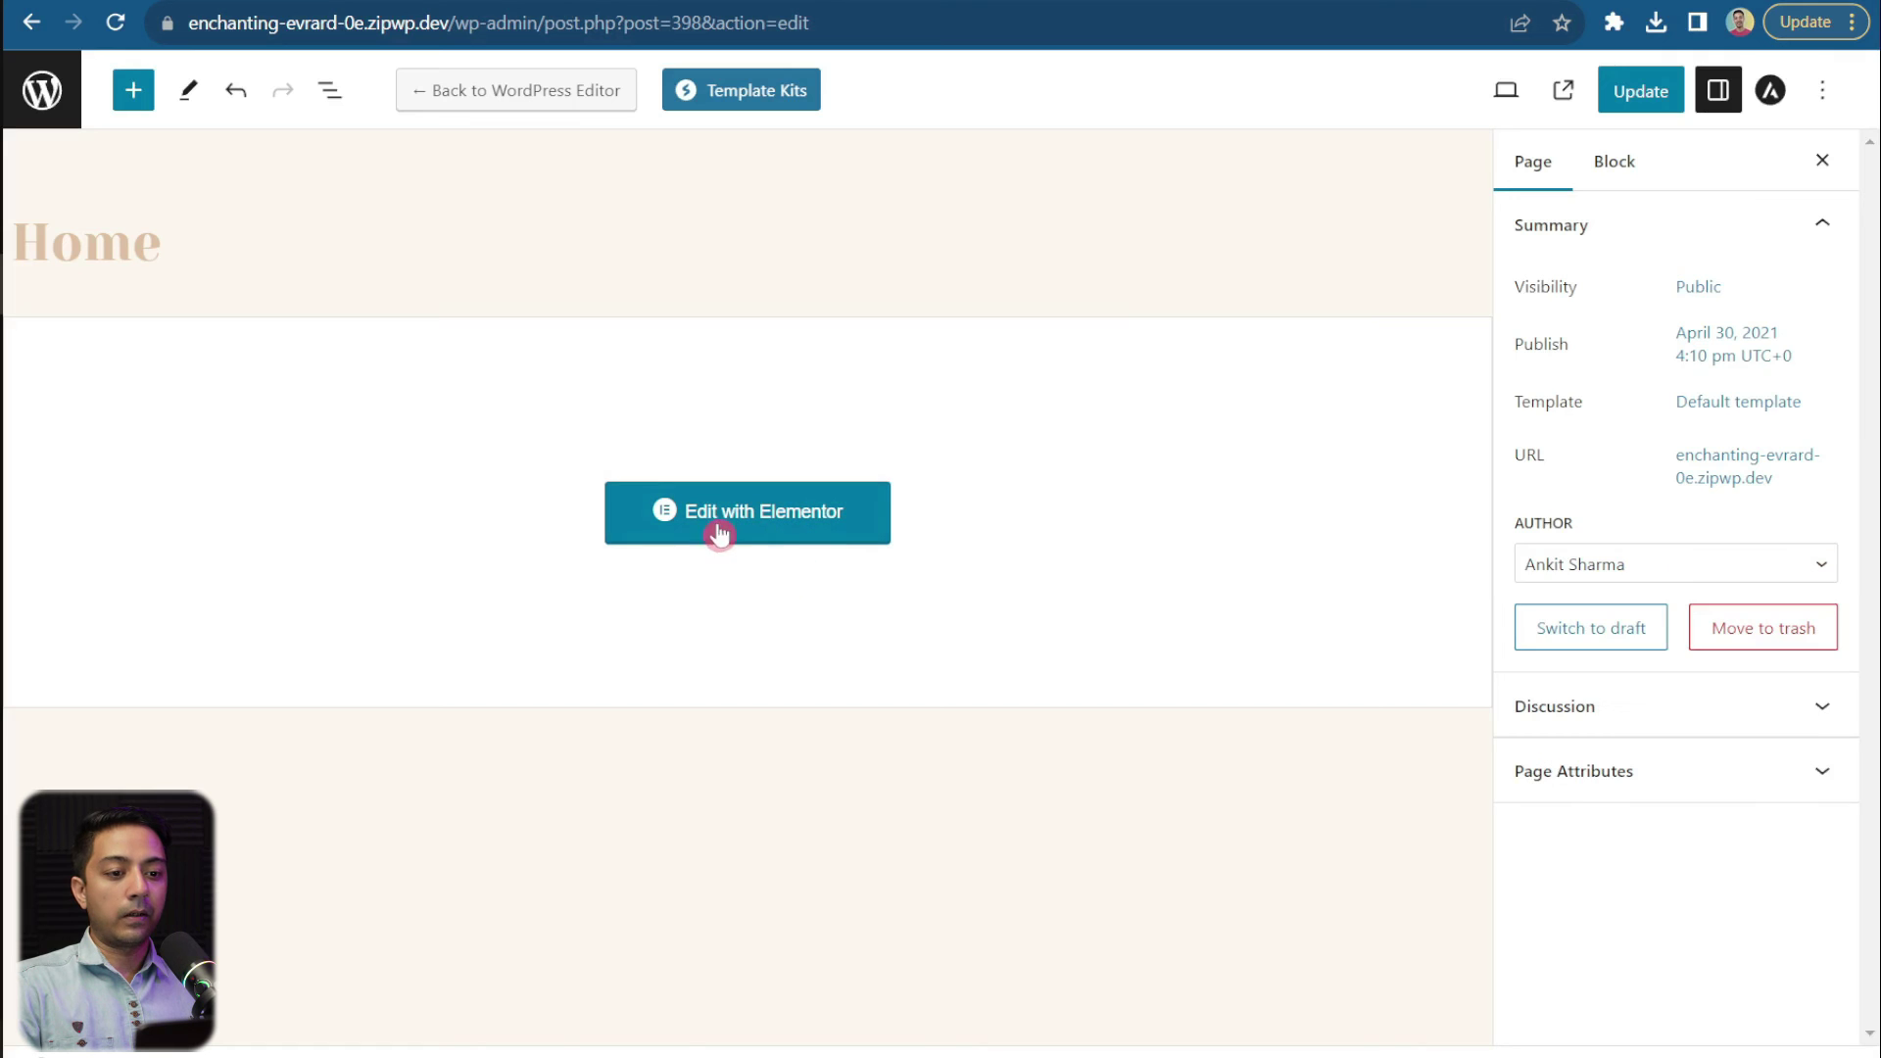
pyautogui.click(734, 530)
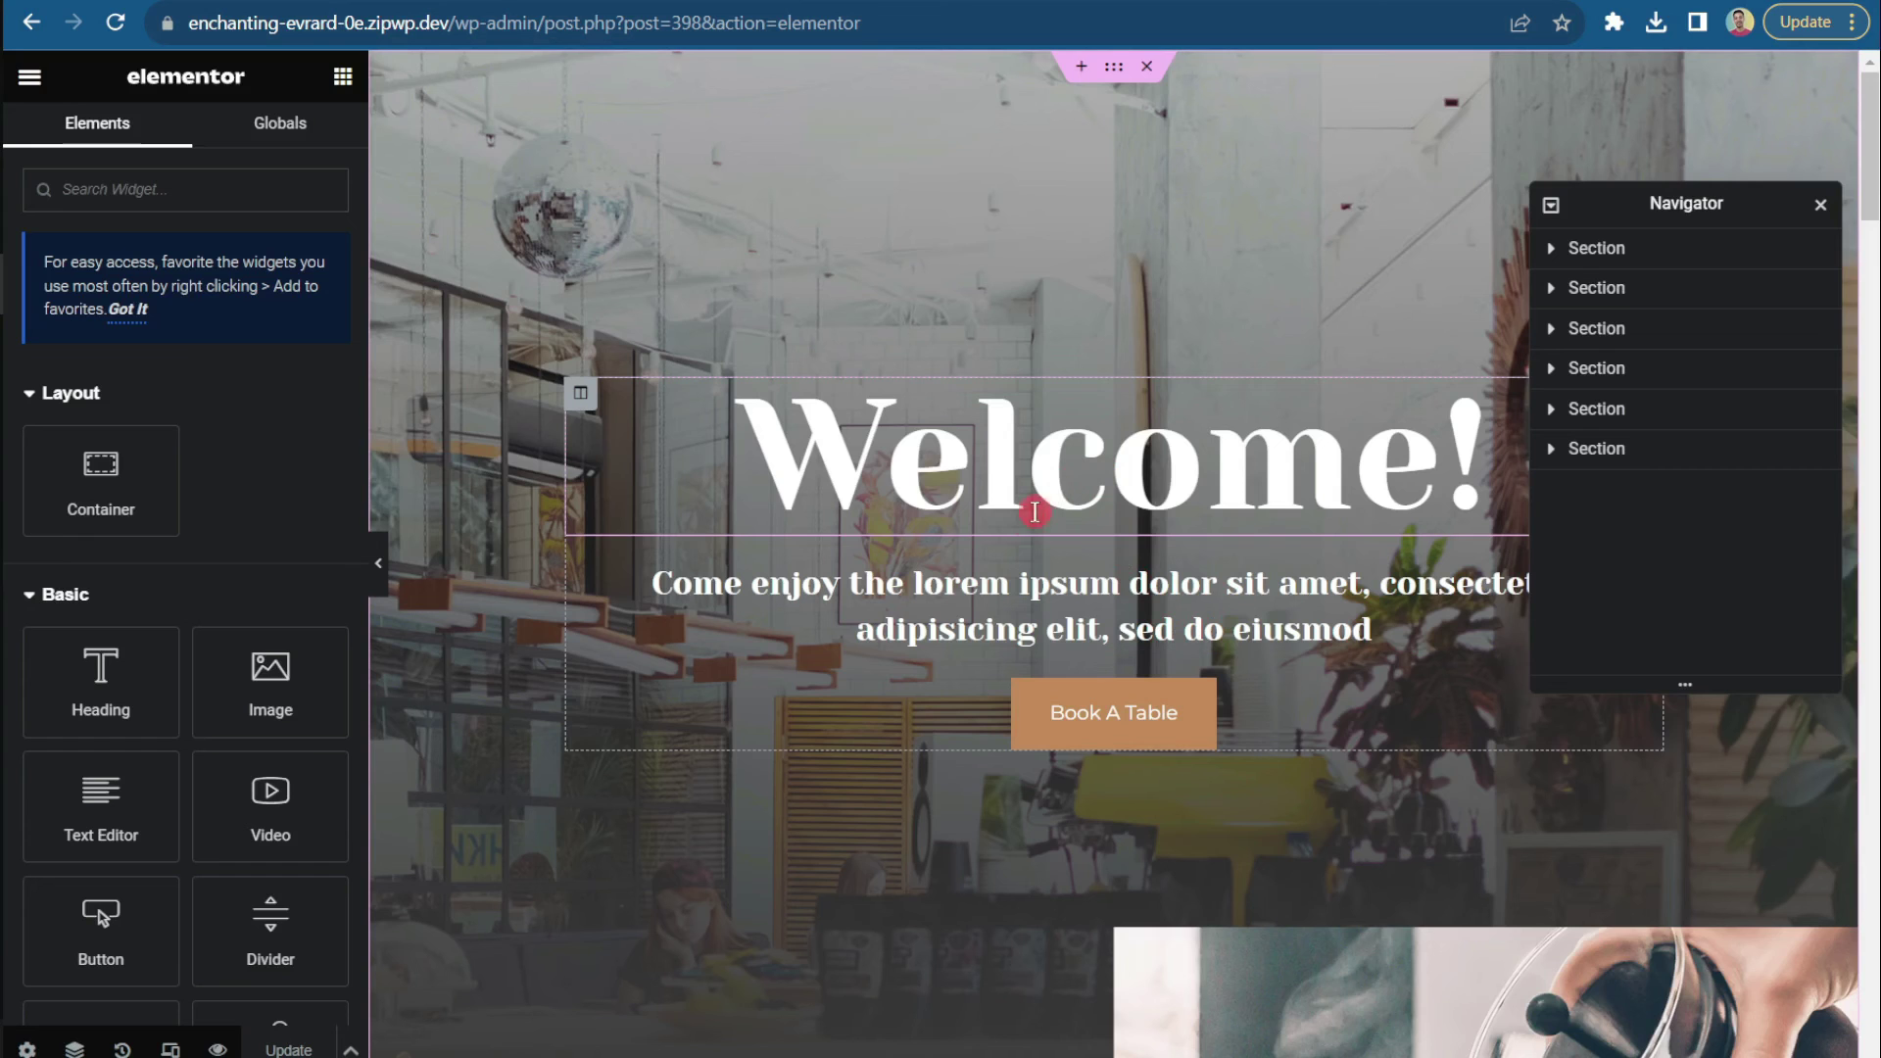
# Step: Try inserting the text "awd,kad" into the subheading below the Welcome! heading, and undo the insertion
pyautogui.scroll(-5, 189, 693)
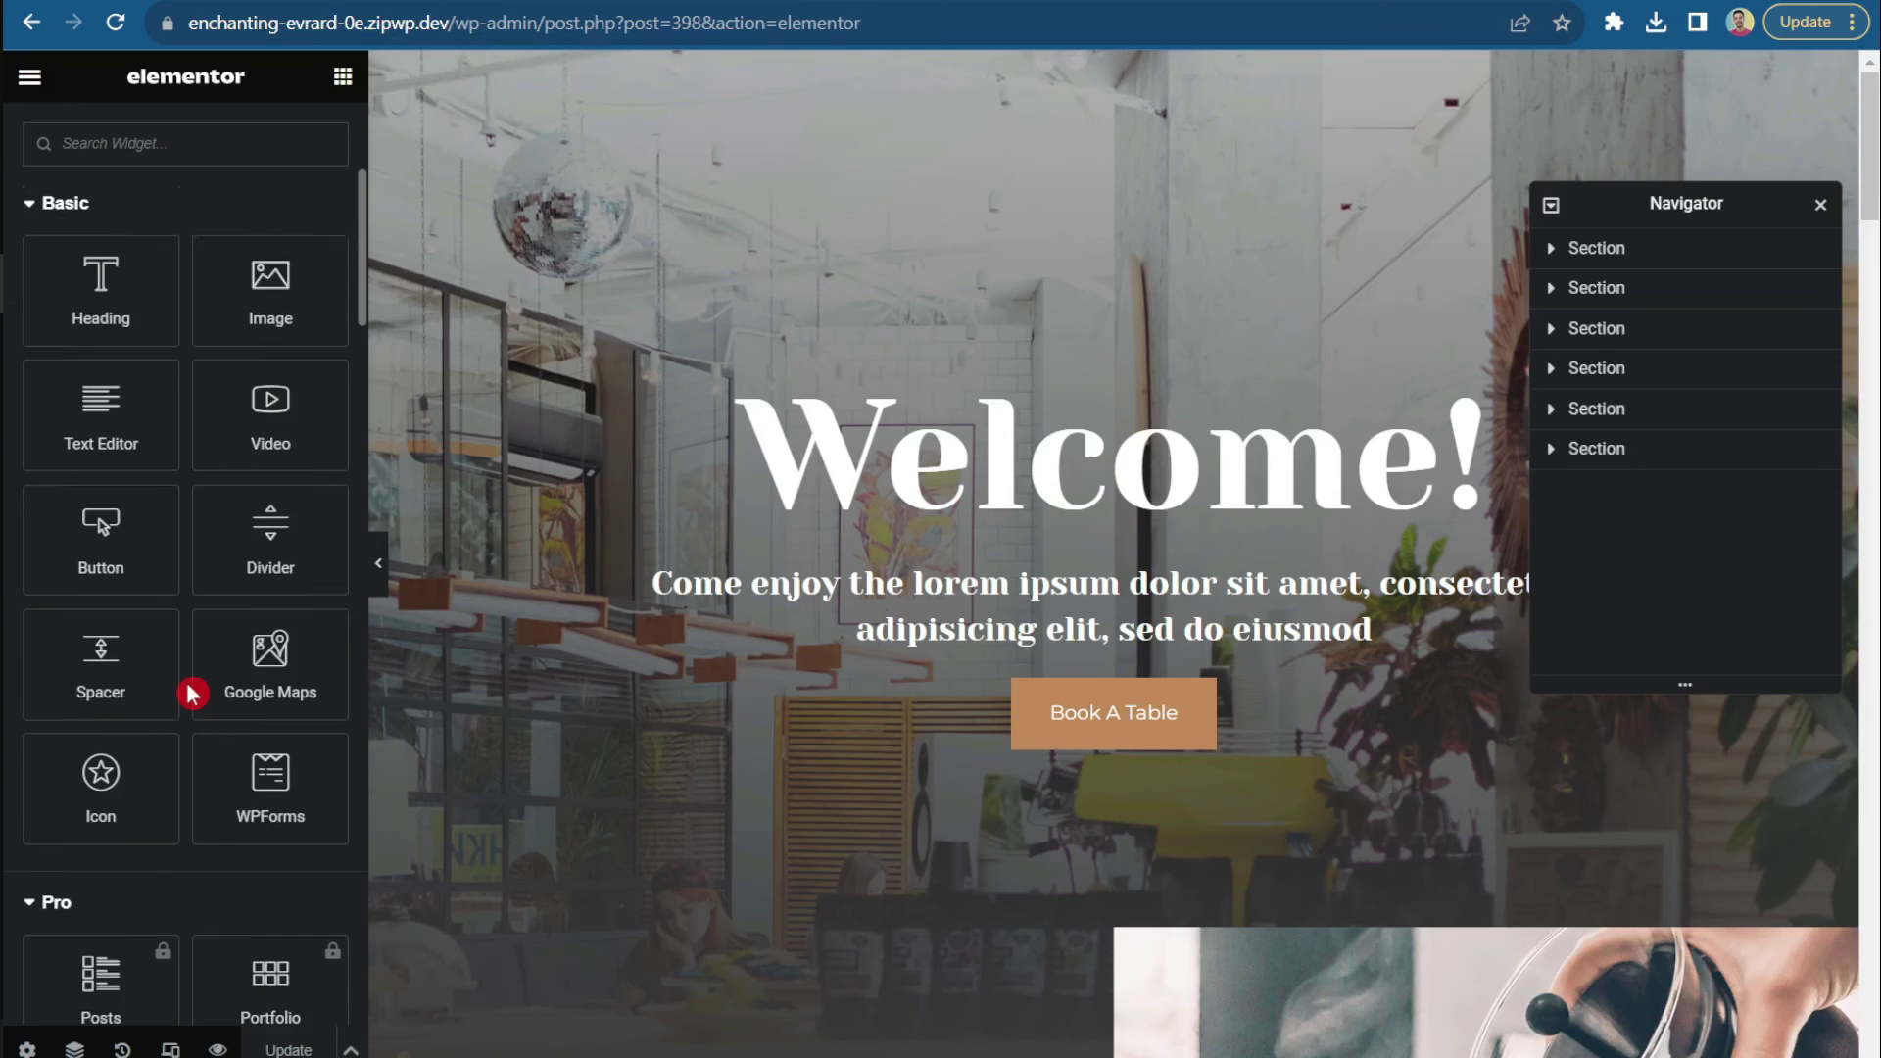
pyautogui.scroll(-1, 189, 686)
pyautogui.scroll(1, 244, 650)
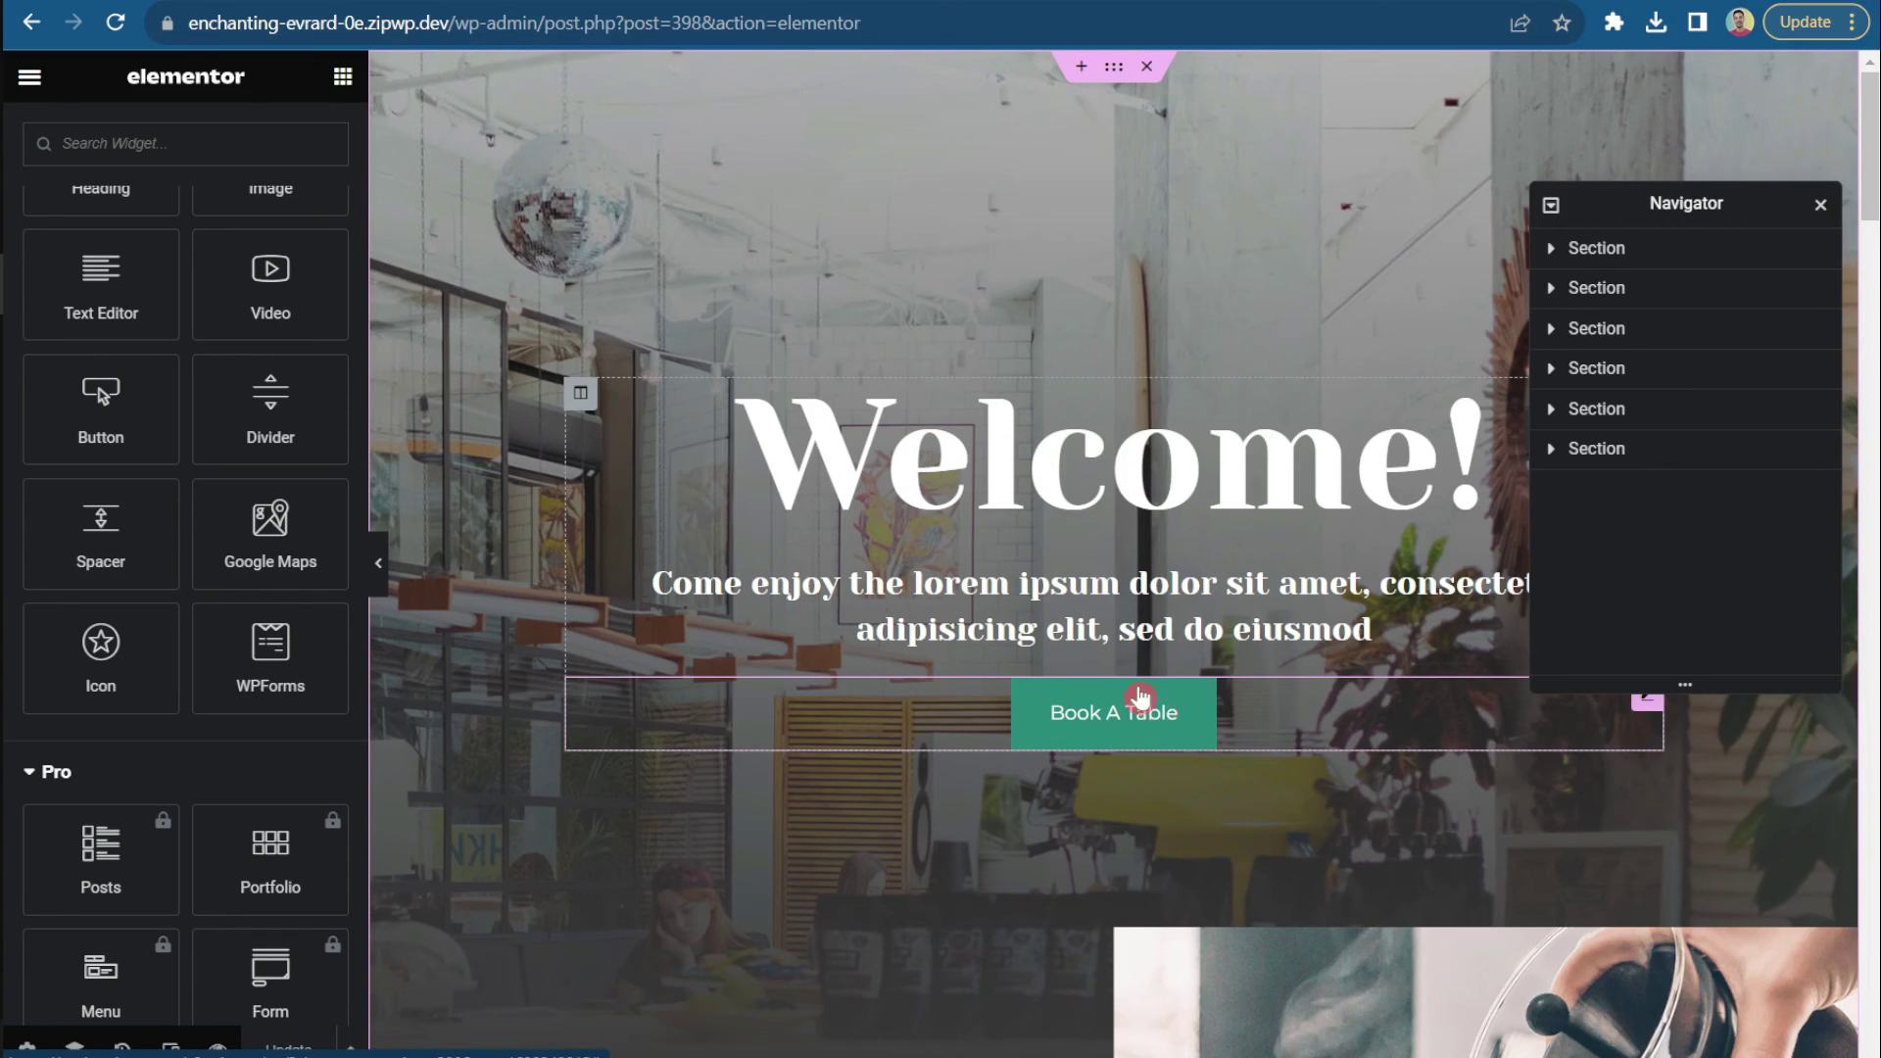
pyautogui.click(1039, 632)
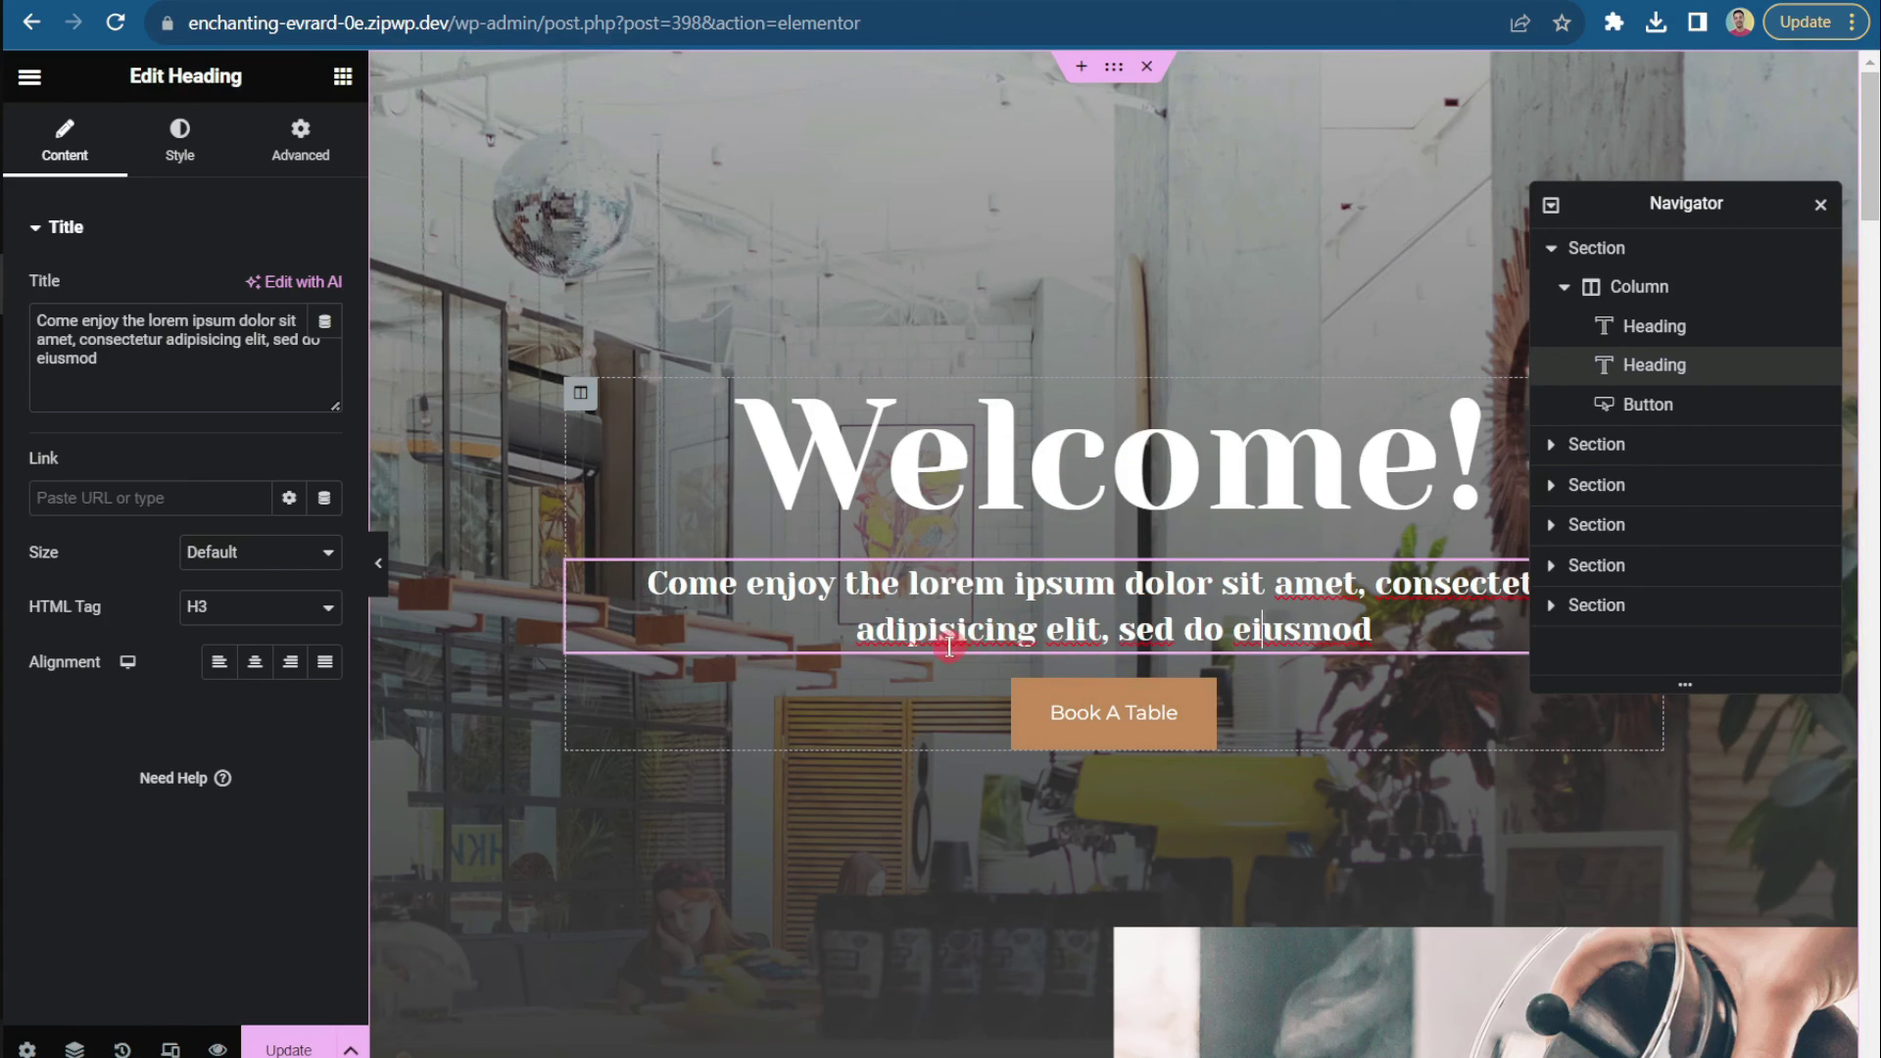
pyautogui.write('awd,kad')
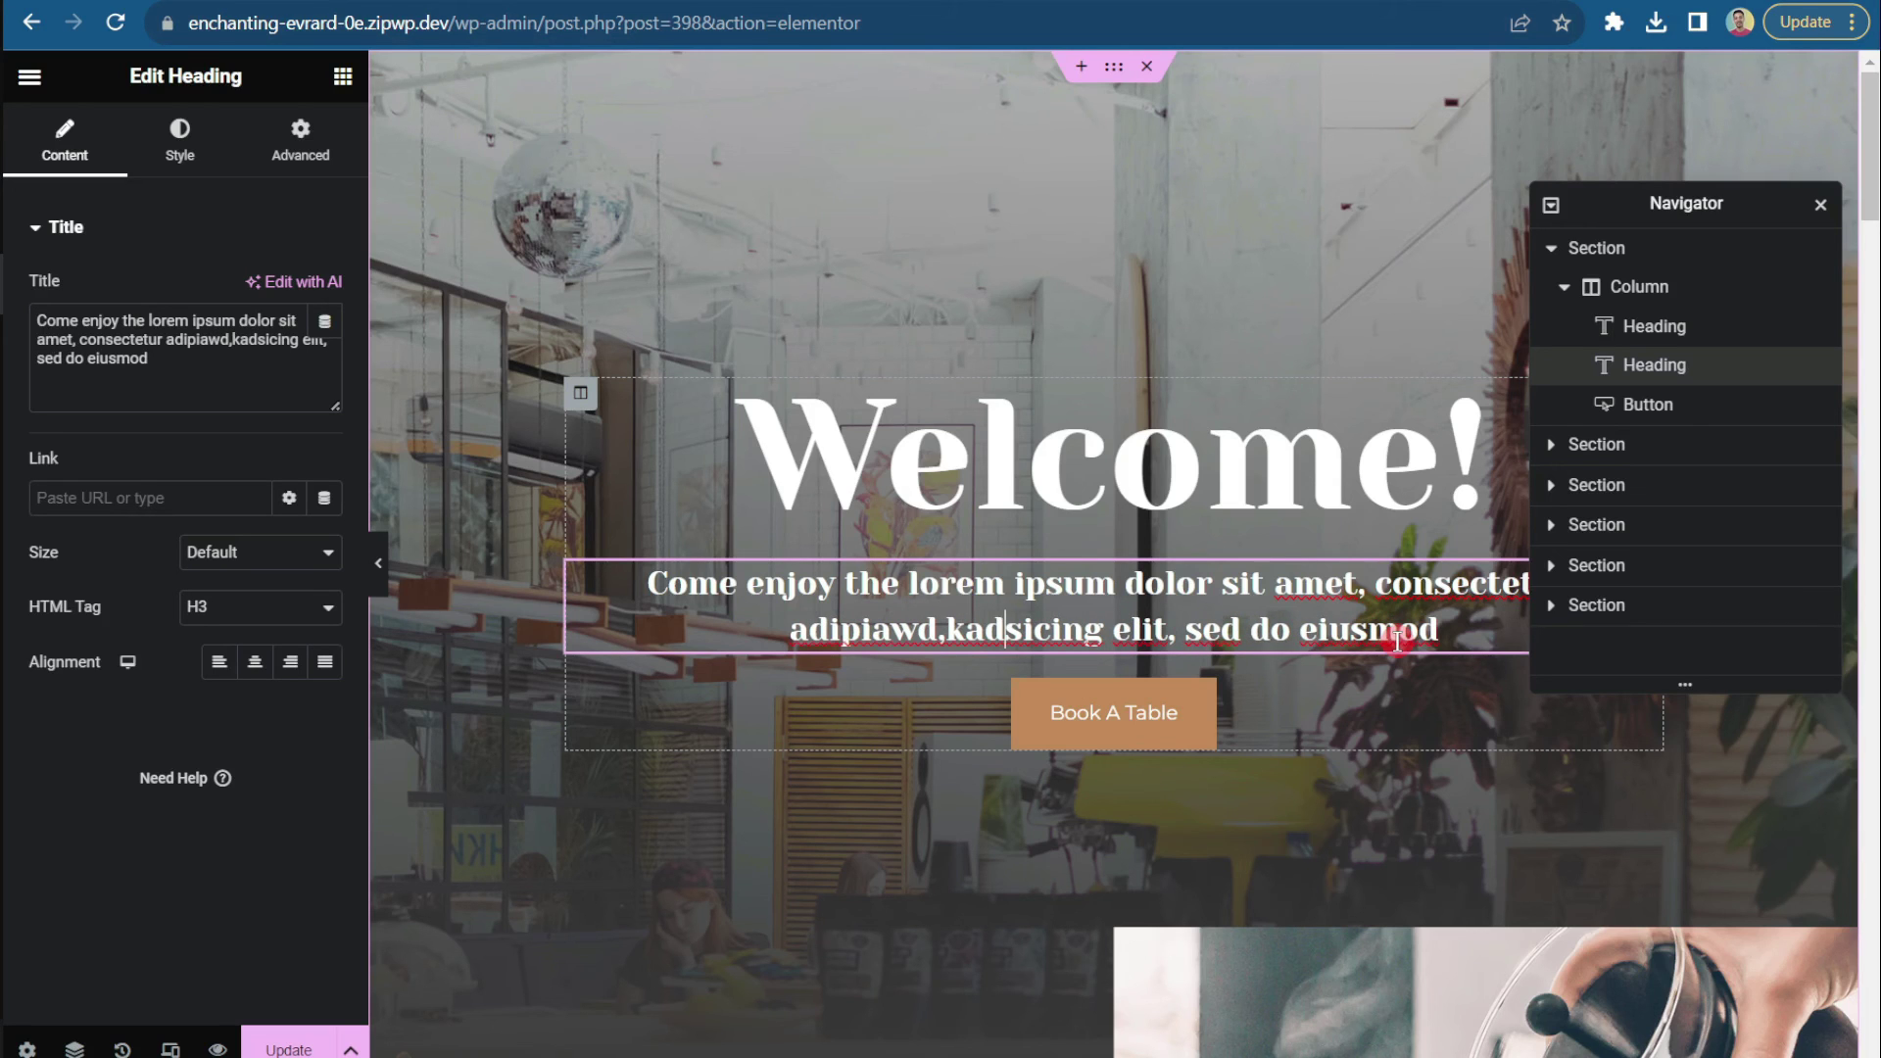
pyautogui.hotkey('ctrl', 'z')
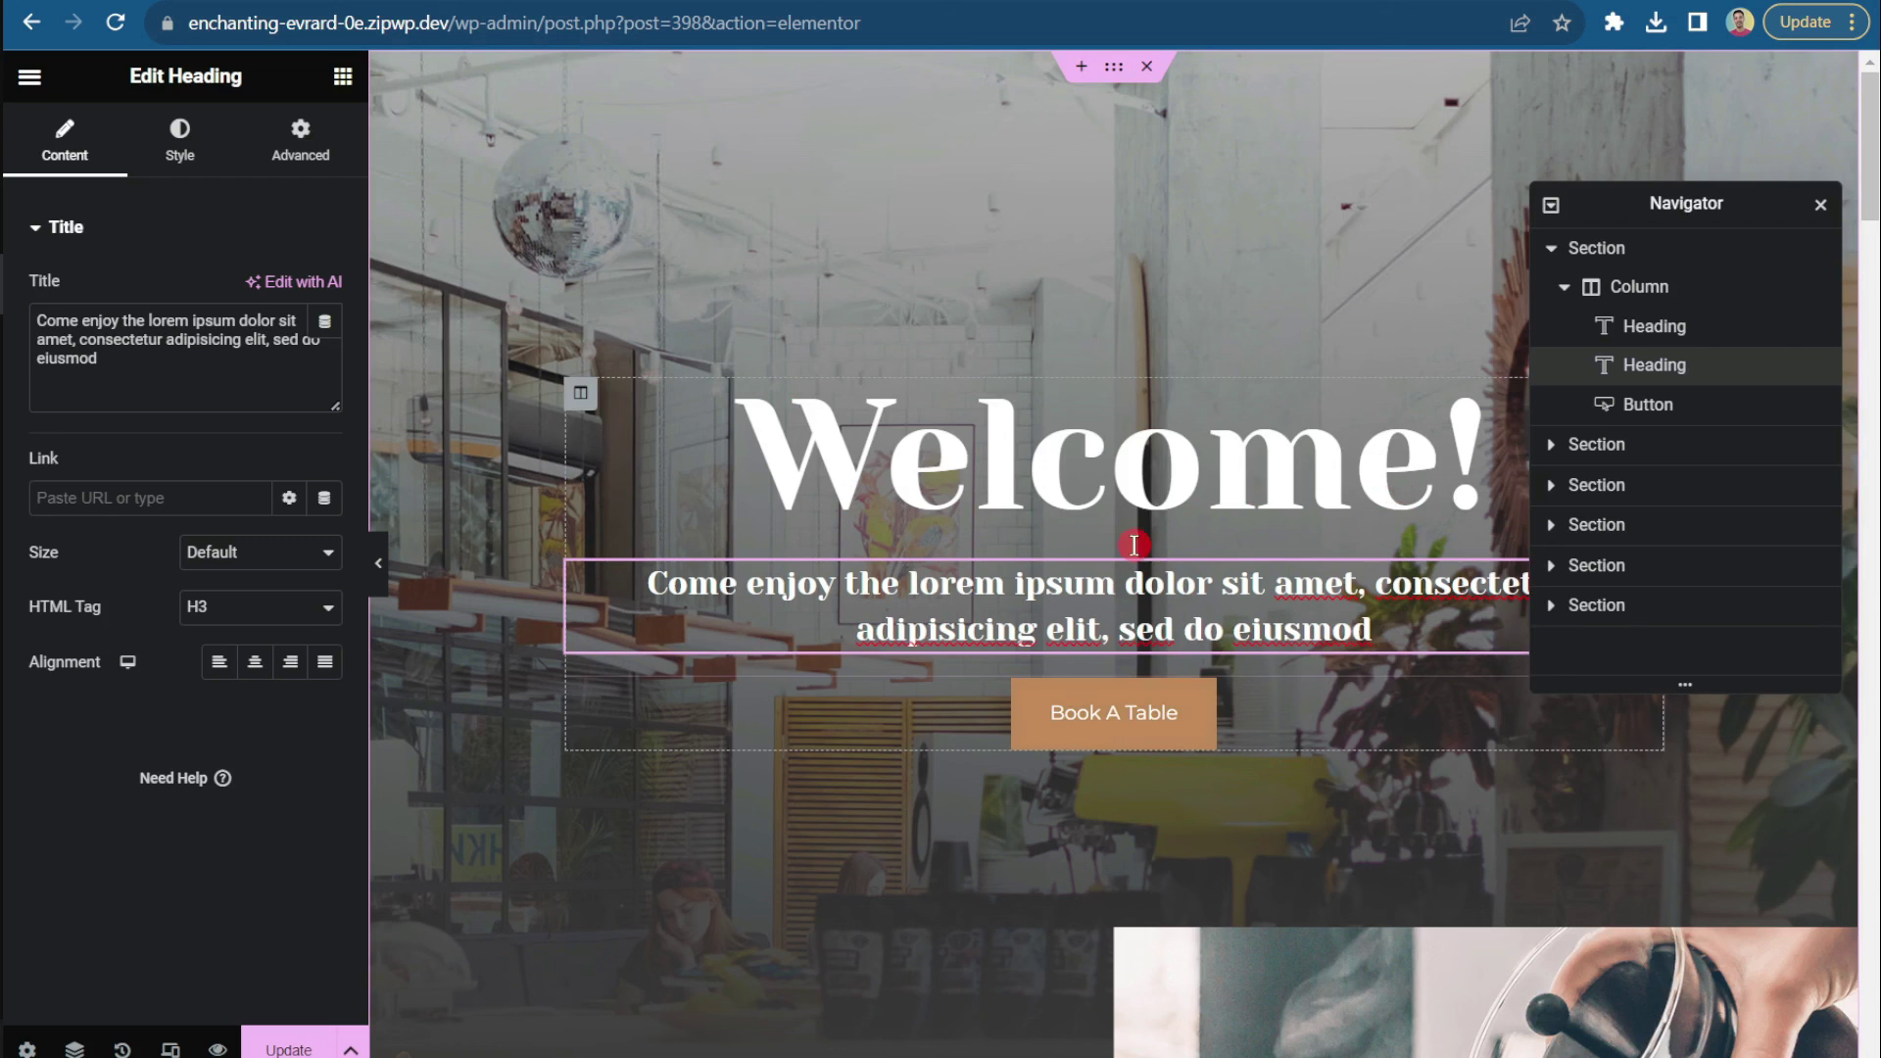
# Step: Replace the hero section's background image with the uploaded file coffee-shop.jpg
pyautogui.click(1143, 289)
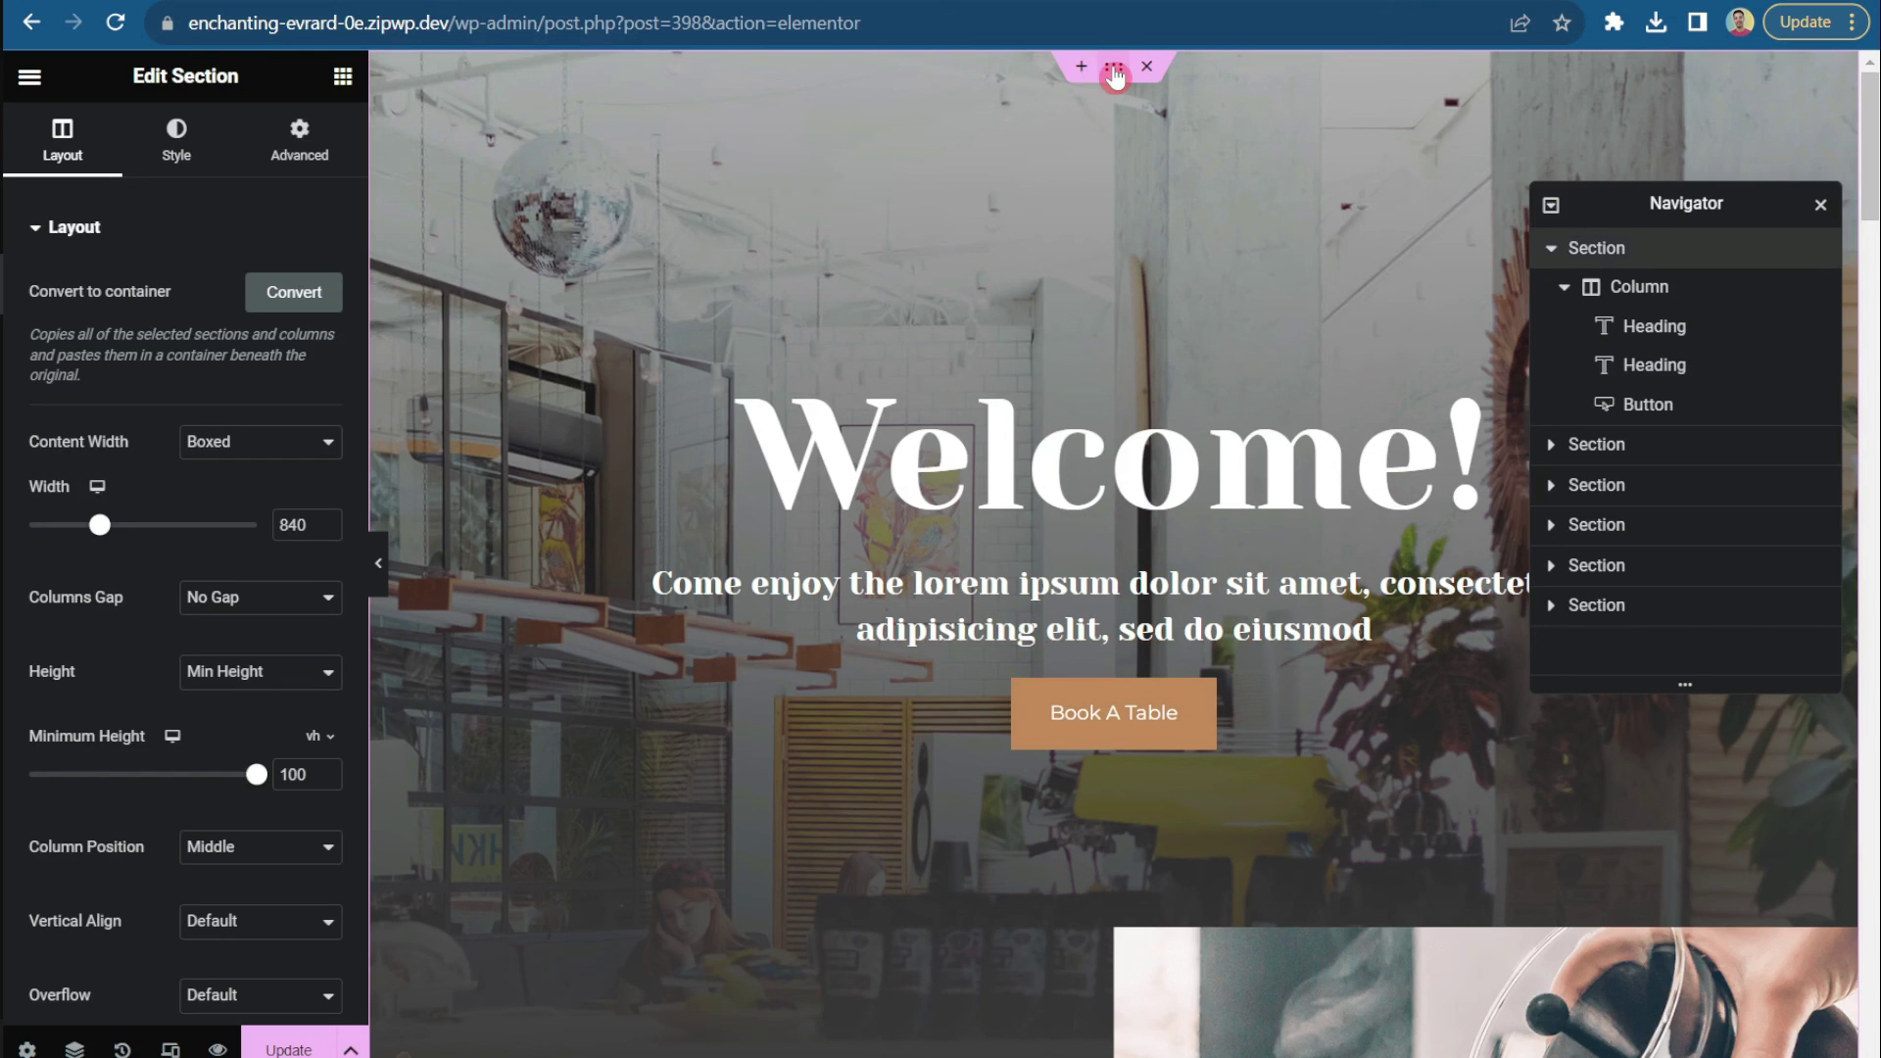
pyautogui.click(169, 137)
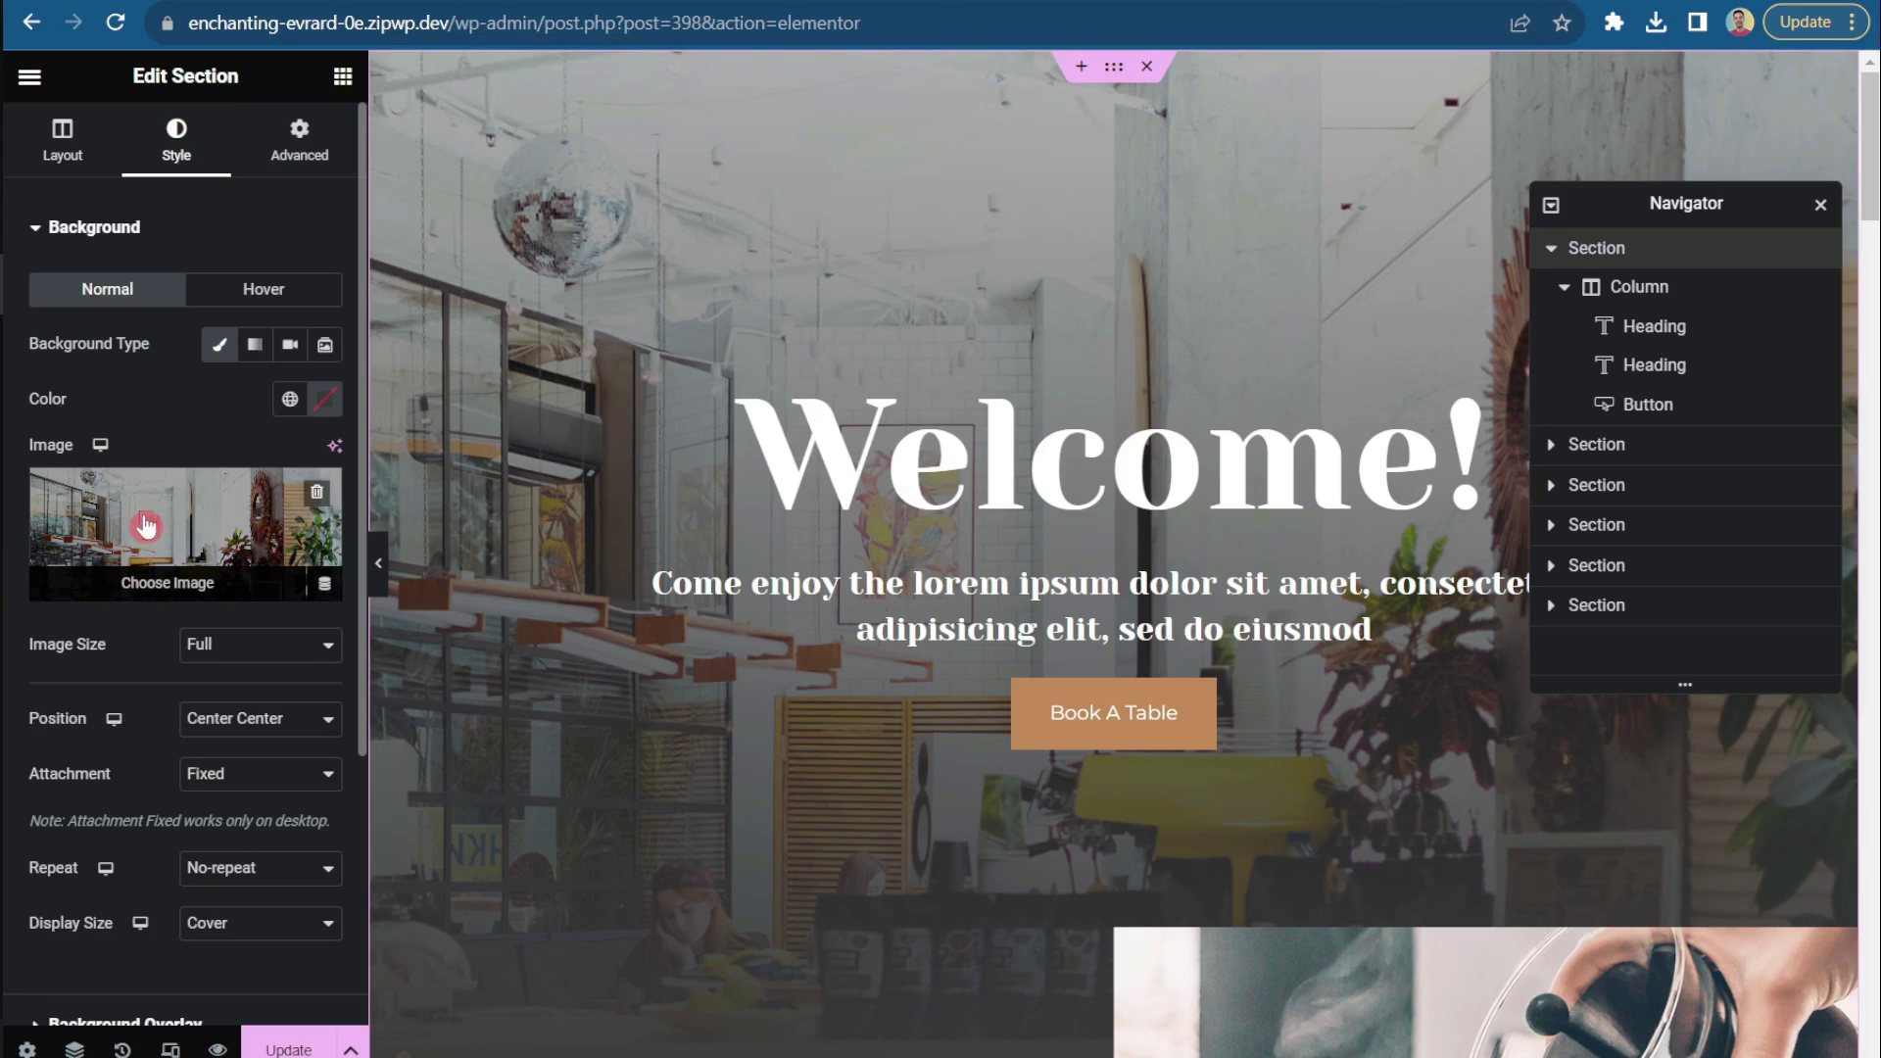
pyautogui.click(169, 586)
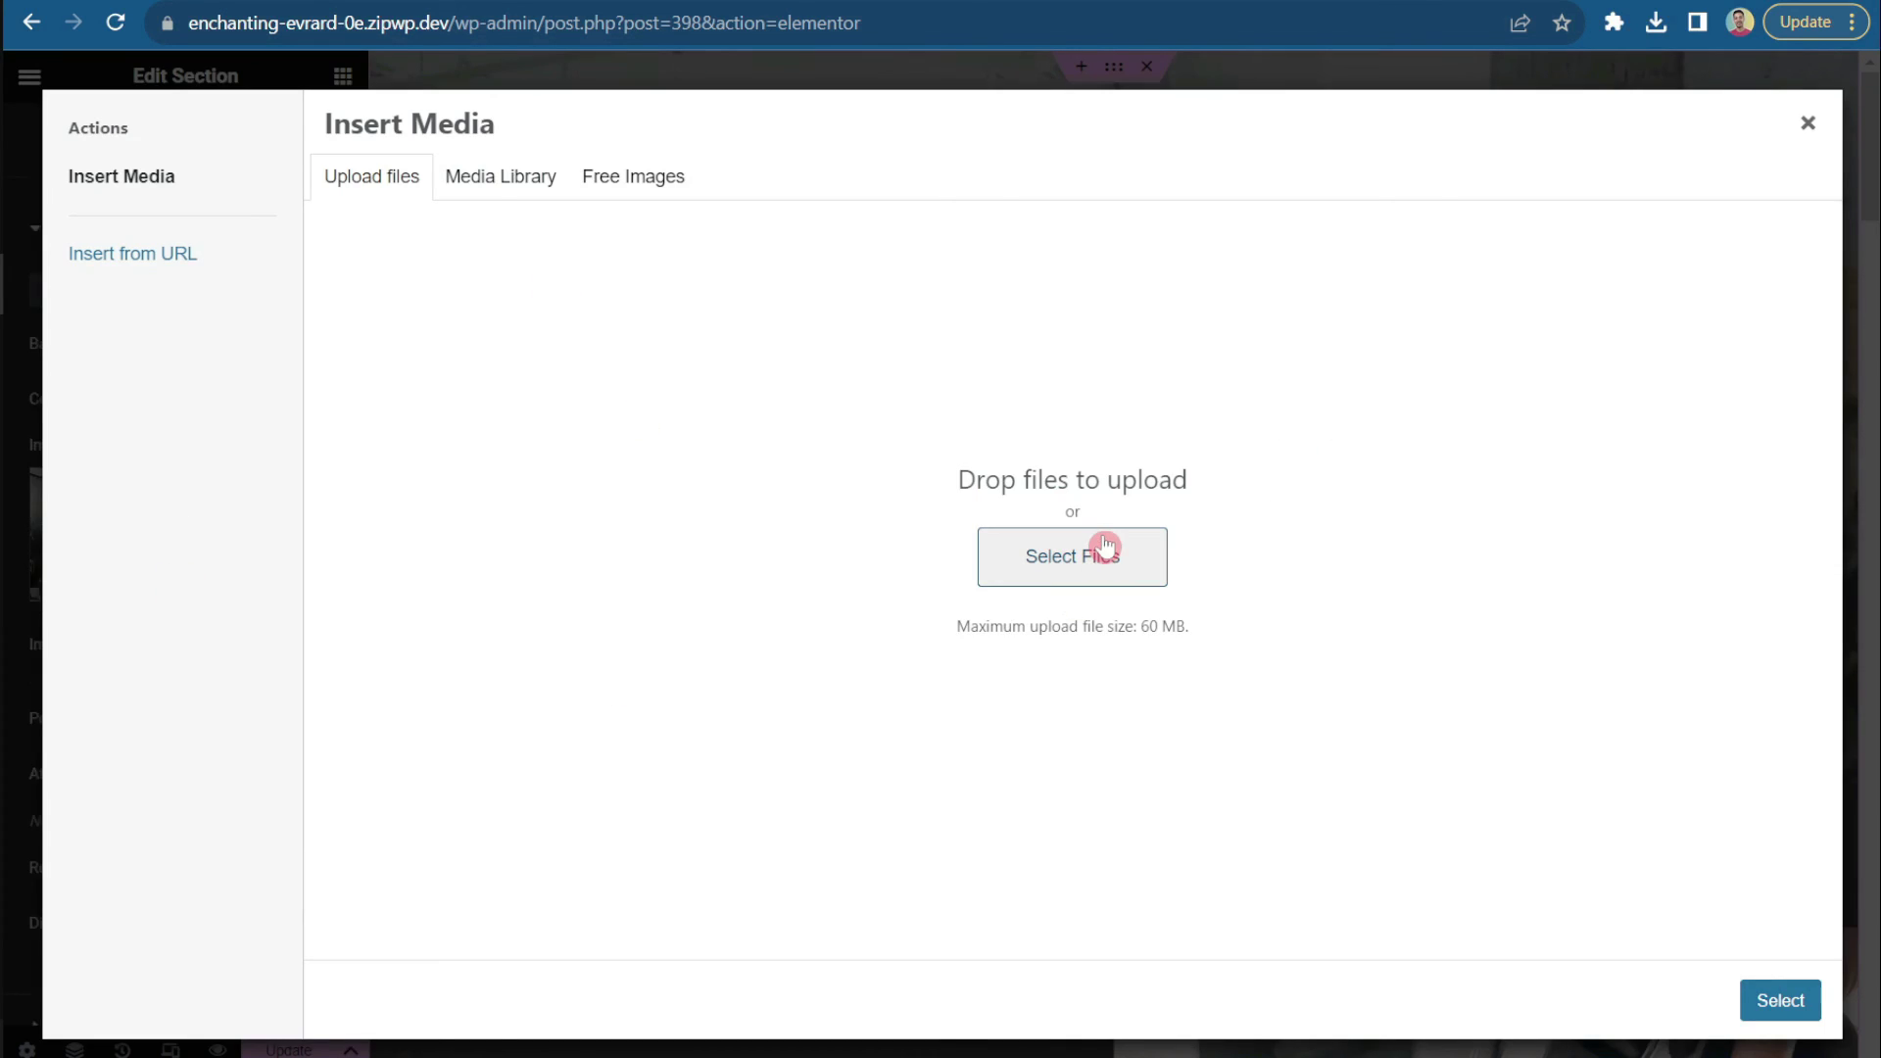
pyautogui.click(1102, 555)
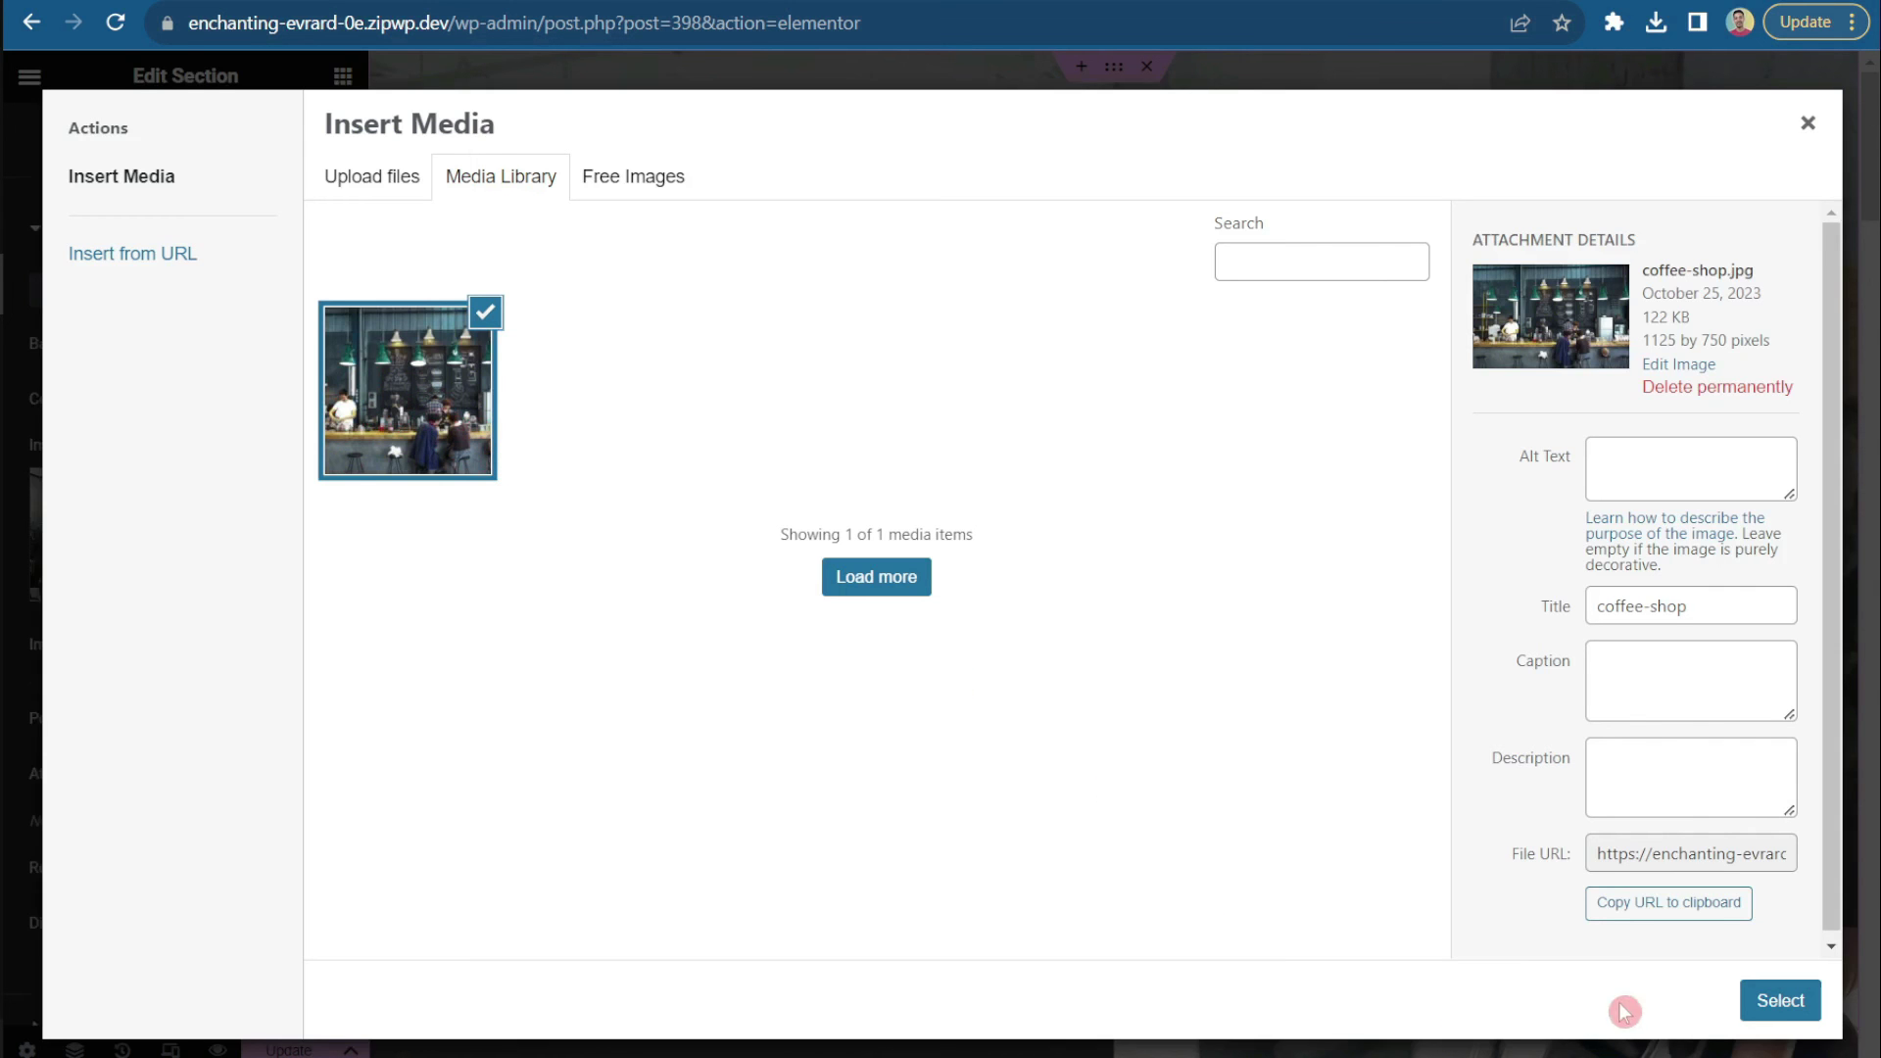
pyautogui.click(1780, 999)
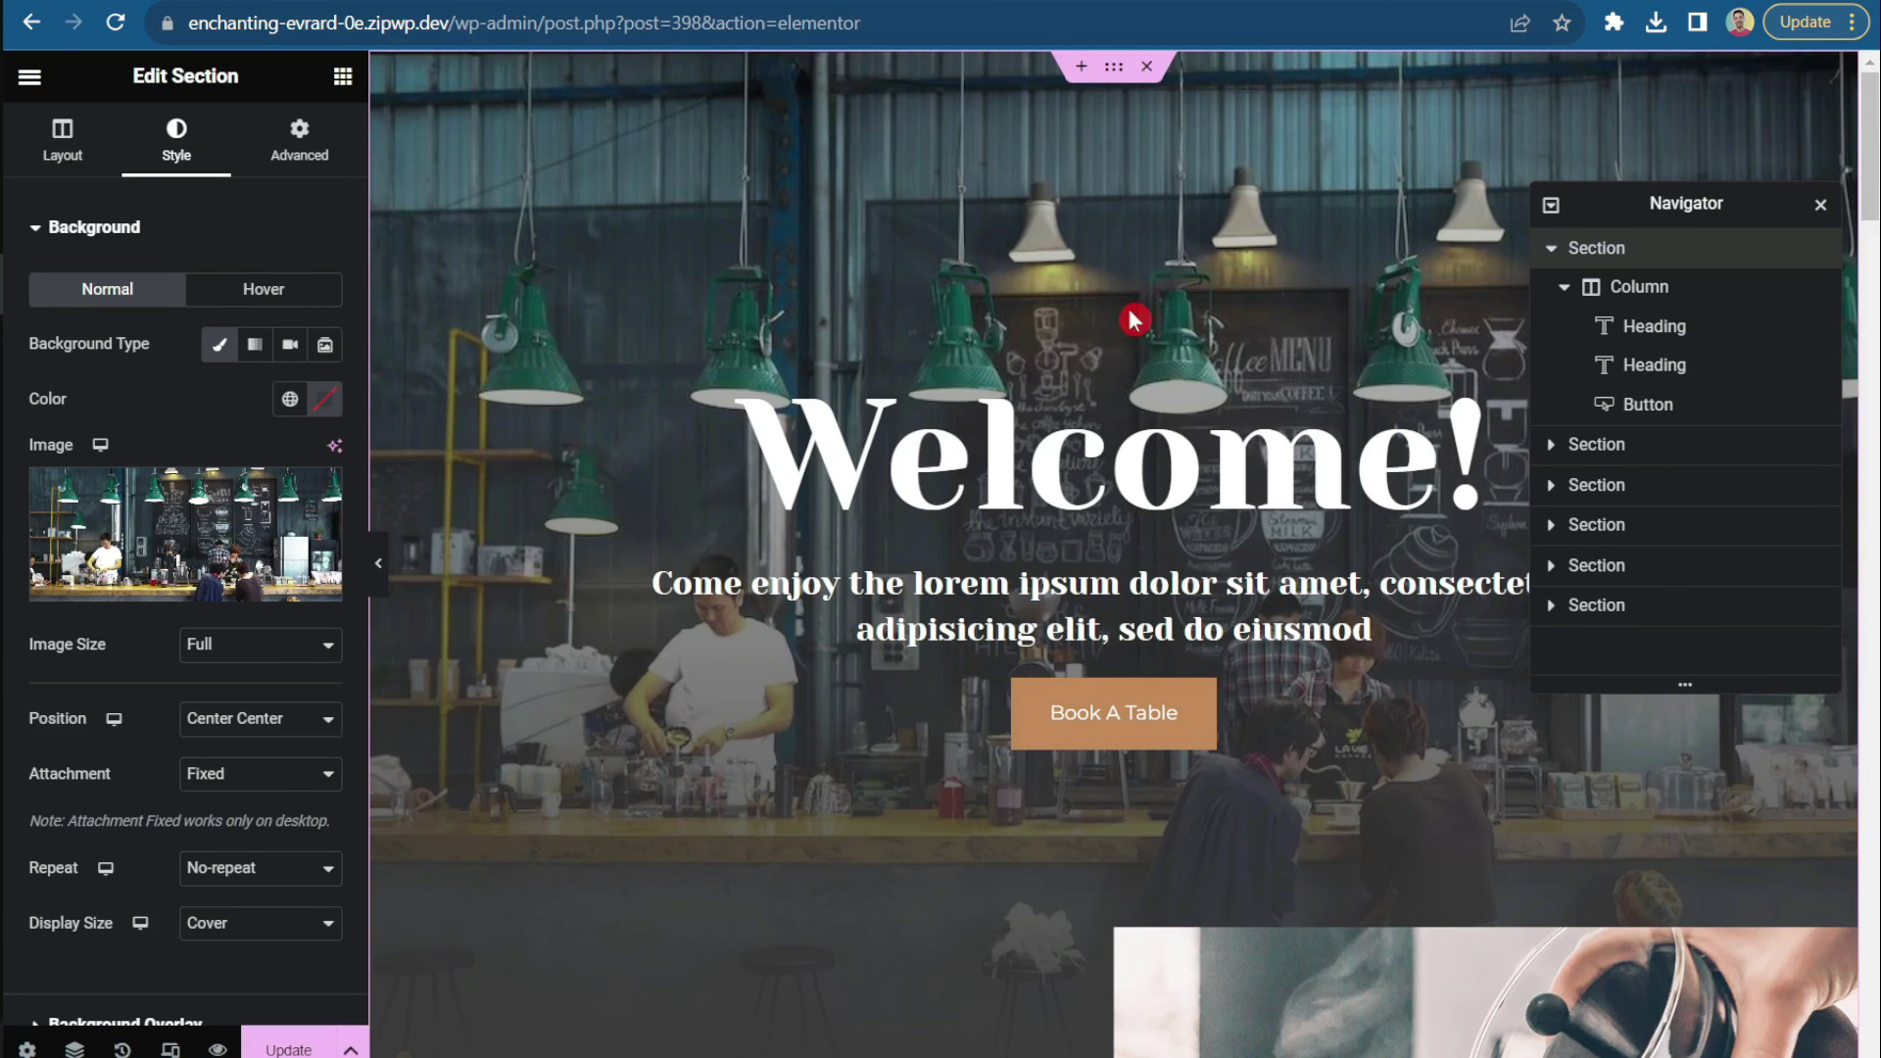
# Step: Set the second color of the hero section's gradient background overlay to the near-black #110D0D
pyautogui.click(73, 231)
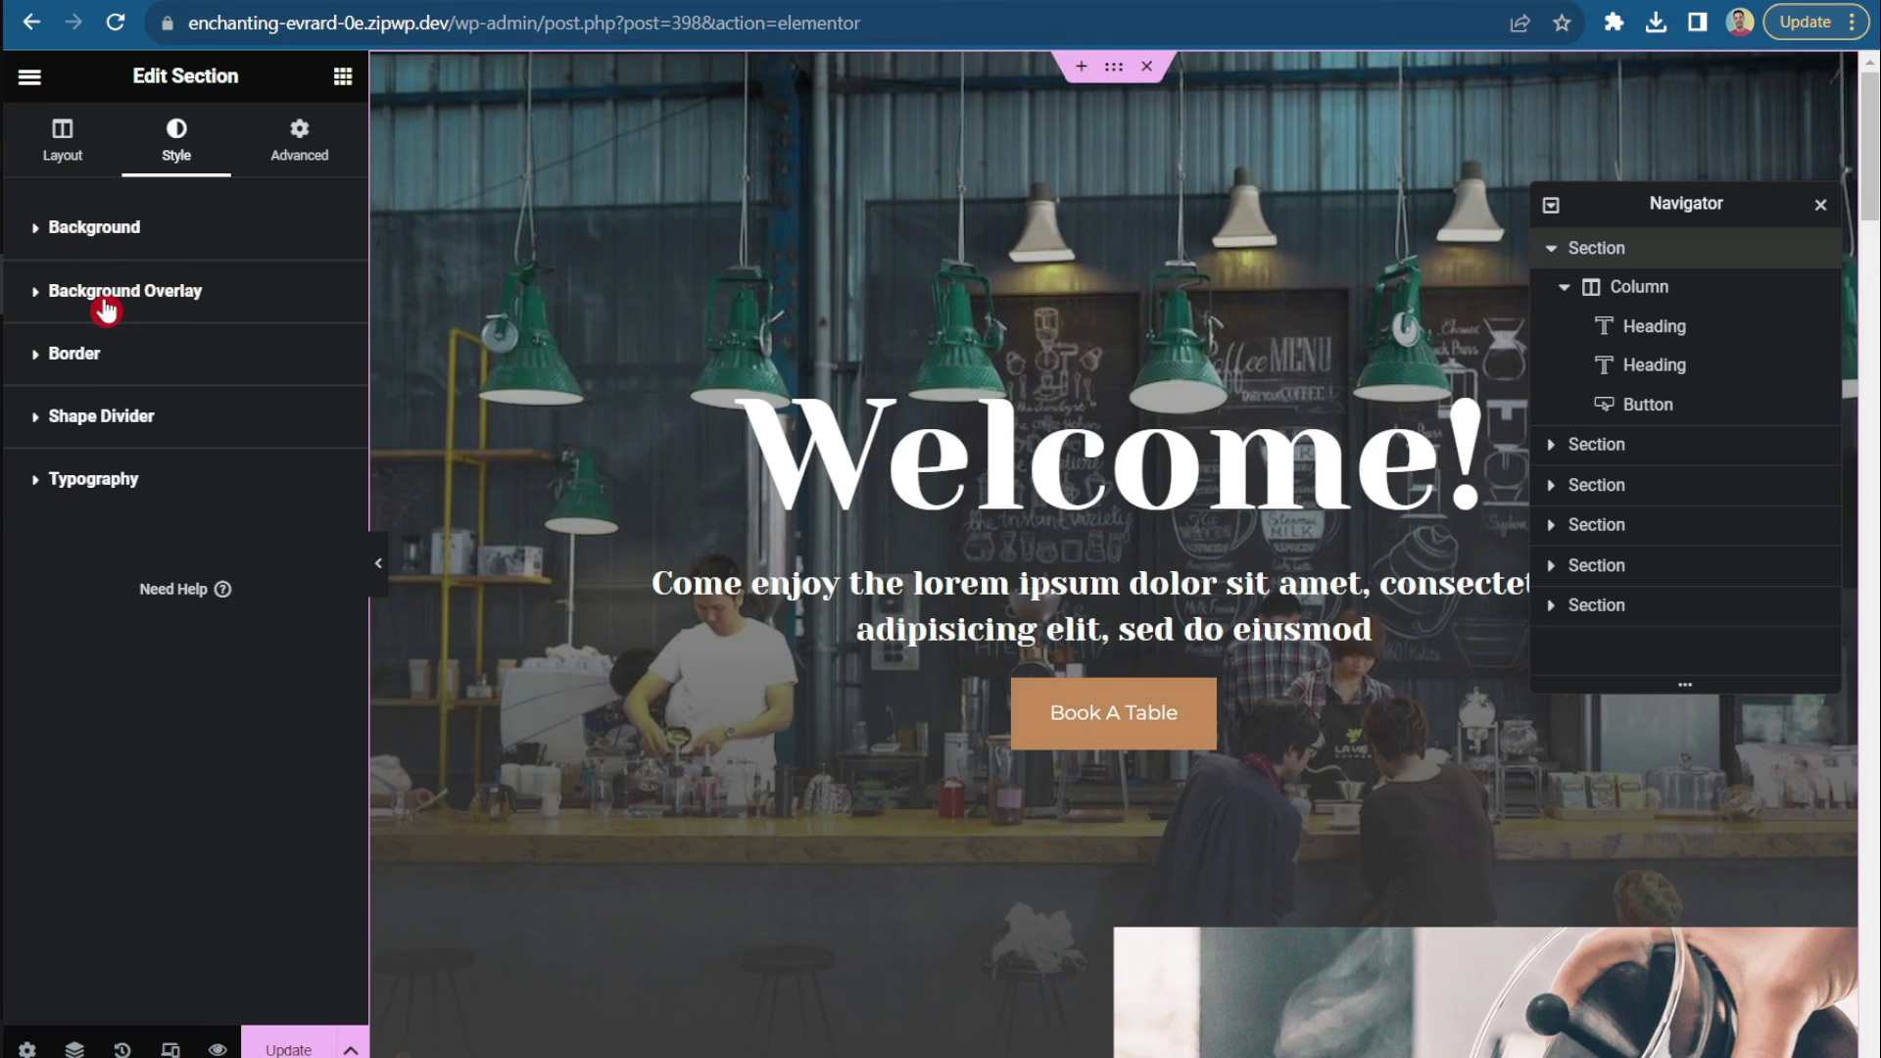
pyautogui.click(138, 293)
pyautogui.moveTo(176, 897); pyautogui.dragTo(282, 894)
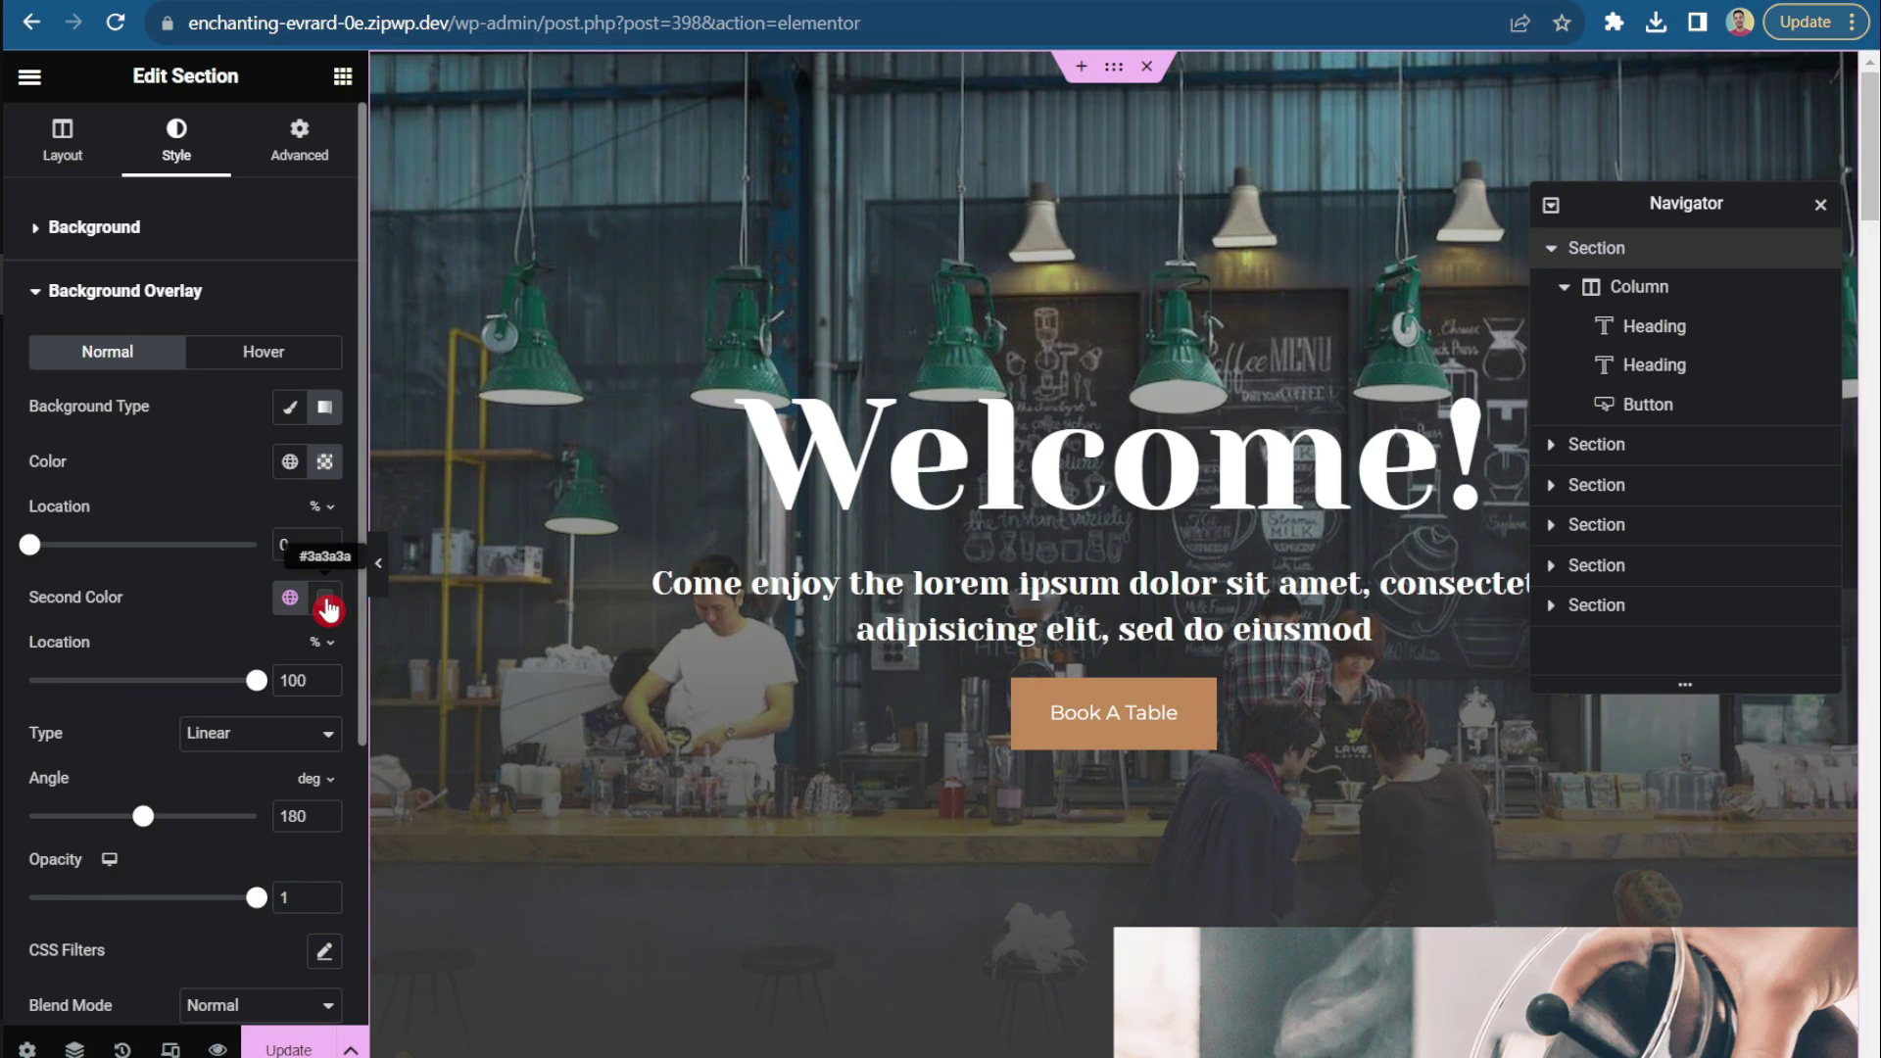
pyautogui.click(329, 609)
pyautogui.click(196, 868)
pyautogui.moveTo(199, 869); pyautogui.dragTo(246, 881)
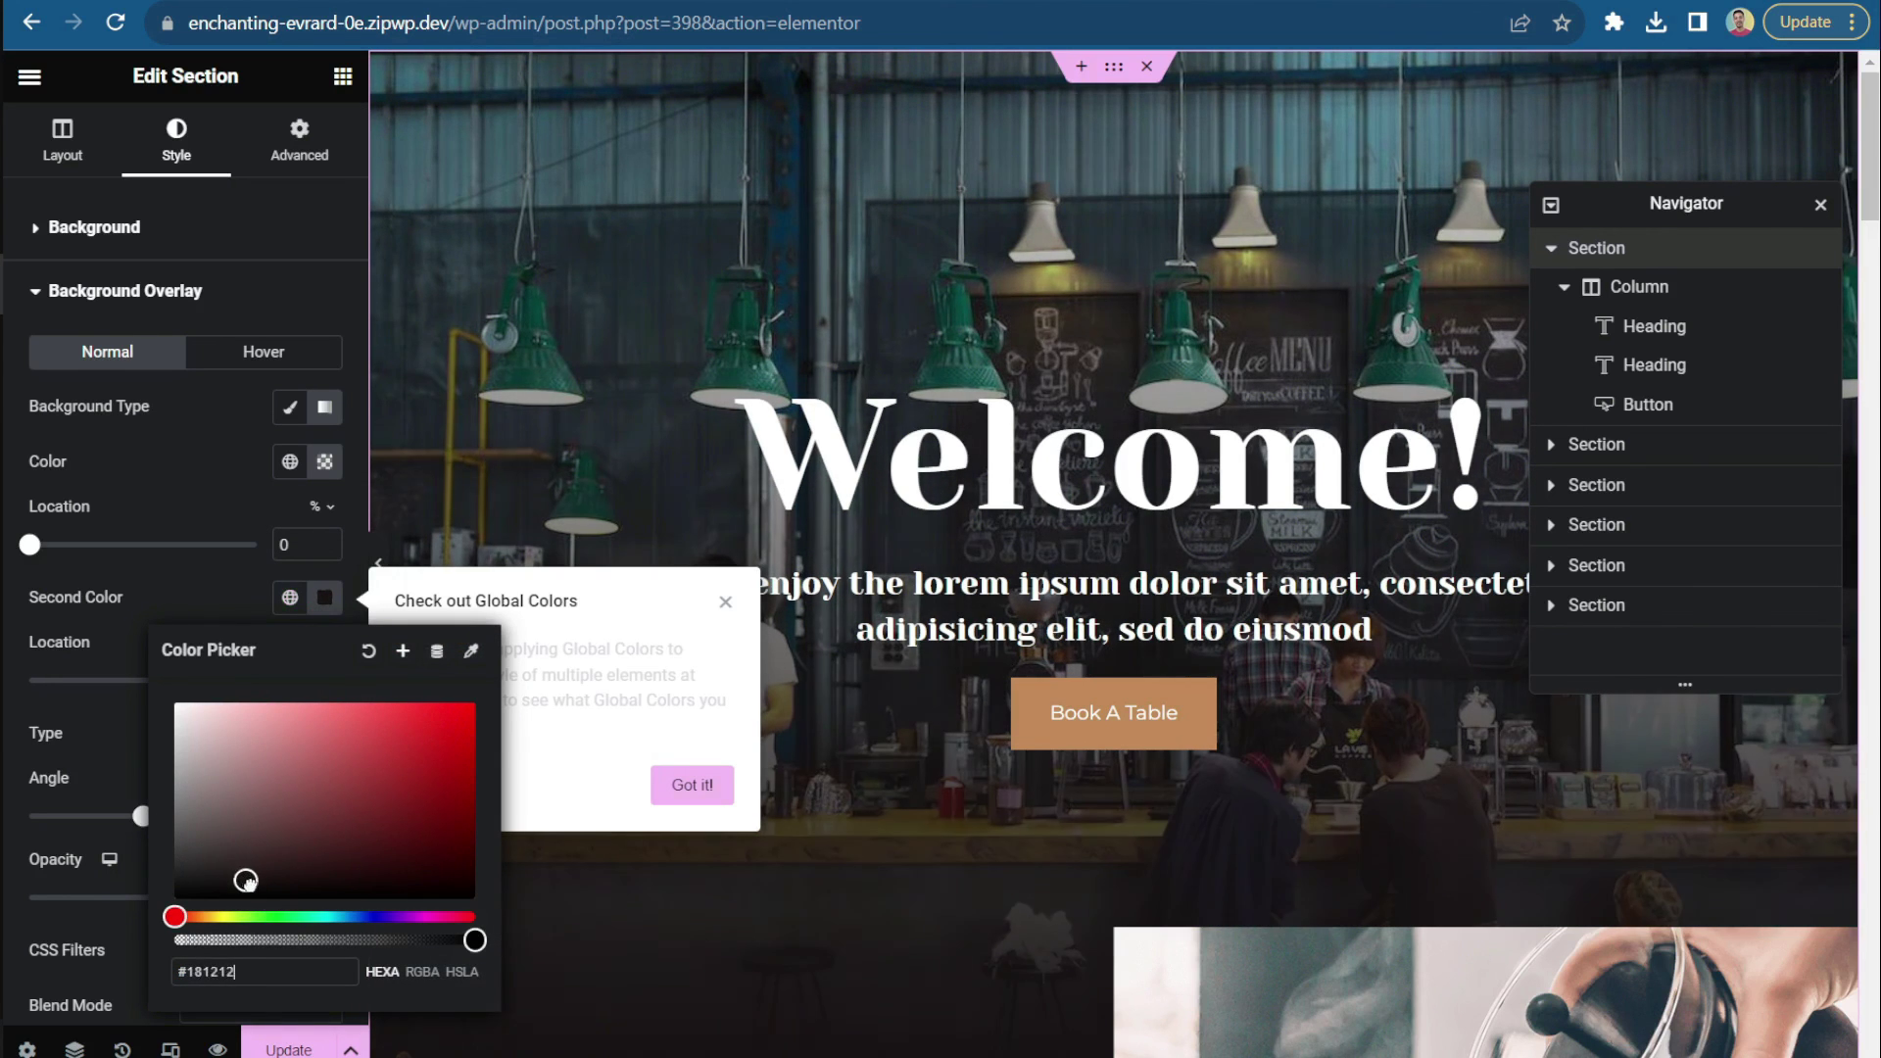
pyautogui.click(189, 503)
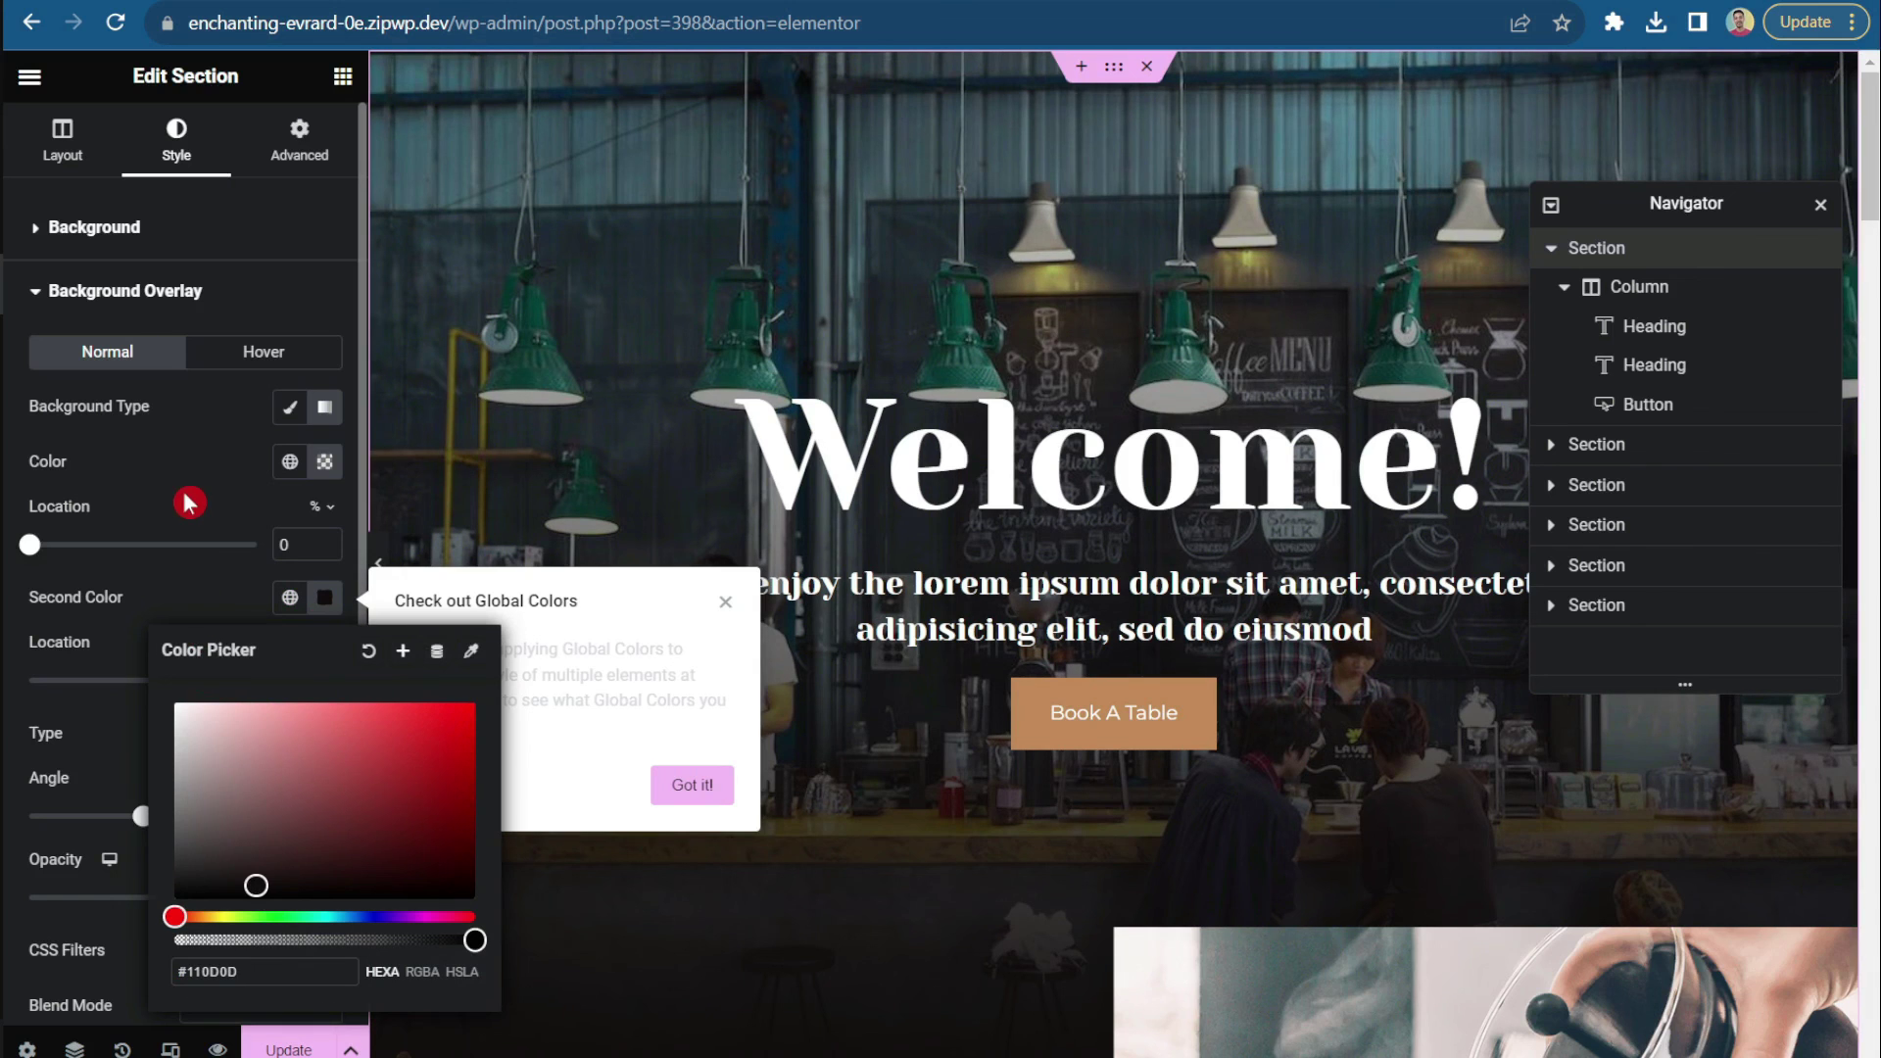
pyautogui.click(721, 690)
# Step: Select the About section's latte image, subheading and paragraph in turn to examine their editing options
pyautogui.scroll(-8, 991, 482)
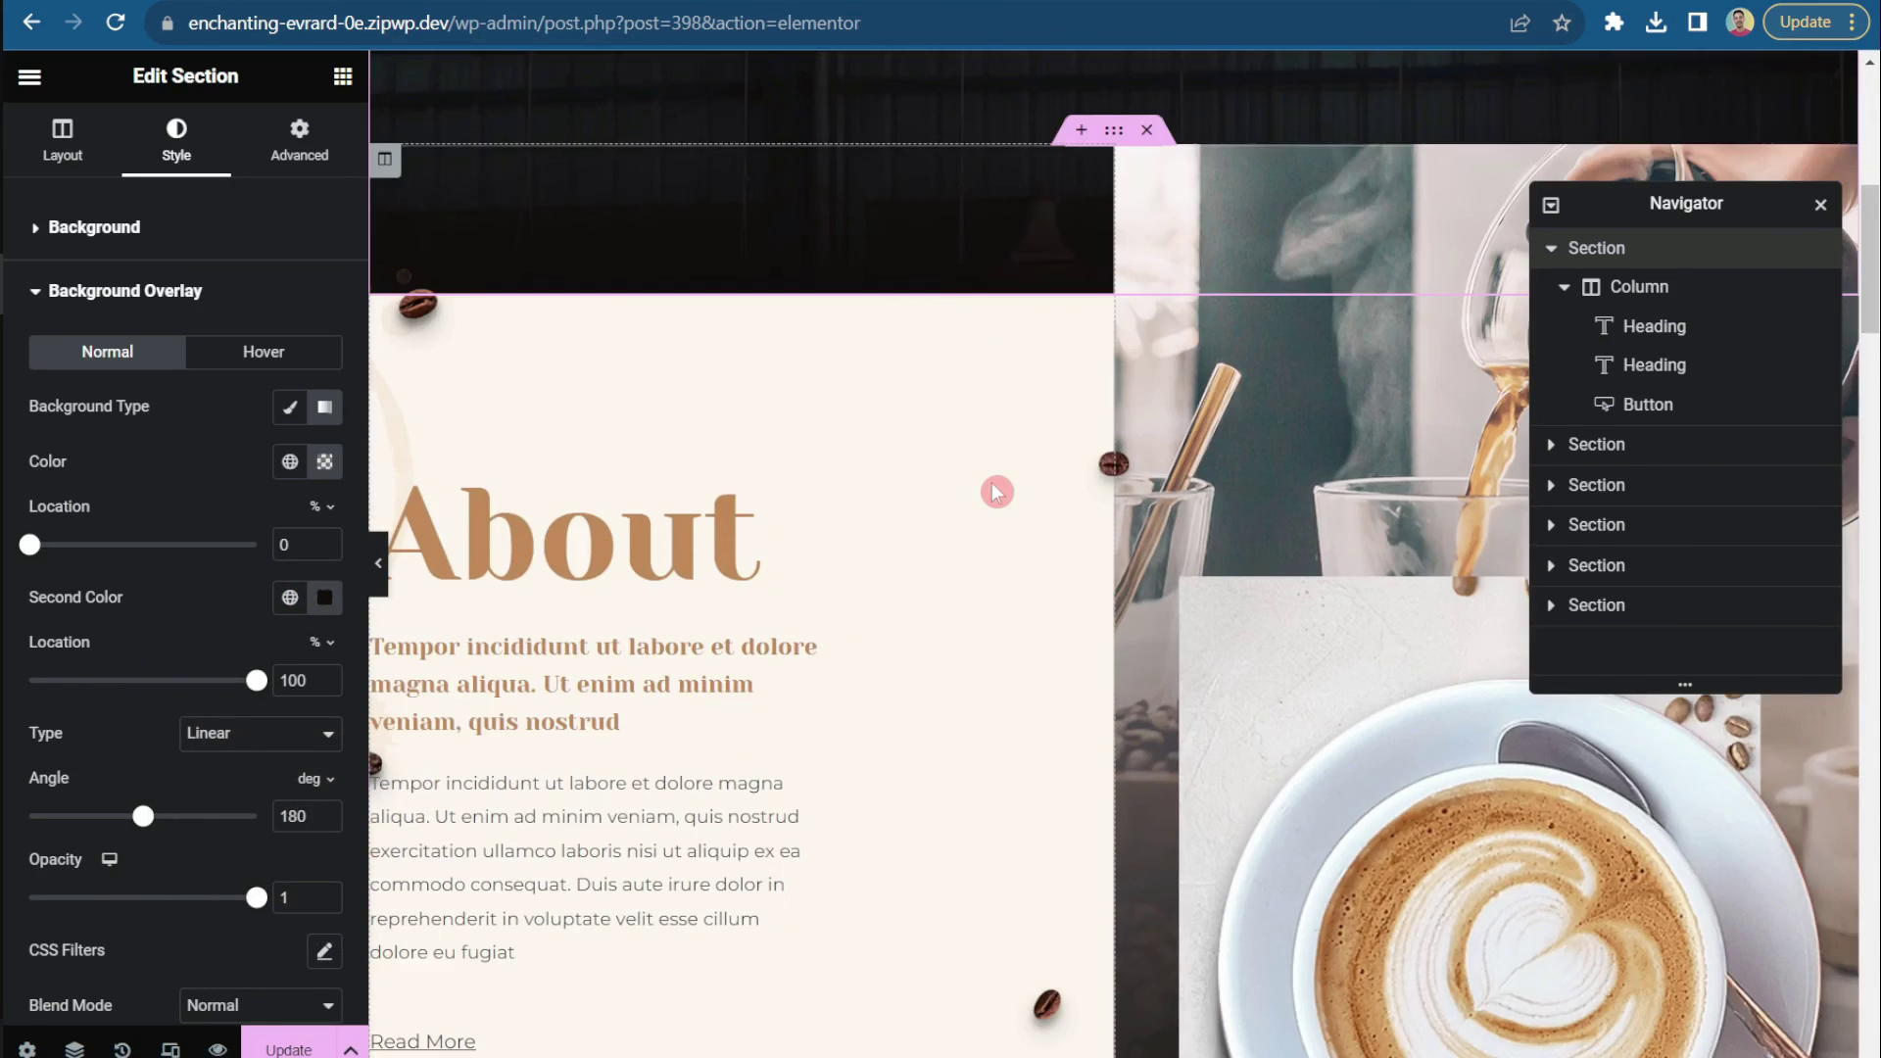
pyautogui.click(663, 432)
pyautogui.click(1267, 581)
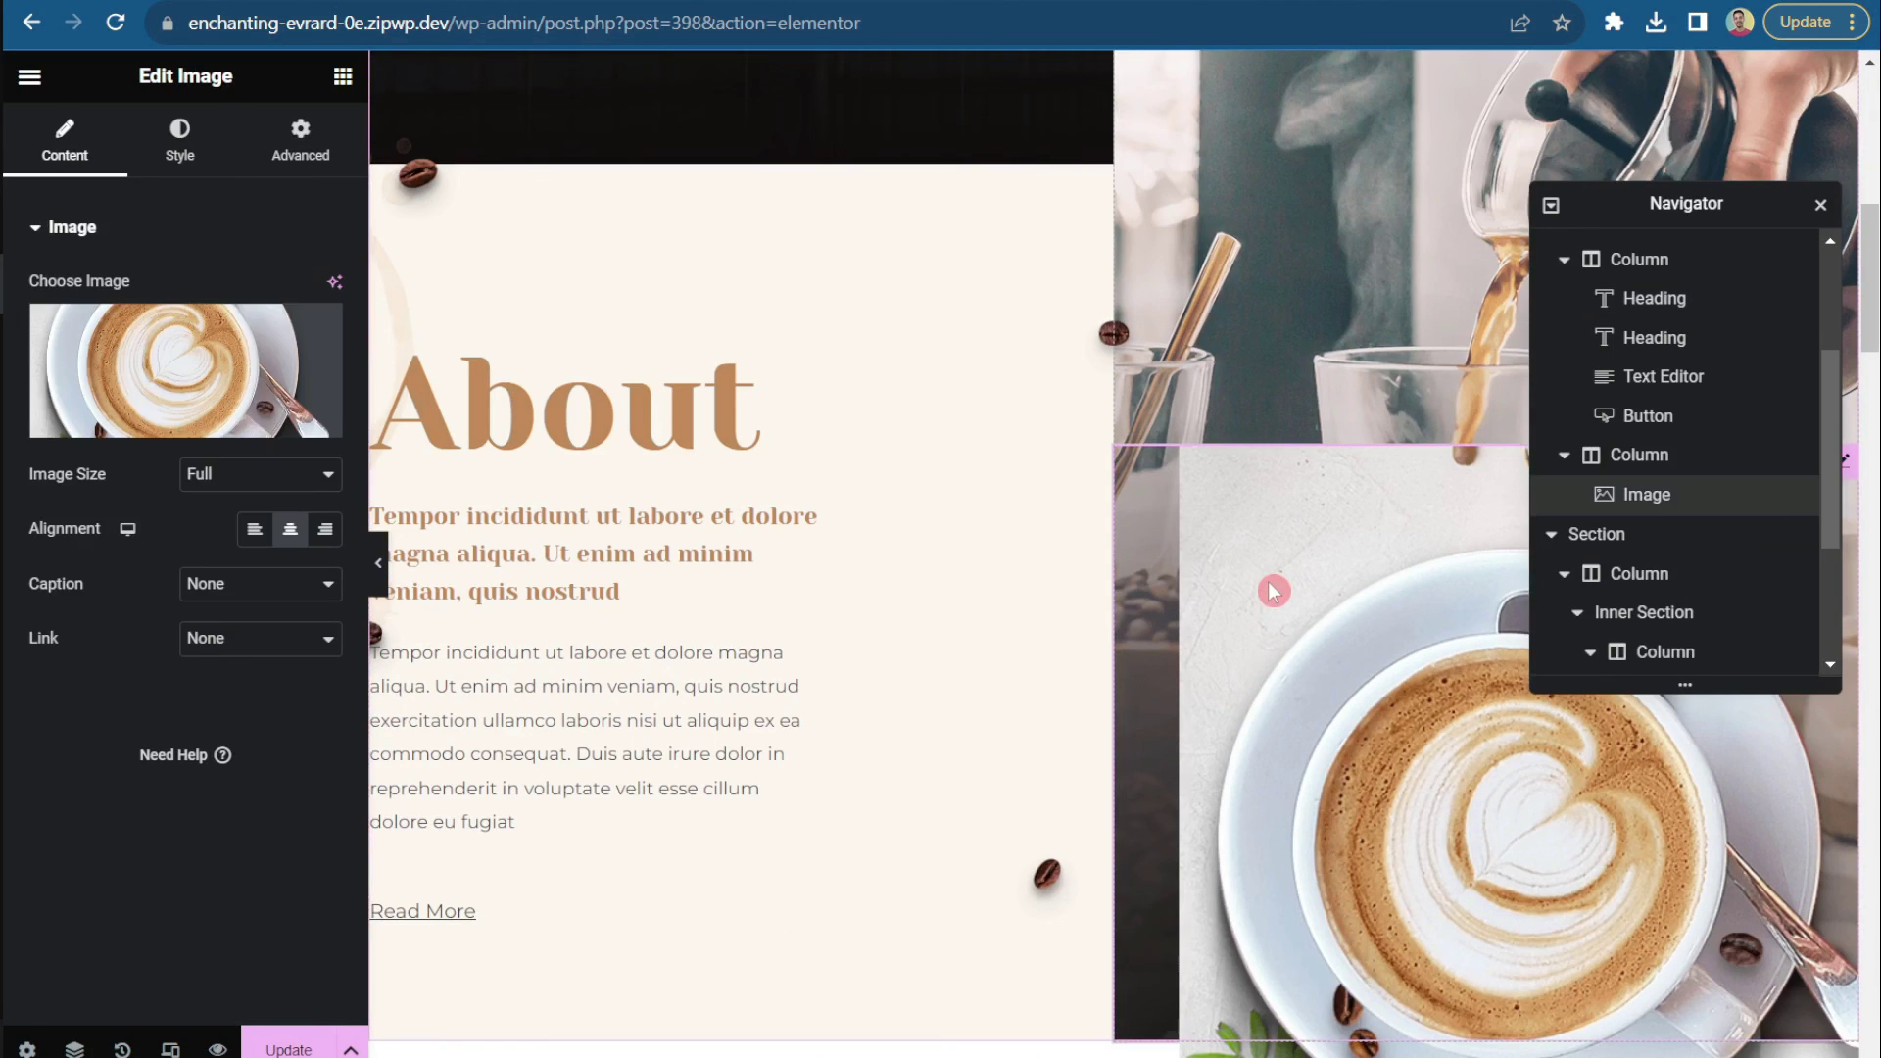
pyautogui.click(530, 506)
pyautogui.click(630, 722)
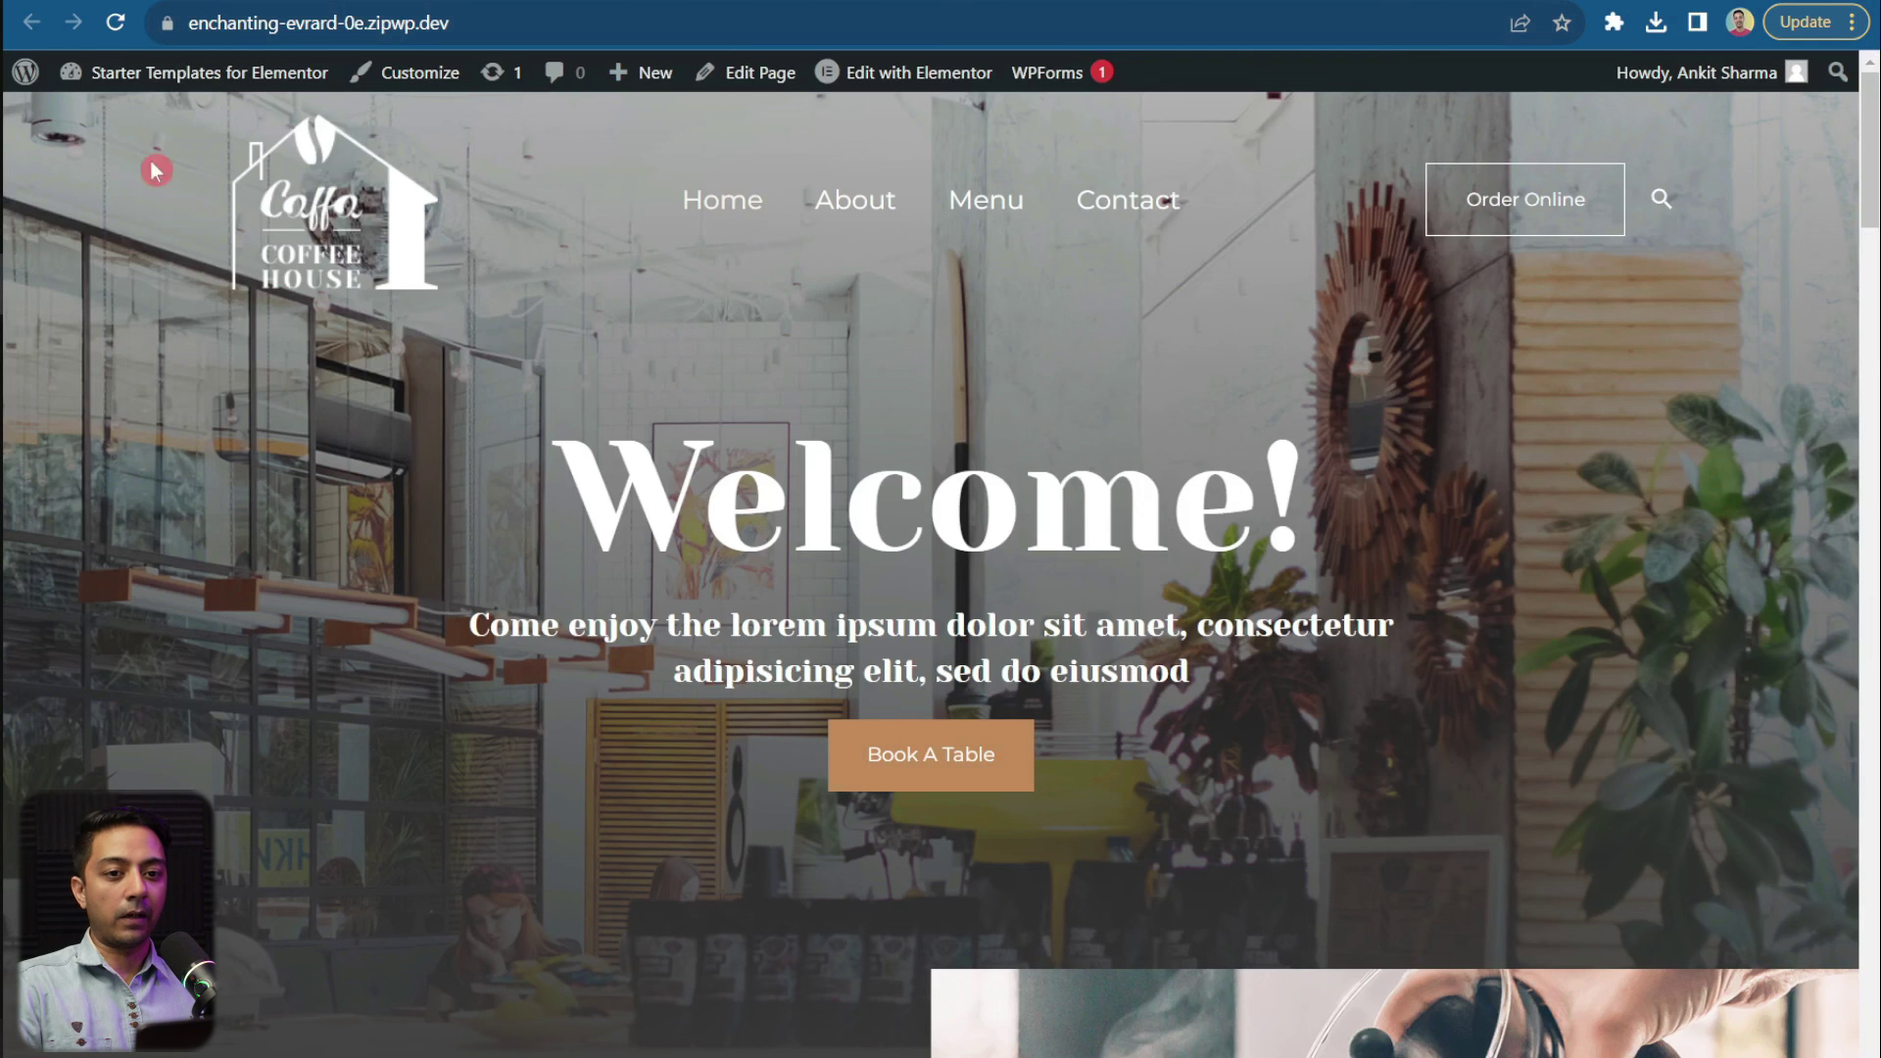
# Step: Switch to the live site's home page and reload it to check the edits
pyautogui.click(113, 26)
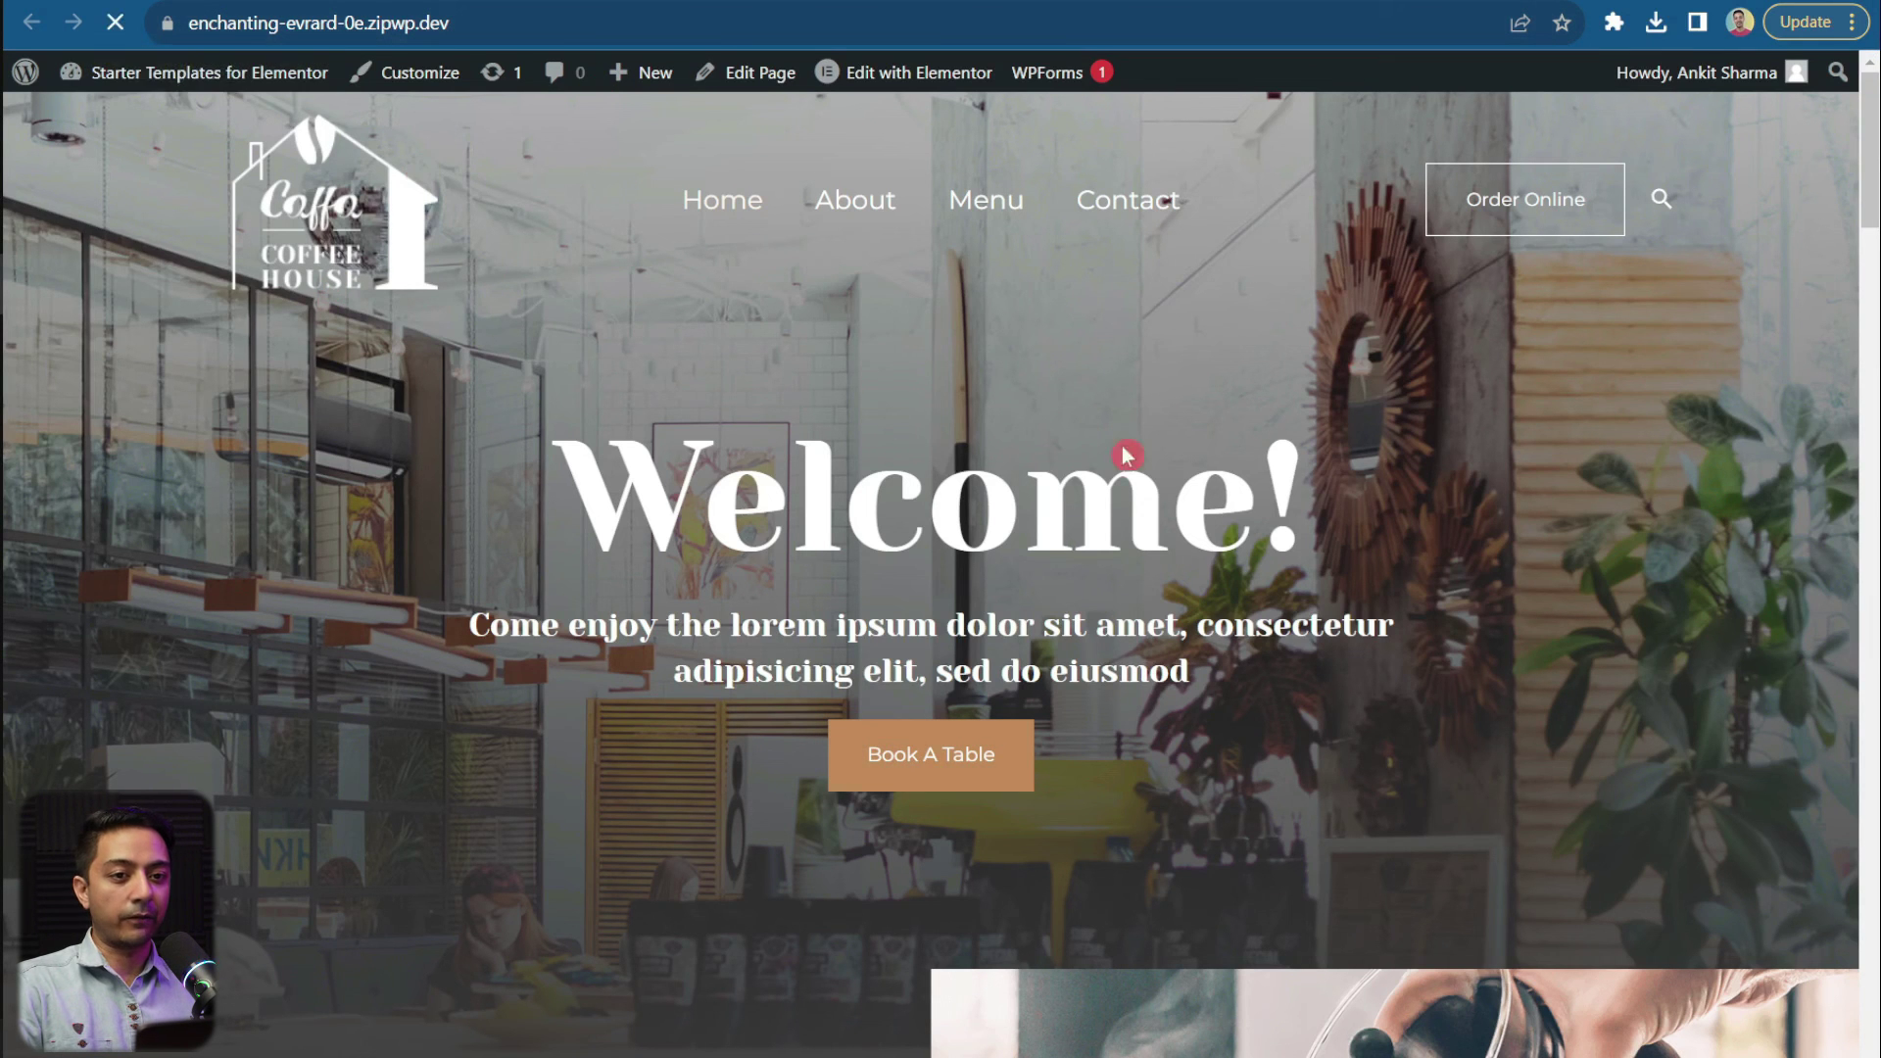